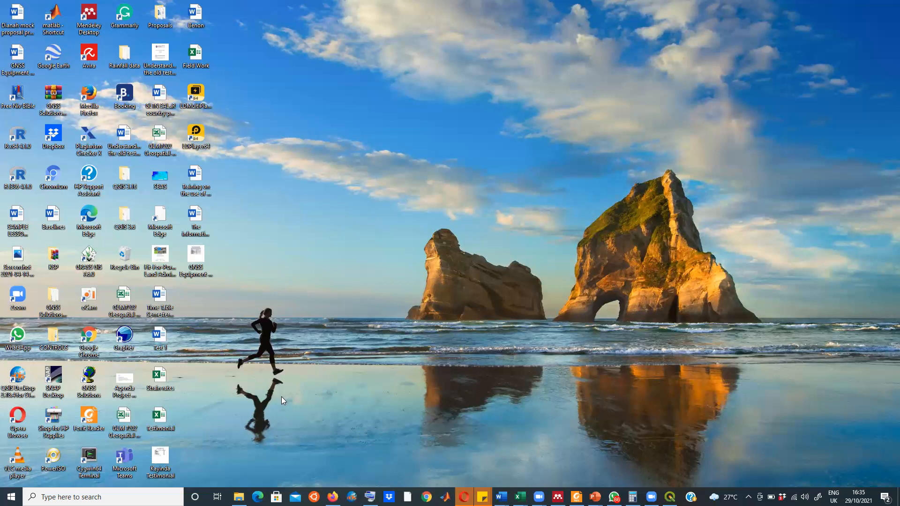
# Step: Find and launch QGIS Desktop 3.16.1
pyautogui.click(104, 497)
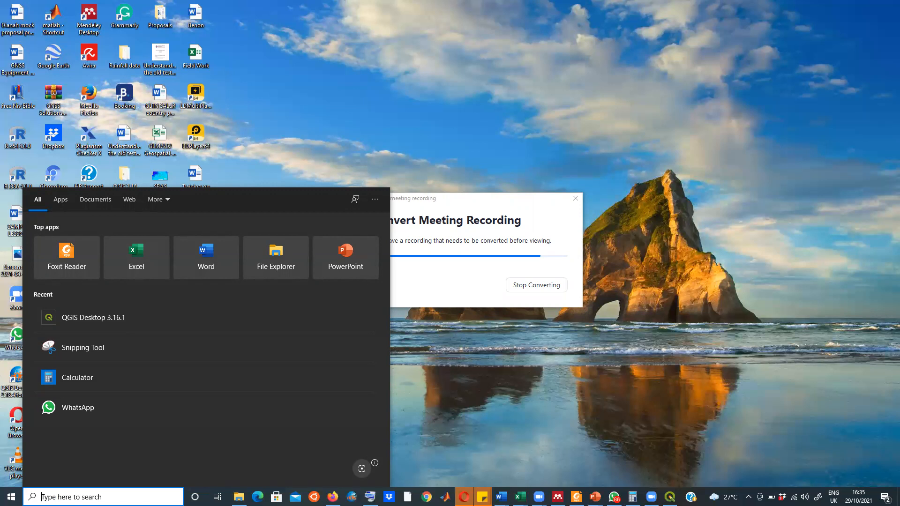
pyautogui.write('QGIS')
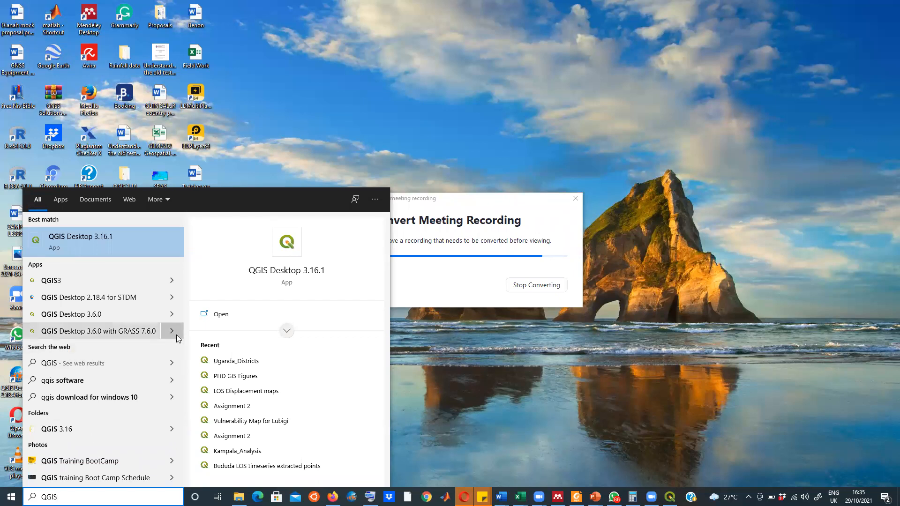
pyautogui.click(226, 317)
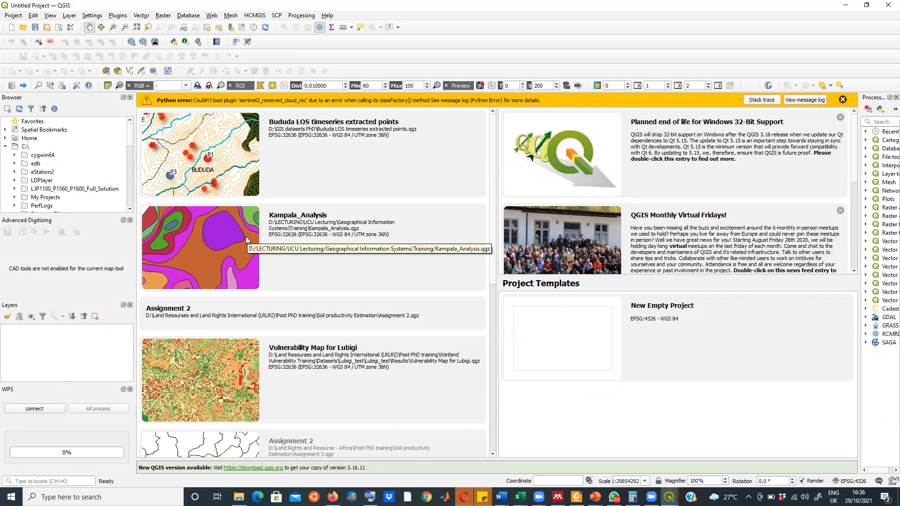
# Step: Start a new empty project, dismiss the Python error message and widen the Processing Toolbox
pyautogui.click(13, 15)
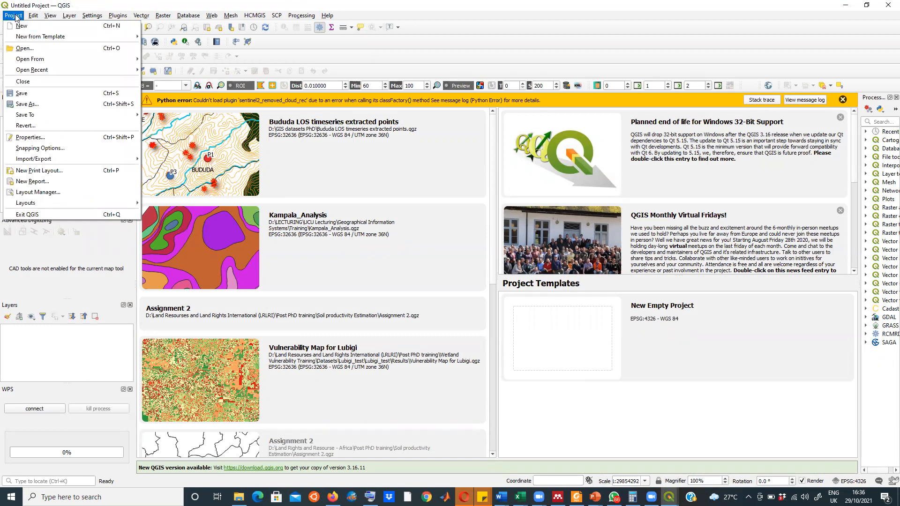
pyautogui.click(19, 26)
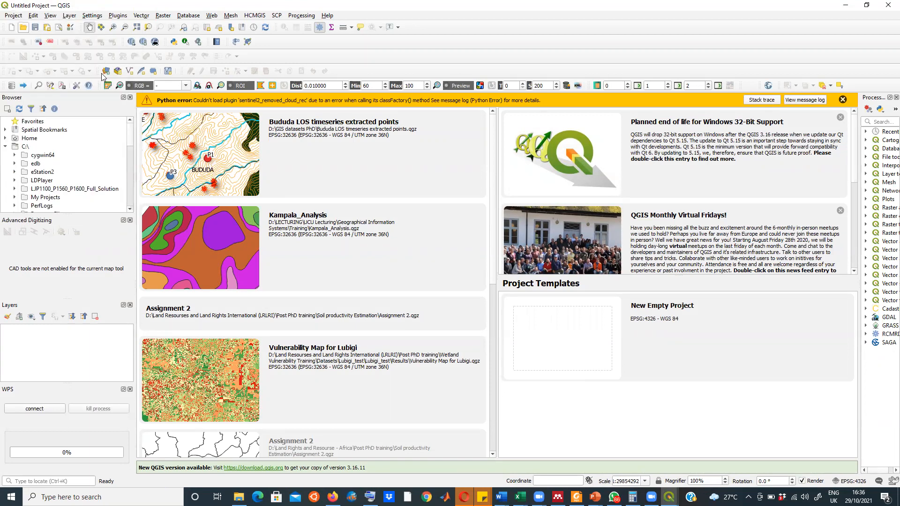
pyautogui.click(842, 100)
pyautogui.moveTo(860, 146); pyautogui.dragTo(774, 145)
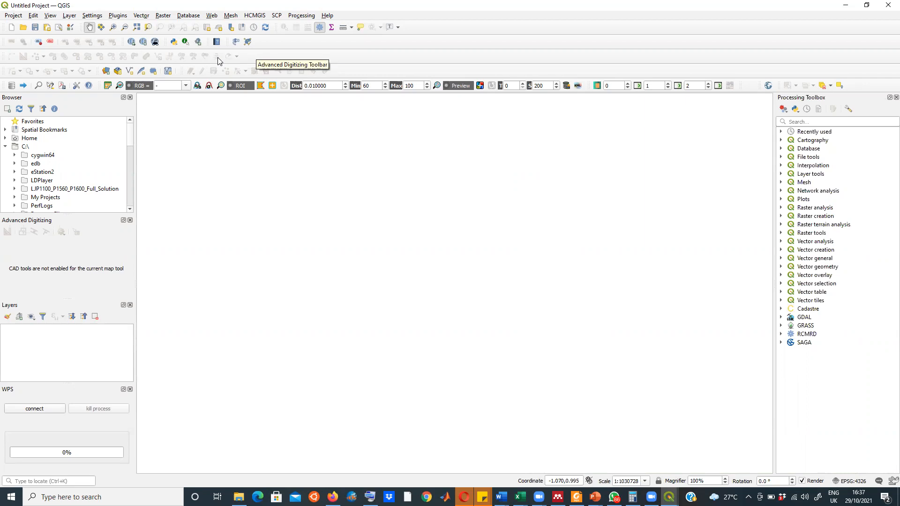
# Step: Review the commands offered for projects, views, plugins, databases, meshes, HCMGIS, SCP, processing and help
pyautogui.click(13, 17)
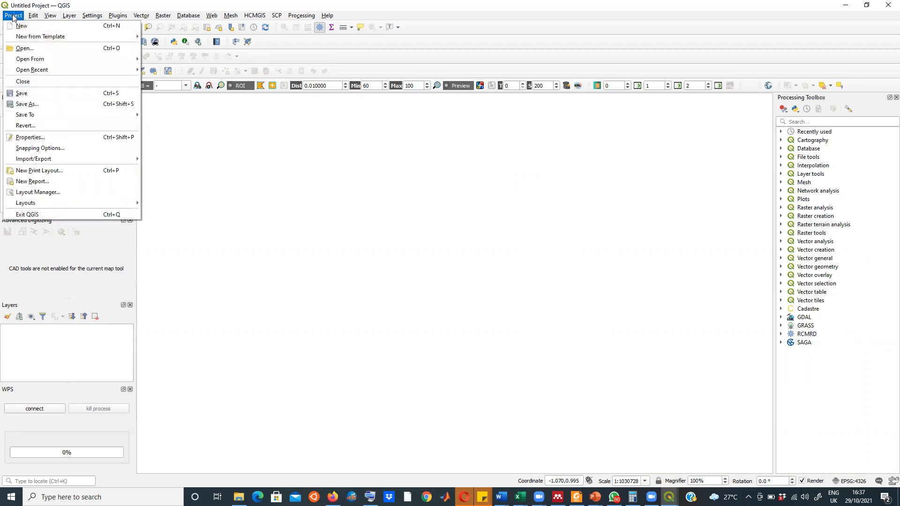
pyautogui.moveTo(29, 18)
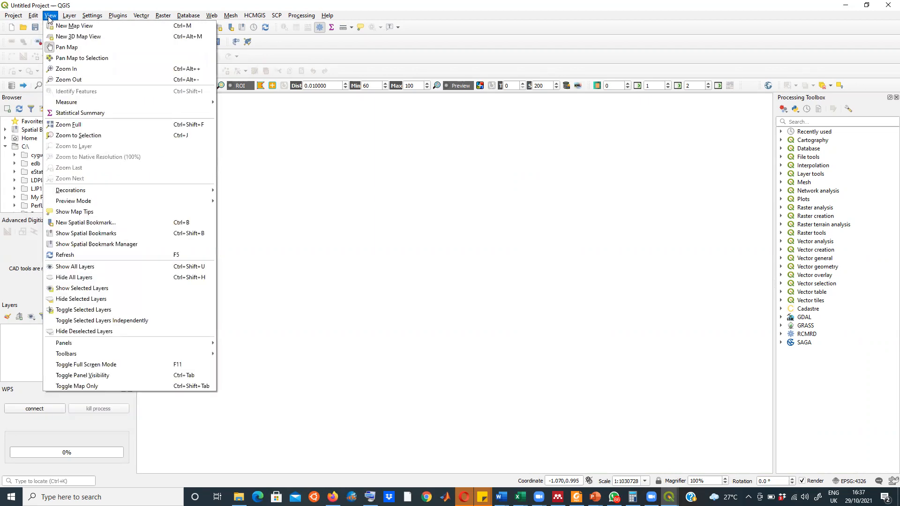
pyautogui.moveTo(89, 20)
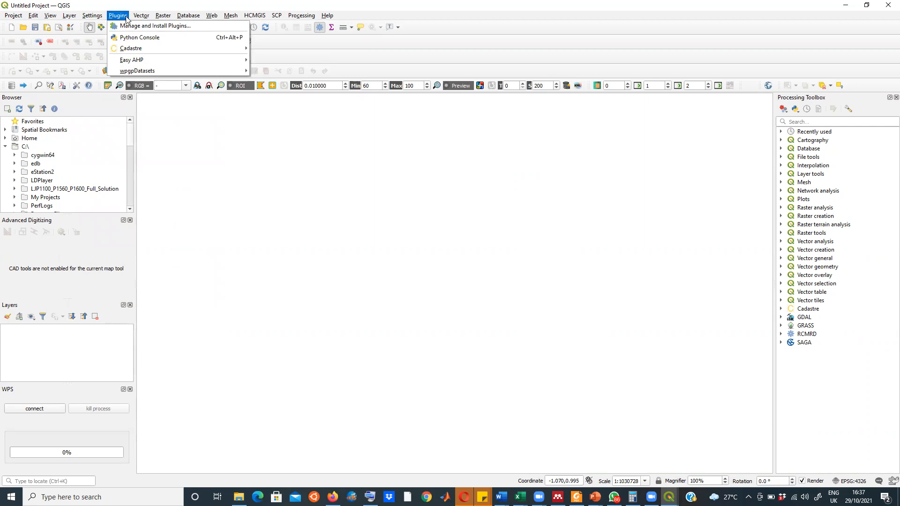
pyautogui.moveTo(140, 18)
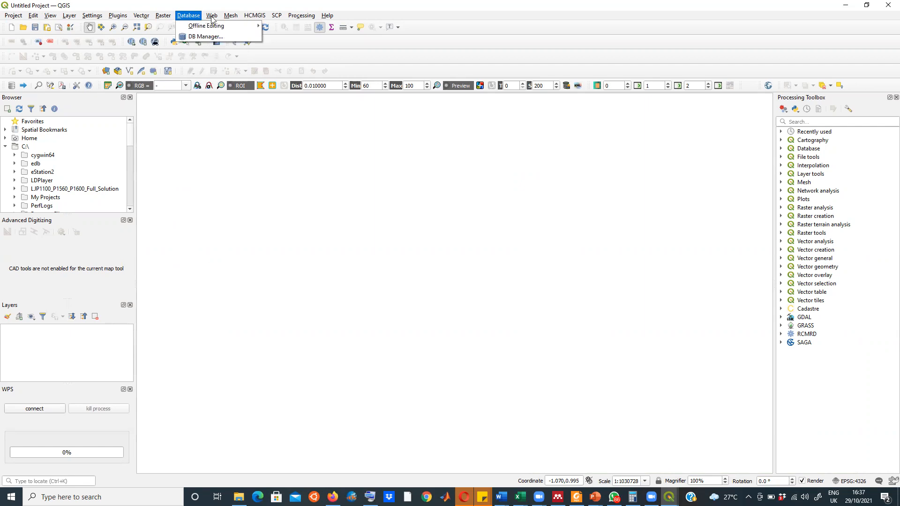
pyautogui.moveTo(229, 17)
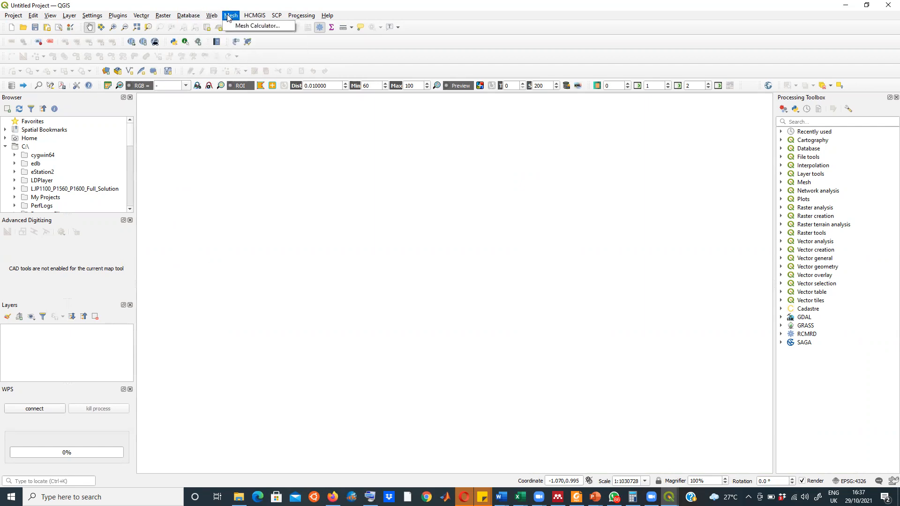
pyautogui.press('Right')
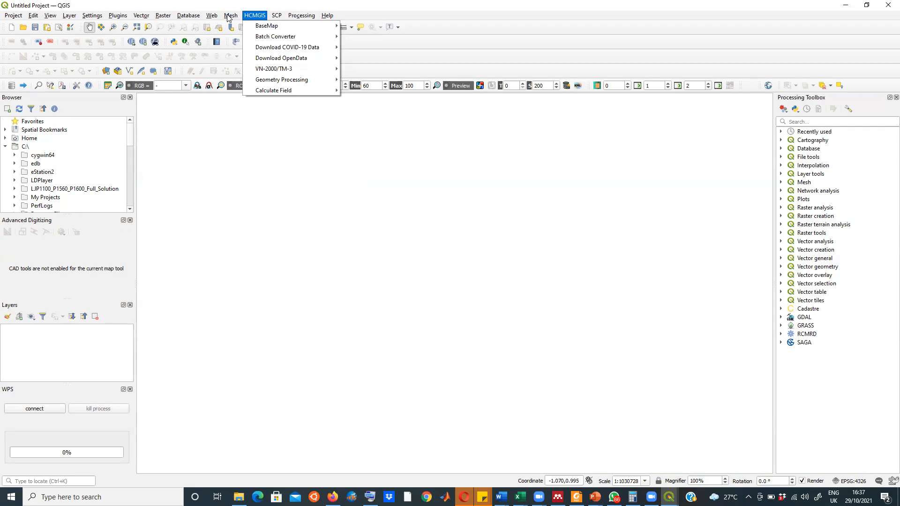
pyautogui.press('Right')
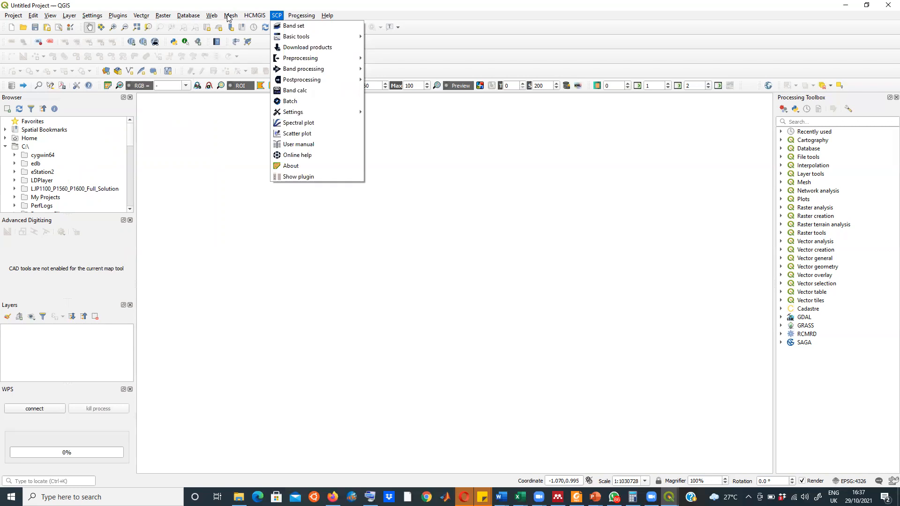
pyautogui.press('Right')
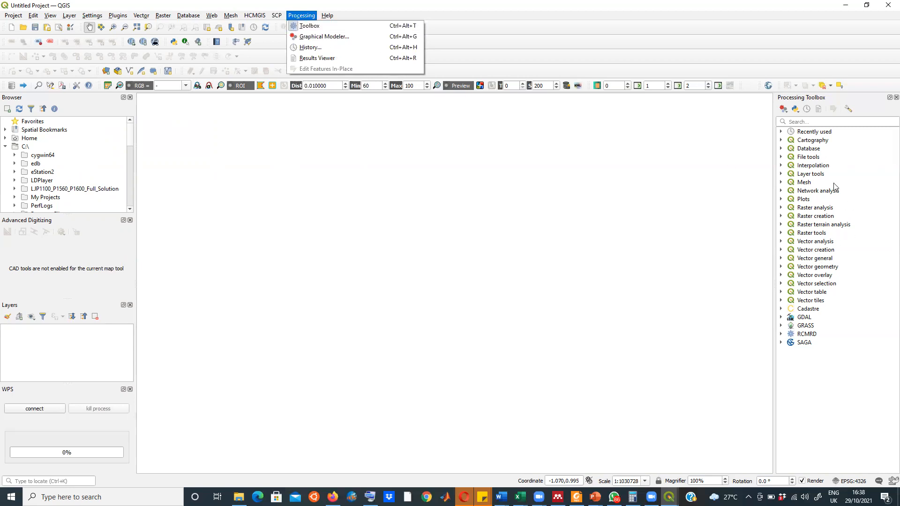
pyautogui.press('Right')
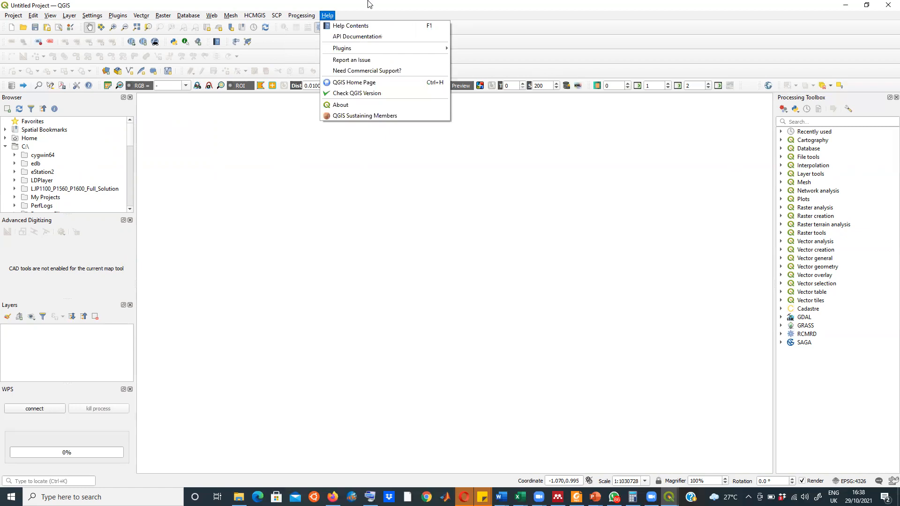
pyautogui.press('Escape')
# Step: Examine which panels and toolbars are enabled in the workspace
pyautogui.click(50, 15)
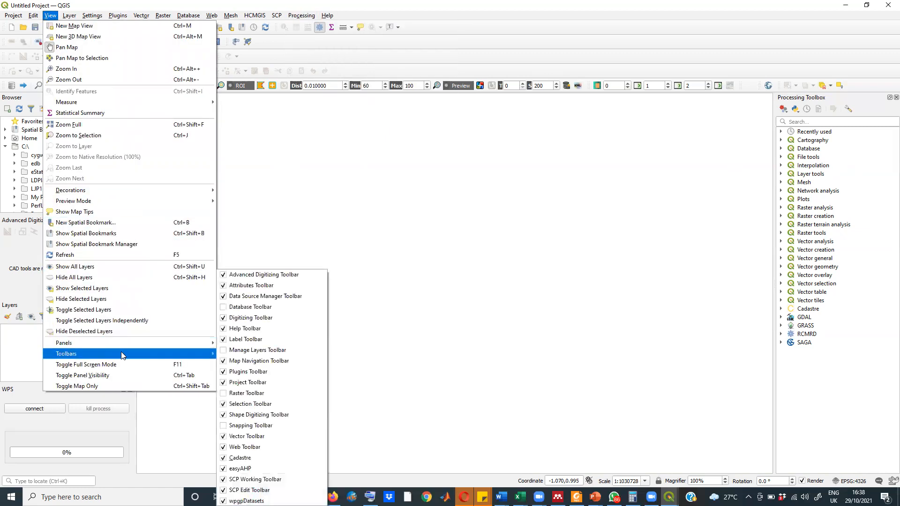
pyautogui.moveTo(172, 347)
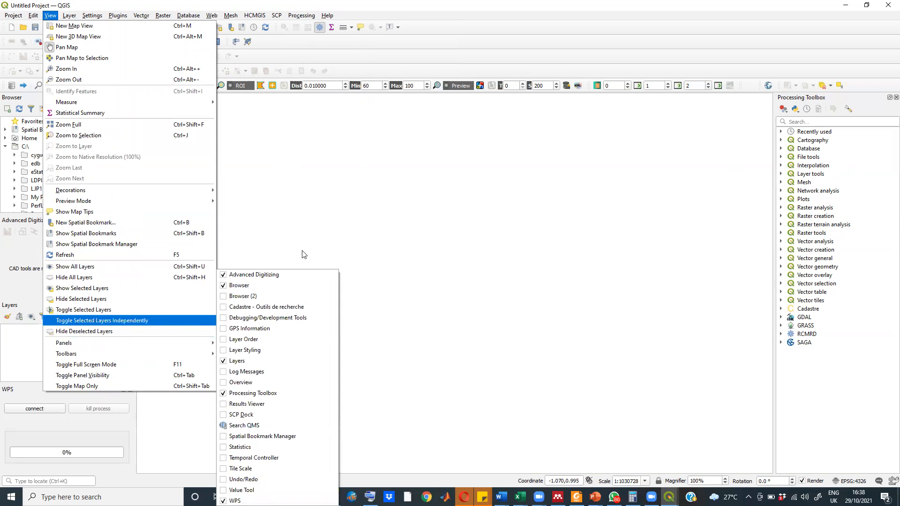
pyautogui.click(35, 149)
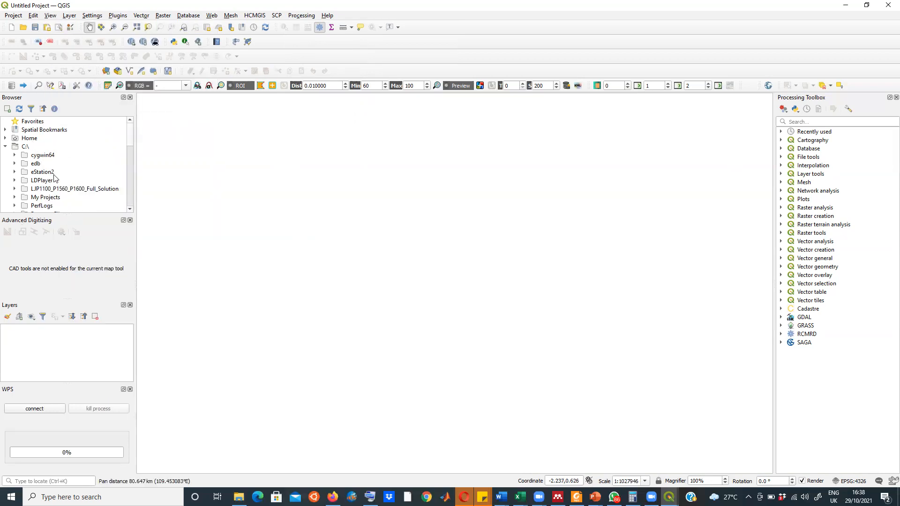
pyautogui.click(51, 16)
pyautogui.moveTo(121, 343)
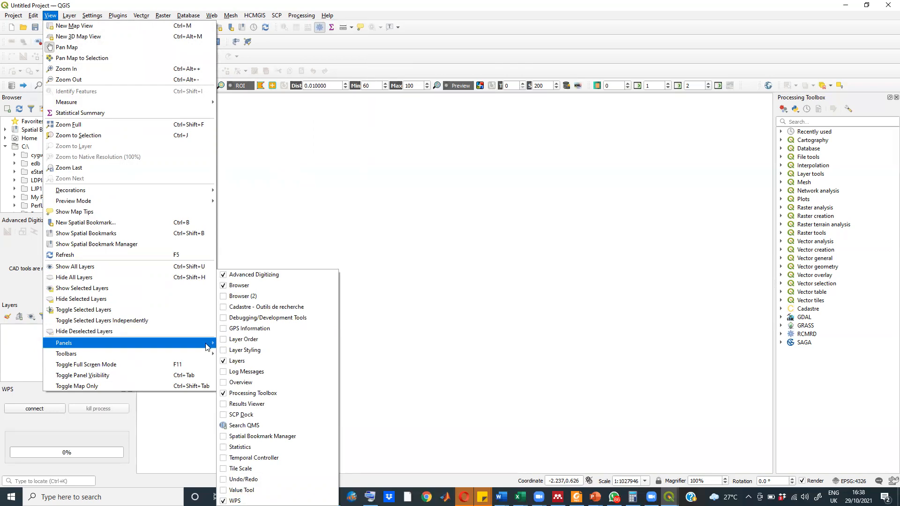
pyautogui.moveTo(202, 355)
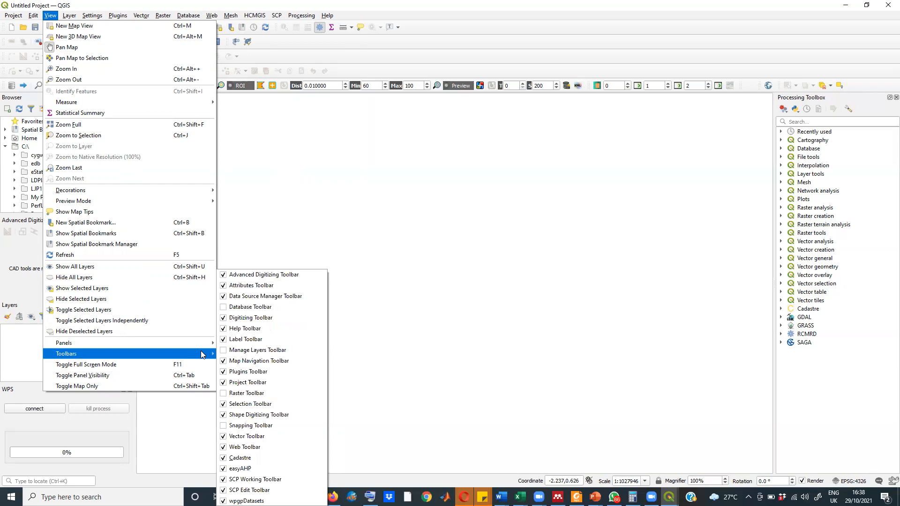
pyautogui.click(321, 111)
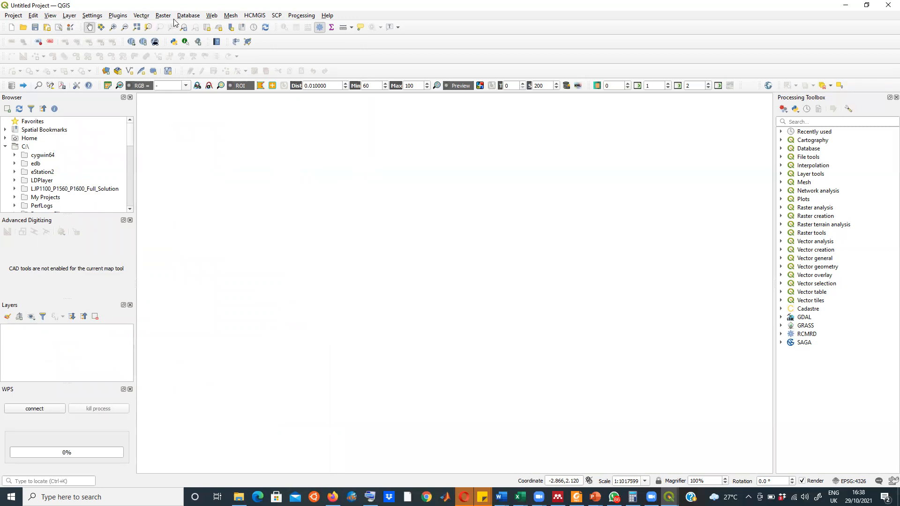
# Step: Open the Georeferencer to view its empty window, and close it
pyautogui.click(142, 17)
pyautogui.moveTo(160, 19)
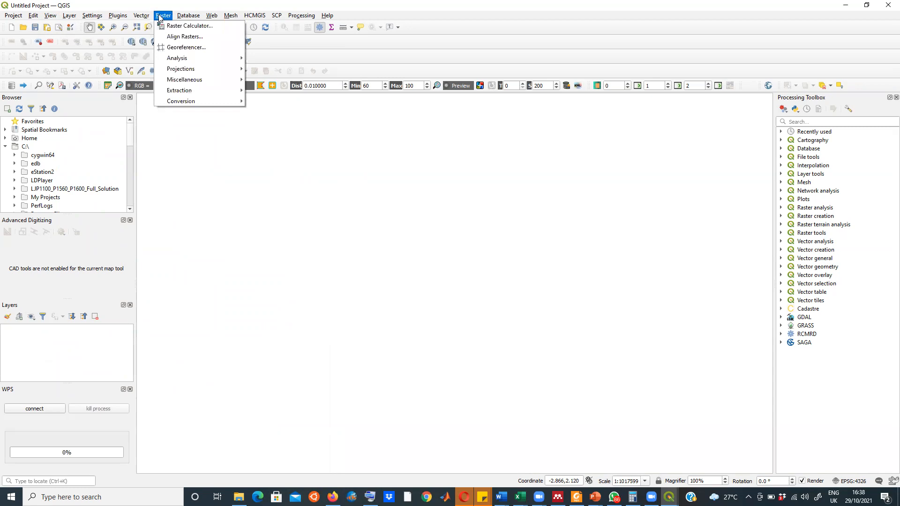
pyautogui.click(195, 49)
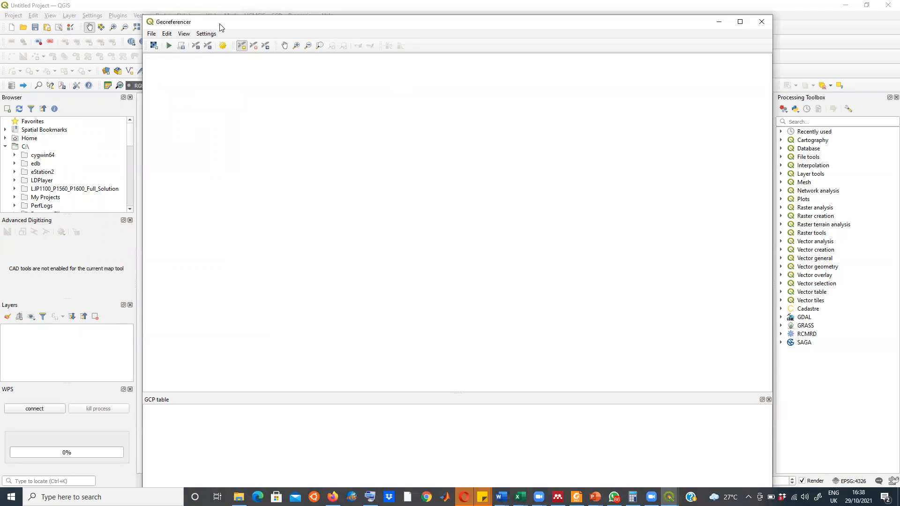
pyautogui.moveTo(220, 27); pyautogui.dragTo(197, 32)
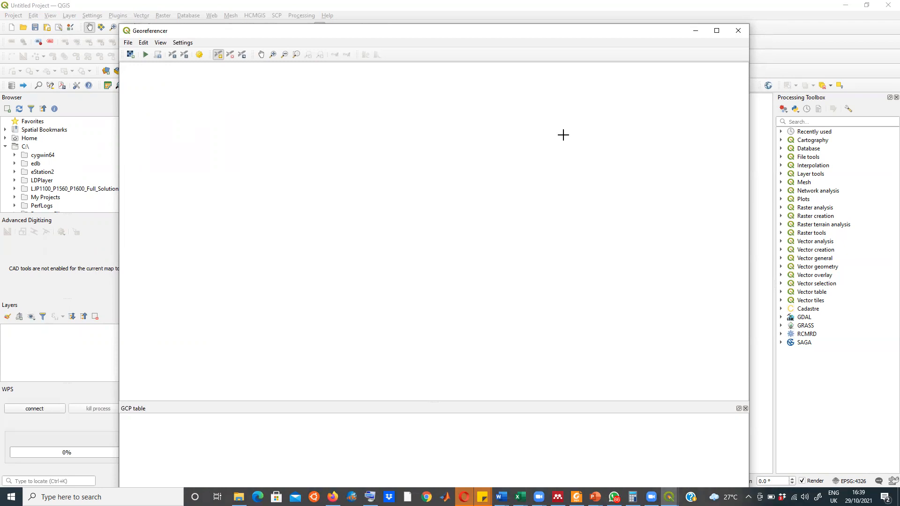
pyautogui.click(738, 31)
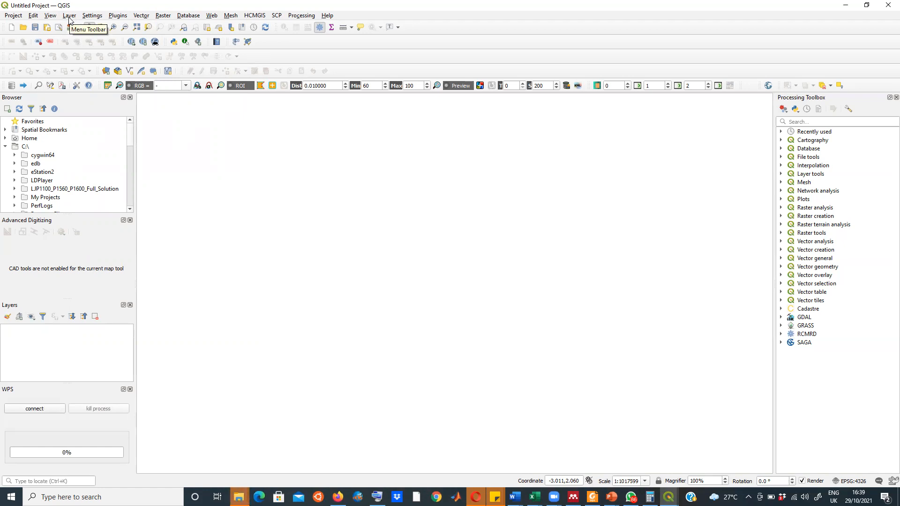
# Step: Open the Data Source Manager for adding a raster layer and move its window clear of the Layers area
pyautogui.click(69, 16)
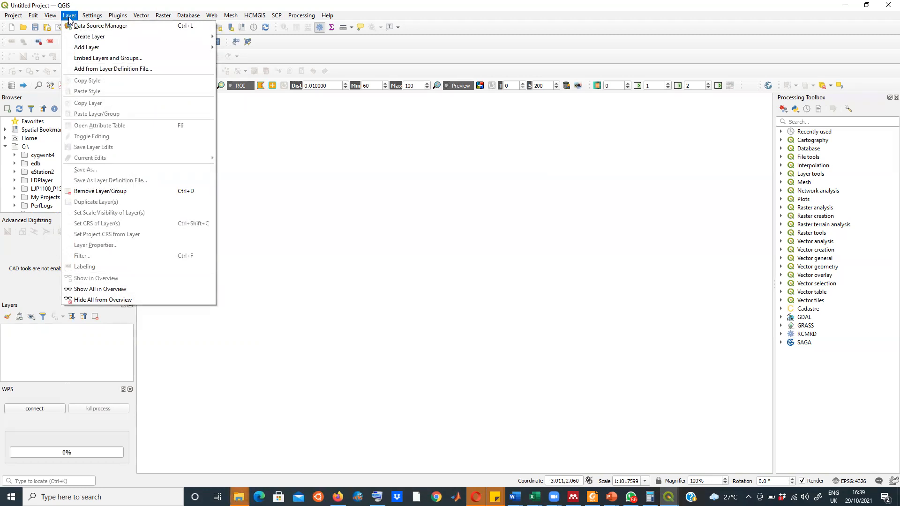
pyautogui.moveTo(143, 48)
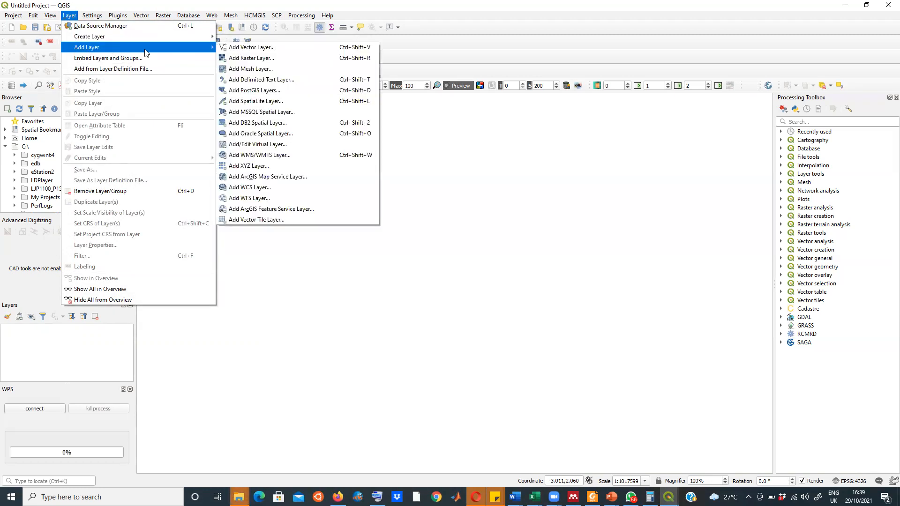
pyautogui.click(270, 59)
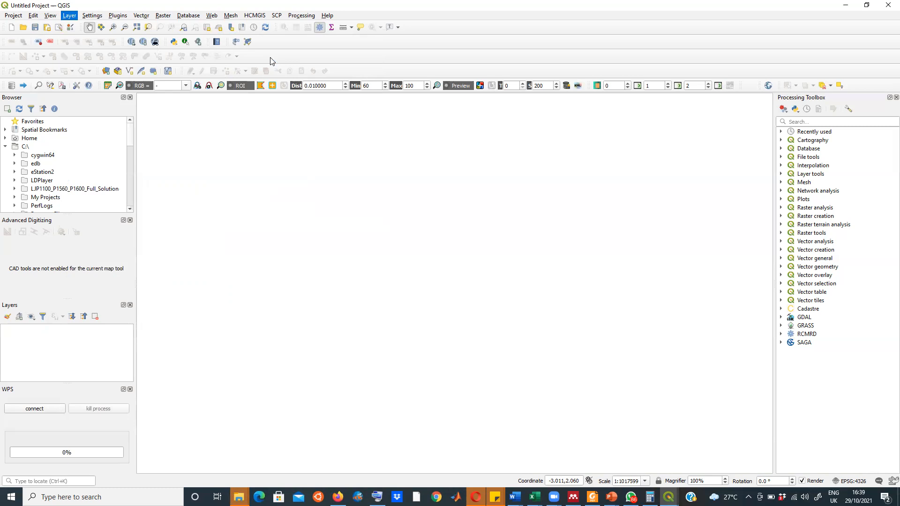
pyautogui.moveTo(173, 126); pyautogui.dragTo(302, 124)
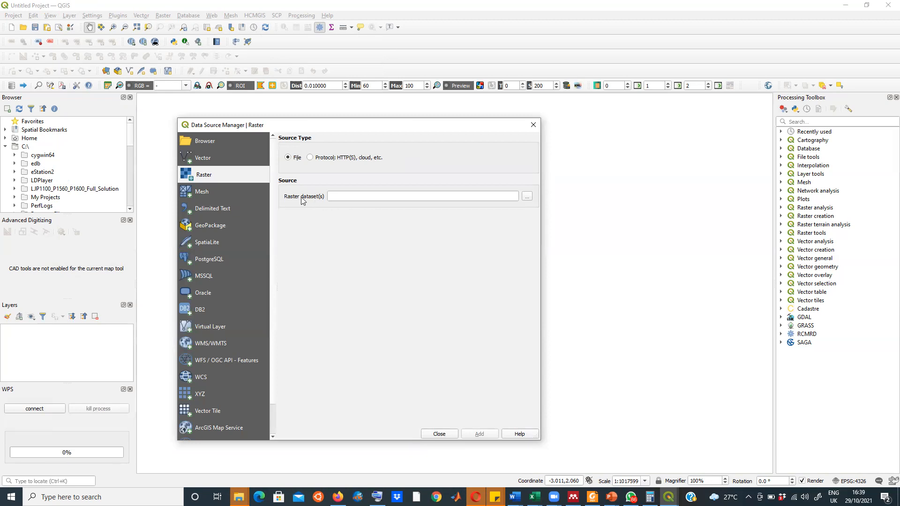
# Step: Browse for the raster dataset and go to Local Disk (D:) under This PC
pyautogui.click(527, 196)
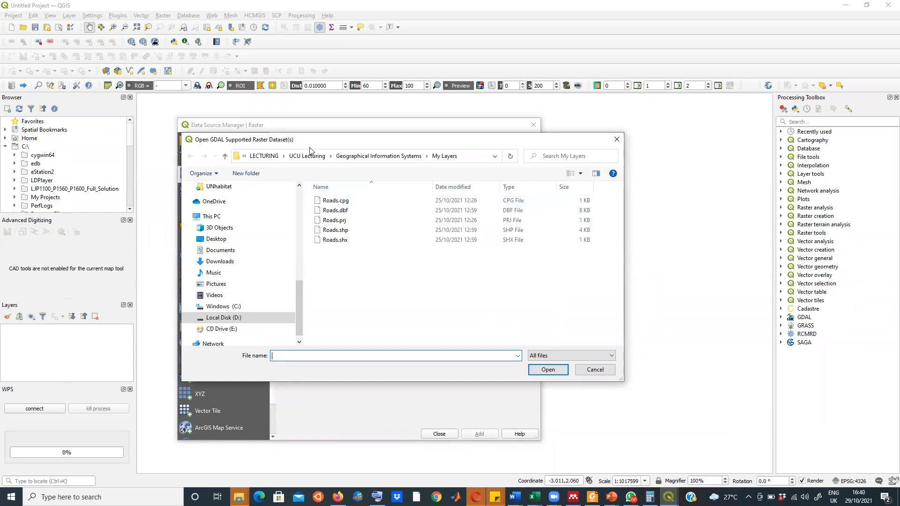
pyautogui.click(266, 157)
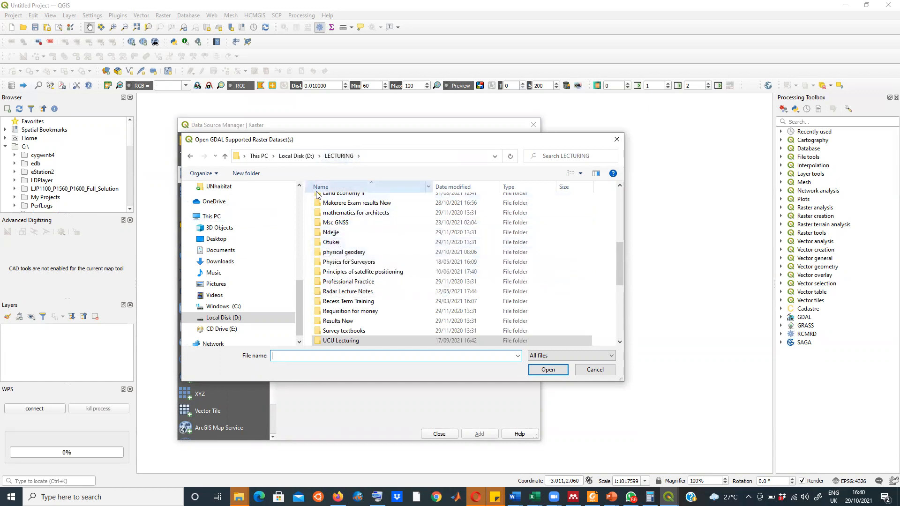
pyautogui.click(212, 216)
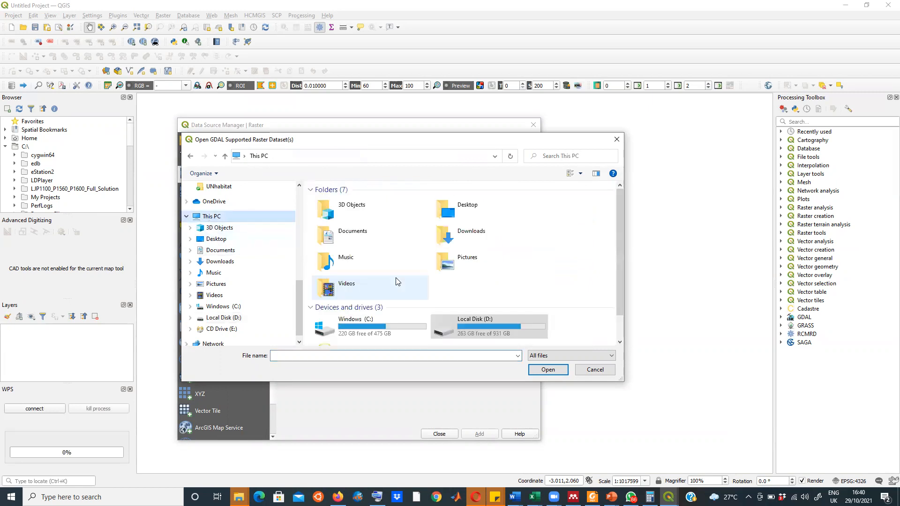
pyautogui.doubleClick(510, 326)
# Step: Find the SIDA GIS Centre folder on Local Disk (D:) and open it
pyautogui.click(342, 280)
pyautogui.press('g')
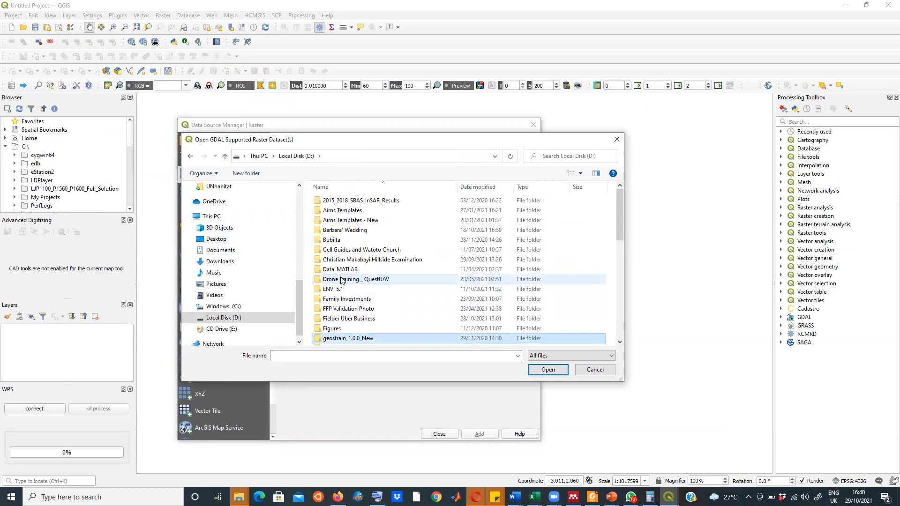
pyautogui.press('g')
pyautogui.press('g')
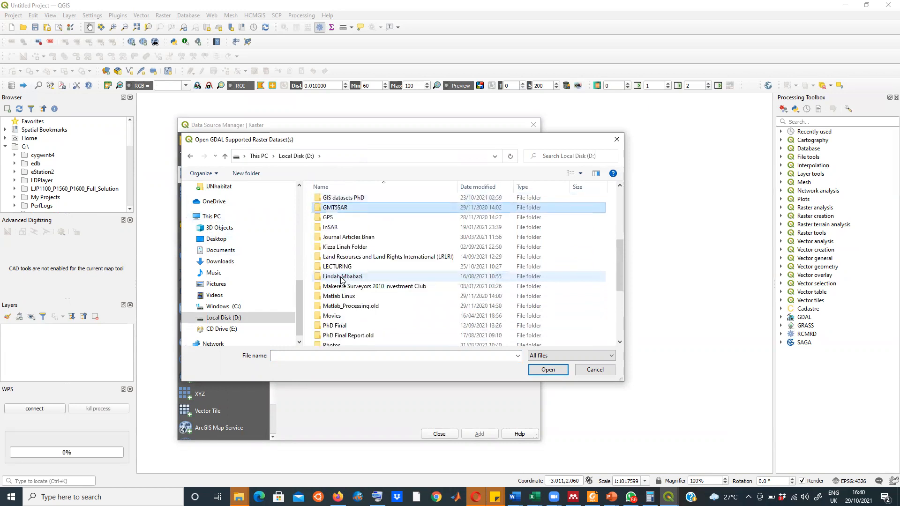
pyautogui.press('g')
pyautogui.press('g')
pyautogui.press('g')
pyautogui.press('g')
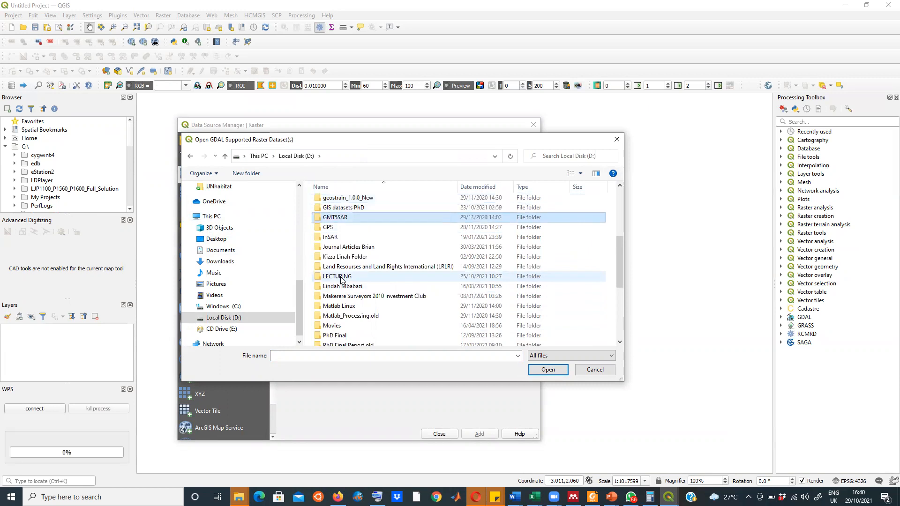
pyautogui.press('g')
pyautogui.press('g')
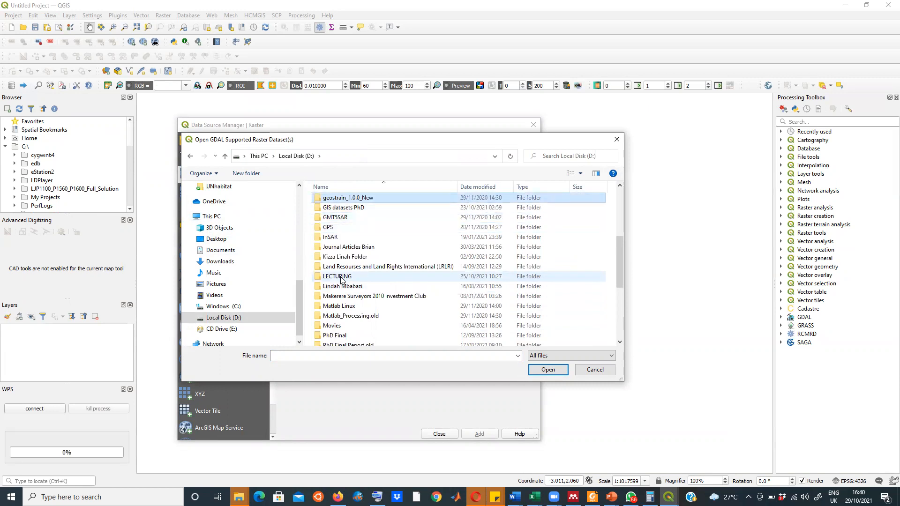
pyautogui.click(335, 267)
pyautogui.press('s')
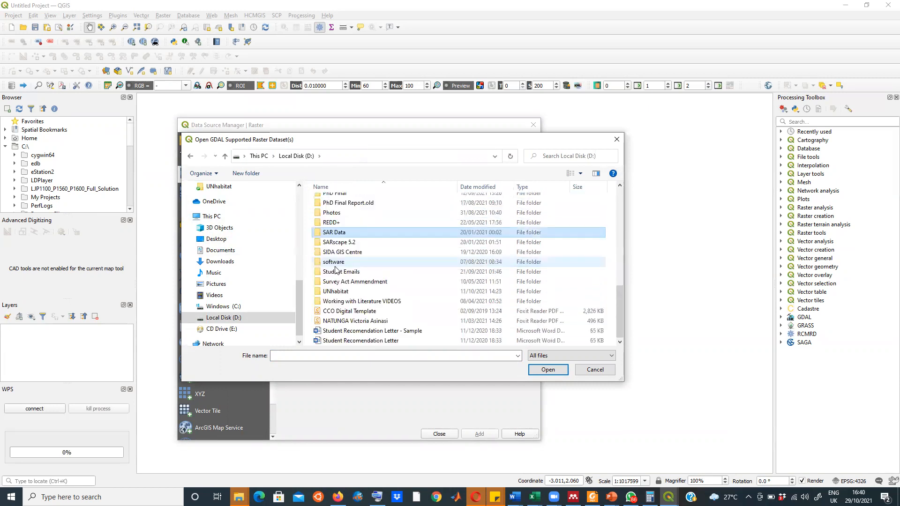
pyautogui.press('s')
pyautogui.press('s')
pyautogui.press('Return')
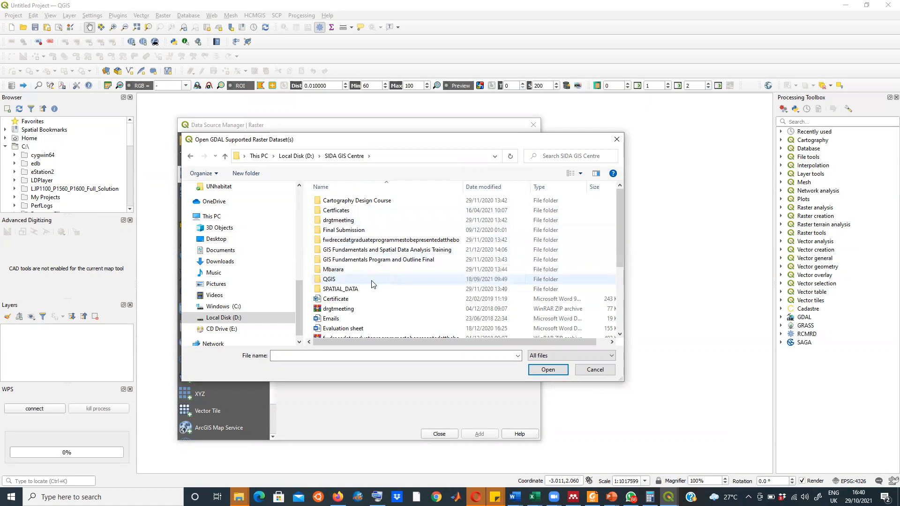
# Step: Look into the GIS Data sets New folder inside QGIS and return to the SIDA GIS Centre folder
pyautogui.doubleClick(338, 280)
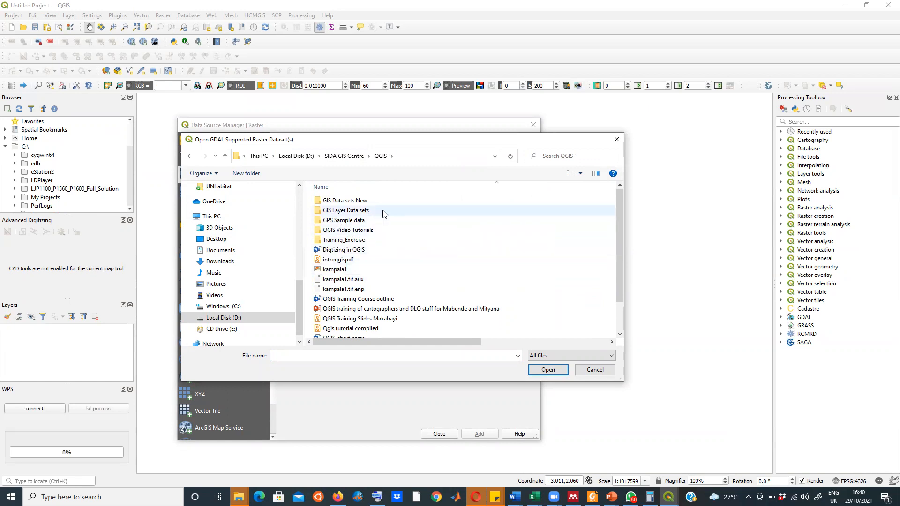
pyautogui.doubleClick(353, 201)
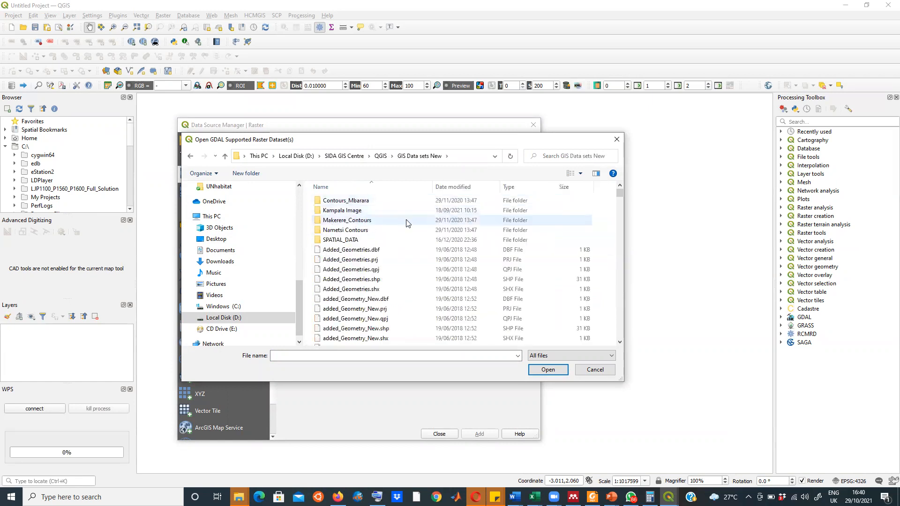
pyautogui.moveTo(620, 192)
pyautogui.mouseDown()
pyautogui.moveTo(620, 208)
pyautogui.moveTo(619, 184)
pyautogui.mouseUp()
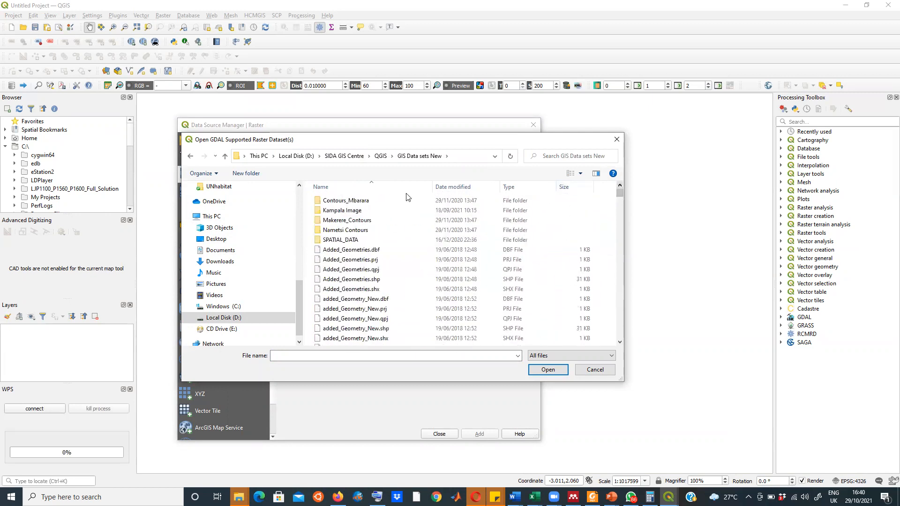
pyautogui.click(342, 157)
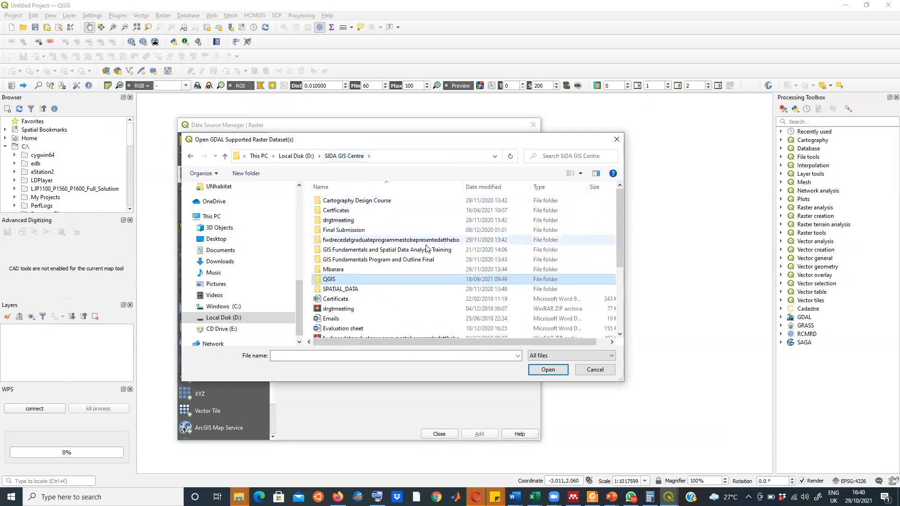
# Step: Add UGANDA.jpg from the SPATIAL_DATA folder as a raster layer and close the Data Source Manager
pyautogui.doubleClick(342, 290)
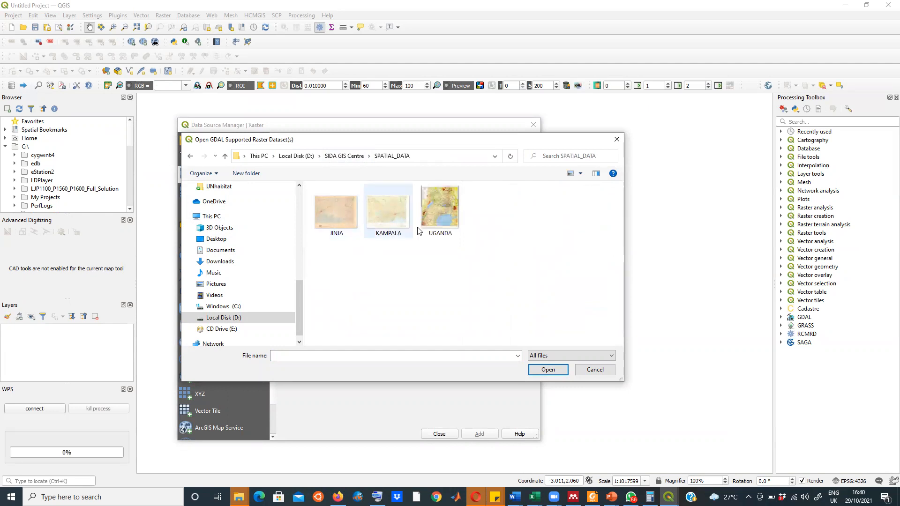
pyautogui.doubleClick(444, 207)
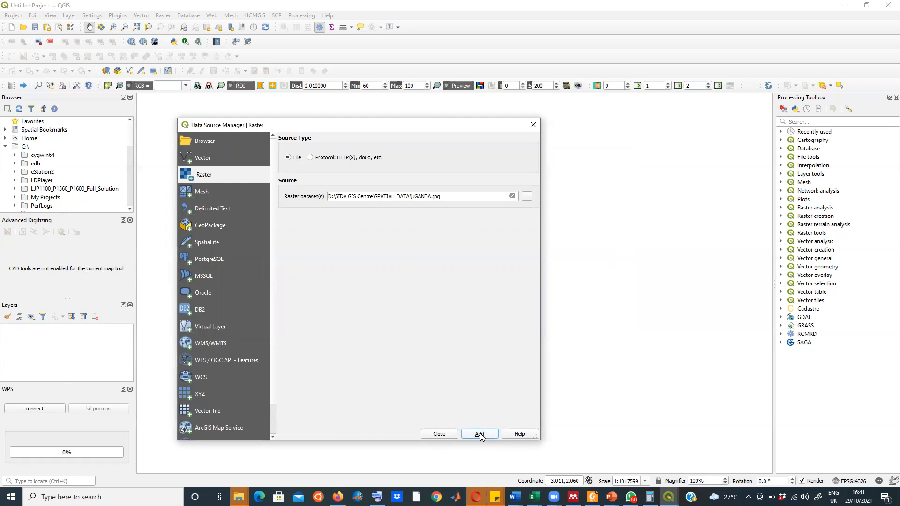
pyautogui.click(480, 435)
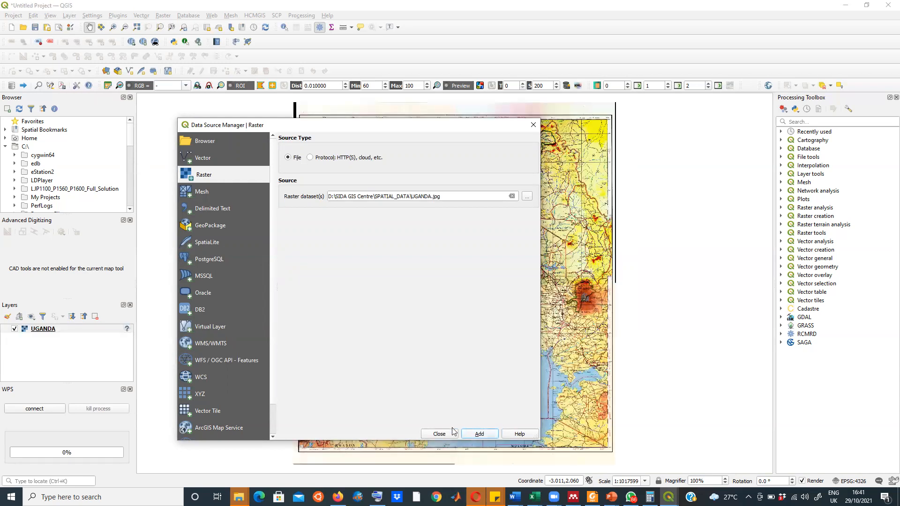
pyautogui.click(435, 434)
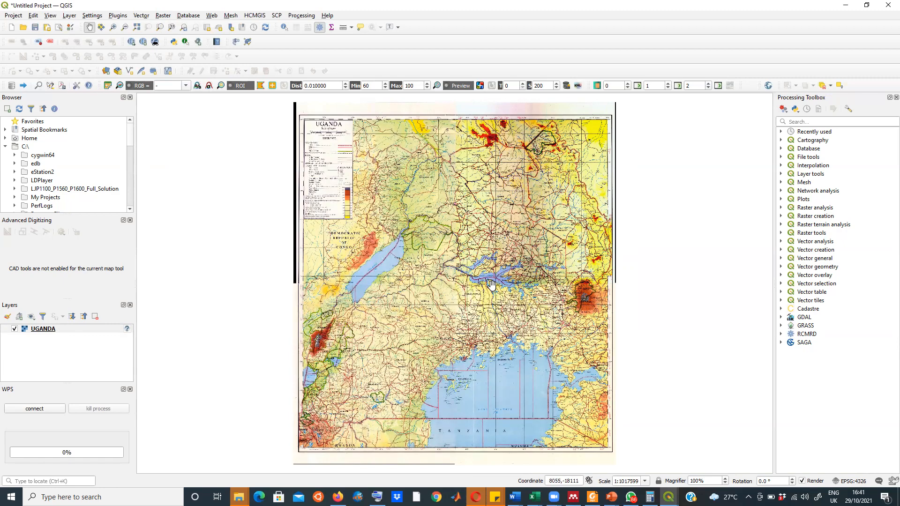
# Step: Examine the UGANDA map's northern part, including the coordinate labels and grid lines along its upper margin
pyautogui.scroll(2, 492, 286)
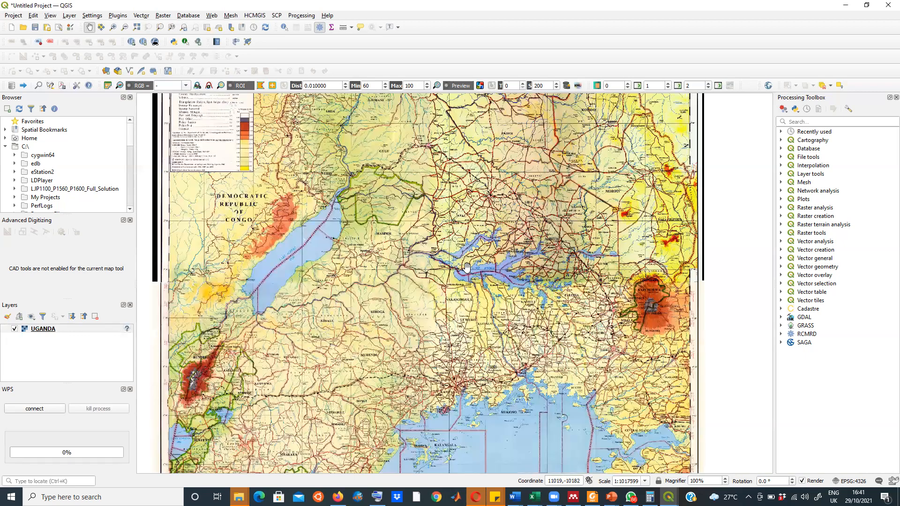
pyautogui.scroll(1, 467, 267)
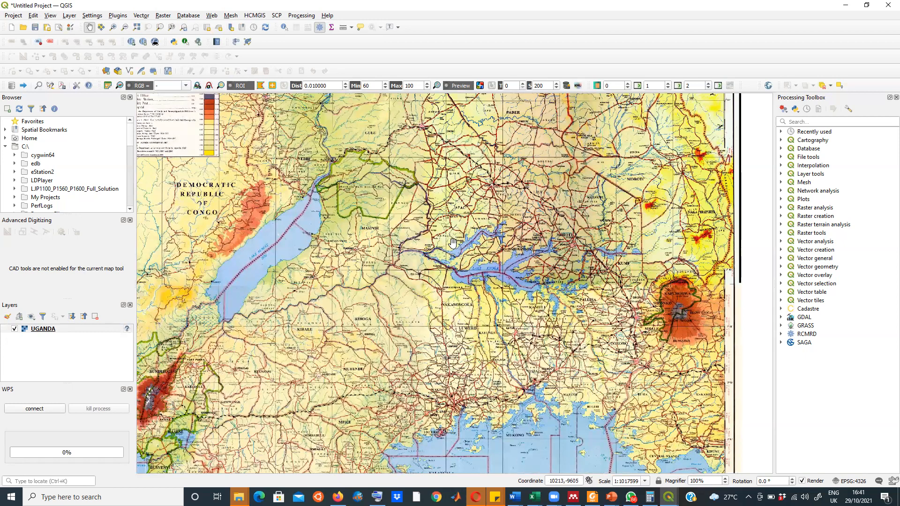
pyautogui.moveTo(476, 183); pyautogui.dragTo(463, 325)
pyautogui.moveTo(473, 214); pyautogui.dragTo(483, 310)
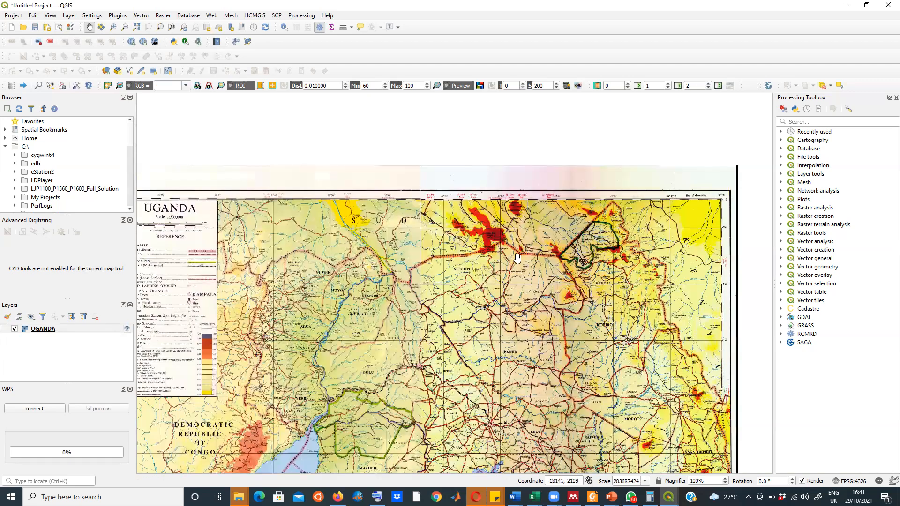
pyautogui.scroll(2, 473, 193)
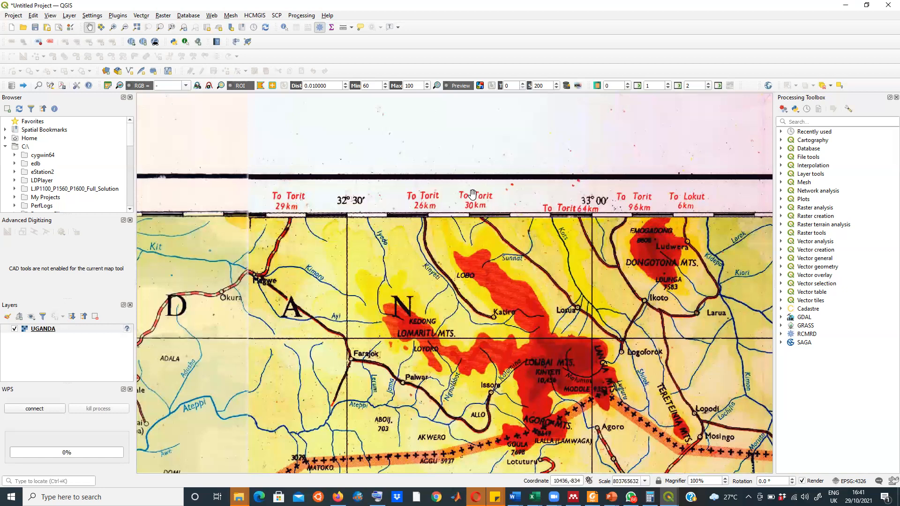
pyautogui.moveTo(445, 368); pyautogui.dragTo(498, 223)
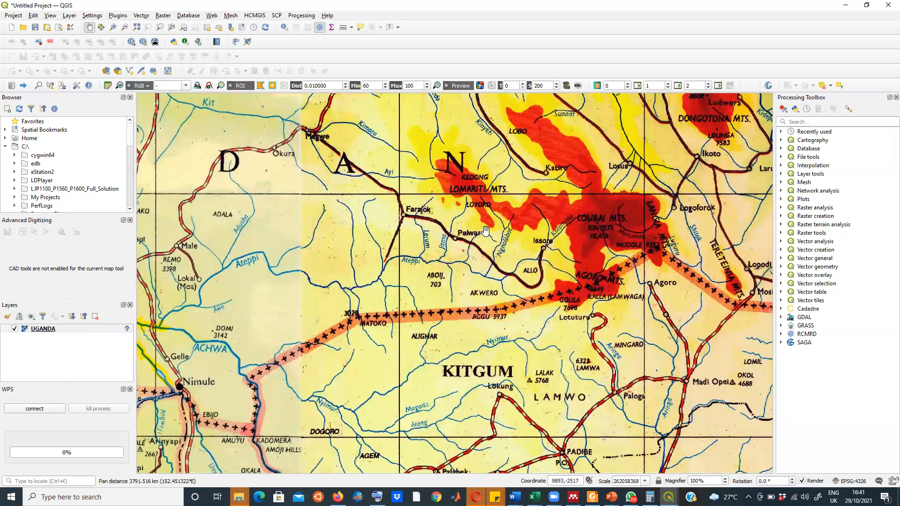
pyautogui.scroll(-3, 485, 230)
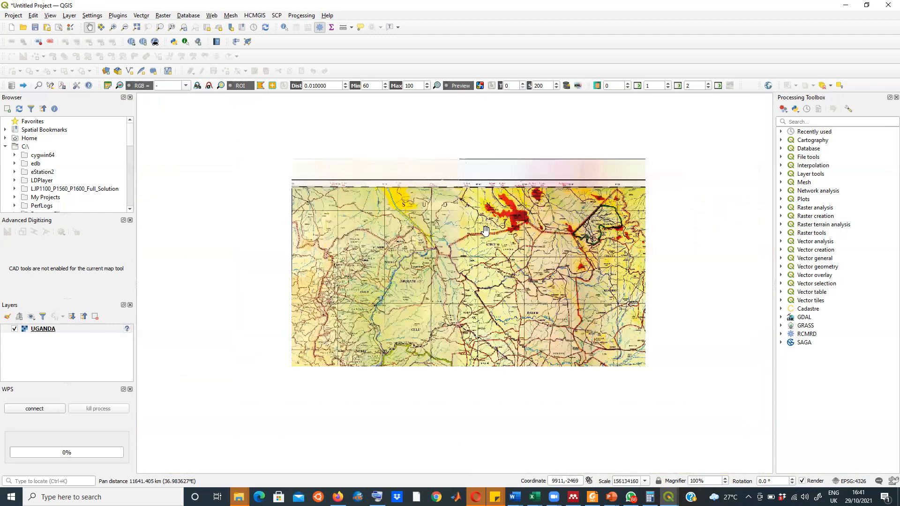
pyautogui.scroll(-2, 464, 221)
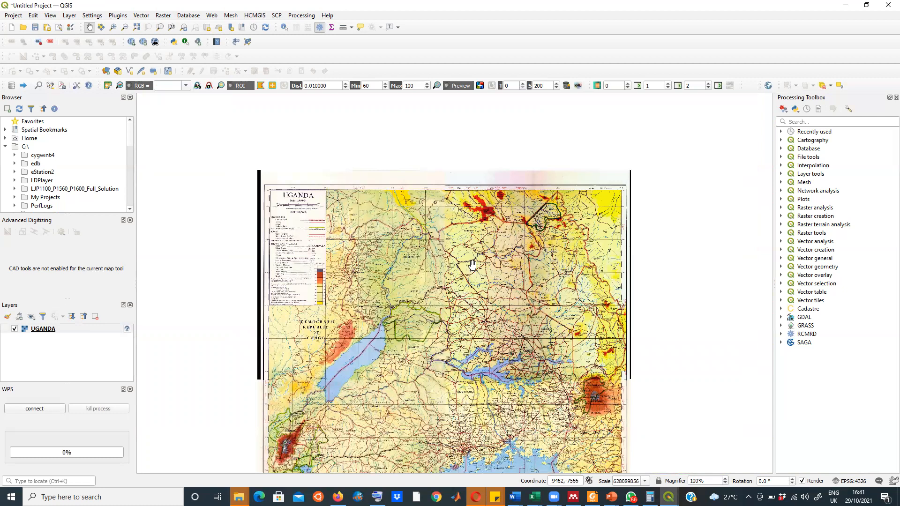
# Step: Examine the southwest corner of the UGANDA map and the longitude labels along its southern margin
pyautogui.moveTo(471, 265); pyautogui.dragTo(451, 326)
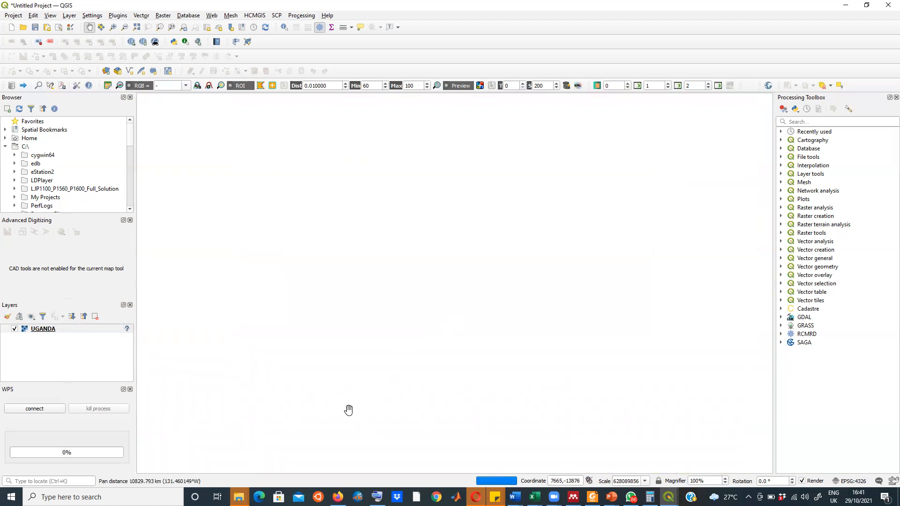
pyautogui.moveTo(324, 402); pyautogui.dragTo(329, 386)
pyautogui.scroll(1, 329, 386)
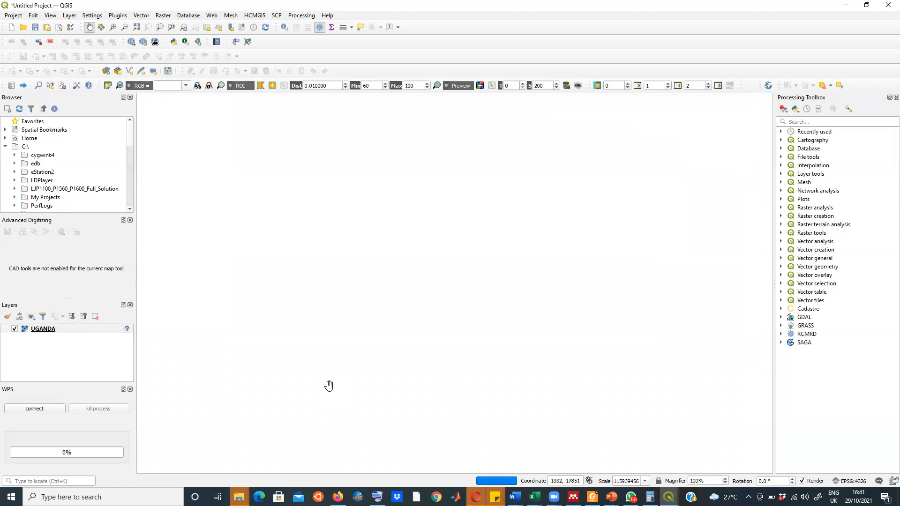
pyautogui.scroll(-2, 329, 386)
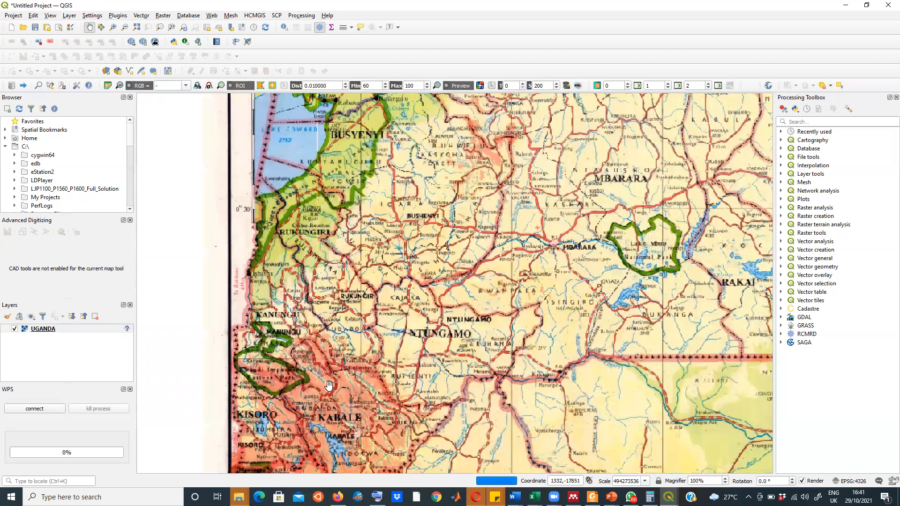
pyautogui.scroll(1, 329, 385)
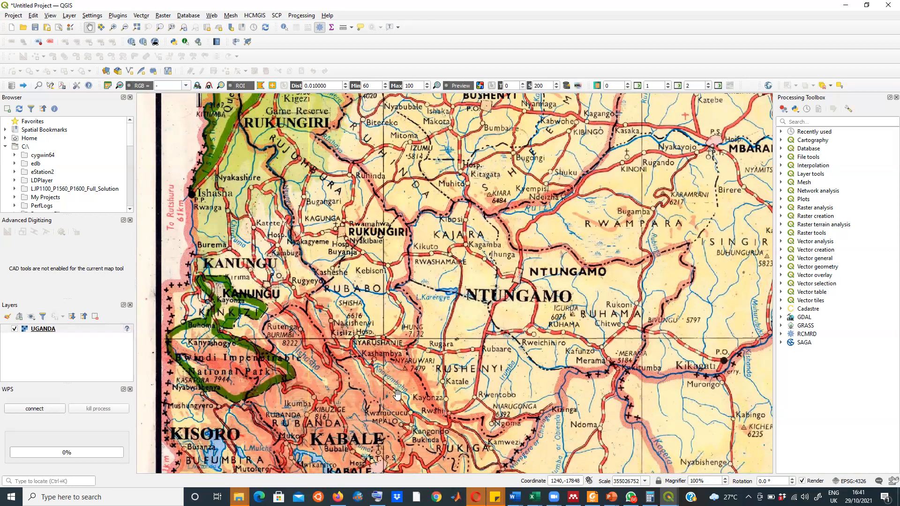
pyautogui.moveTo(398, 395); pyautogui.dragTo(415, 96)
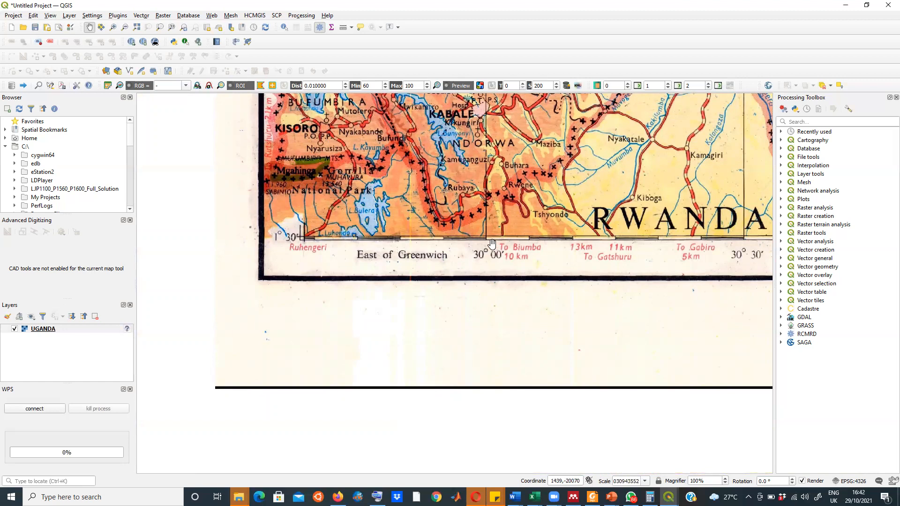
pyautogui.moveTo(682, 260); pyautogui.dragTo(396, 272)
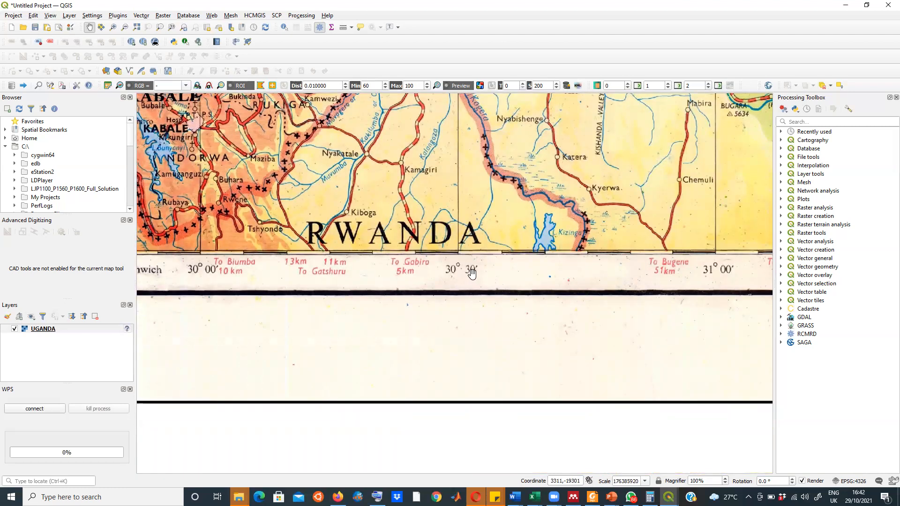
pyautogui.moveTo(593, 283); pyautogui.dragTo(291, 287)
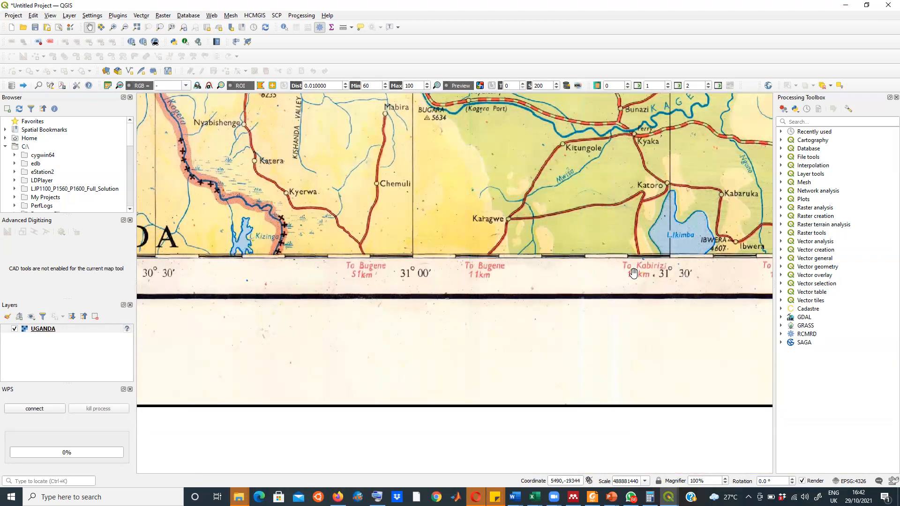
pyautogui.scroll(2, 633, 274)
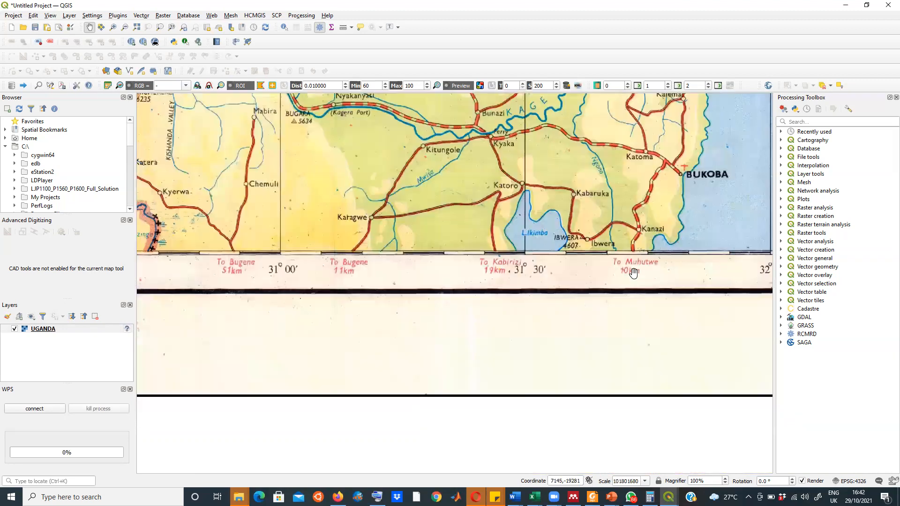
pyautogui.scroll(-3, 634, 273)
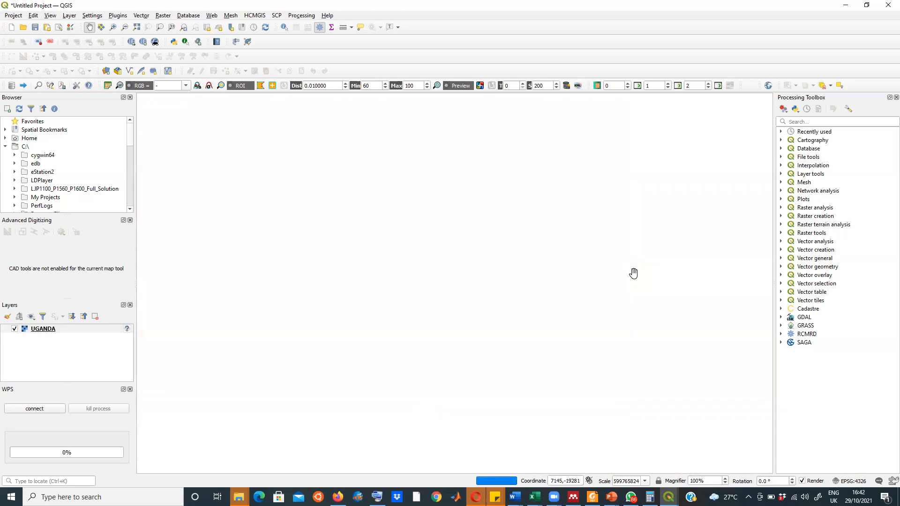
pyautogui.scroll(1, 634, 274)
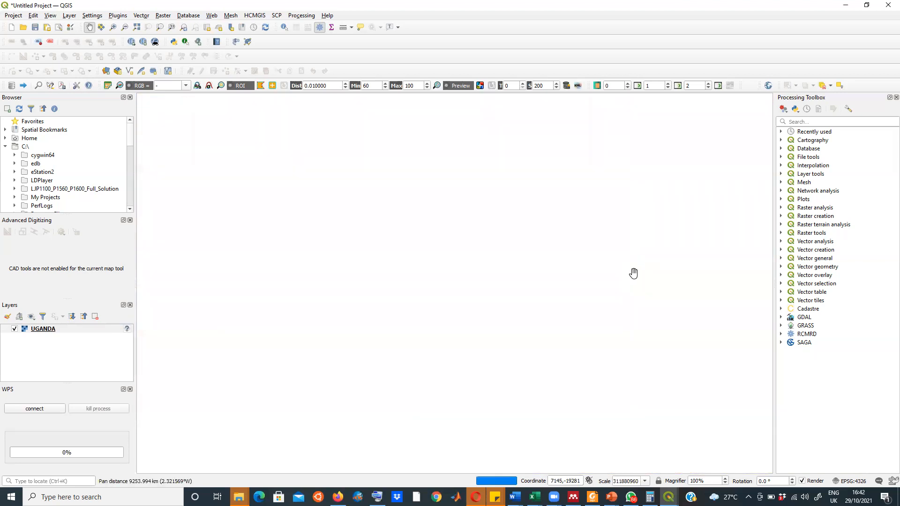
pyautogui.scroll(-1, 633, 274)
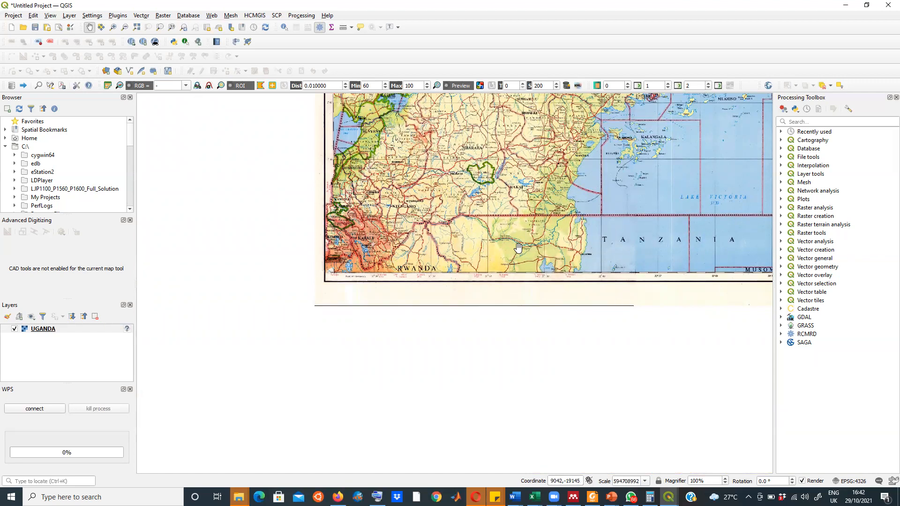
# Step: Examine the eastern side of the UGANDA map and the latitude labels and grid lines along its eastern margin
pyautogui.moveTo(684, 228); pyautogui.dragTo(455, 302)
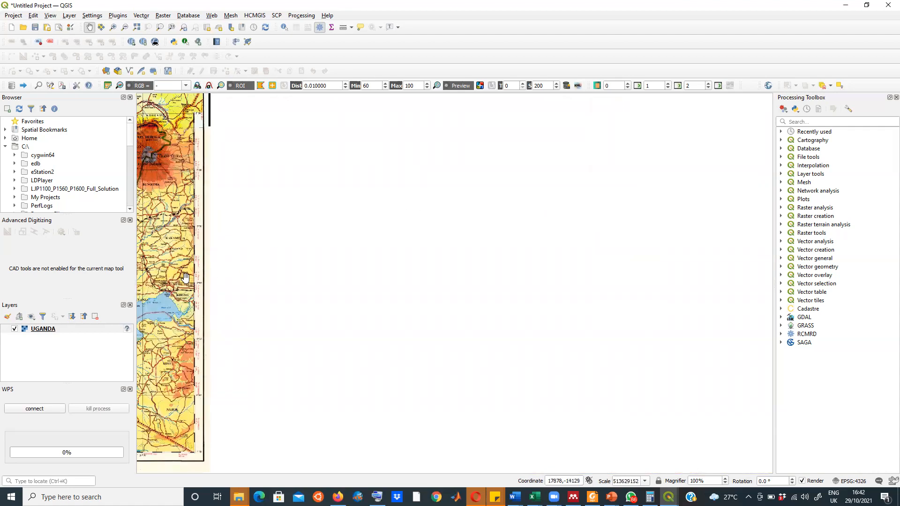
pyautogui.moveTo(185, 277); pyautogui.dragTo(370, 305)
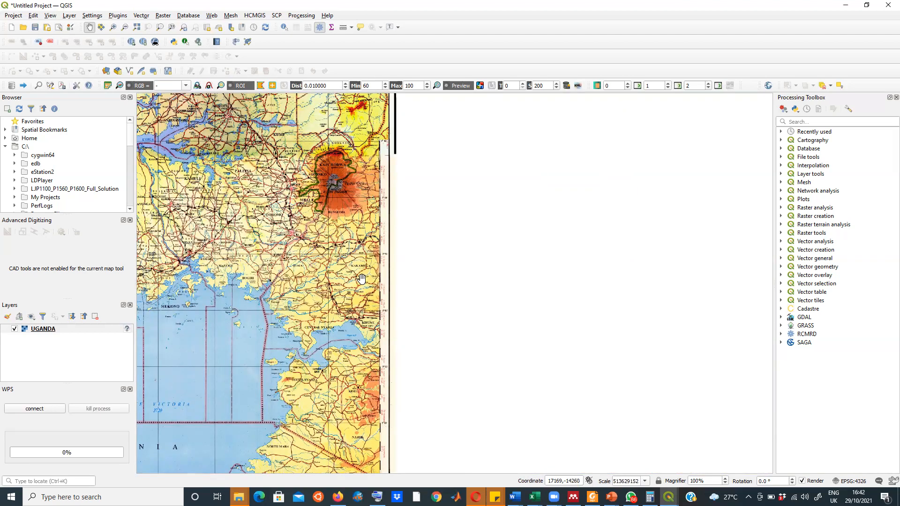
pyautogui.scroll(1, 362, 279)
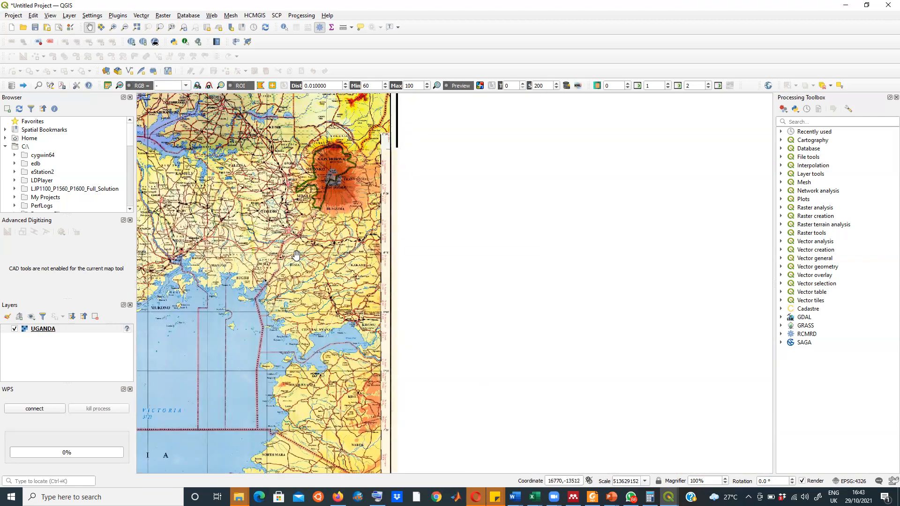
pyautogui.scroll(1, 297, 254)
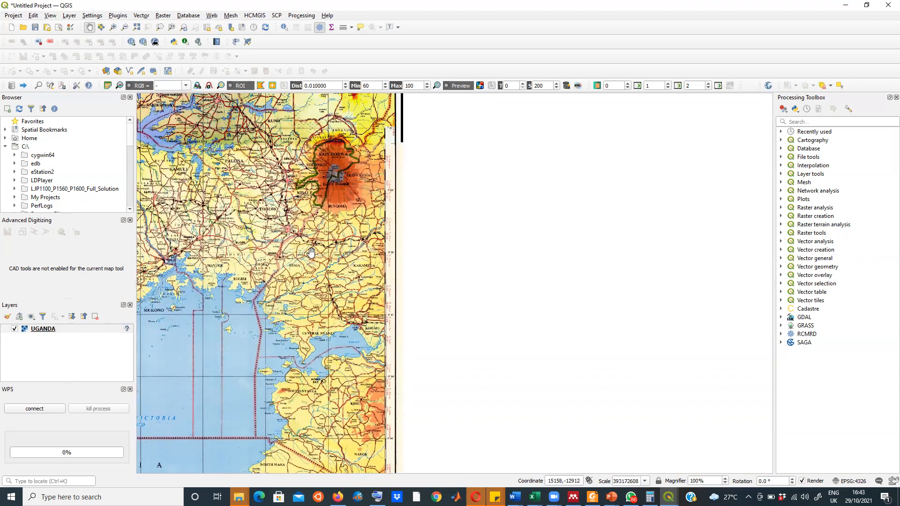
pyautogui.scroll(-1, 311, 252)
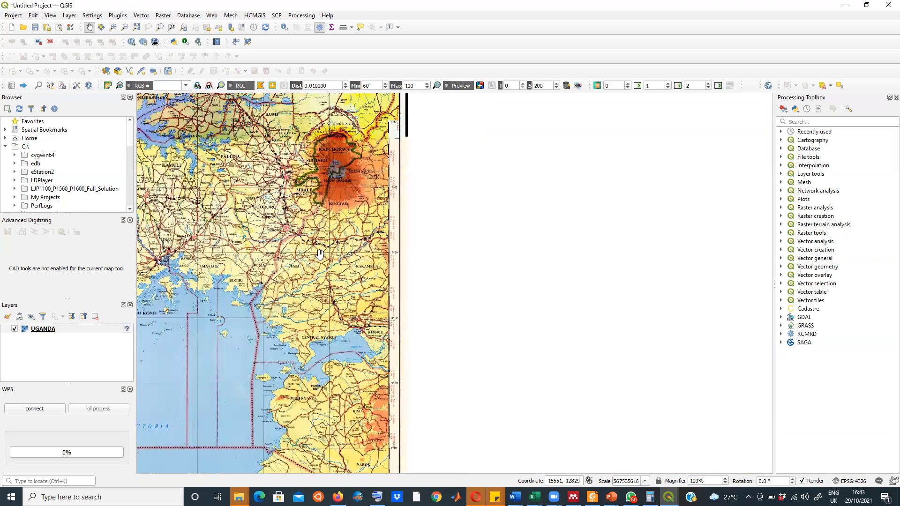
pyautogui.scroll(1, 320, 254)
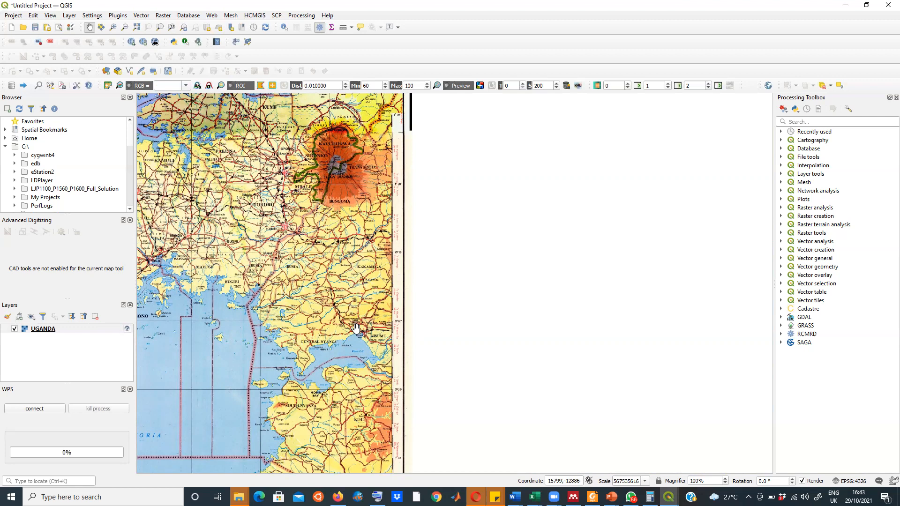
pyautogui.scroll(3, 357, 328)
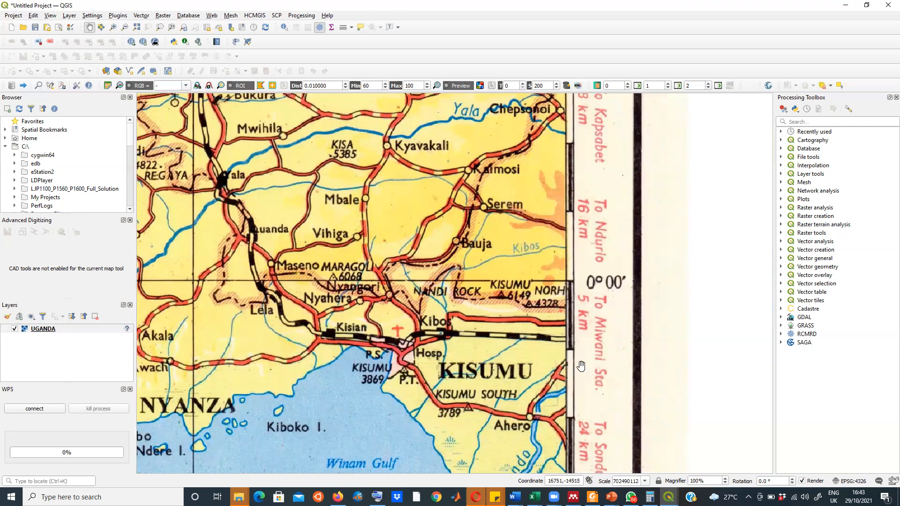
pyautogui.moveTo(571, 165); pyautogui.dragTo(586, 303)
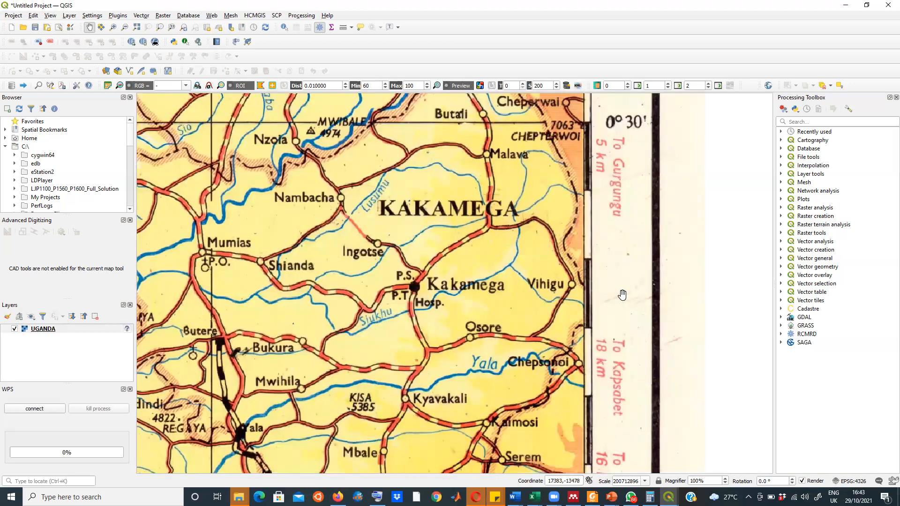
pyautogui.moveTo(287, 188); pyautogui.dragTo(296, 346)
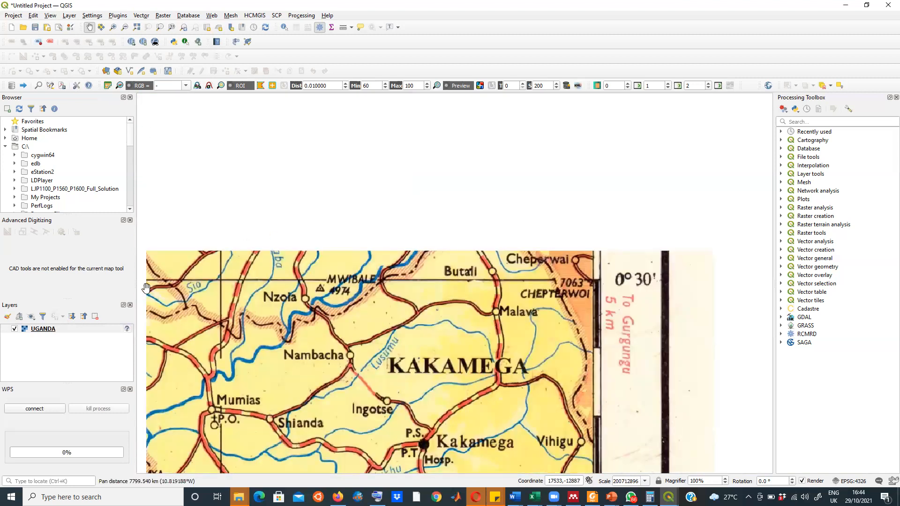
# Step: Zoom the map canvas to the full extent of the UGANDA layer
pyautogui.click(44, 329)
pyautogui.rightClick(44, 330)
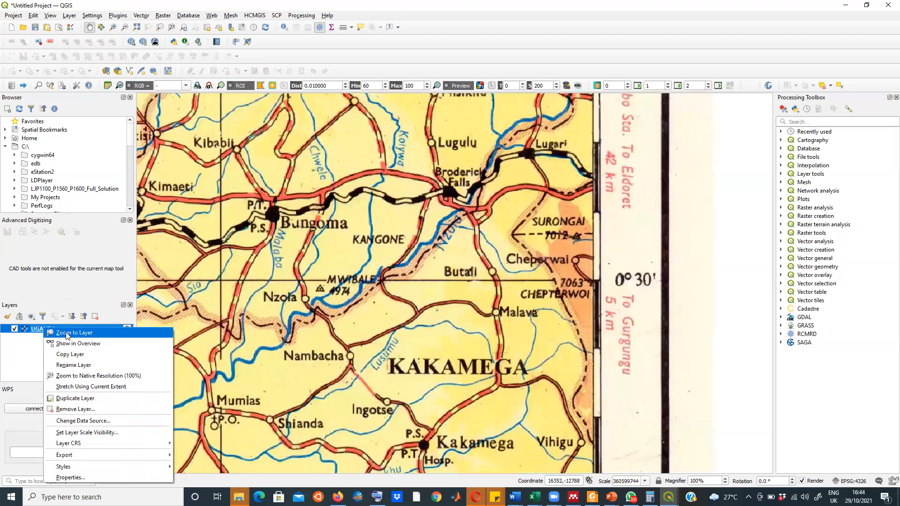
pyautogui.click(66, 337)
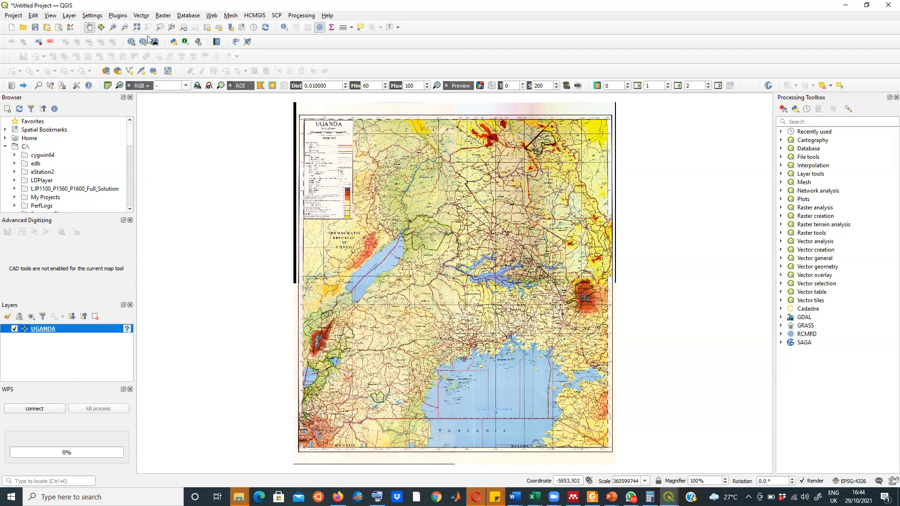
# Step: Open the Georeferencer and load UGANDA.jpg from the SPATIAL_DATA folder into it
pyautogui.click(163, 16)
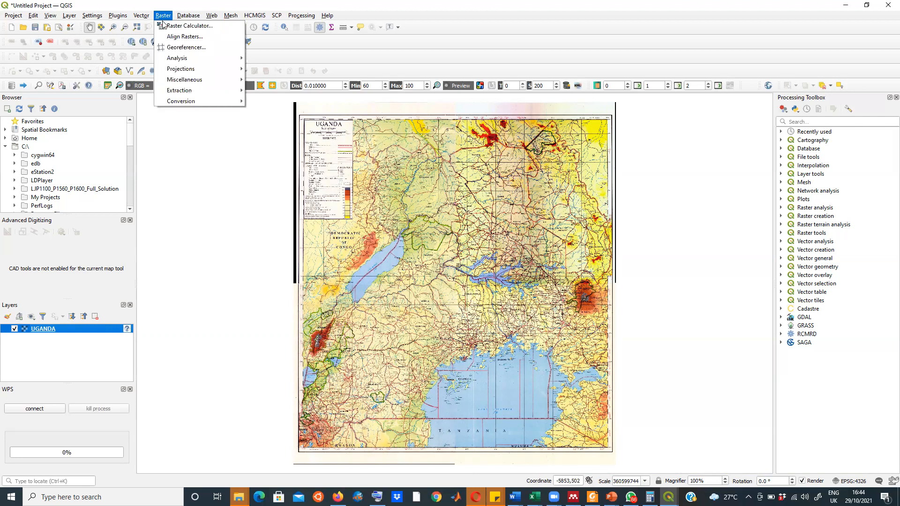
pyautogui.click(177, 48)
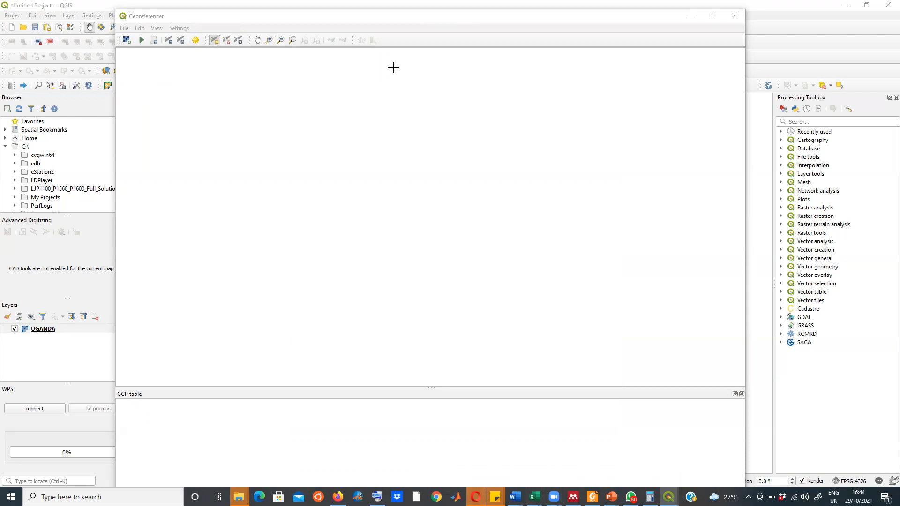
pyautogui.click(197, 20)
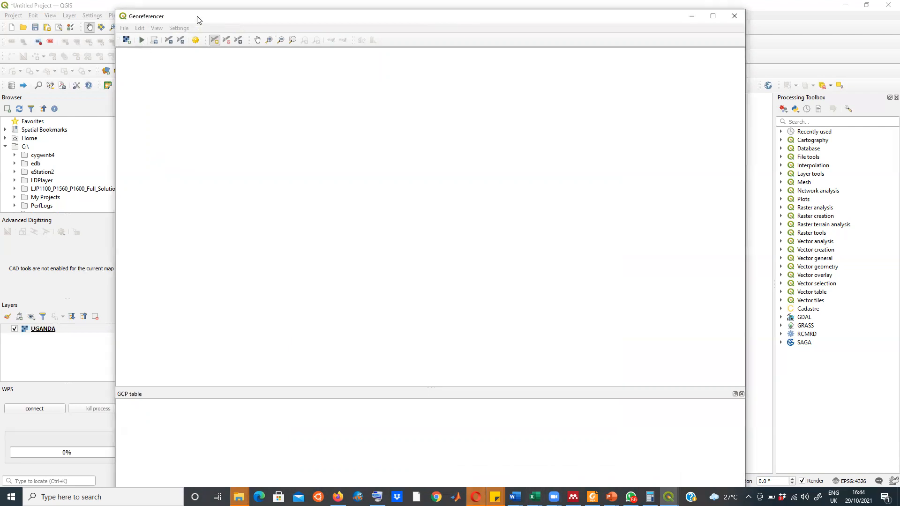
pyautogui.click(125, 28)
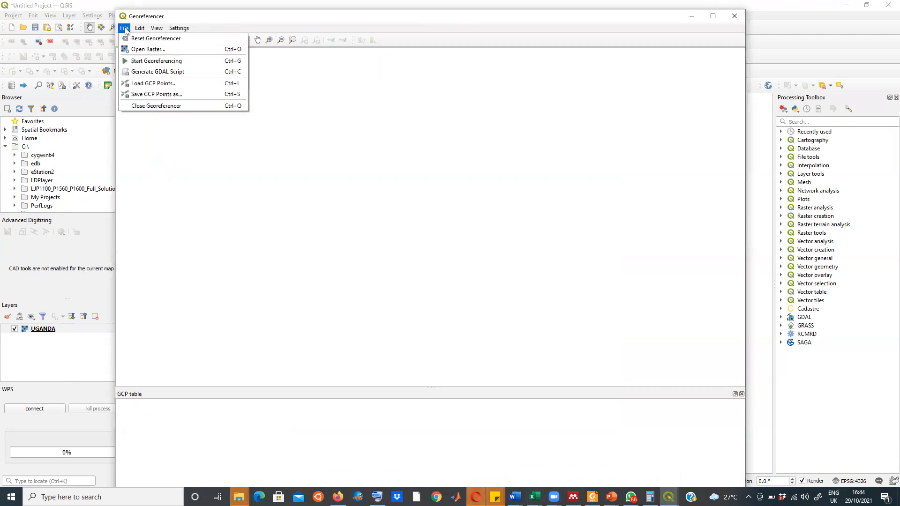
pyautogui.click(133, 49)
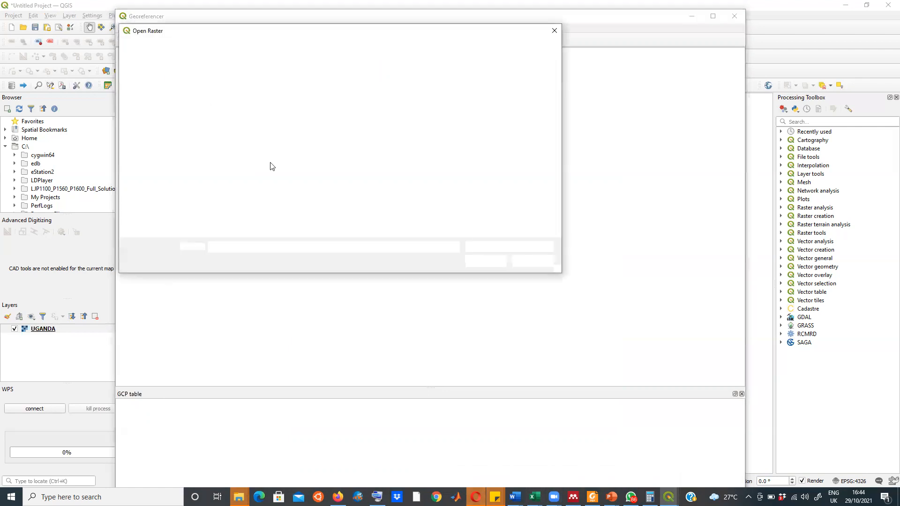
pyautogui.click(381, 99)
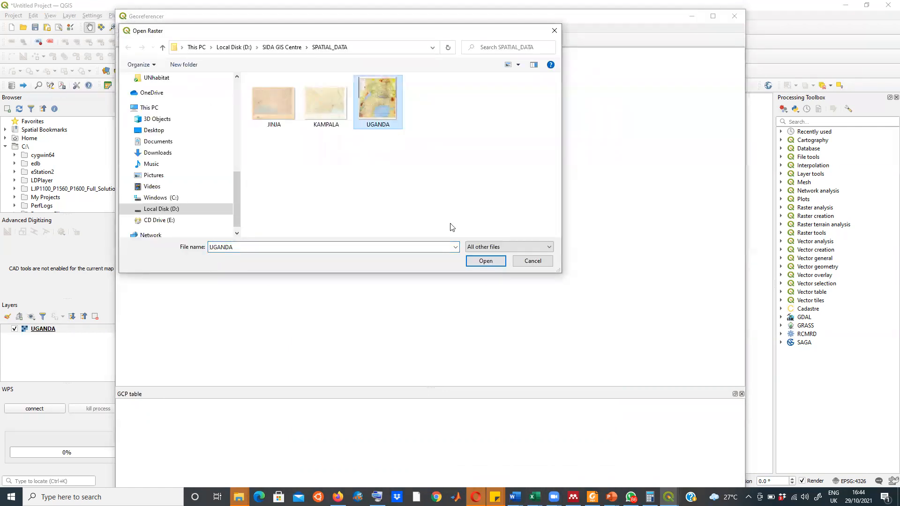
pyautogui.click(485, 262)
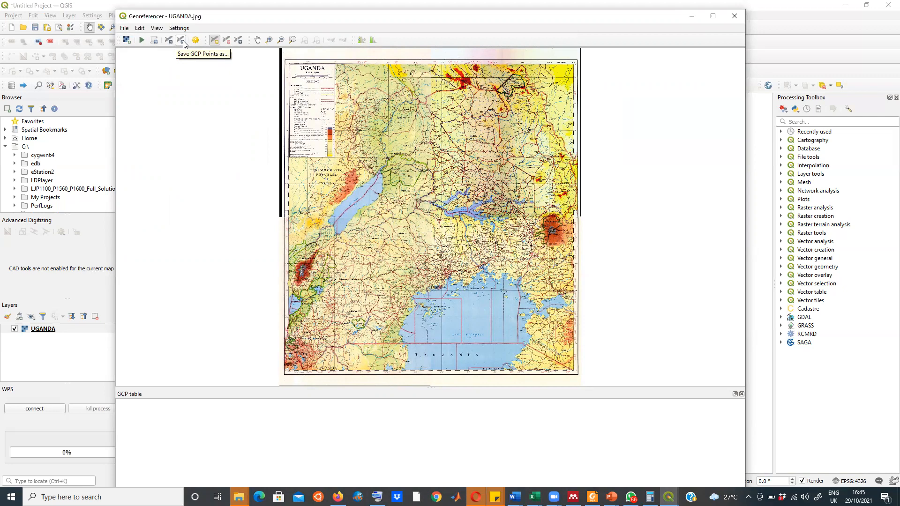
# Step: Place a ground control point on the grid intersection west of Nzoia, where the 0°30' parallel crosses the meridian near the Sio river
pyautogui.click(214, 42)
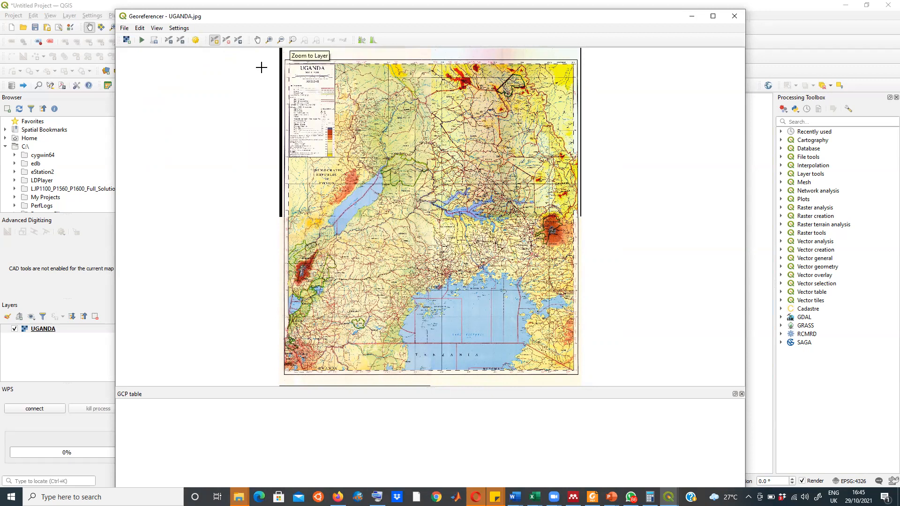
pyautogui.click(125, 28)
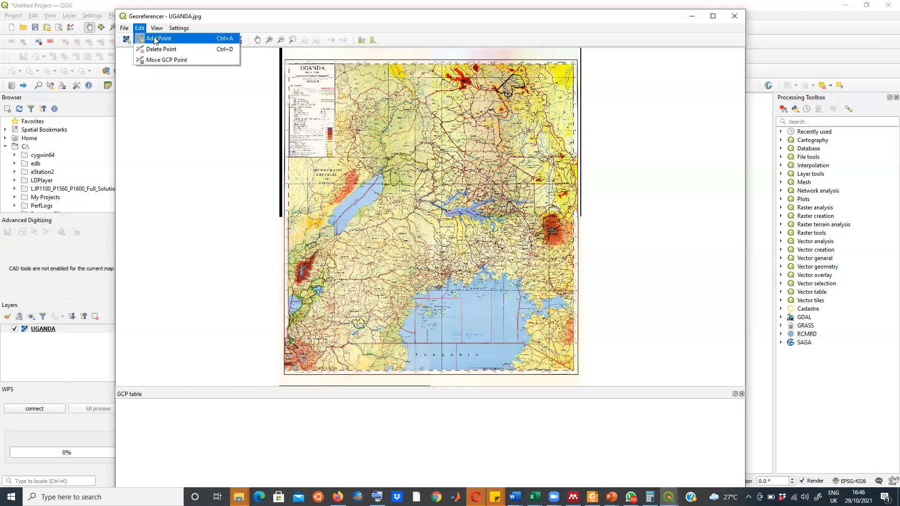
pyautogui.click(155, 41)
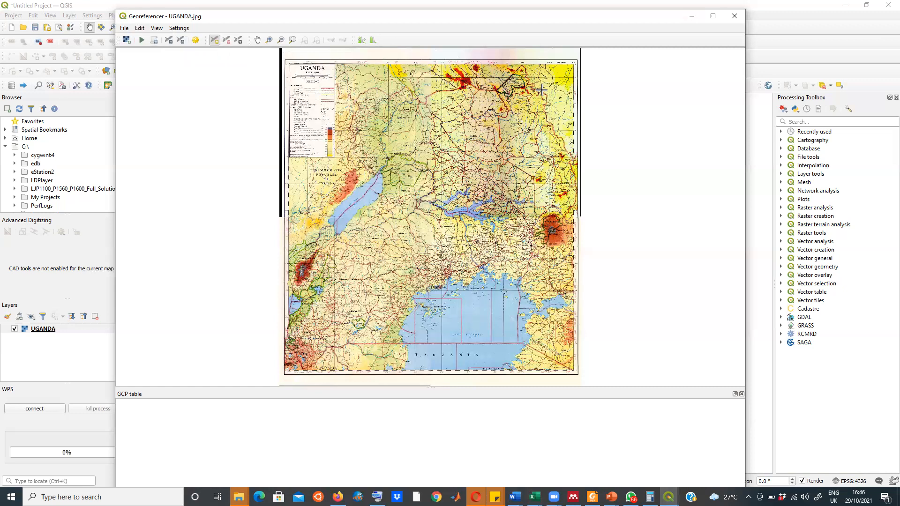
pyautogui.scroll(2, 541, 279)
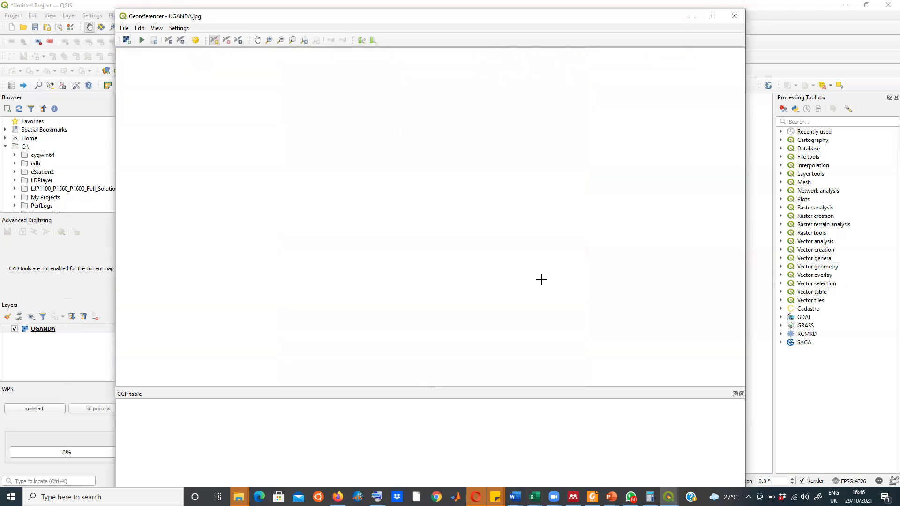
pyautogui.scroll(-1, 417, 307)
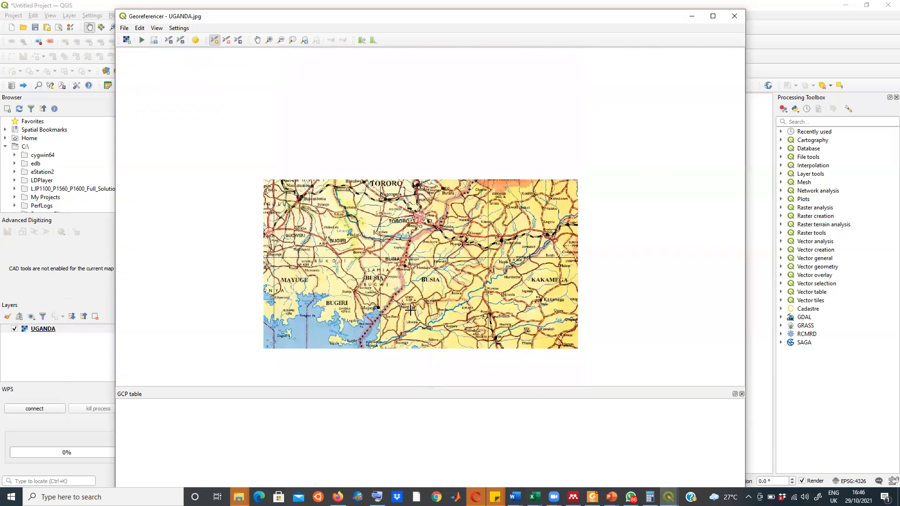
pyautogui.scroll(1, 588, 252)
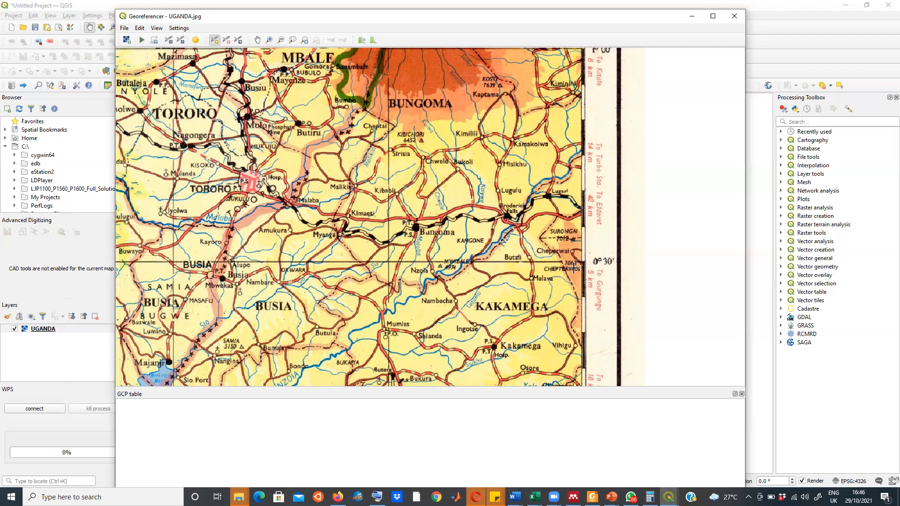
pyautogui.scroll(3, 403, 269)
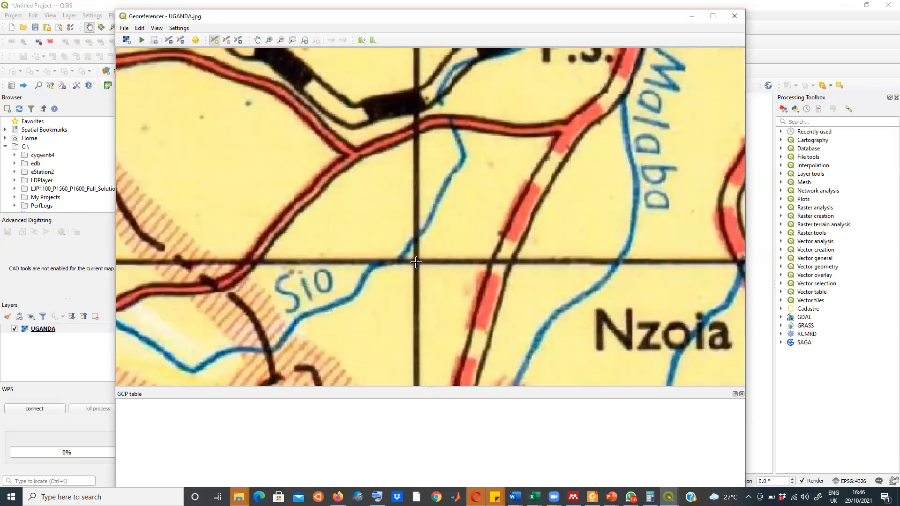
pyautogui.click(416, 263)
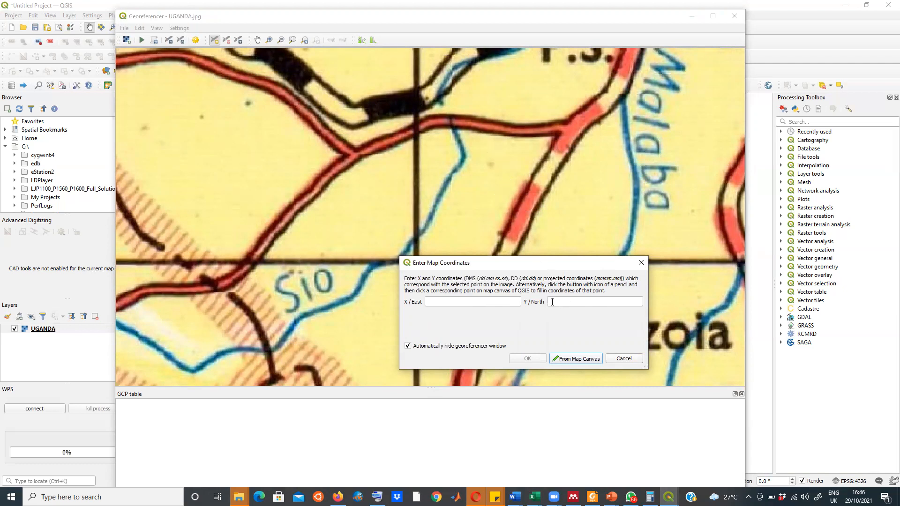
# Step: Enter 00 30 as the control point's Y / North coordinate and decline the incoming WhatsApp call
pyautogui.scroll(-2, 529, 161)
pyautogui.scroll(-1, 529, 162)
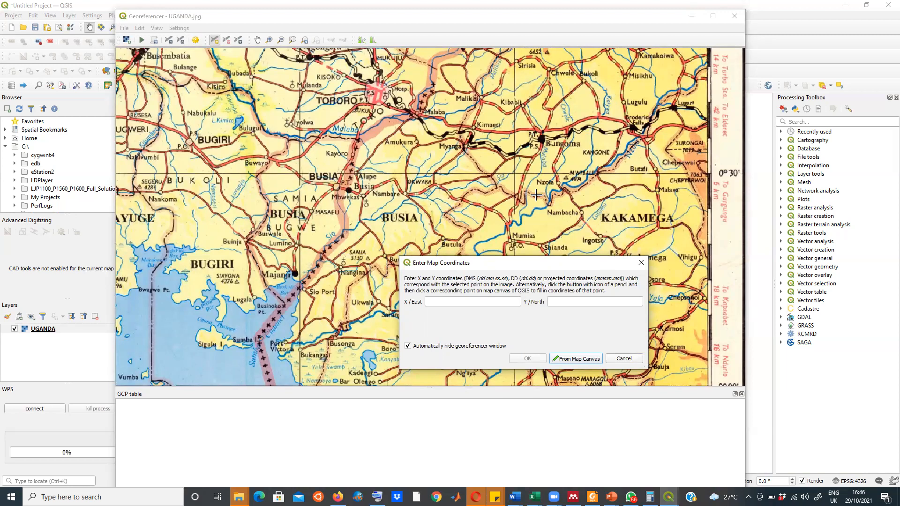
pyautogui.scroll(1, 531, 175)
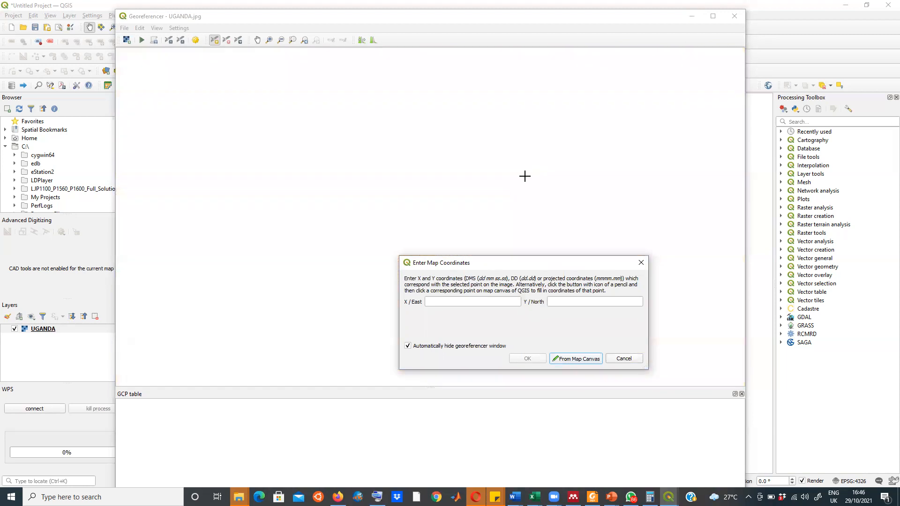
pyautogui.scroll(-2, 455, 171)
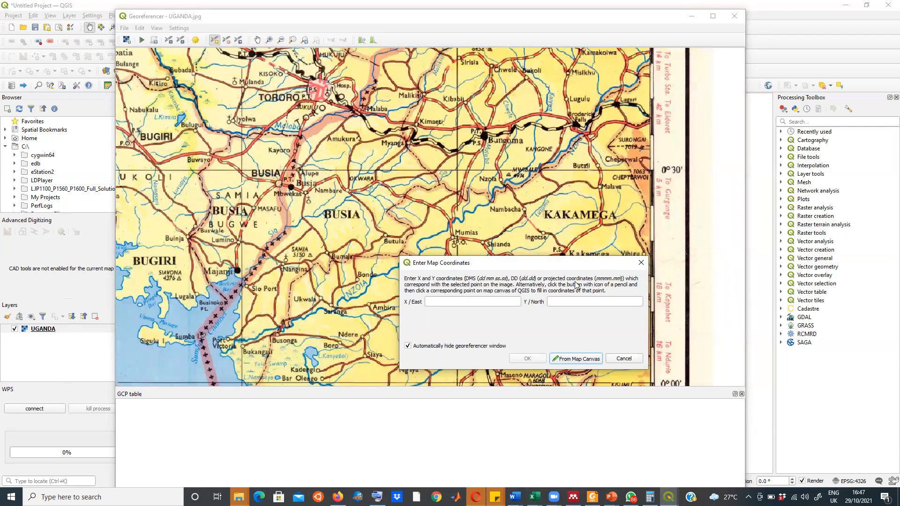
pyautogui.click(557, 302)
pyautogui.write('0 30')
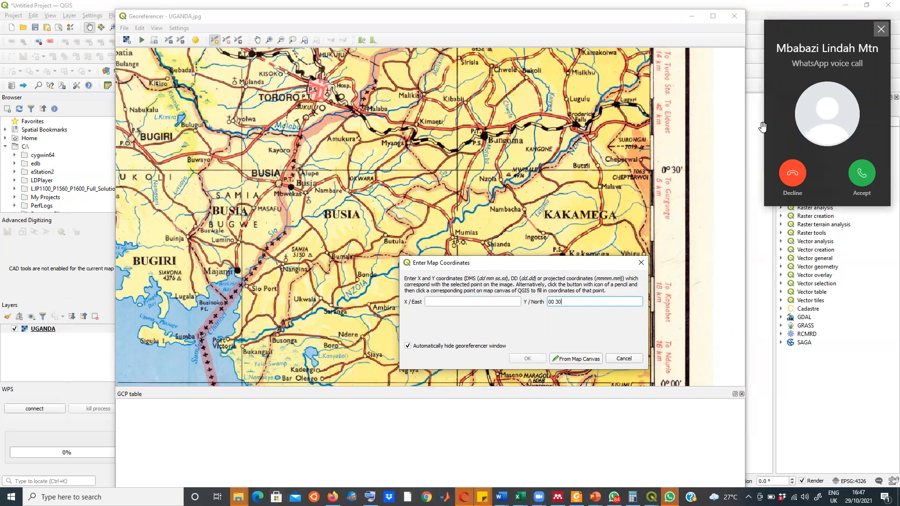
pyautogui.click(793, 179)
pyautogui.moveTo(573, 497)
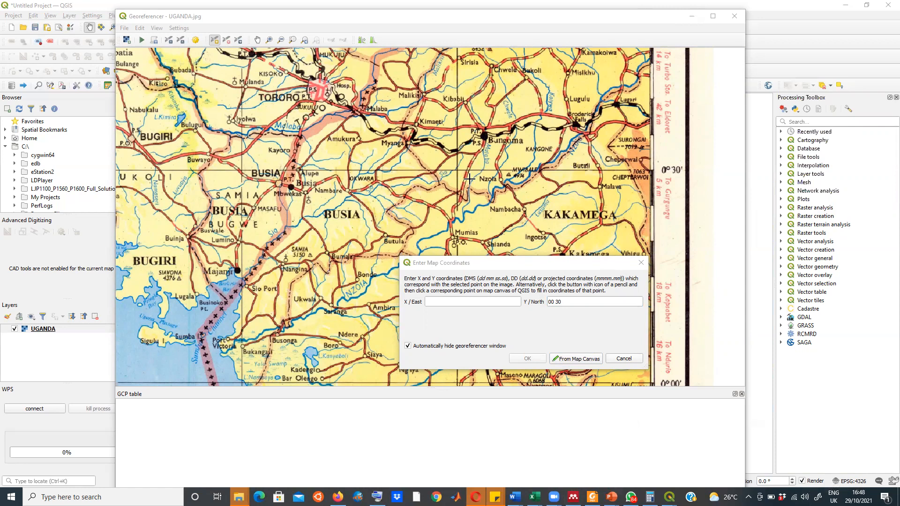
# Step: Read the meridian's longitude at the map's northern edge, enter 34 30 as the control point's X / East coordinate, and confirm the point
pyautogui.scroll(-3, 460, 173)
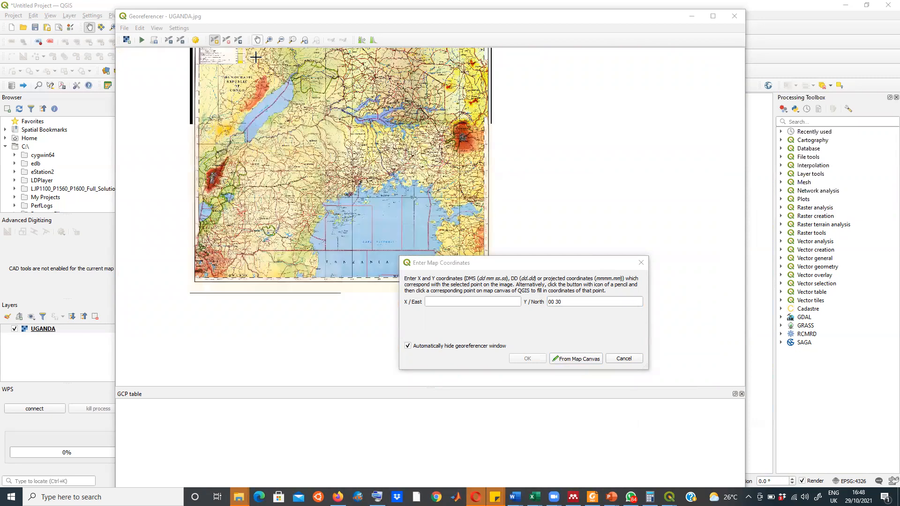
pyautogui.click(258, 41)
pyautogui.moveTo(355, 113); pyautogui.dragTo(404, 225)
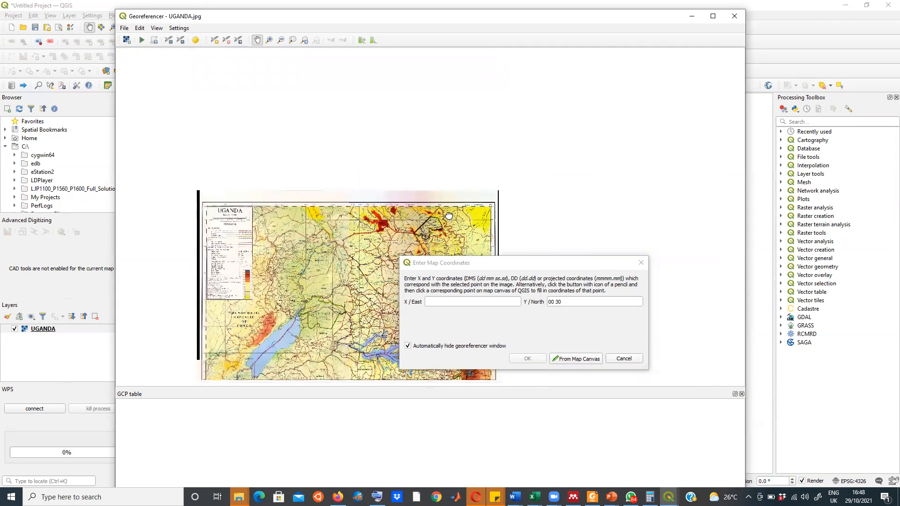
pyautogui.moveTo(450, 215); pyautogui.dragTo(461, 146)
pyautogui.scroll(3, 470, 142)
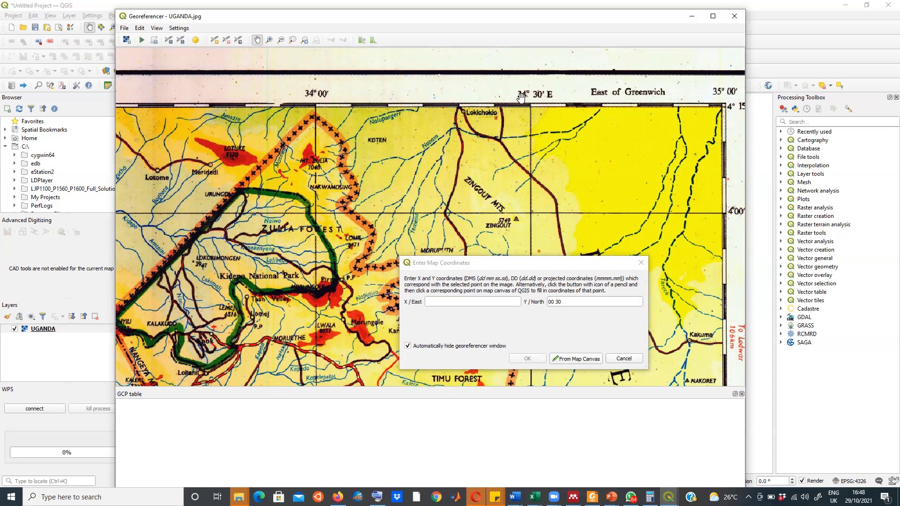
pyautogui.click(434, 301)
pyautogui.write('34')
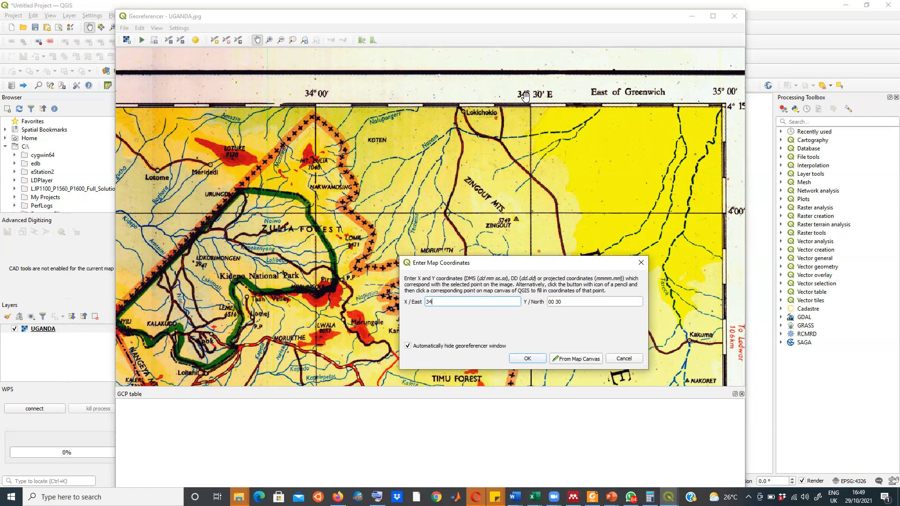
pyautogui.write(' 30')
pyautogui.click(528, 359)
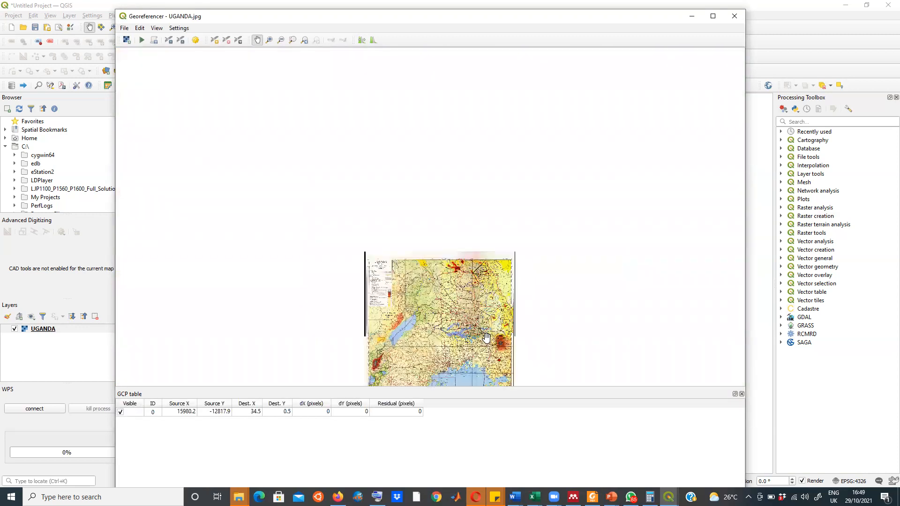
# Step: Examine the grid intersection west of Nzoia and follow its 0°30' parallel to the label on the map's eastern margin
pyautogui.moveTo(486, 339); pyautogui.dragTo(496, 207)
pyautogui.scroll(3, 507, 225)
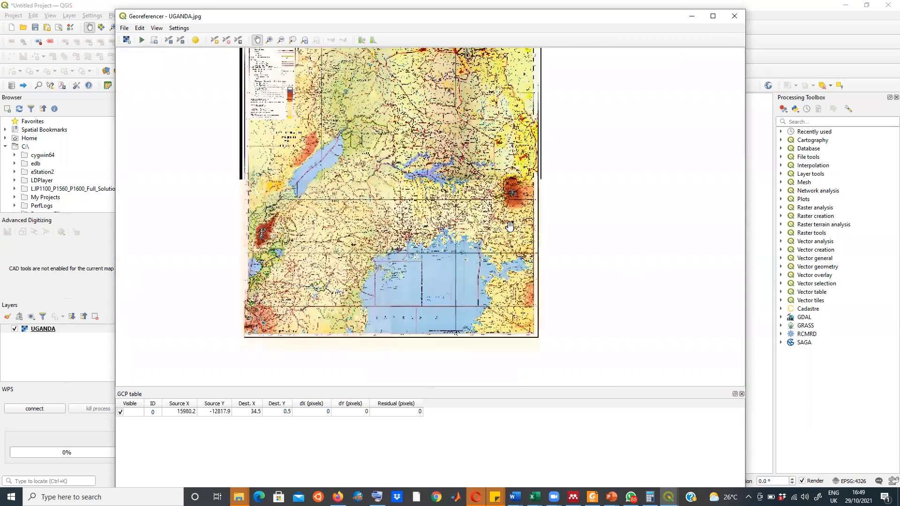
pyautogui.scroll(2, 507, 225)
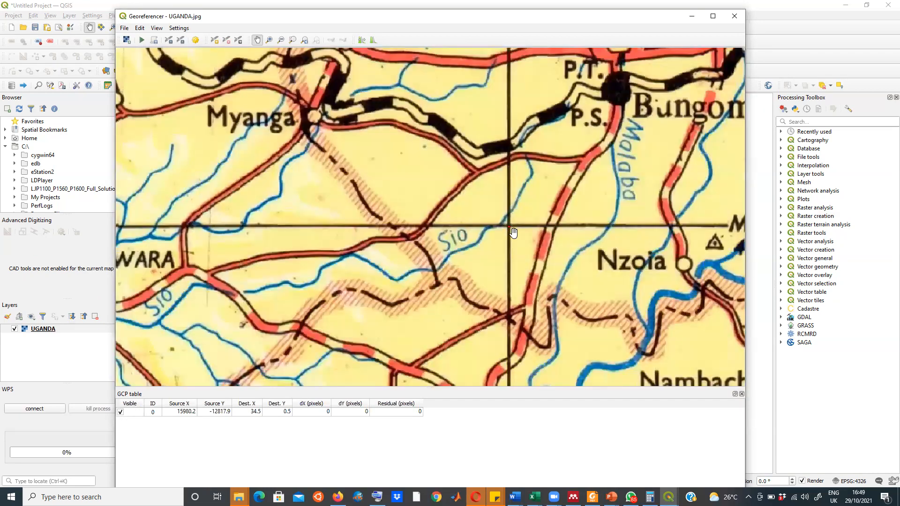
pyautogui.moveTo(547, 230); pyautogui.dragTo(447, 254)
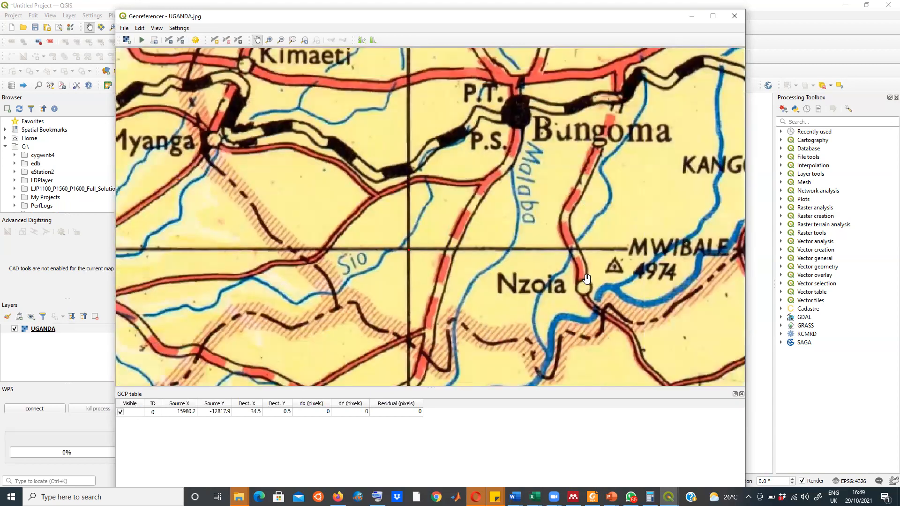
pyautogui.scroll(-1, 580, 278)
pyautogui.moveTo(627, 274); pyautogui.dragTo(469, 277)
pyautogui.scroll(-1, 601, 270)
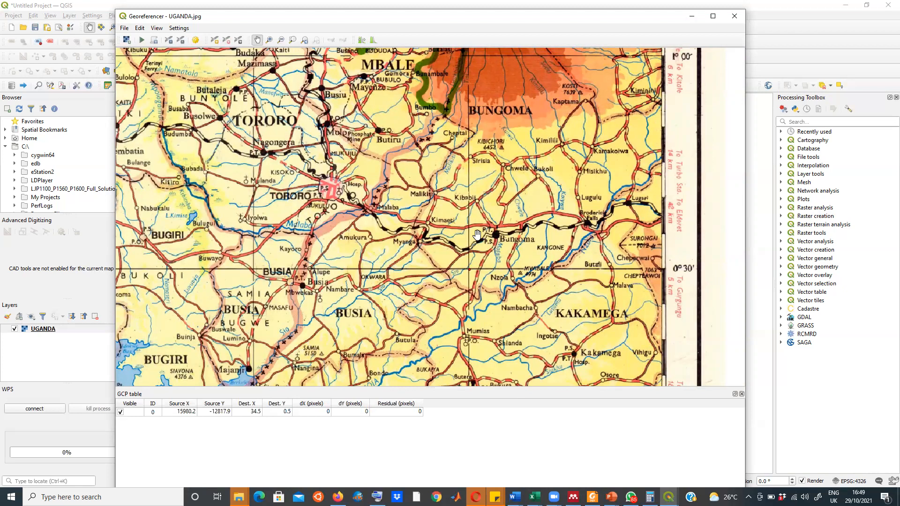
pyautogui.scroll(-5, 469, 258)
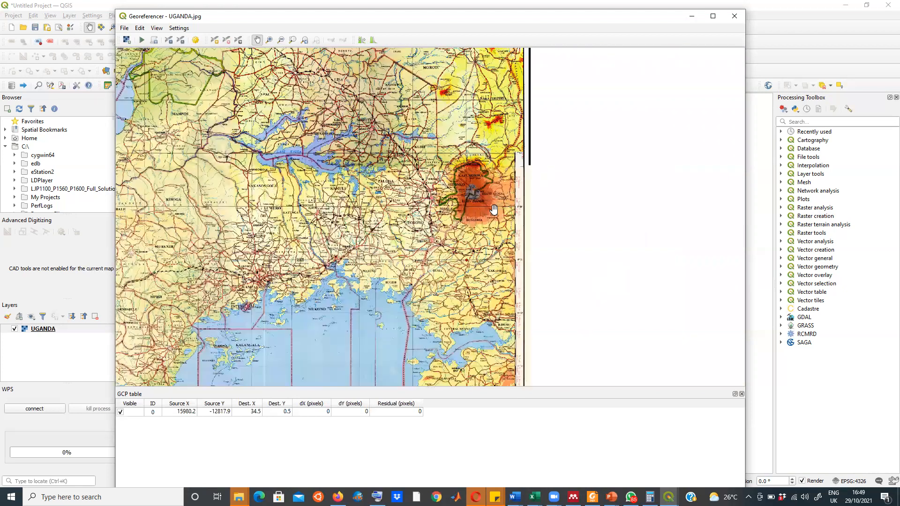
# Step: Place a ground control point on the grid intersection by the Kanaro Hills, where the 3°30' parallel crosses the meridian
pyautogui.moveTo(486, 164); pyautogui.dragTo(501, 215)
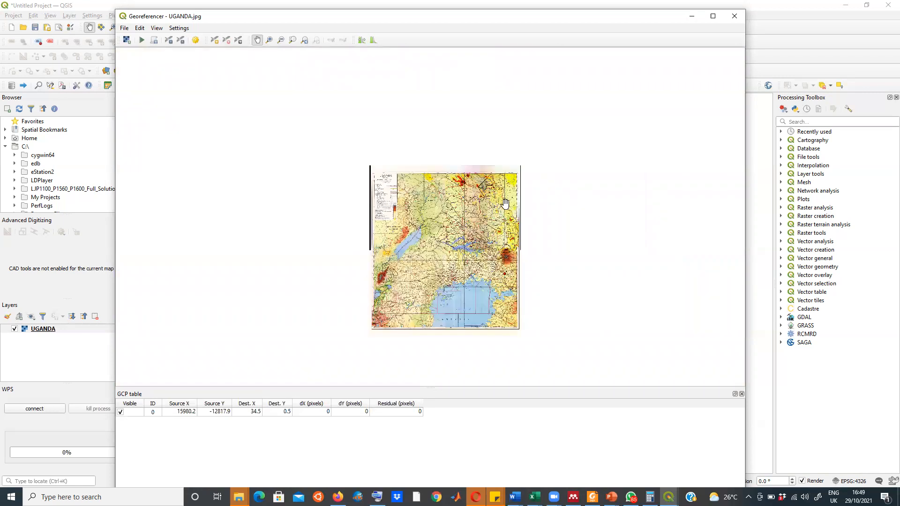
pyautogui.scroll(5, 504, 193)
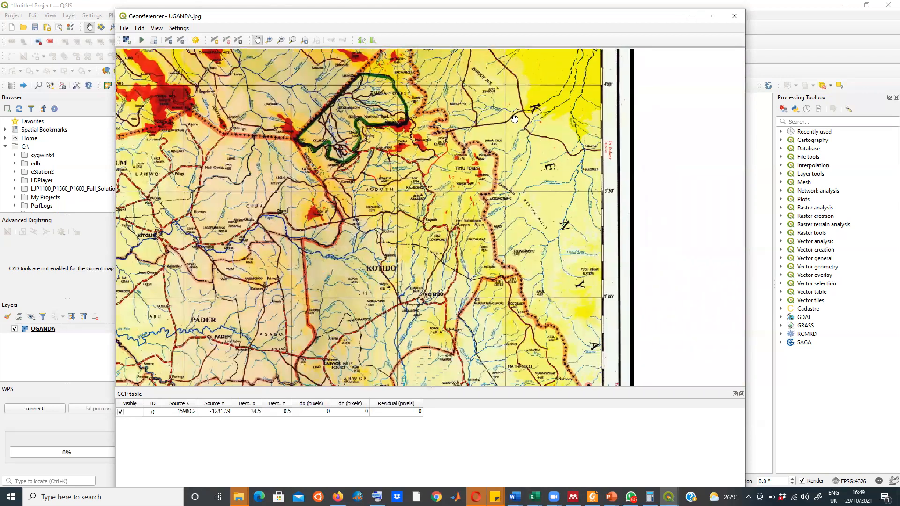
pyautogui.moveTo(525, 118); pyautogui.dragTo(523, 227)
pyautogui.moveTo(528, 314); pyautogui.dragTo(376, 245)
pyautogui.scroll(3, 484, 161)
pyautogui.scroll(1, 484, 161)
pyautogui.moveTo(604, 244); pyautogui.dragTo(487, 269)
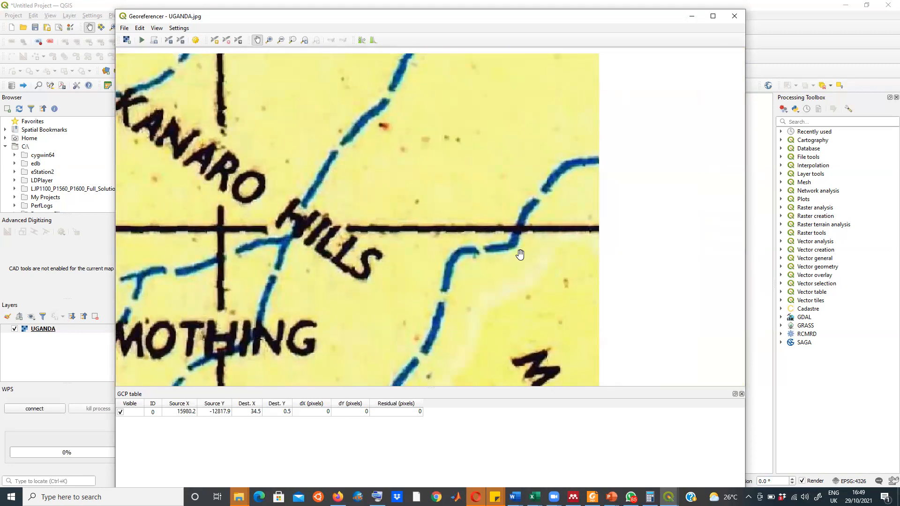
pyautogui.scroll(-2, 553, 258)
pyautogui.moveTo(639, 261); pyautogui.dragTo(469, 235)
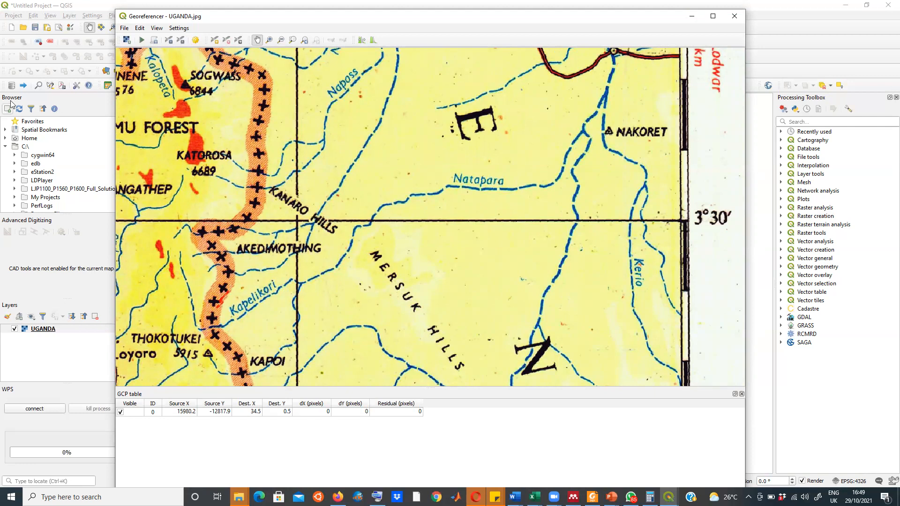
pyautogui.click(214, 40)
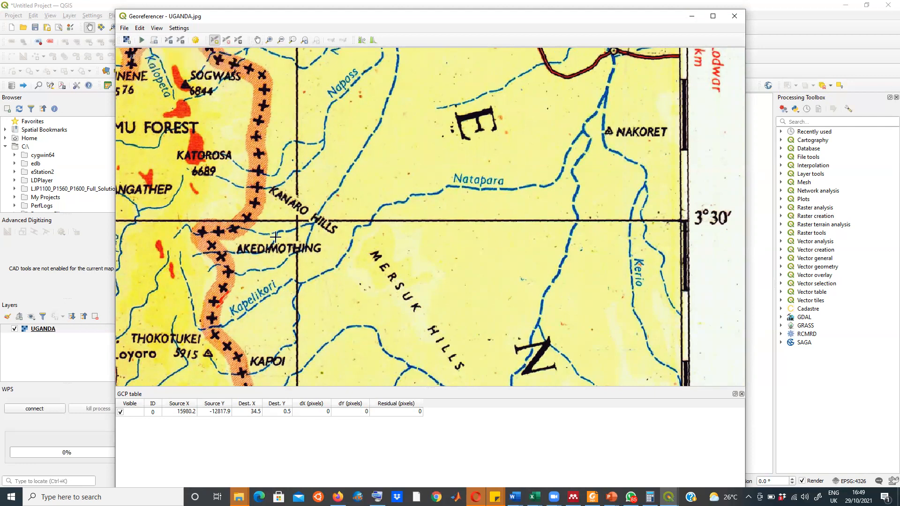
pyautogui.click(297, 220)
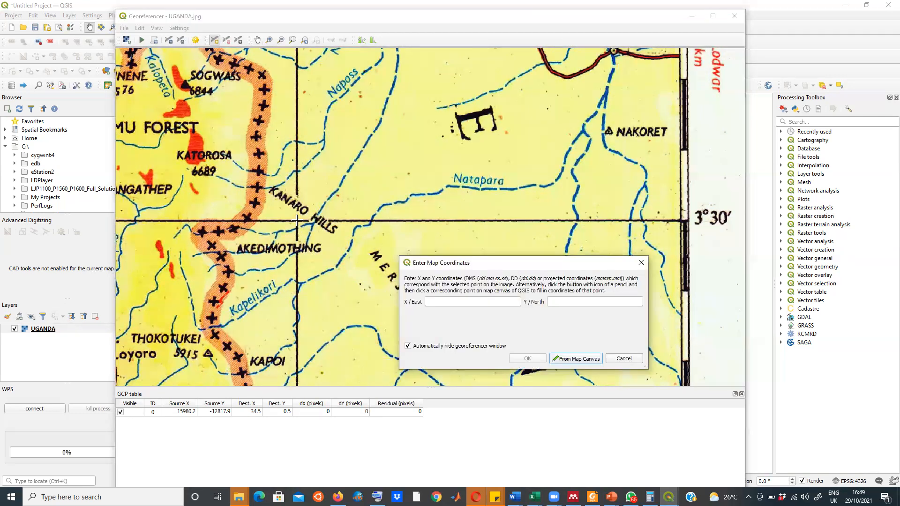
# Step: Enter 03 30 as Y / North and 34 30 as X / East for the Kanaro Hills control point and confirm it
pyautogui.click(554, 303)
pyautogui.write('03 30')
pyautogui.click(446, 302)
pyautogui.scroll(-5, 333, 183)
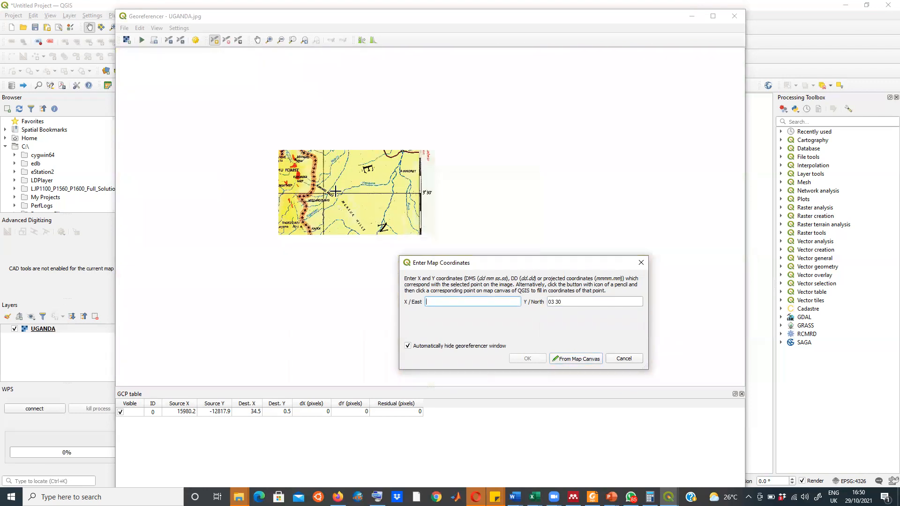
pyautogui.scroll(5, 347, 162)
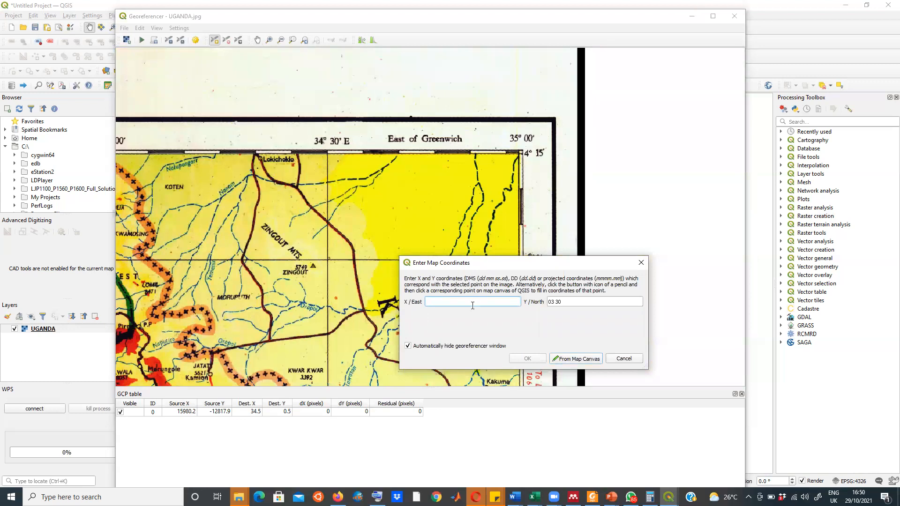
pyautogui.write('34 30')
pyautogui.click(527, 358)
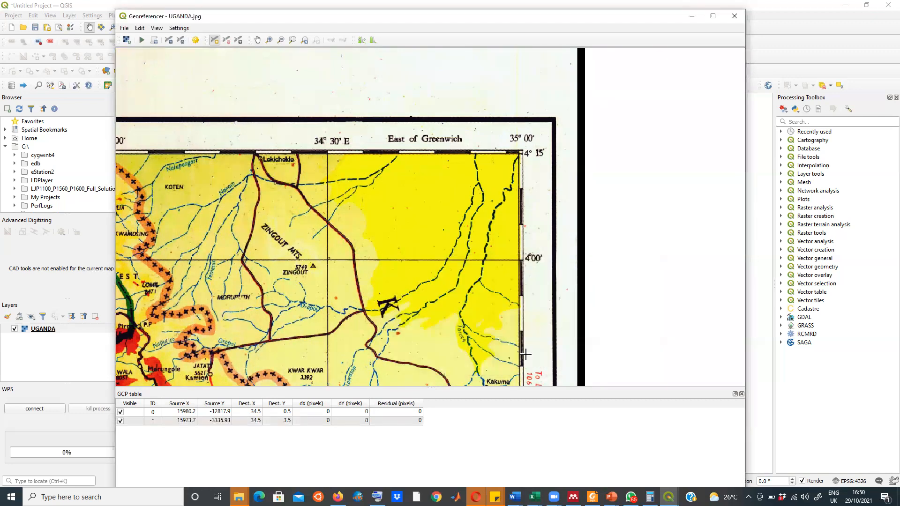
# Step: Examine the northern half of the map and its 3°30' parallel for another grid intersection suitable as a control point
pyautogui.scroll(-1, 431, 261)
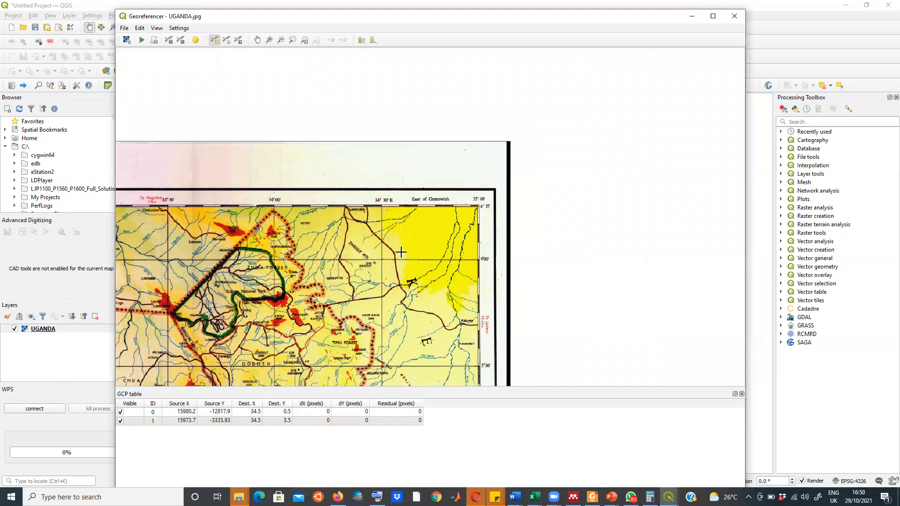
pyautogui.scroll(-2, 401, 252)
pyautogui.scroll(-2, 449, 208)
pyautogui.scroll(2, 519, 303)
pyautogui.scroll(2, 508, 246)
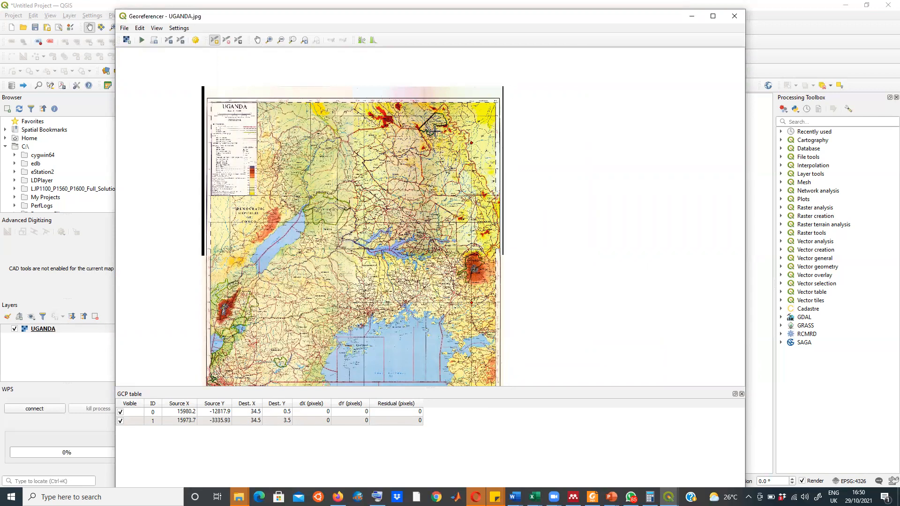
pyautogui.scroll(2, 436, 132)
pyautogui.scroll(-3, 588, 143)
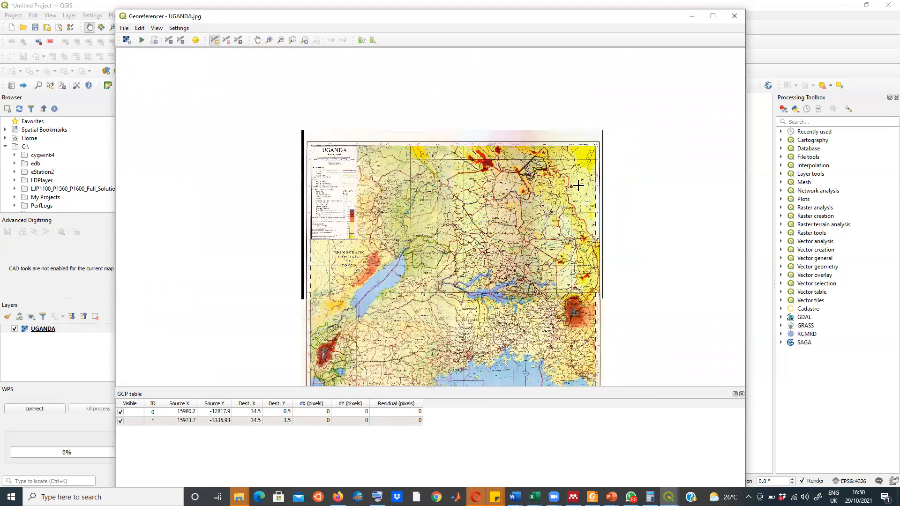
pyautogui.scroll(2, 598, 183)
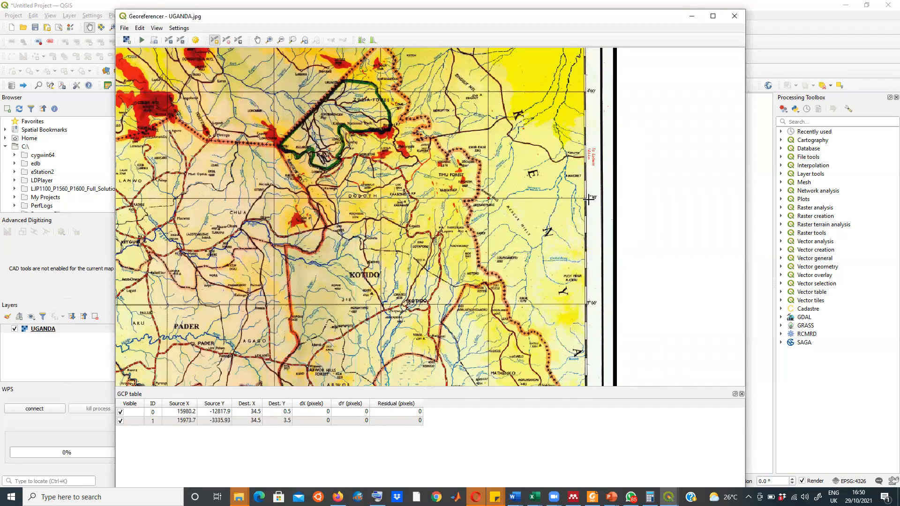
pyautogui.scroll(-3, 552, 202)
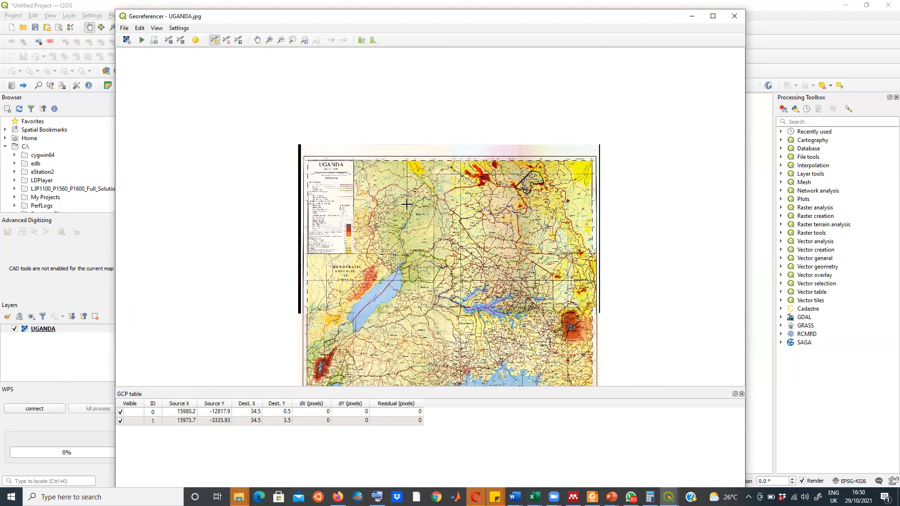
pyautogui.scroll(2, 406, 204)
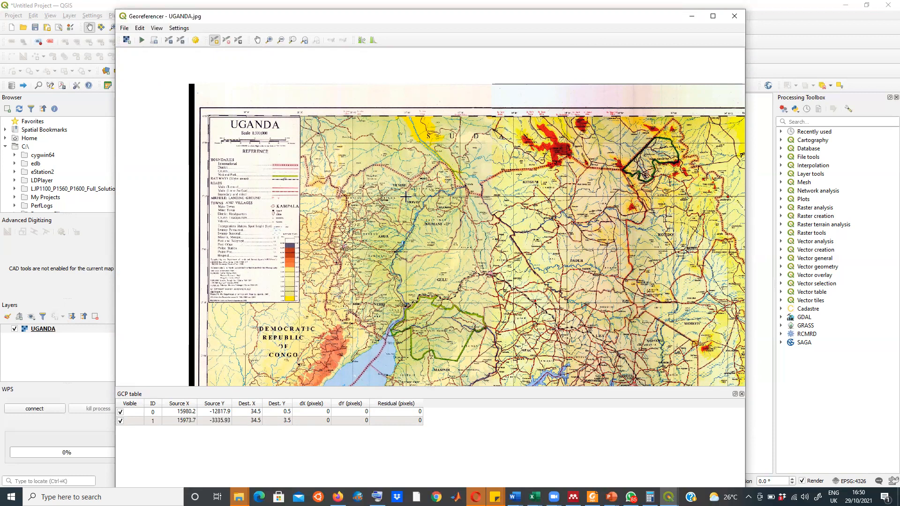
pyautogui.scroll(5, 406, 197)
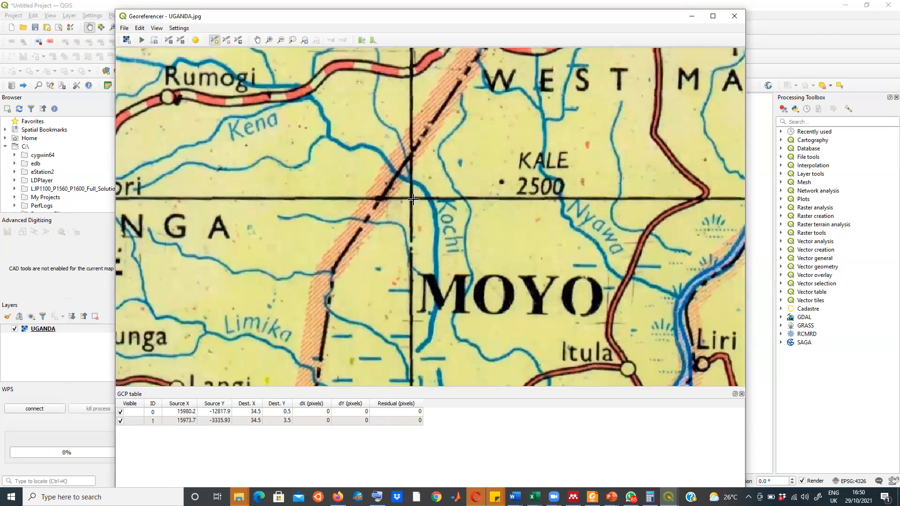
pyautogui.scroll(1, 412, 198)
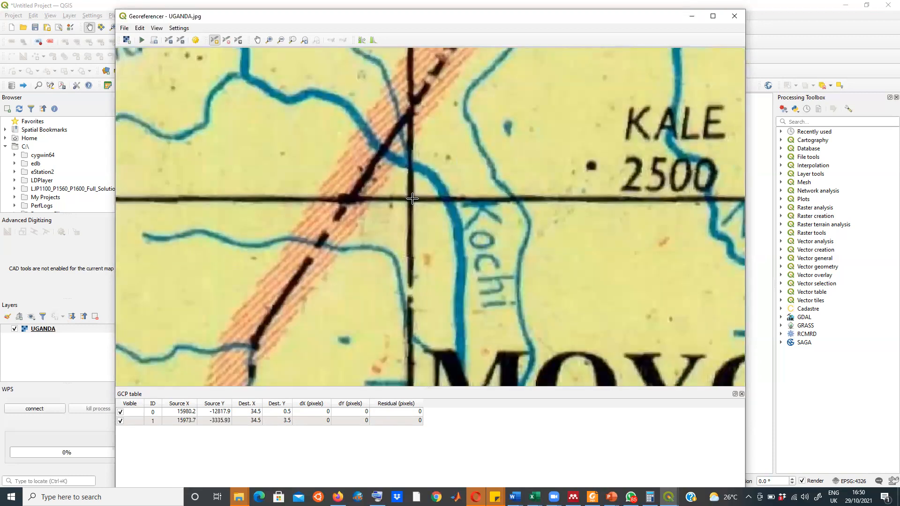
pyautogui.click(411, 199)
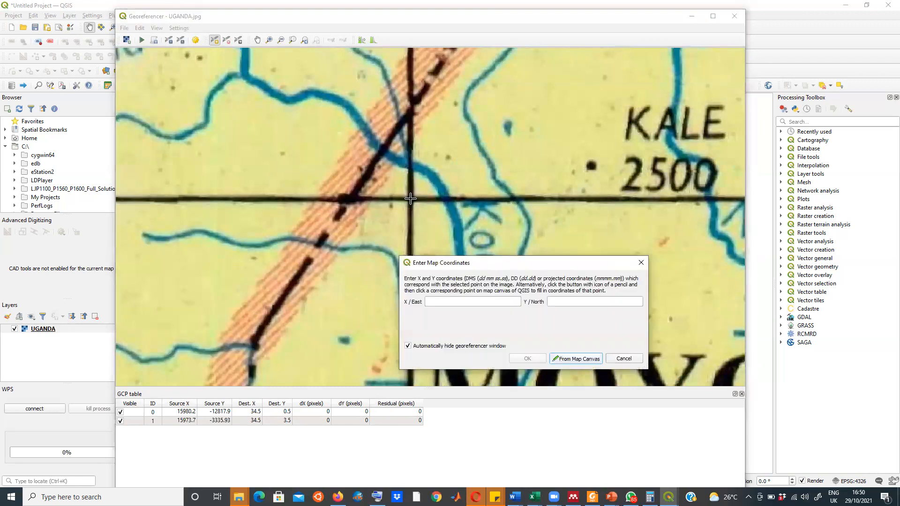
pyautogui.click(553, 302)
pyautogui.scroll(-6, 454, 193)
pyautogui.scroll(8, 497, 194)
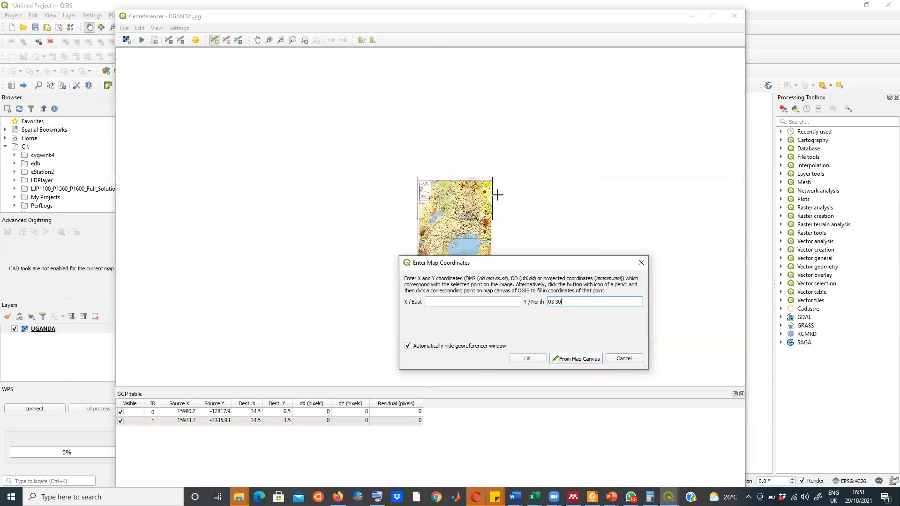
pyautogui.scroll(-5, 470, 175)
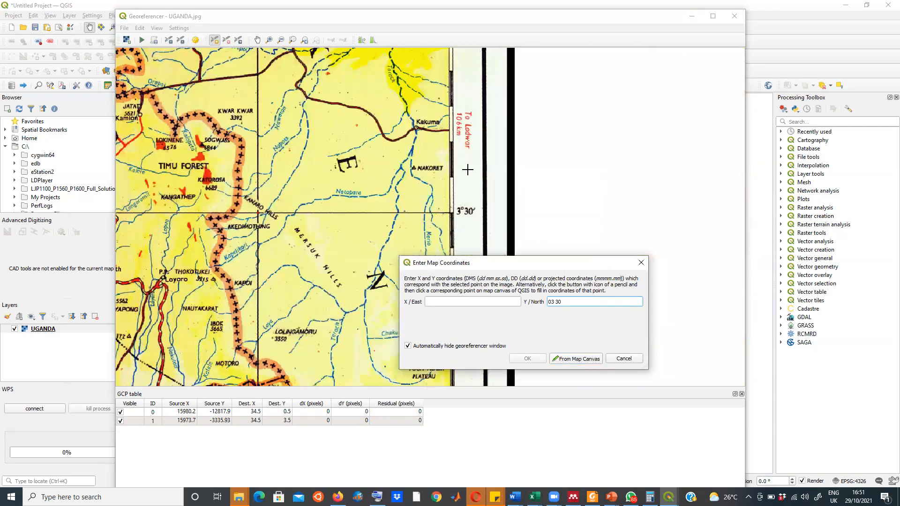
pyautogui.scroll(4, 461, 194)
pyautogui.scroll(-4, 485, 173)
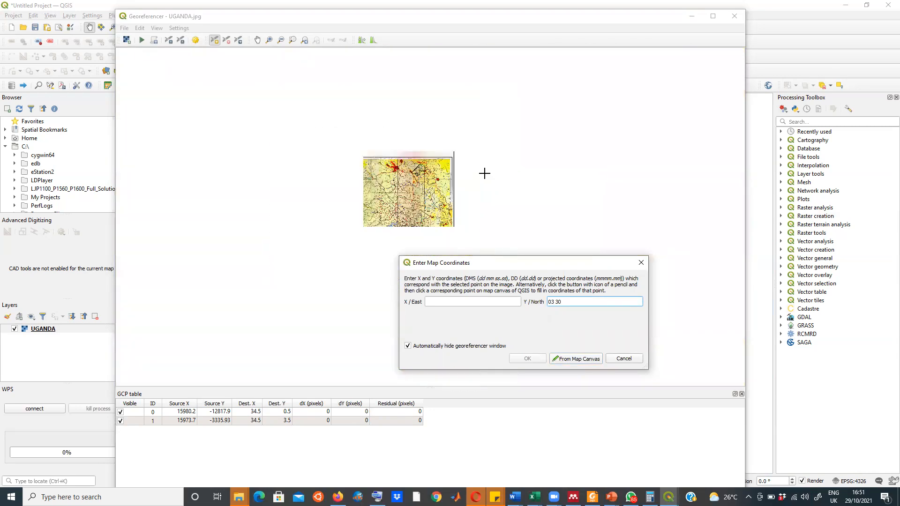
pyautogui.scroll(2, 425, 181)
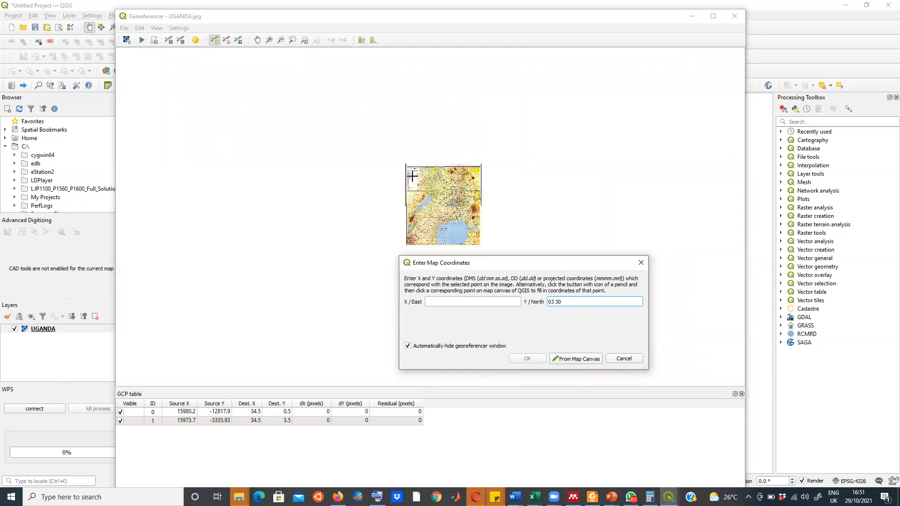
pyautogui.scroll(2, 425, 181)
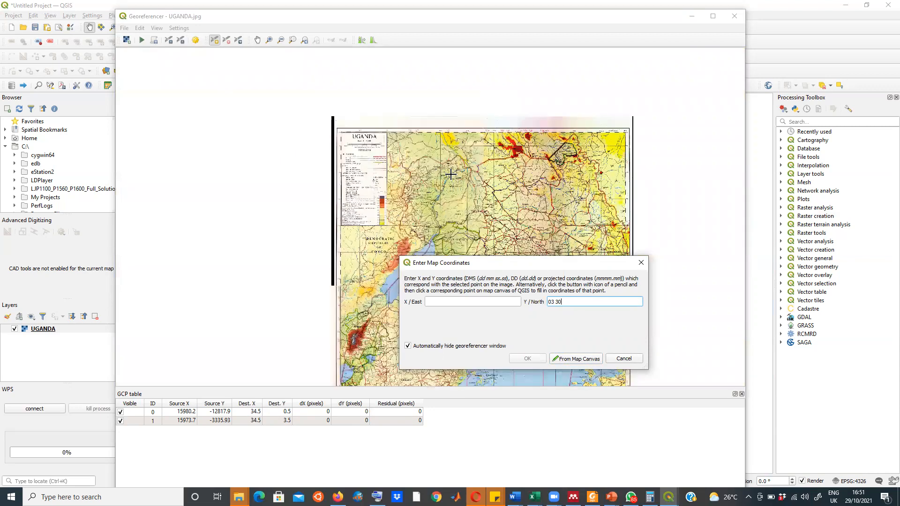
pyautogui.scroll(1, 451, 168)
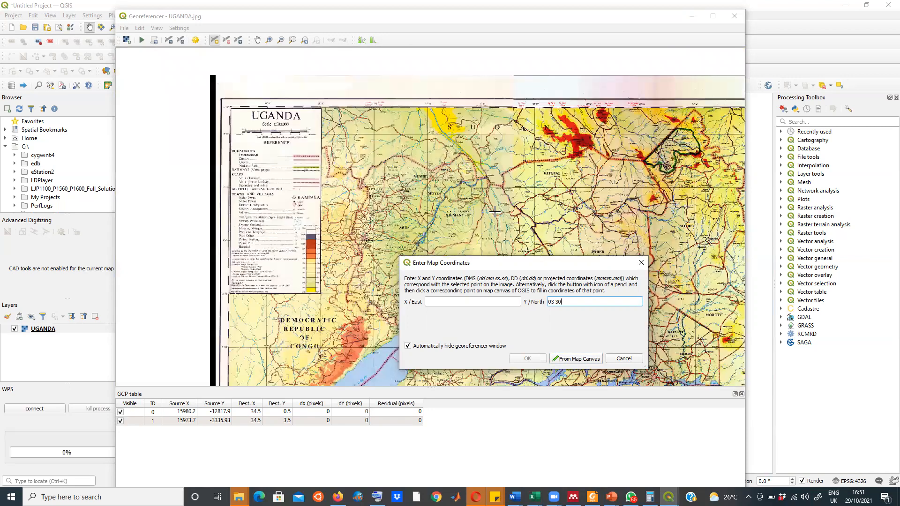
pyautogui.click(624, 358)
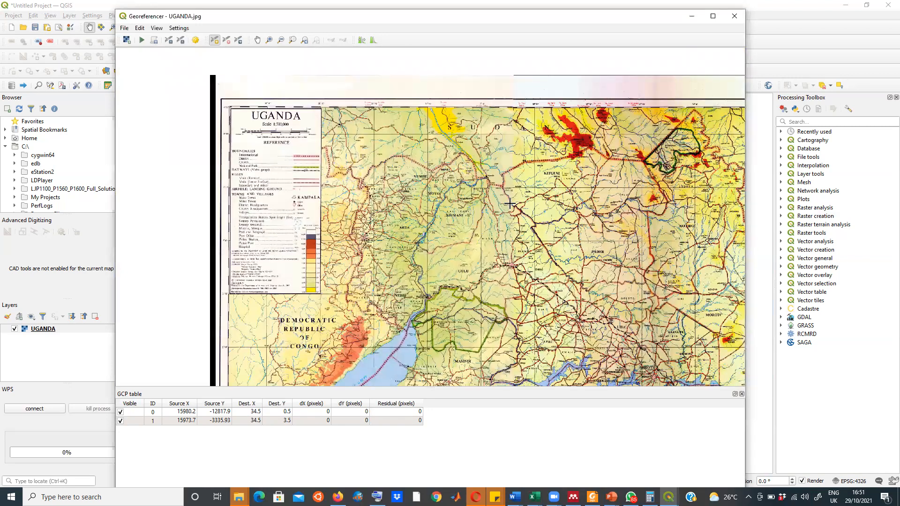
# Step: Place a ground control point on the grid intersection west of Kale by the Kochi river and enter 03 30 as Y / North
pyautogui.scroll(-1, 478, 214)
pyautogui.scroll(2, 518, 202)
pyautogui.scroll(-3, 490, 199)
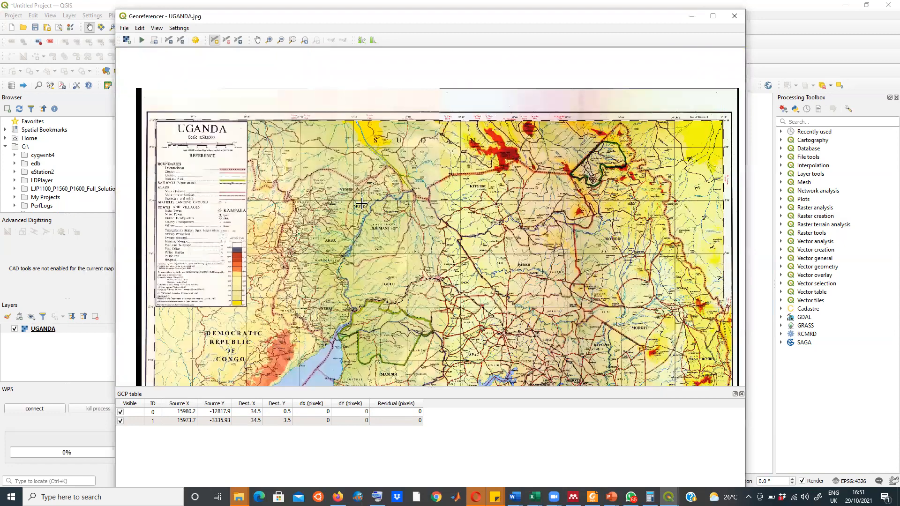
pyautogui.scroll(4, 350, 200)
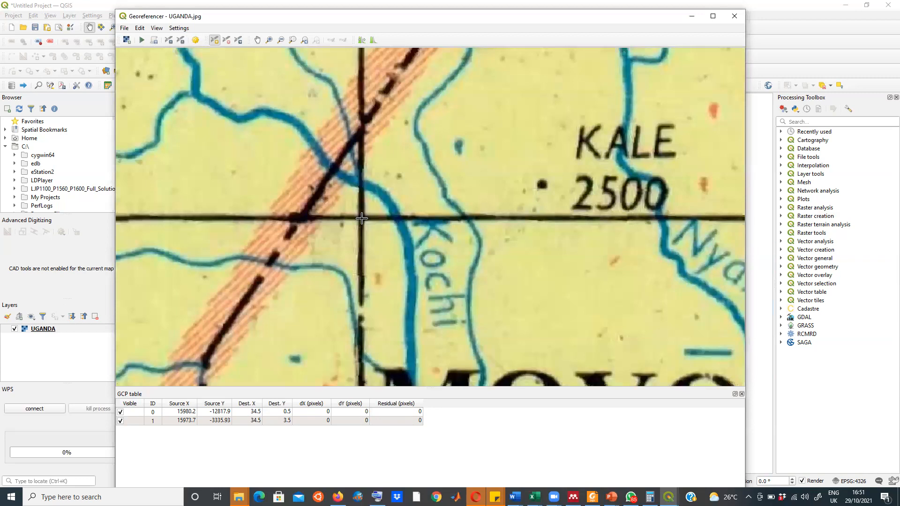
pyautogui.click(361, 218)
pyautogui.click(558, 303)
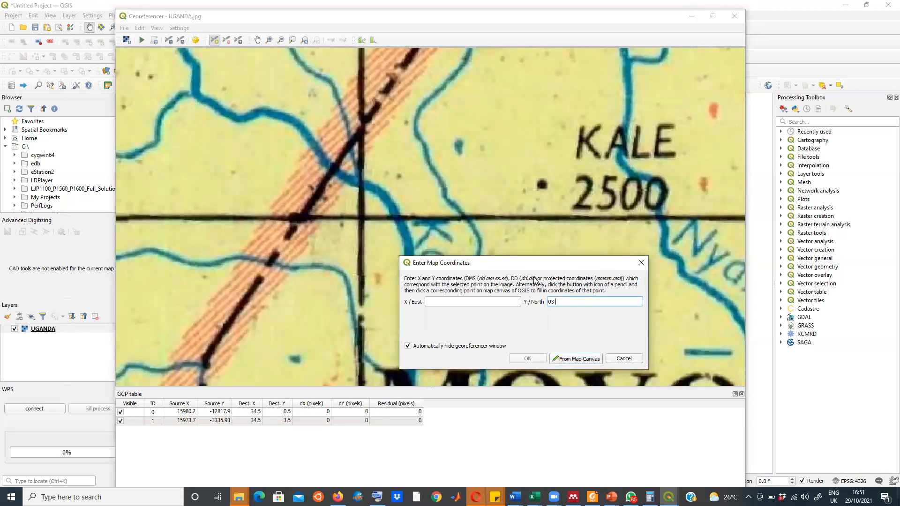
# Step: Follow the Kochi point's meridian to its label on the northern margin, enter 31 30 as X / East and confirm the point
pyautogui.click(437, 303)
pyautogui.scroll(-1, 365, 233)
pyautogui.scroll(-1, 365, 232)
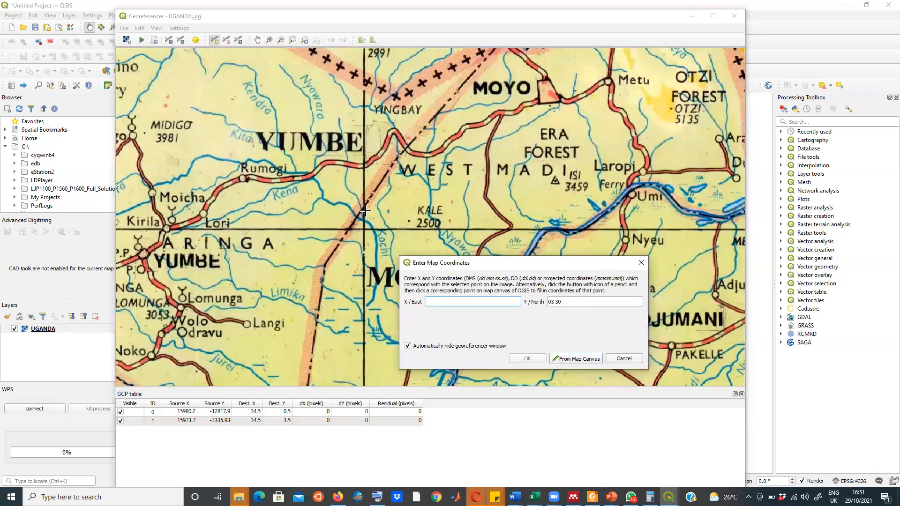
pyautogui.scroll(-2, 365, 211)
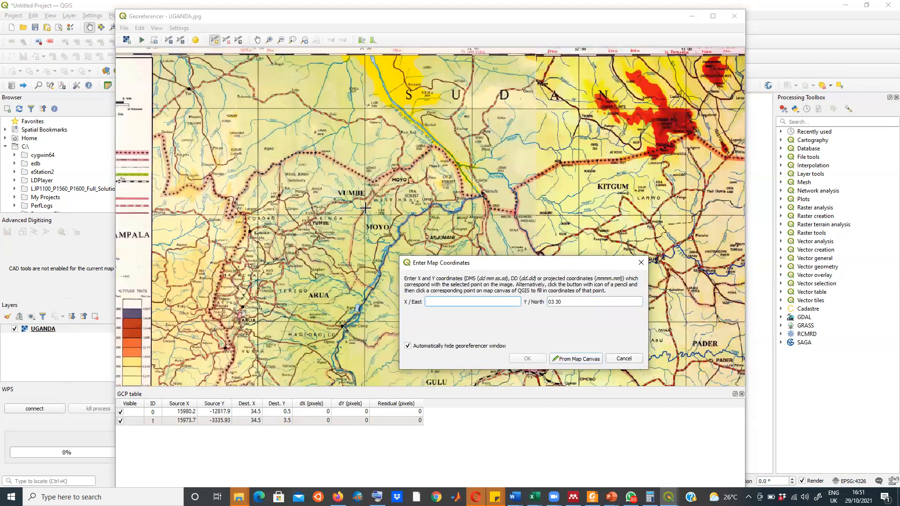
pyautogui.scroll(-2, 365, 148)
pyautogui.scroll(3, 364, 148)
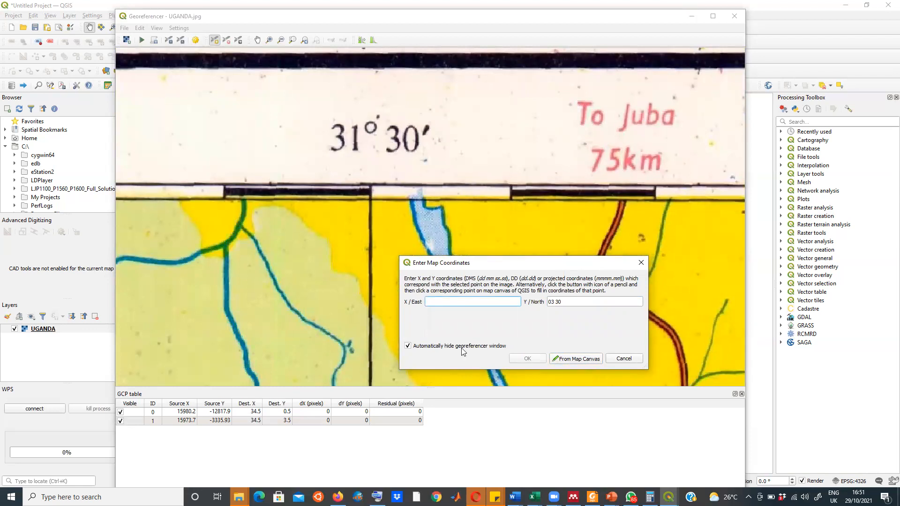
pyautogui.write('31 3')
pyautogui.click(528, 359)
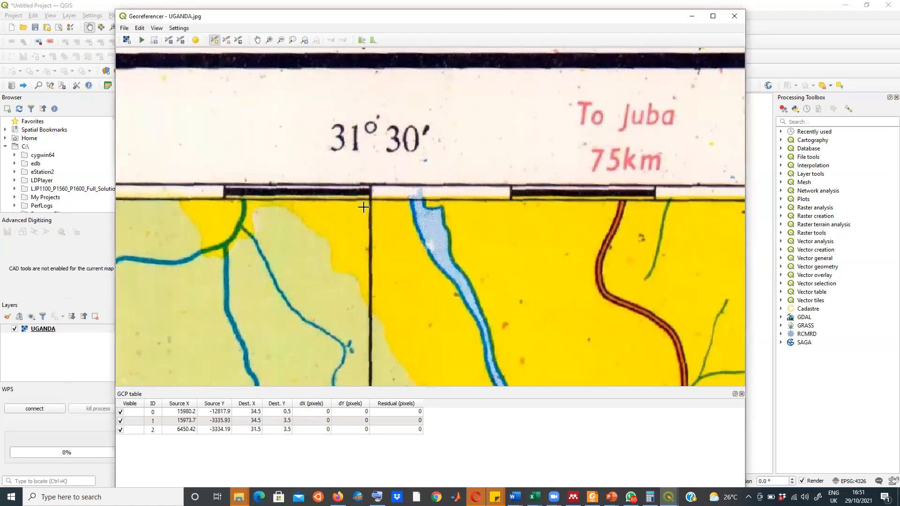
# Step: Follow the 31°30' meridian from the northern margin into the southern half of the map for a fourth grid intersection
pyautogui.scroll(-5, 364, 206)
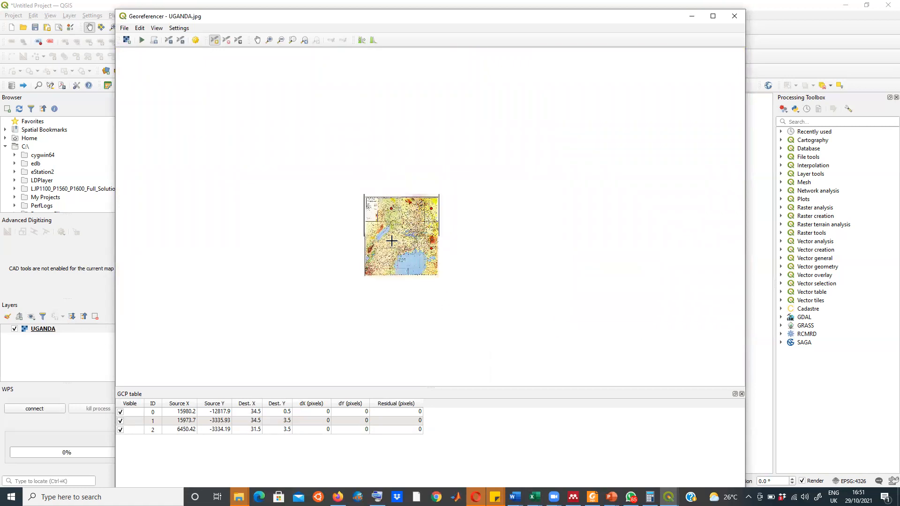
pyautogui.scroll(2, 394, 243)
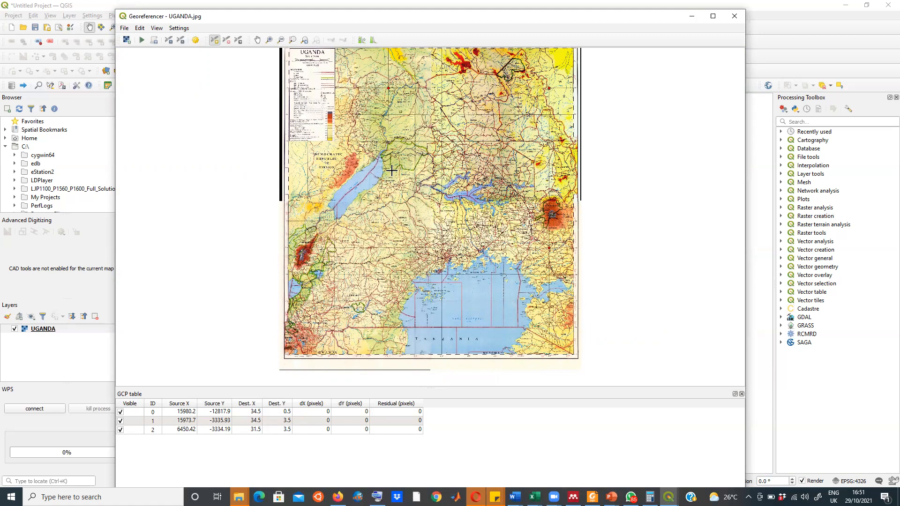
pyautogui.scroll(-2, 386, 85)
pyautogui.scroll(1, 400, 124)
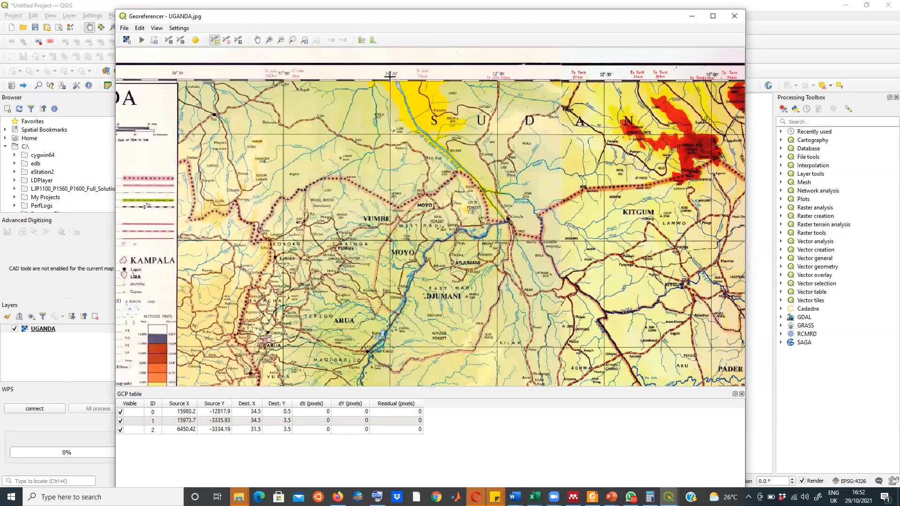
pyautogui.scroll(-2, 394, 96)
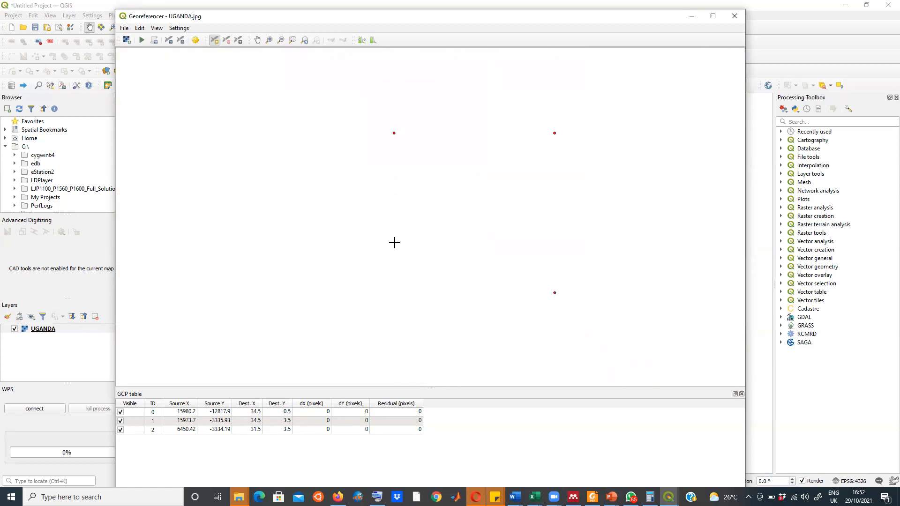
pyautogui.scroll(1, 400, 302)
pyautogui.scroll(-2, 445, 320)
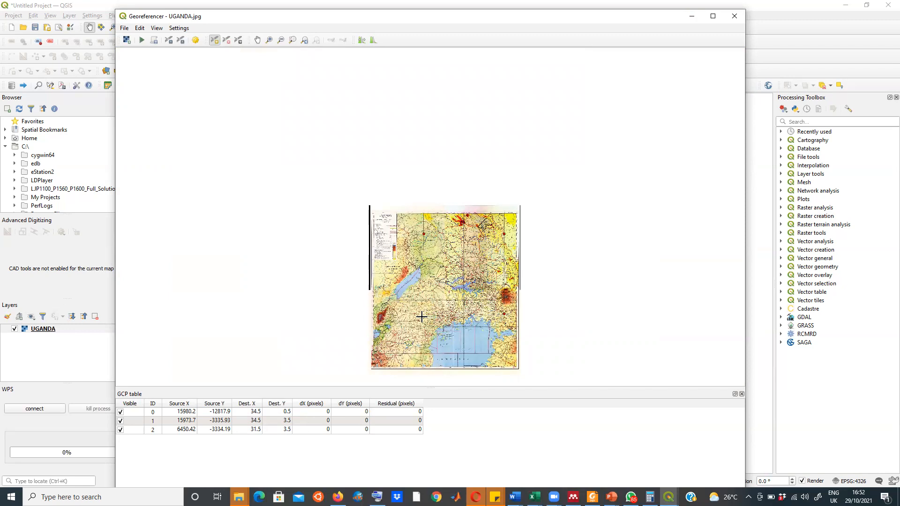
pyautogui.scroll(1, 426, 315)
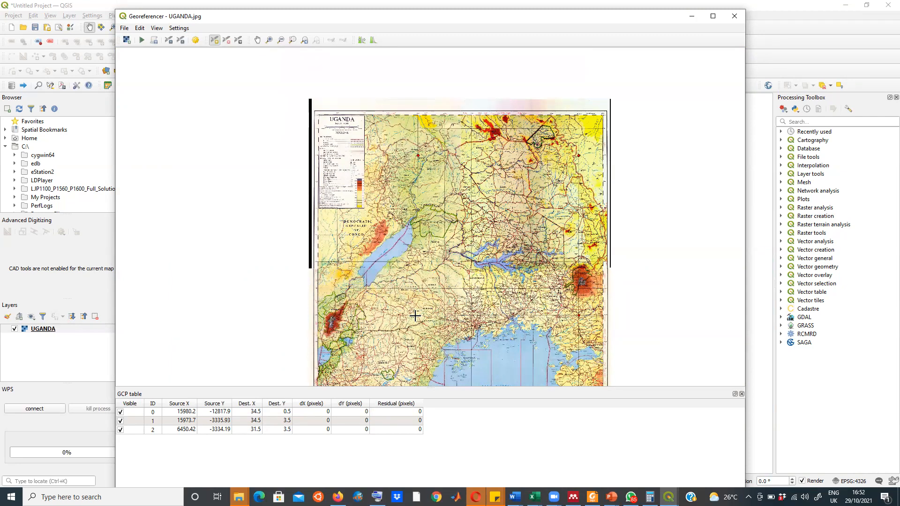
pyautogui.scroll(1, 415, 316)
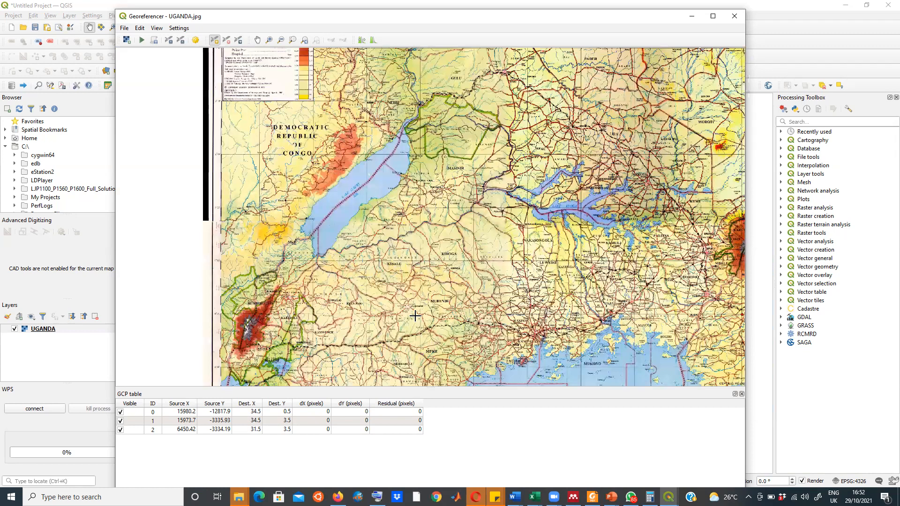
pyautogui.scroll(-1, 415, 316)
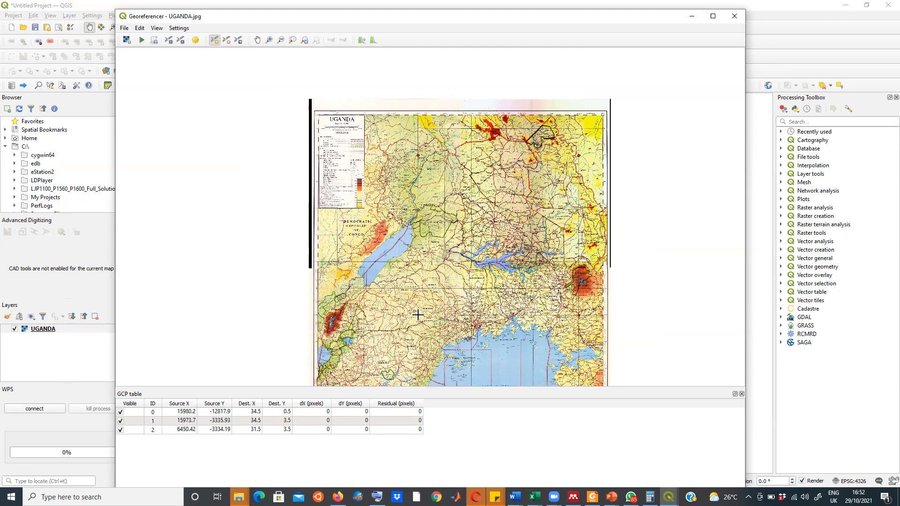
pyautogui.scroll(1, 418, 315)
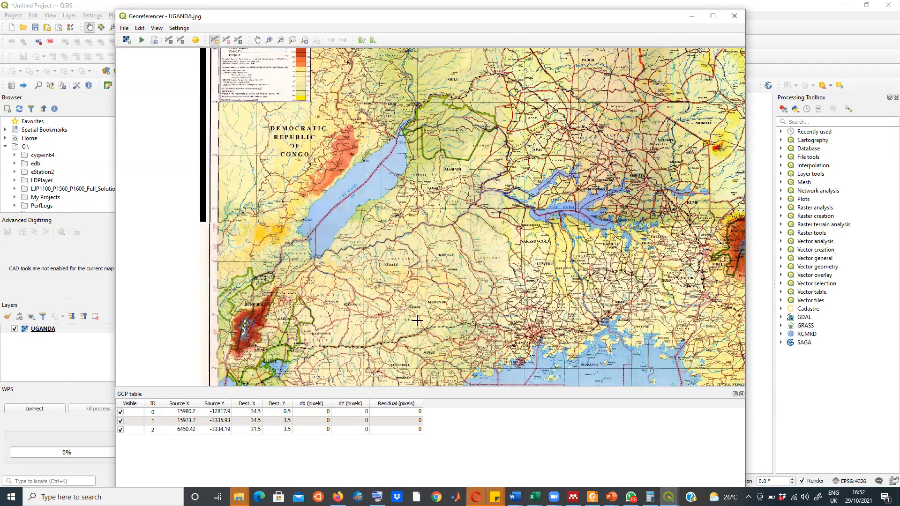
# Step: Place a ground control point on the grid intersection at Kiwumulo, south of Mubende, and enter 00 30 as Y / North
pyautogui.scroll(2, 416, 314)
pyautogui.scroll(1, 415, 305)
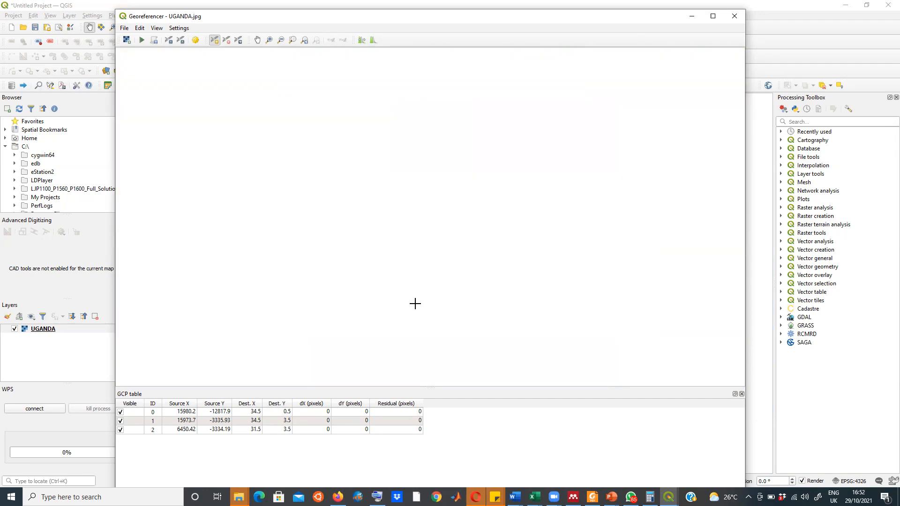
pyautogui.scroll(1, 421, 315)
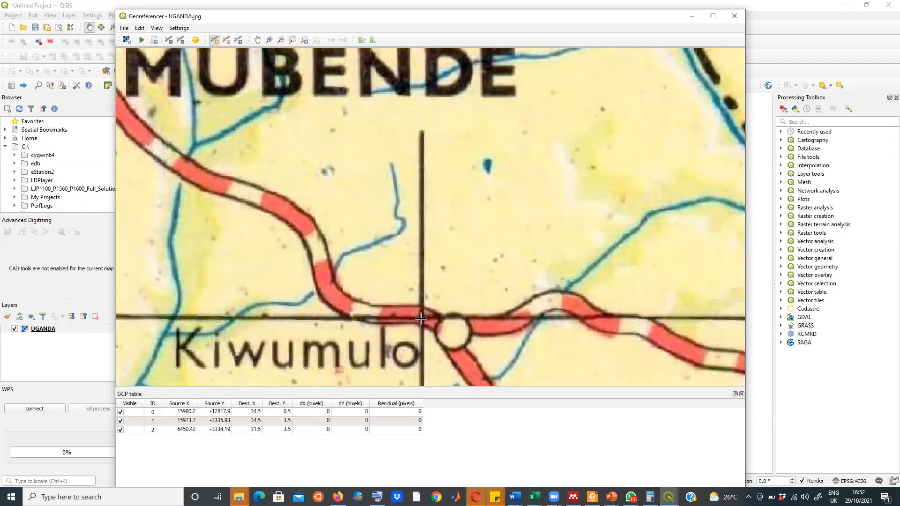
pyautogui.click(421, 320)
pyautogui.click(559, 305)
pyautogui.write('0')
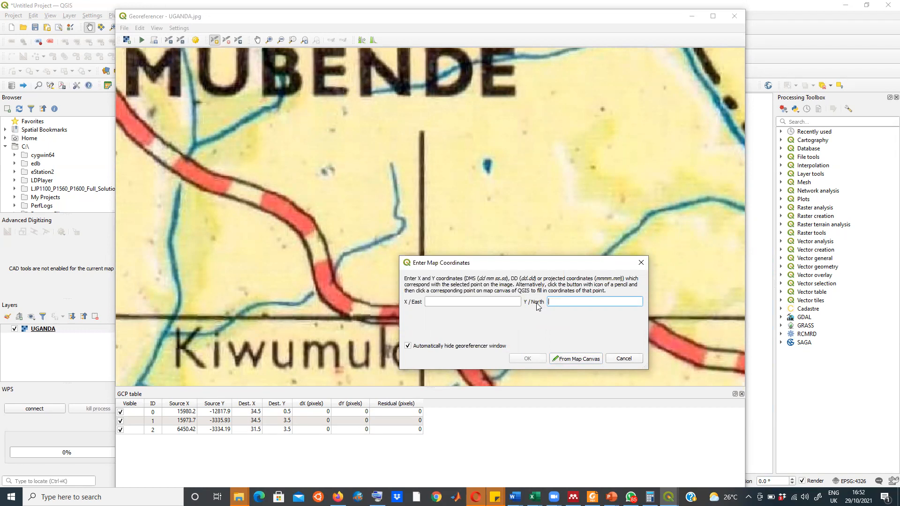
pyautogui.write('0 30')
# Step: Check the Kiwumulo meridian's label on the northern margin, enter 31 30 as X / East and confirm the point
pyautogui.click(449, 302)
pyautogui.scroll(-2, 430, 208)
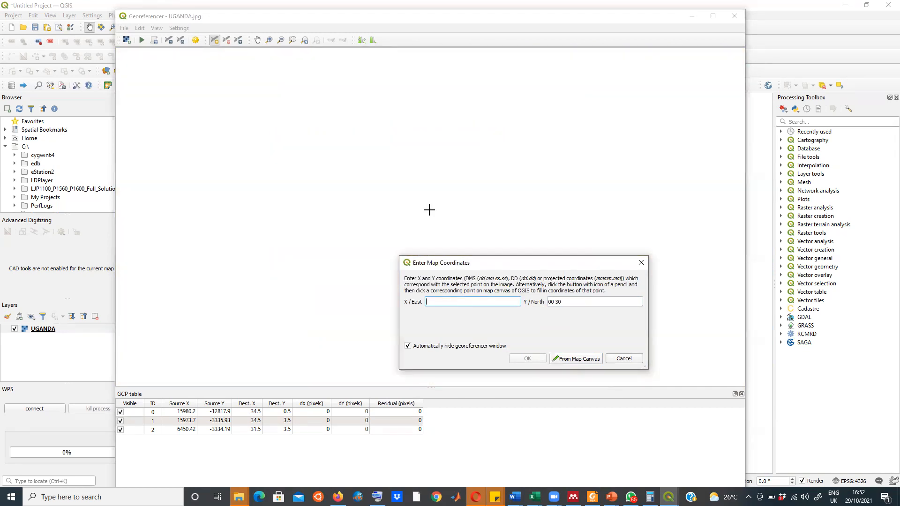
pyautogui.scroll(-3, 429, 210)
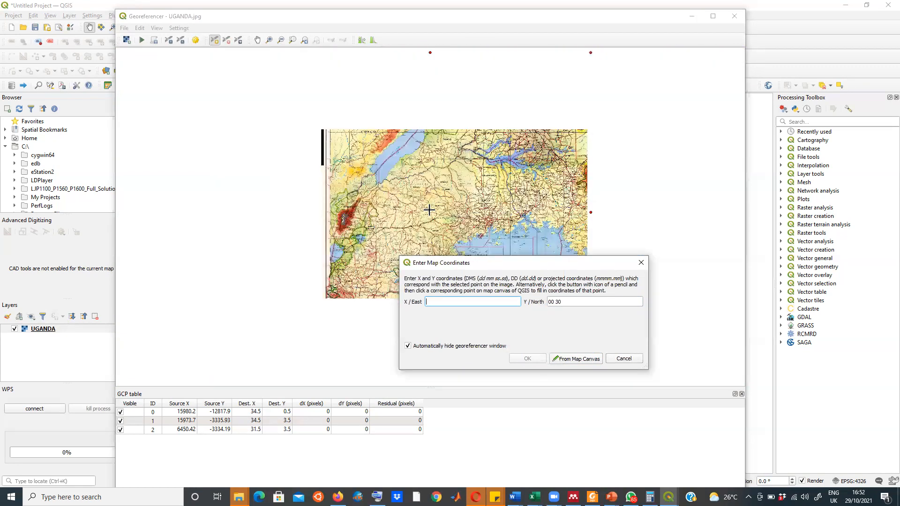
pyautogui.scroll(-1, 430, 210)
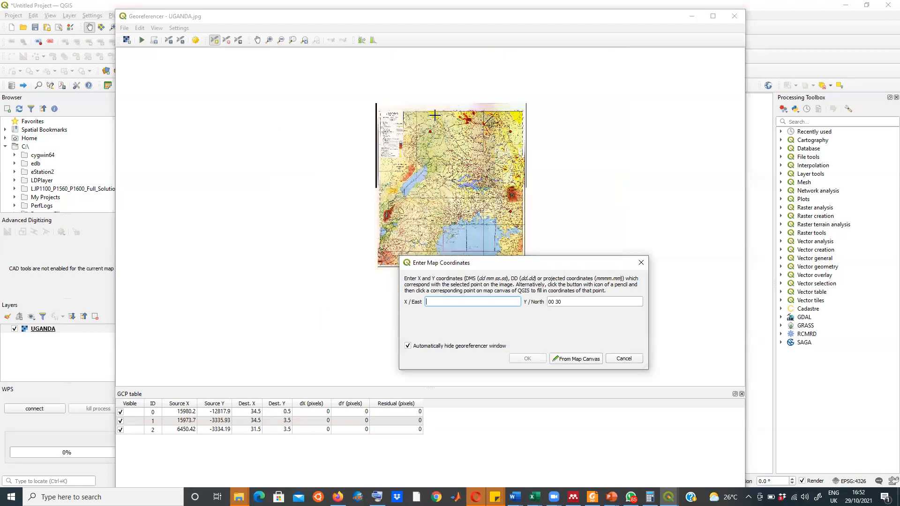
pyautogui.scroll(2, 430, 108)
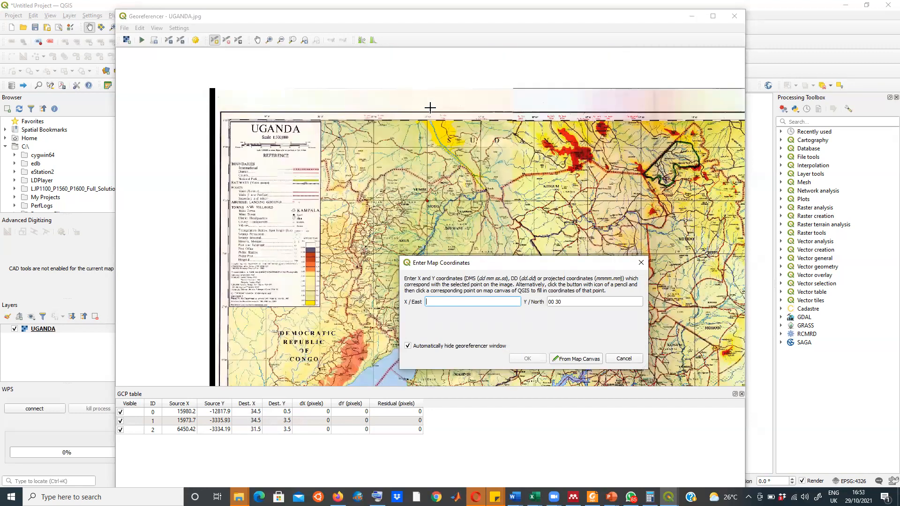
pyautogui.scroll(1, 424, 112)
pyautogui.scroll(1, 429, 122)
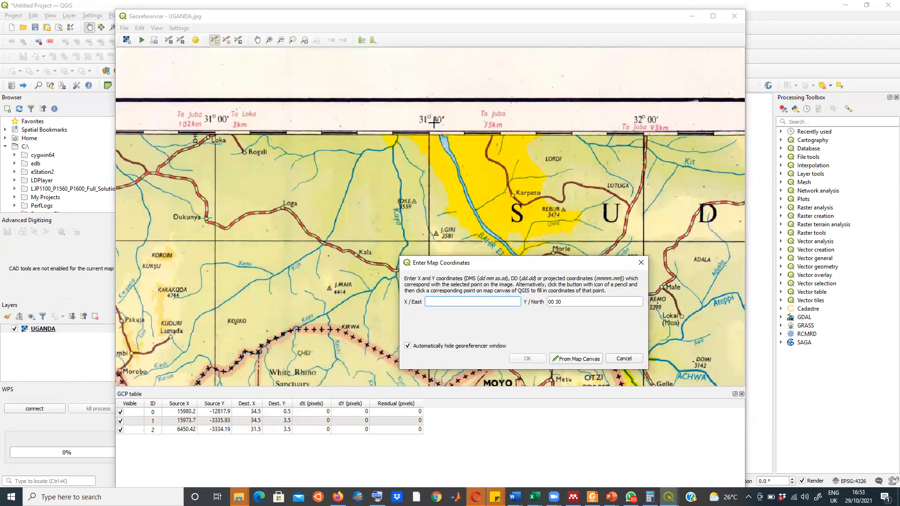
pyautogui.write('31 30')
pyautogui.click(533, 360)
# Step: Examine how the control points are distributed across the whole map
pyautogui.scroll(-4, 342, 282)
pyautogui.scroll(-3, 404, 209)
pyautogui.scroll(3, 413, 225)
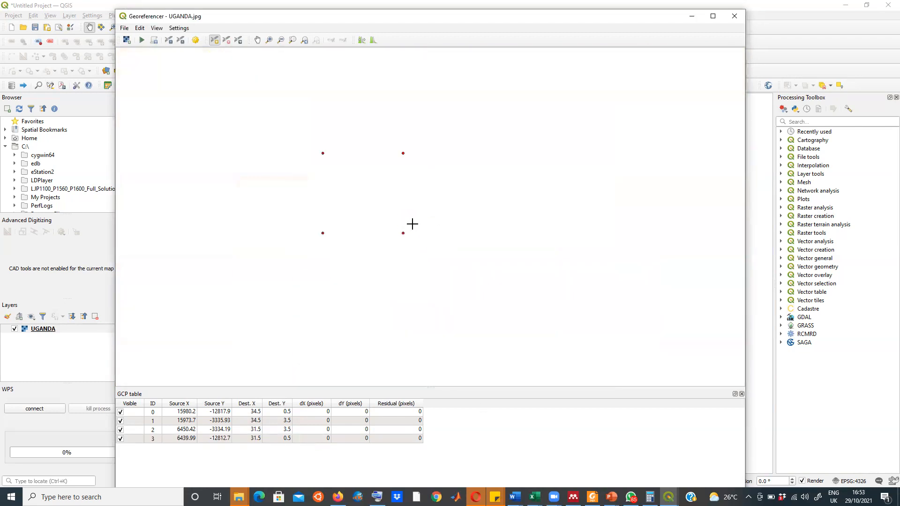
pyautogui.scroll(1, 308, 133)
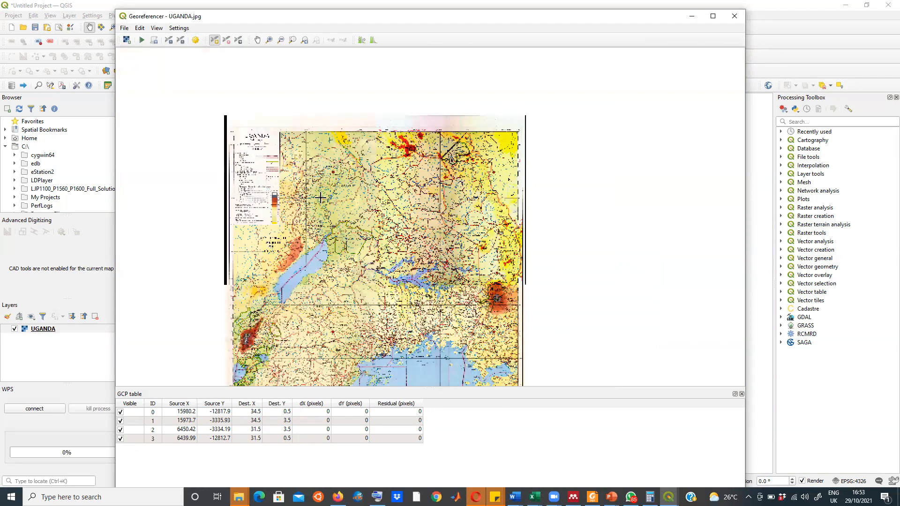
pyautogui.scroll(1, 385, 226)
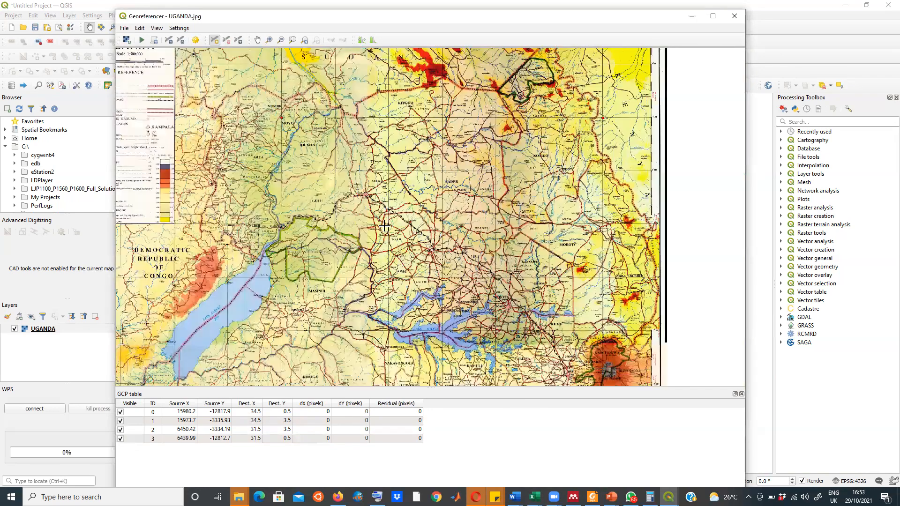
pyautogui.scroll(-2, 384, 226)
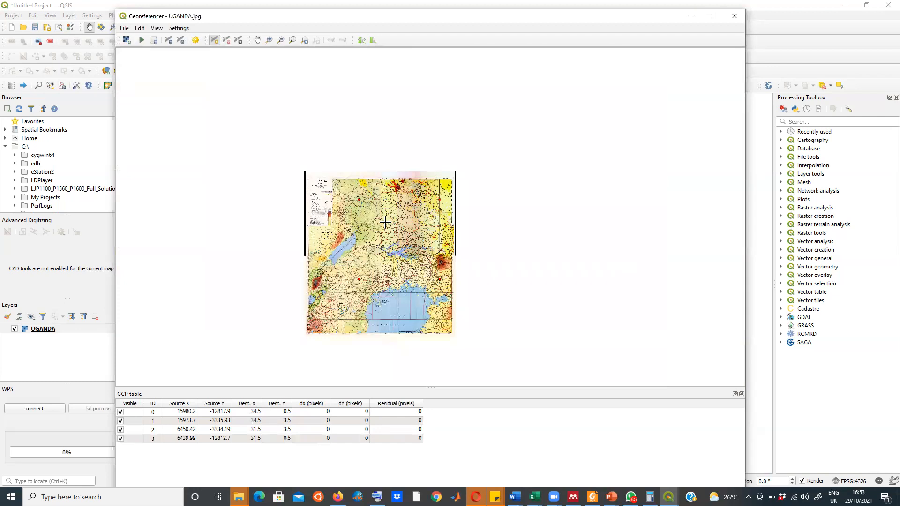
pyautogui.scroll(2, 375, 262)
pyautogui.scroll(-1, 375, 262)
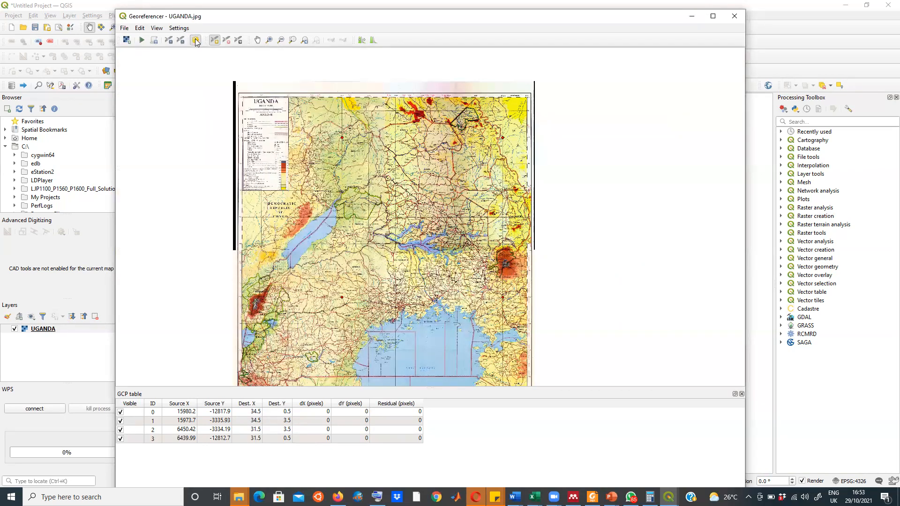
# Step: Choose Thin Plate Spline as the transformation type and Nearest neighbour as the resampling method in the transformation settings
pyautogui.click(196, 40)
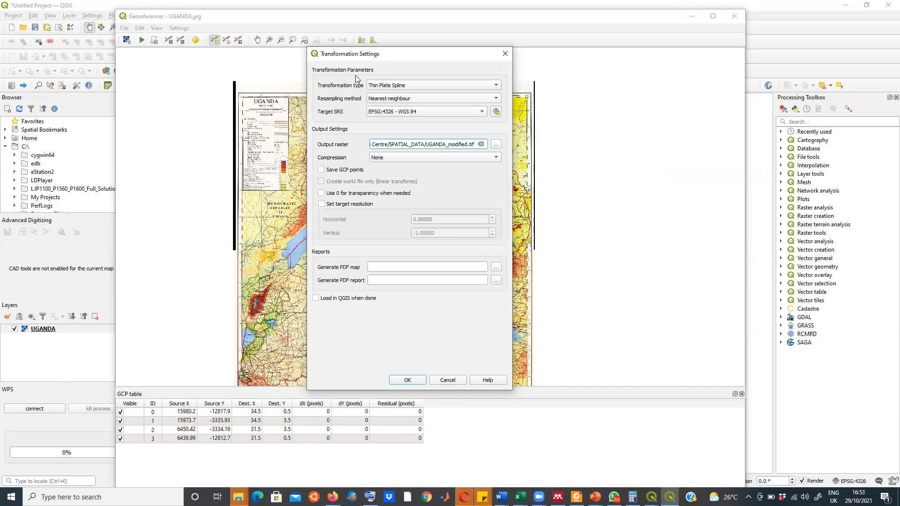
pyautogui.click(449, 381)
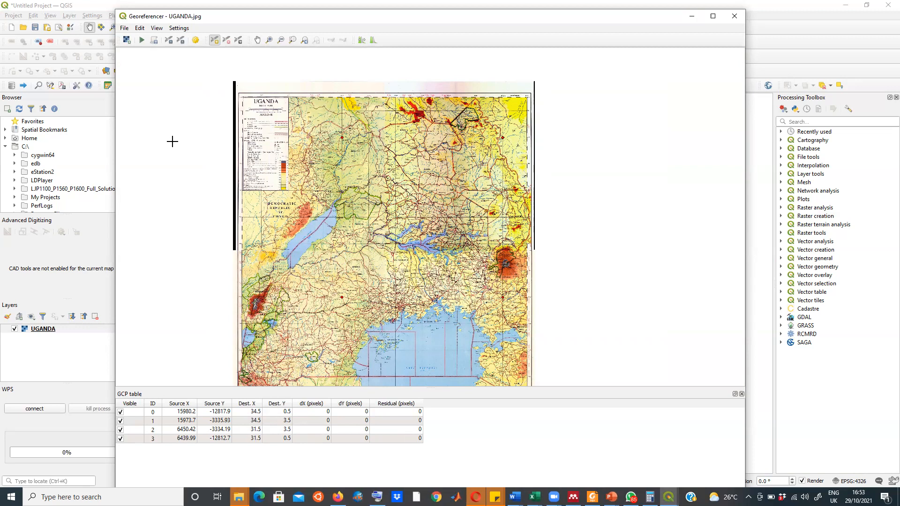
pyautogui.click(196, 40)
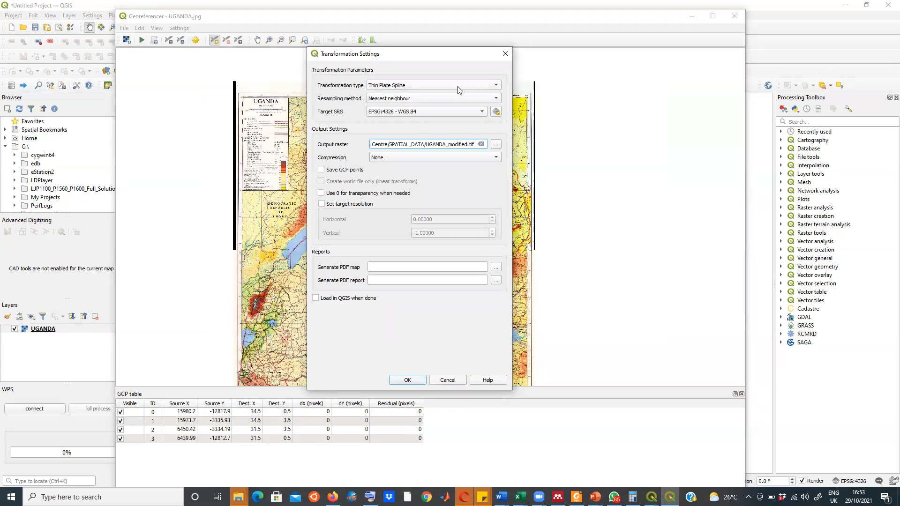
pyautogui.click(497, 88)
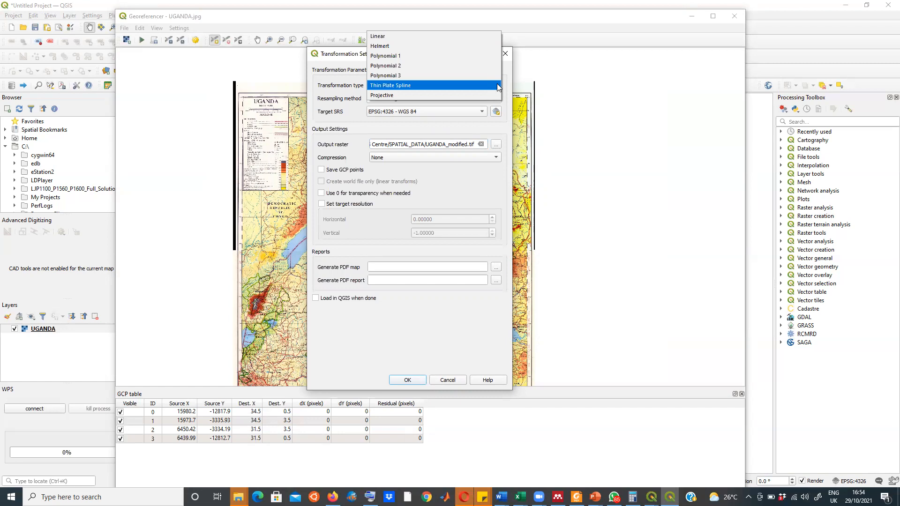
pyautogui.click(409, 87)
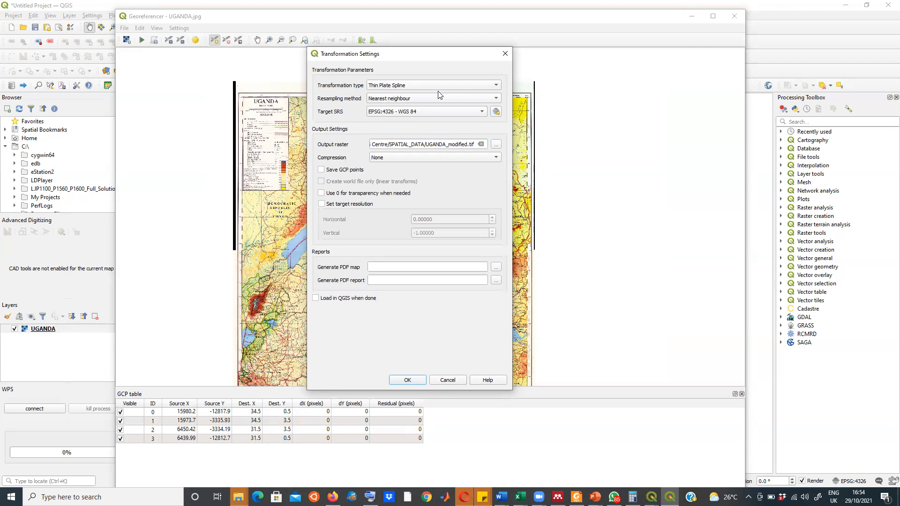
pyautogui.click(496, 99)
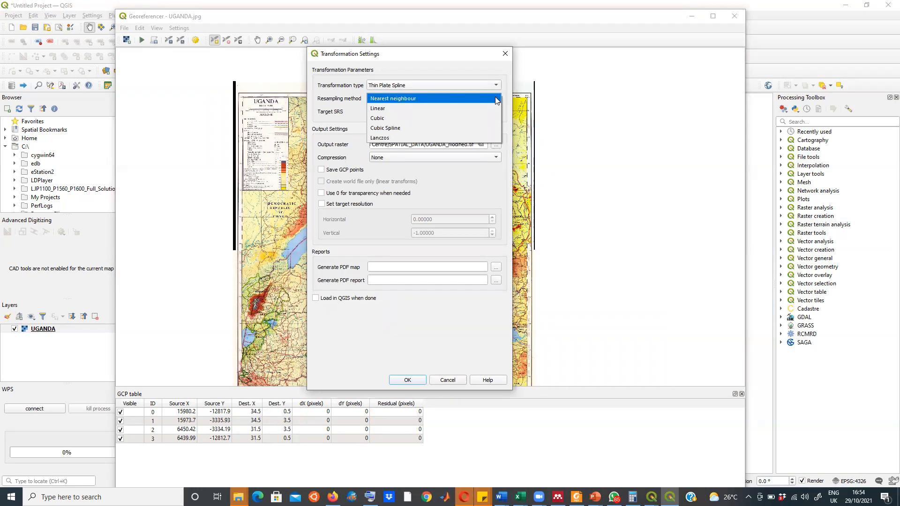
pyautogui.click(496, 96)
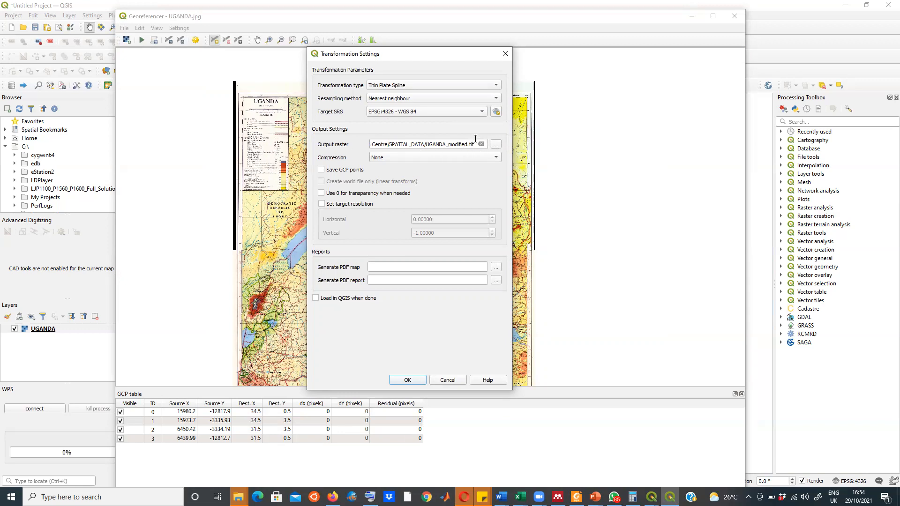
# Step: Set the output raster to UGANDA_modified as a TIF file in the SPATIAL_DATA folder and confirm the transformation settings
pyautogui.click(496, 144)
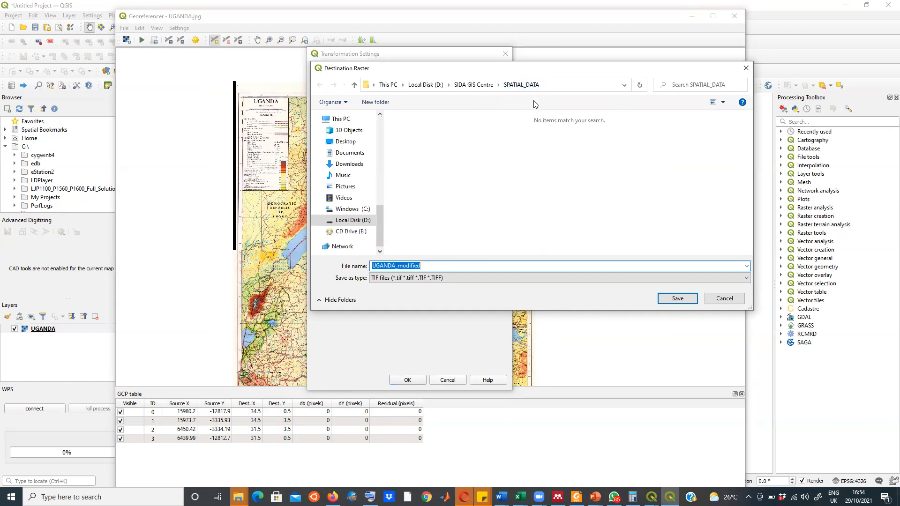
pyautogui.click(678, 299)
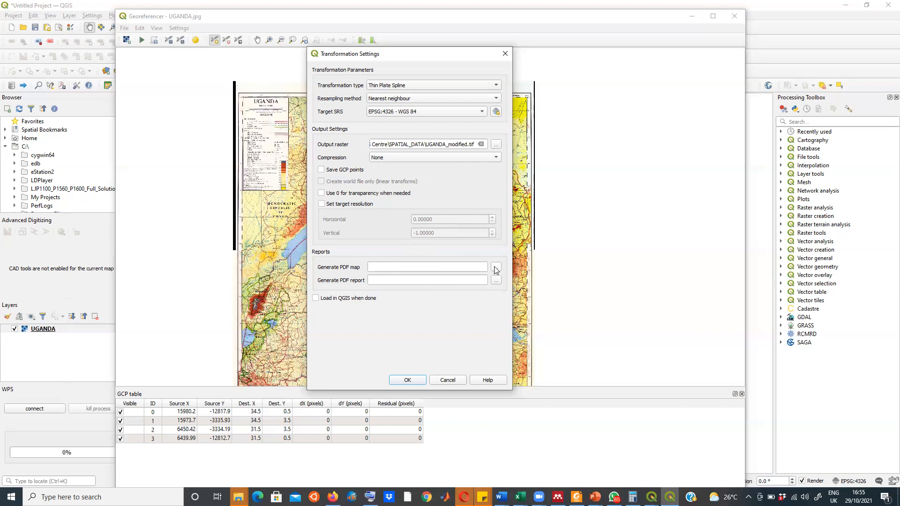
pyautogui.click(408, 380)
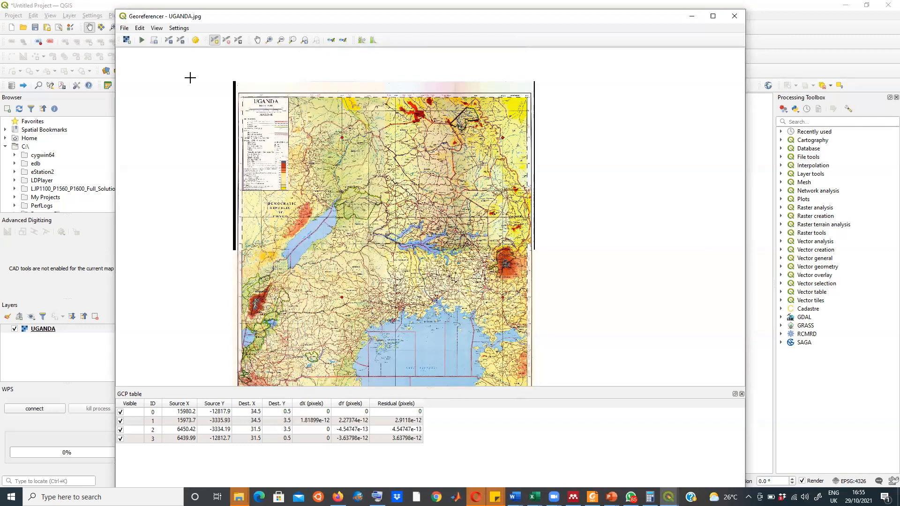
# Step: Run the georeferencing and close the Georeferencer, discarding the GCP points
pyautogui.click(124, 27)
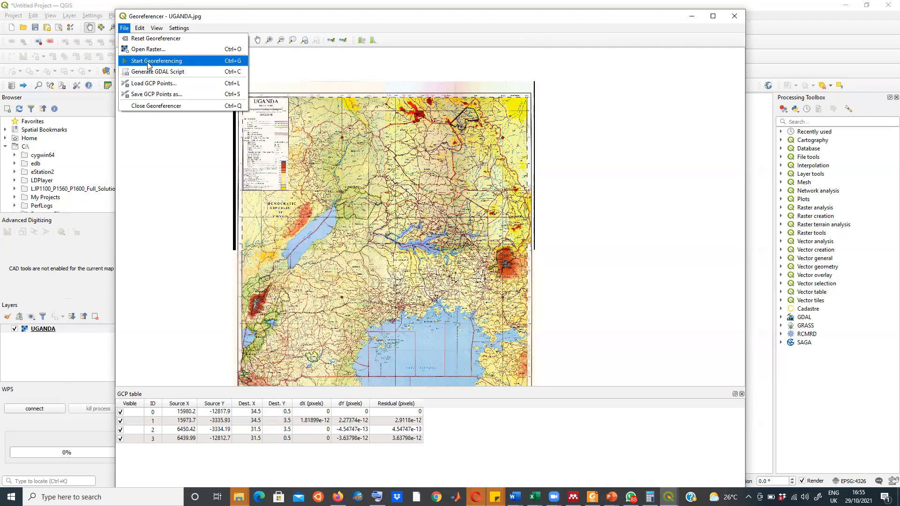
pyautogui.click(149, 63)
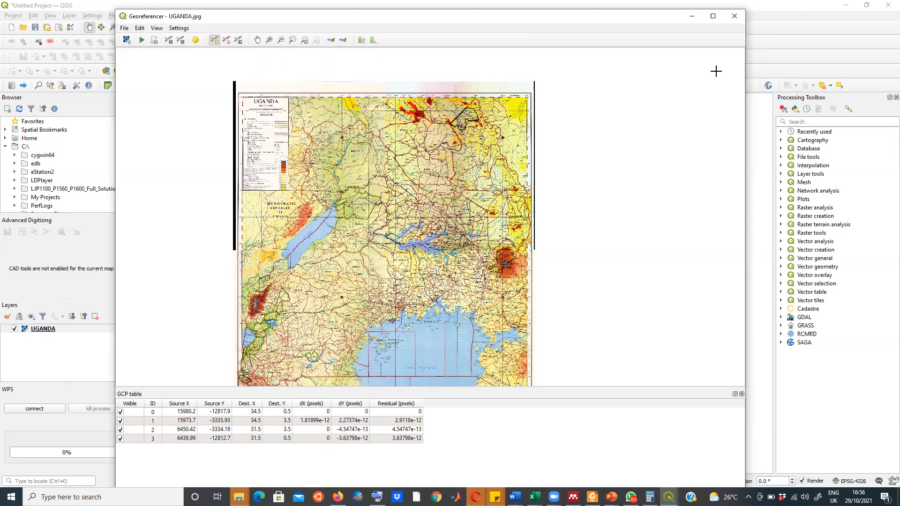
pyautogui.click(733, 18)
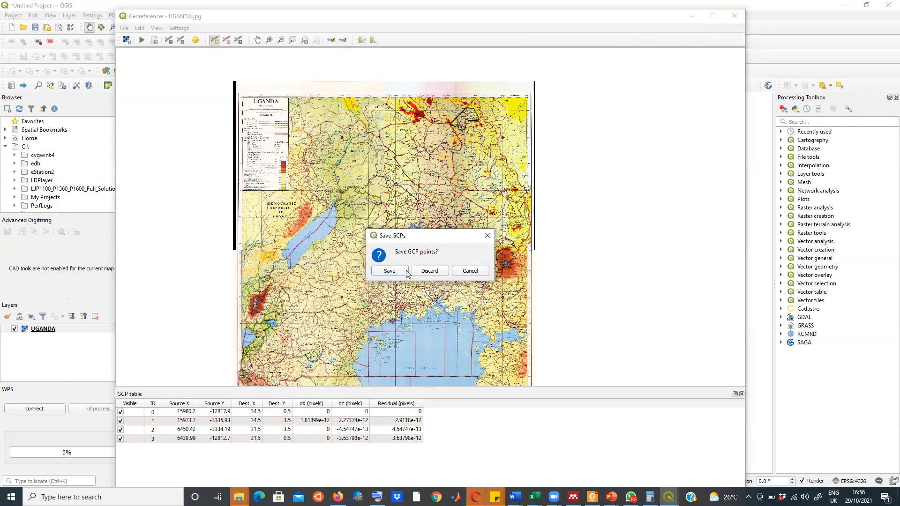
pyautogui.click(427, 271)
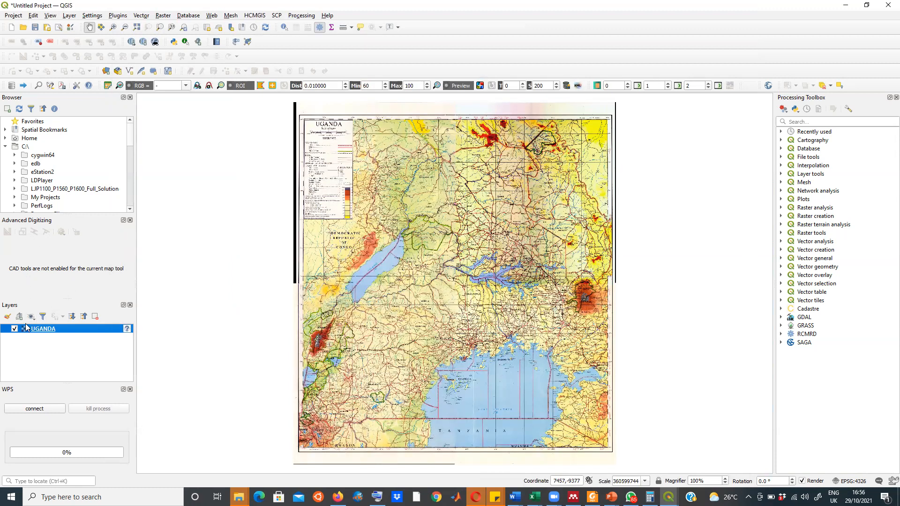
# Step: Remove the ungeoreferenced UGANDA layer from the project
pyautogui.rightClick(44, 328)
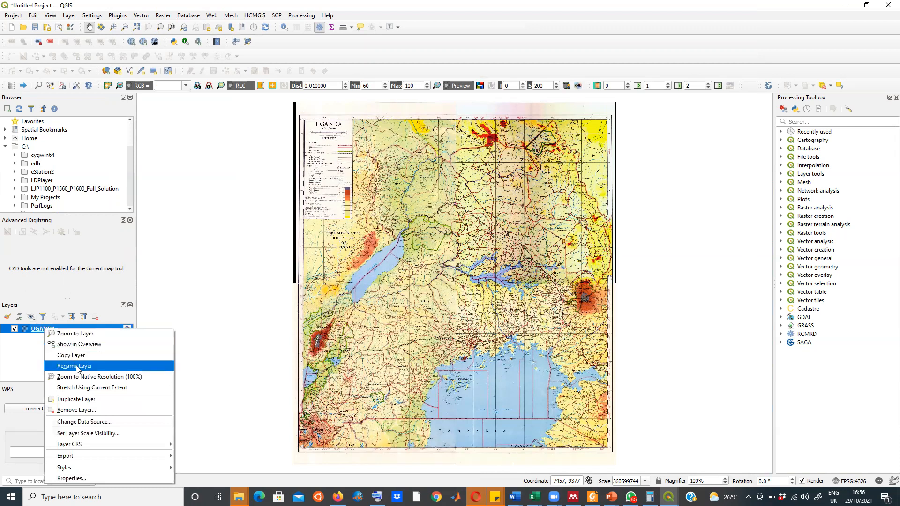
pyautogui.click(83, 412)
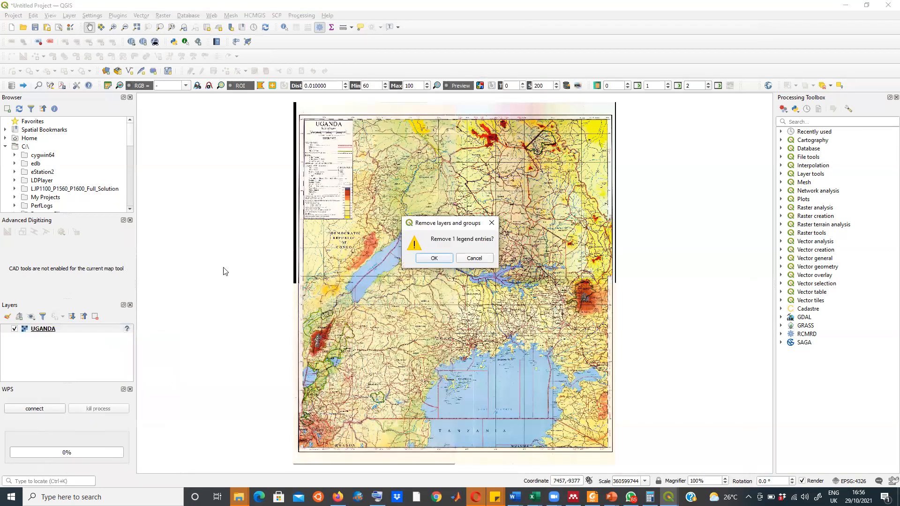
pyautogui.click(428, 259)
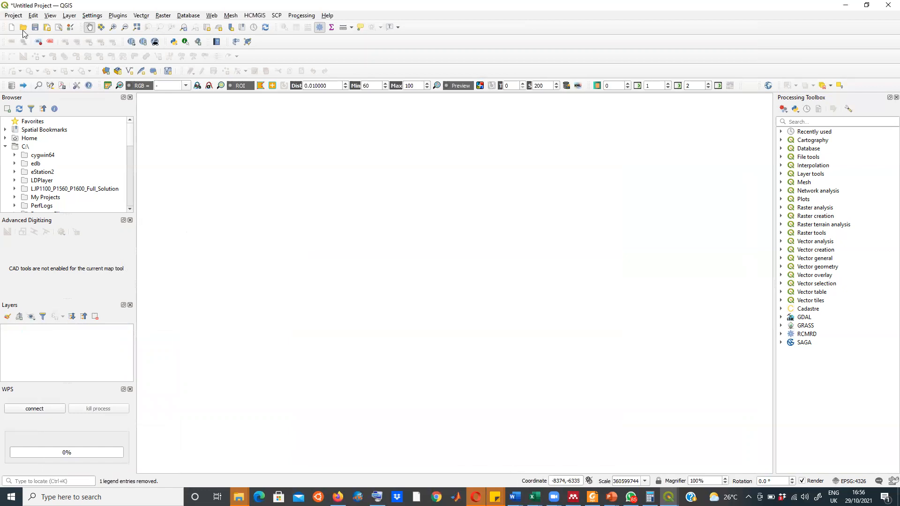
pyautogui.click(69, 16)
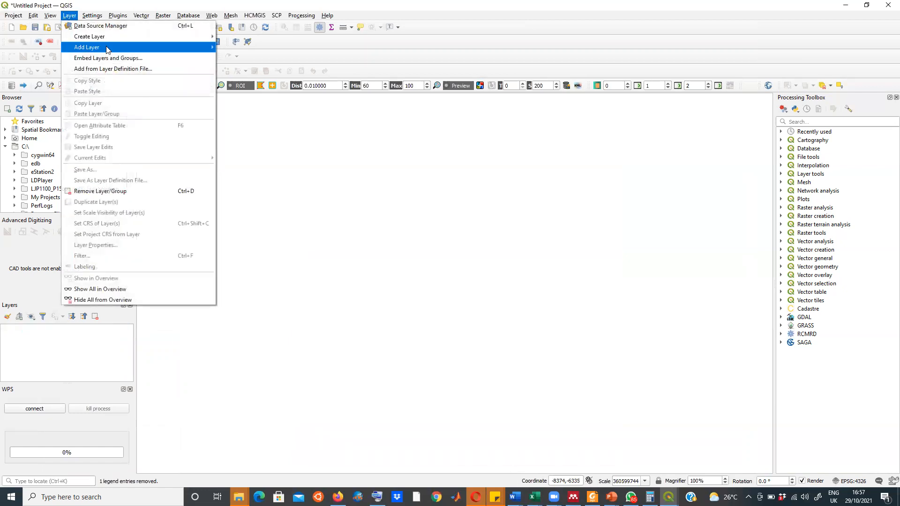
pyautogui.moveTo(109, 48)
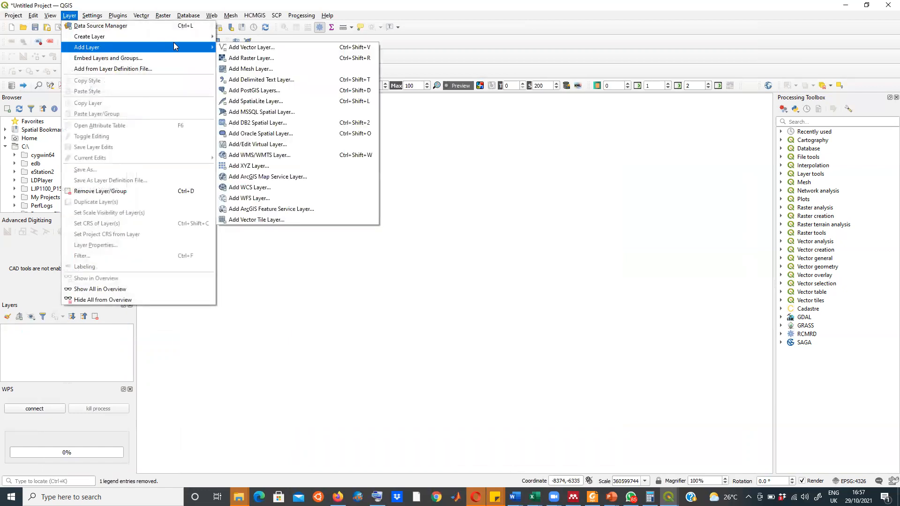
pyautogui.click(265, 59)
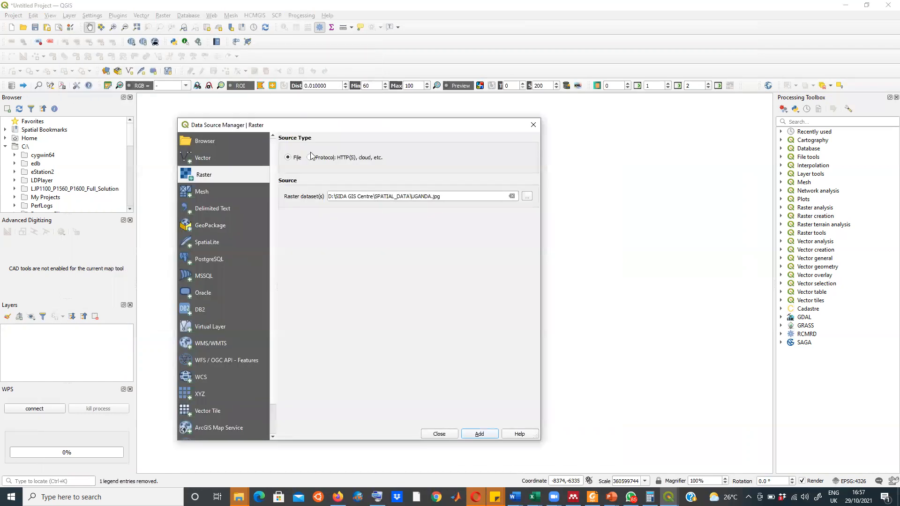
pyautogui.click(537, 118)
# Step: Add the georeferenced raster UGANDA_modified.tif from the SPATIAL_DATA folder to the project
pyautogui.click(69, 15)
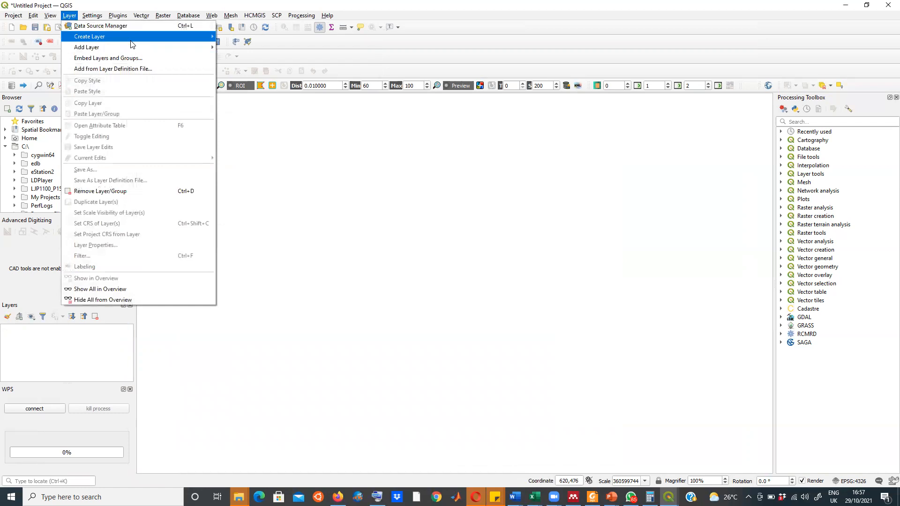
pyautogui.moveTo(94, 47)
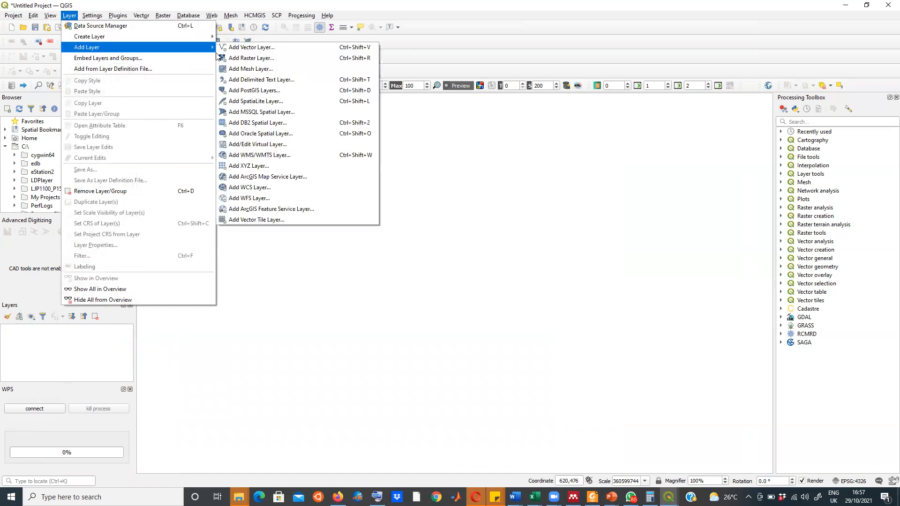
pyautogui.click(271, 58)
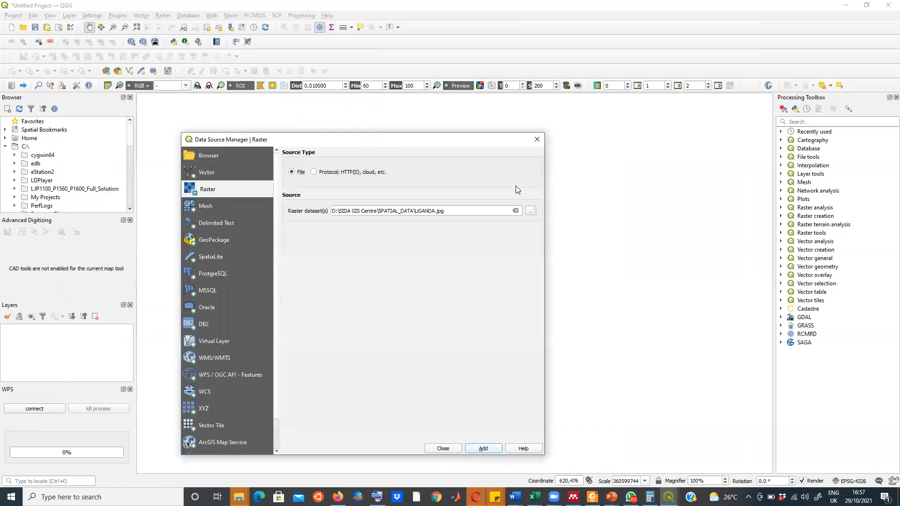
pyautogui.click(532, 215)
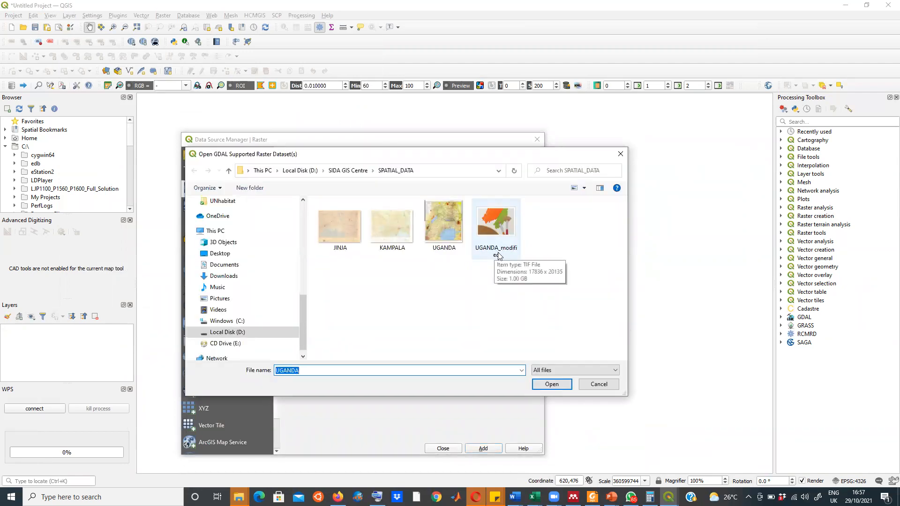
pyautogui.click(501, 244)
pyautogui.click(552, 386)
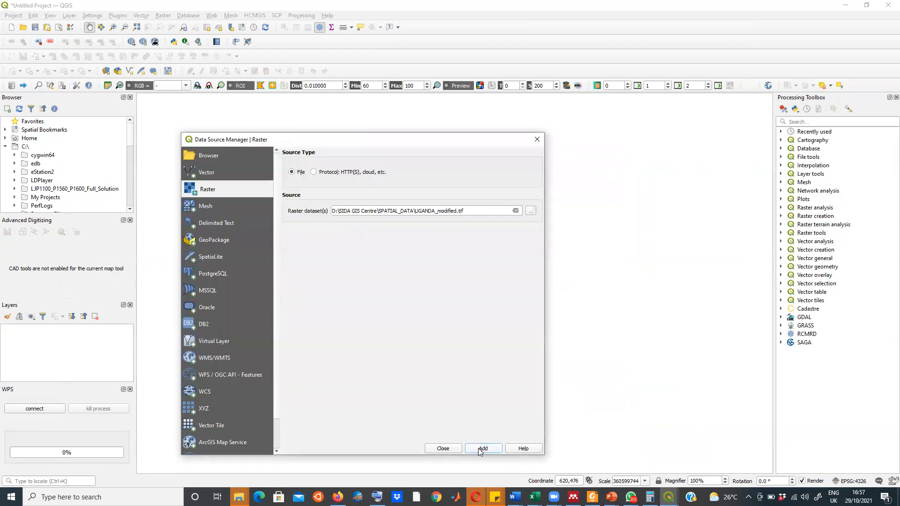
pyautogui.click(480, 451)
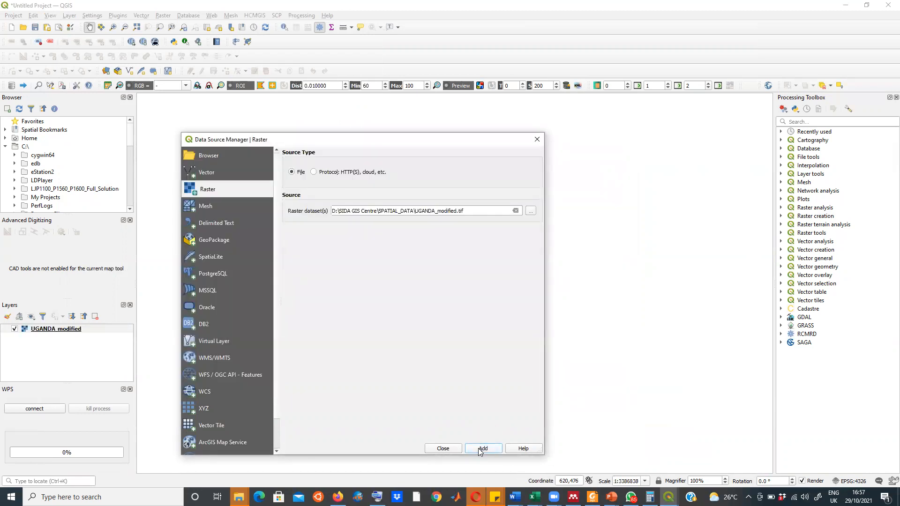
pyautogui.click(443, 449)
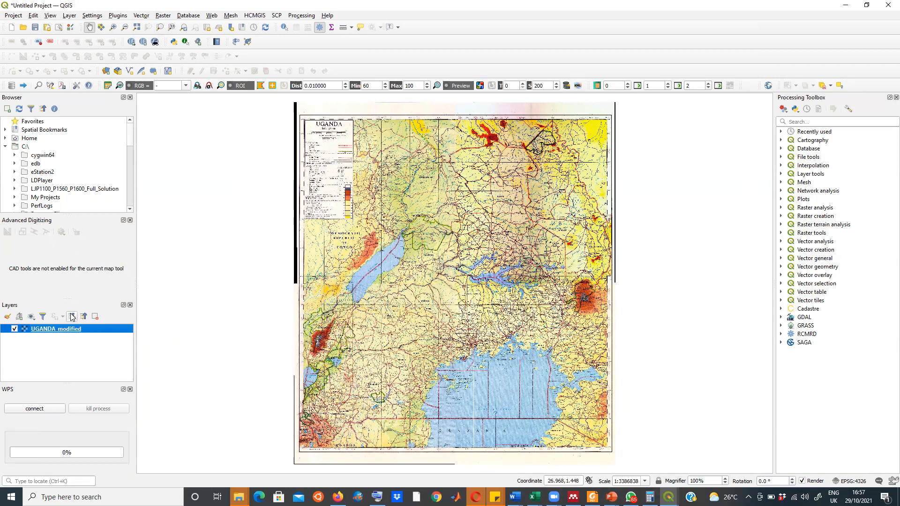
# Step: Hide the UGANDA_modified layer and add the original scan UGANDA.jpg from the SPATIAL_DATA folder as a raster layer
pyautogui.click(14, 329)
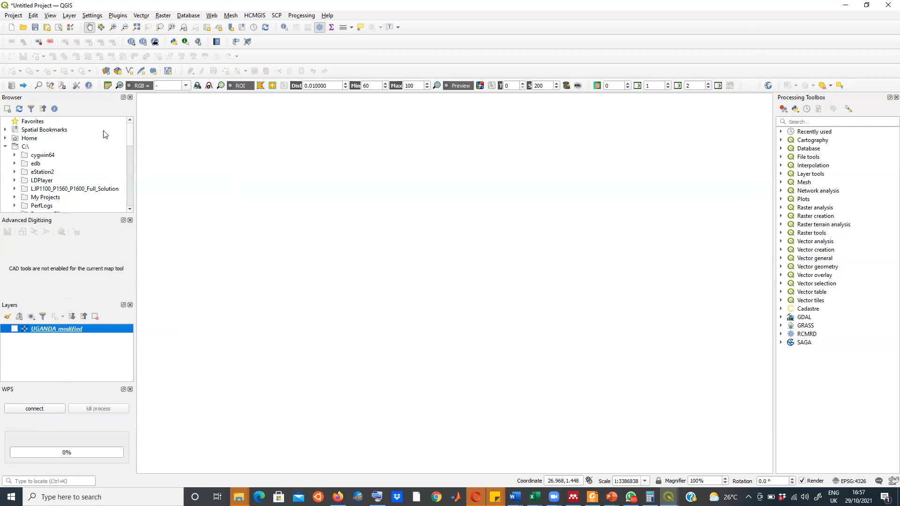
pyautogui.click(69, 16)
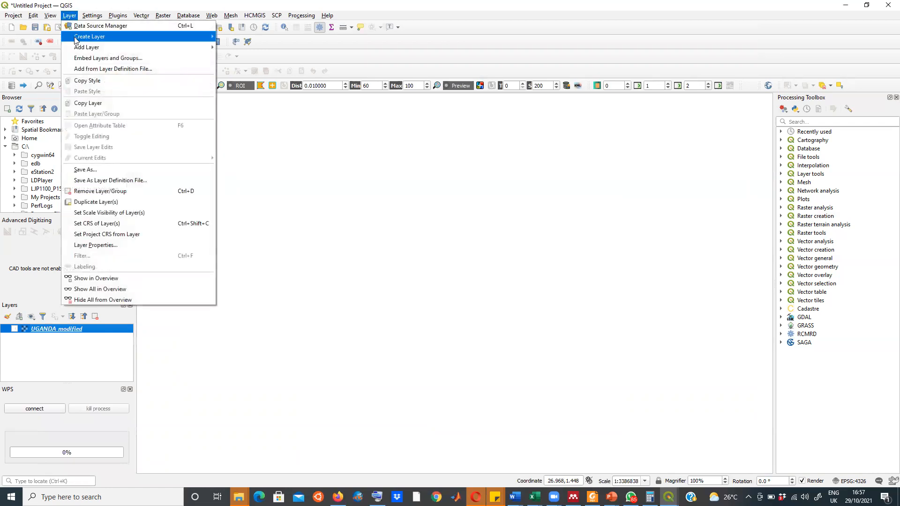
pyautogui.moveTo(154, 47)
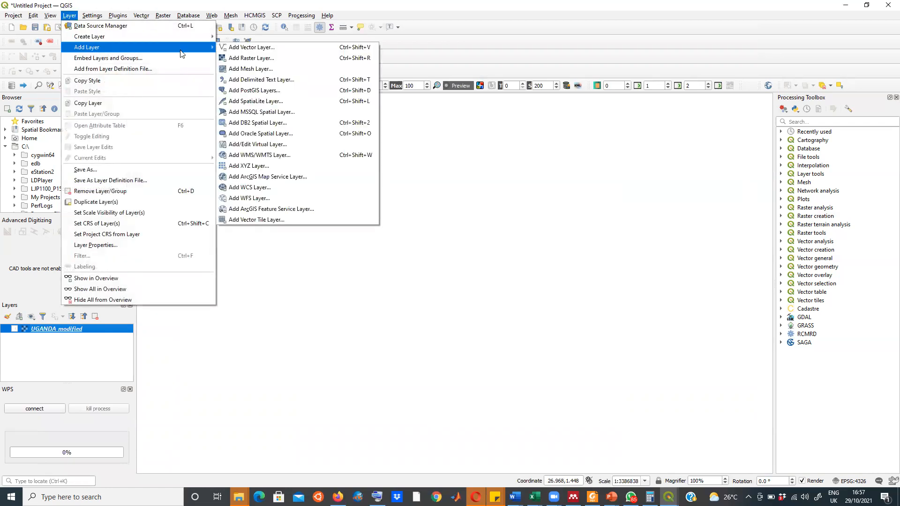
pyautogui.click(253, 59)
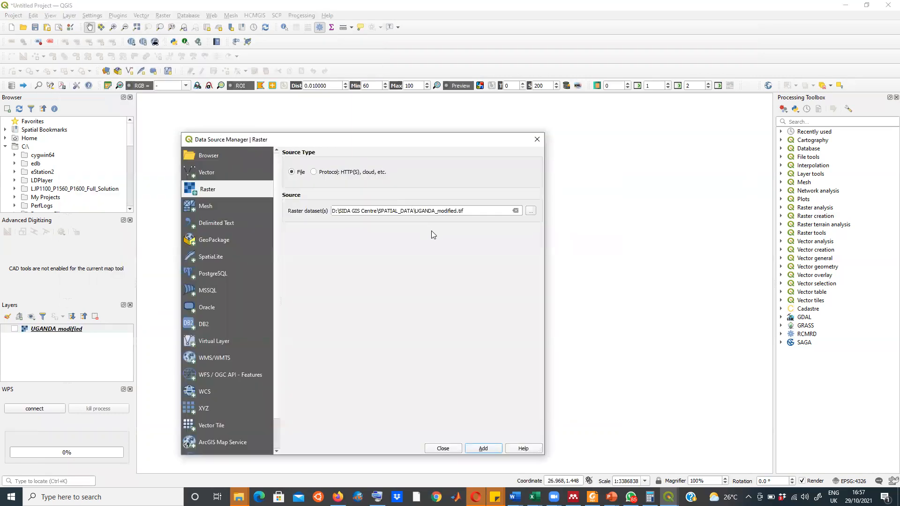
pyautogui.click(532, 215)
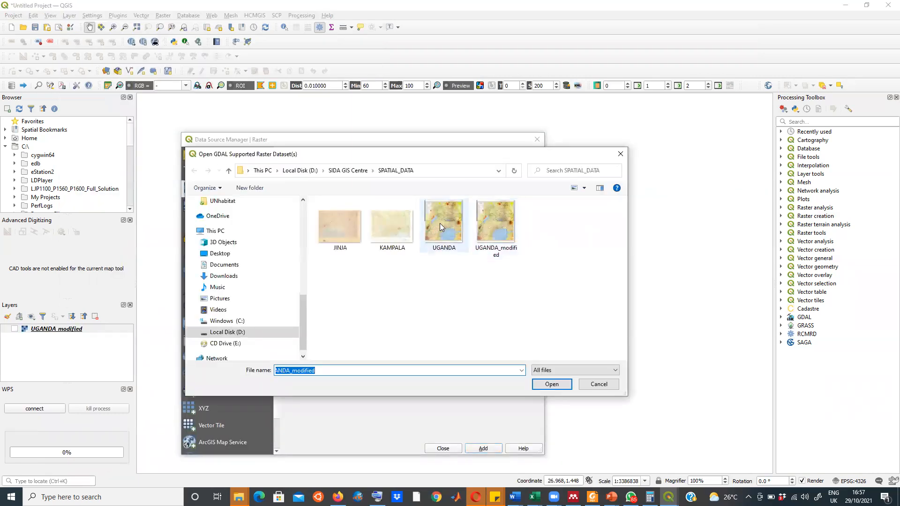
pyautogui.click(440, 224)
pyautogui.click(550, 384)
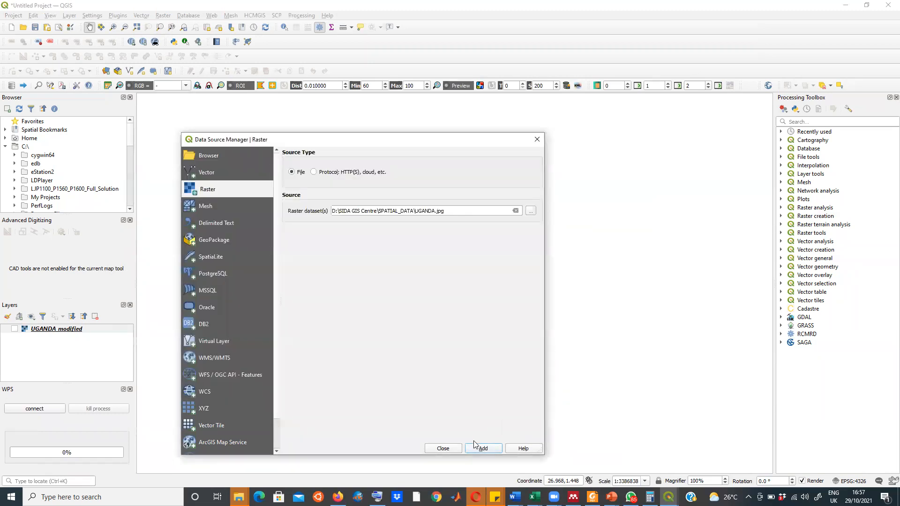
pyautogui.click(478, 450)
pyautogui.click(443, 449)
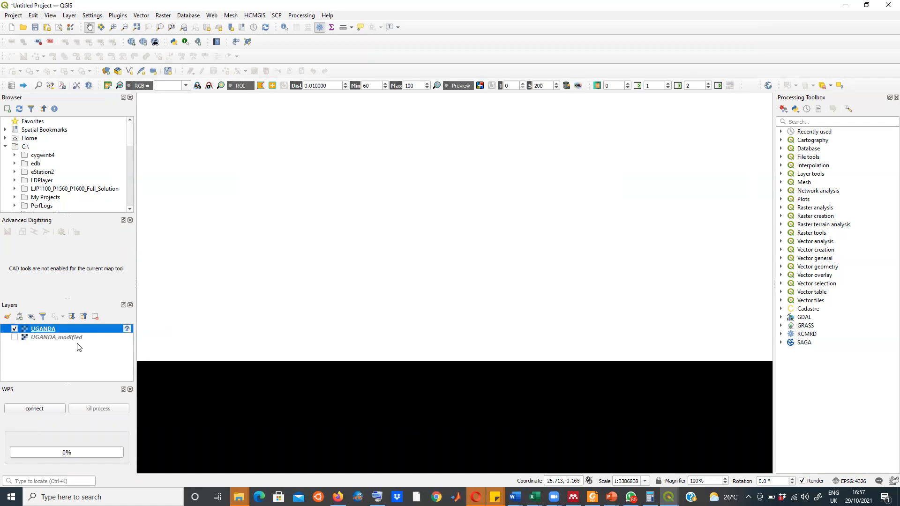
# Step: Zoom to the original UGANDA scan and examine its cursor coordinates against the printed latitude labels on the eastern edge
pyautogui.rightClick(61, 333)
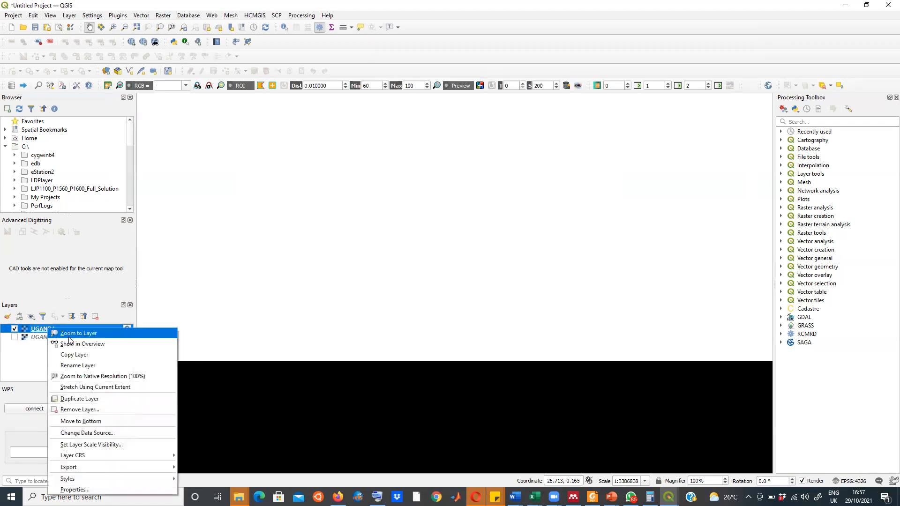
pyautogui.click(112, 333)
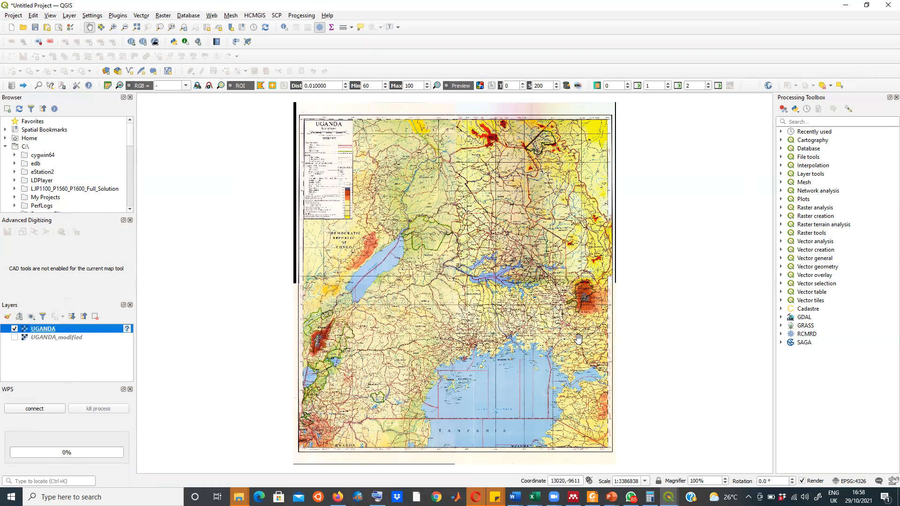
pyautogui.scroll(2, 578, 339)
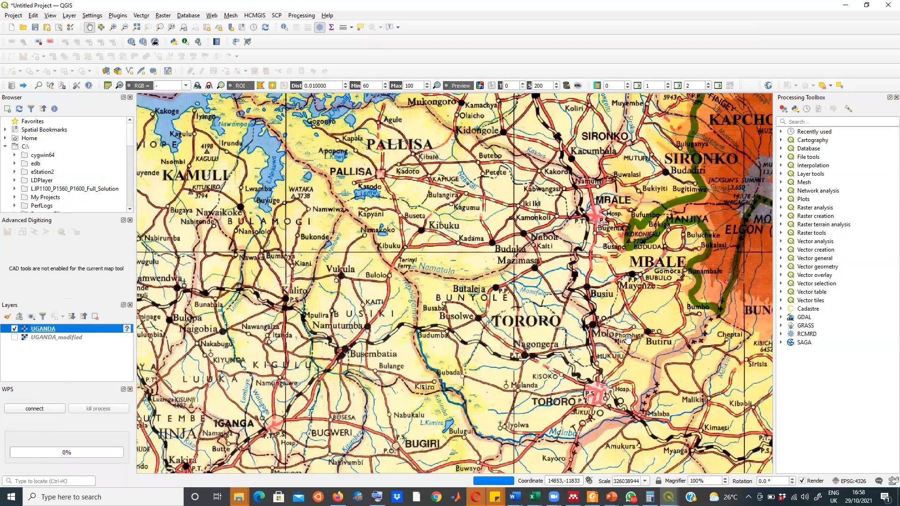
pyautogui.moveTo(628, 339); pyautogui.dragTo(233, 248)
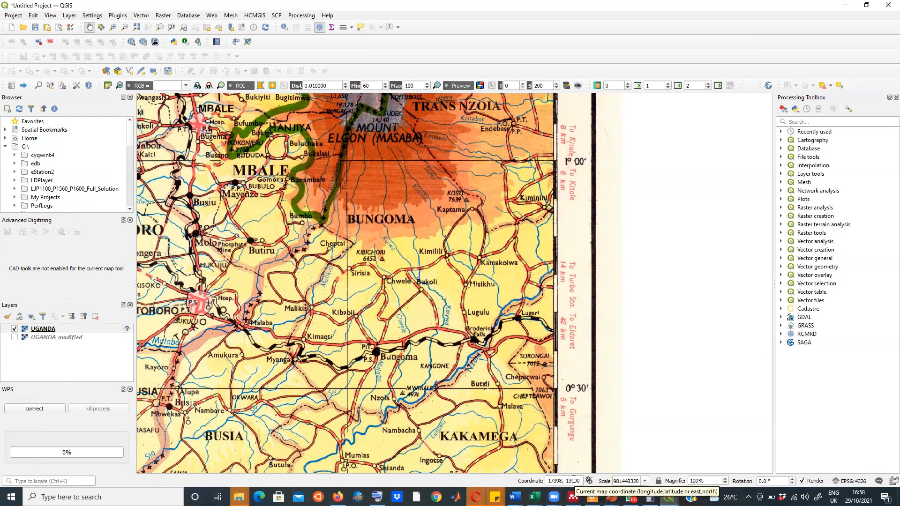
# Step: Hide the UGANDA layer, show UGANDA_modified and zoom to its full extent
pyautogui.click(15, 329)
pyautogui.click(15, 338)
pyautogui.rightClick(47, 342)
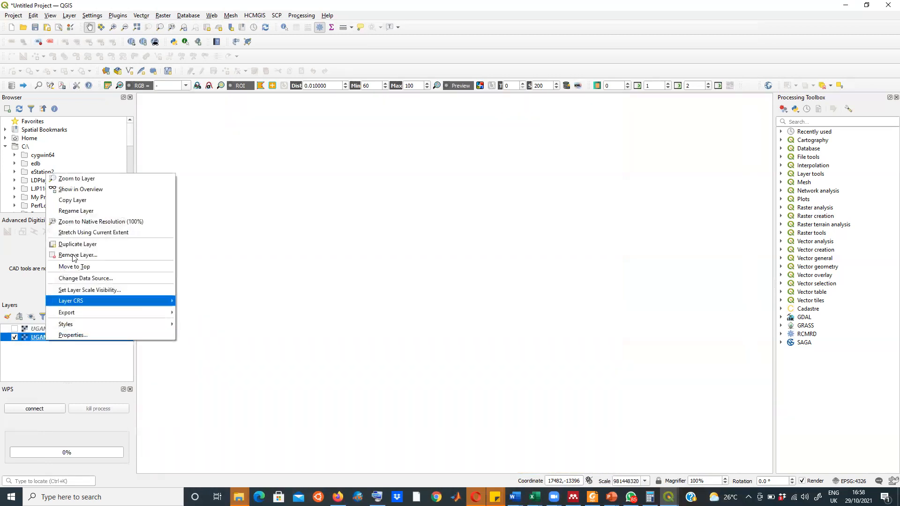
pyautogui.click(81, 181)
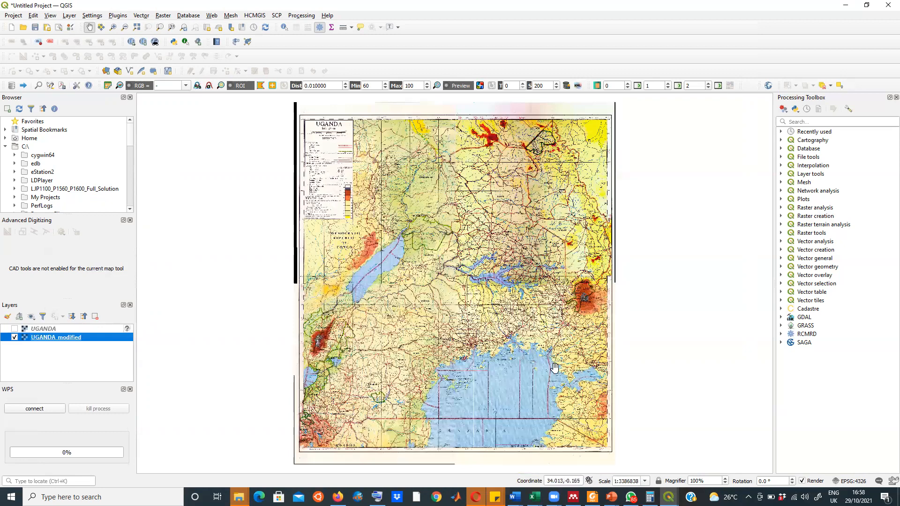
# Step: Examine the georeferenced map's cursor coordinates against the printed latitude and longitude labels along its eastern and southern edges
pyautogui.scroll(5, 567, 318)
pyautogui.moveTo(643, 305); pyautogui.dragTo(100, 195)
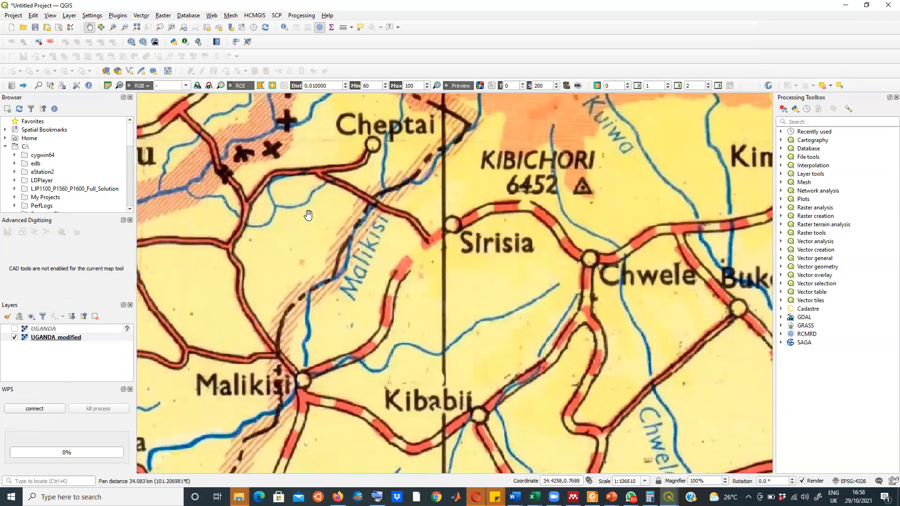
pyautogui.scroll(-4, 376, 264)
pyautogui.scroll(4, 244, 336)
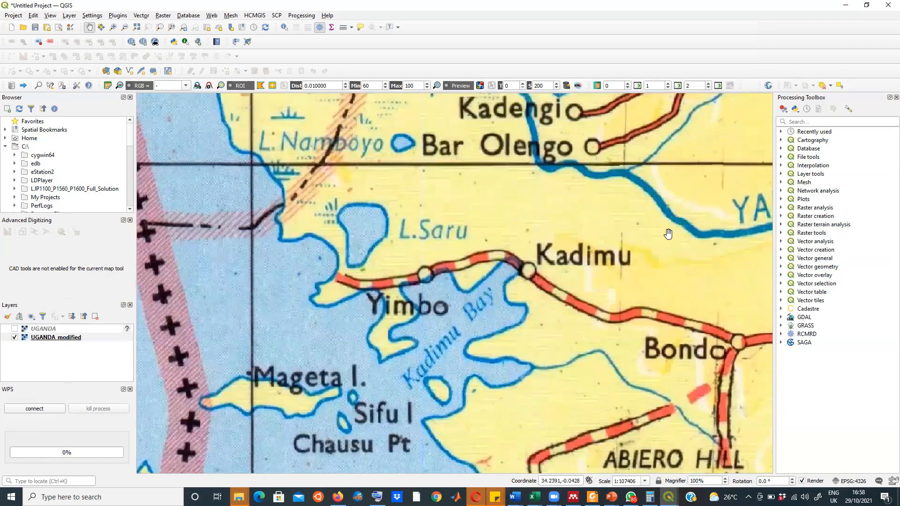
pyautogui.scroll(-1, 345, 235)
pyautogui.scroll(-2, 344, 237)
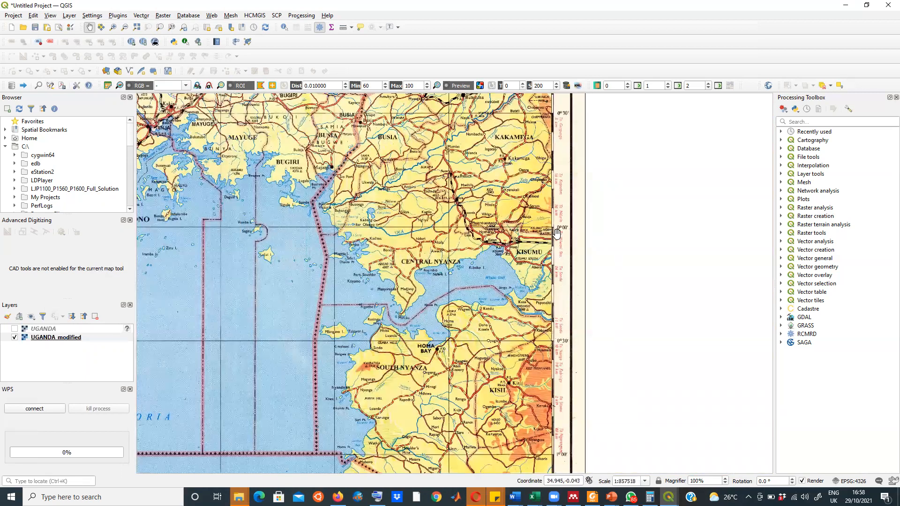
pyautogui.scroll(1, 557, 234)
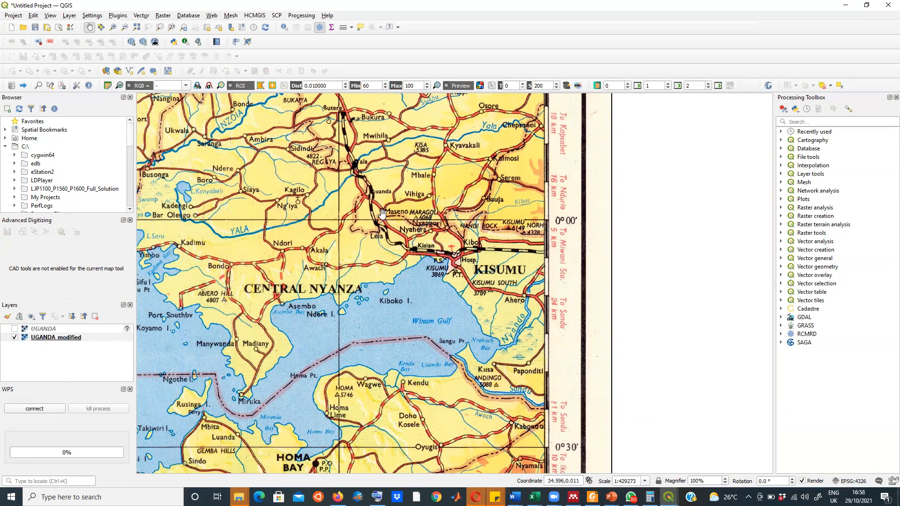
pyautogui.scroll(-3, 373, 228)
pyautogui.scroll(3, 363, 303)
pyautogui.moveTo(629, 310); pyautogui.dragTo(537, 300)
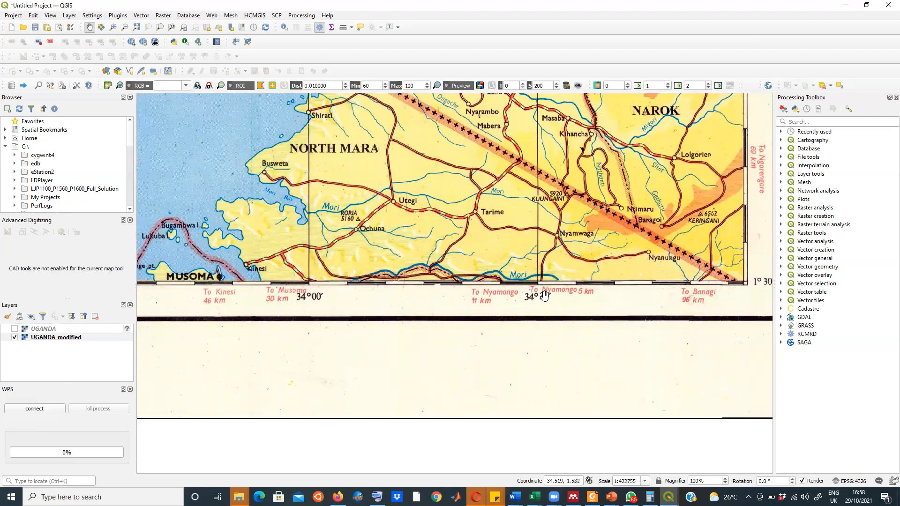
pyautogui.scroll(-4, 535, 302)
pyautogui.scroll(2, 440, 136)
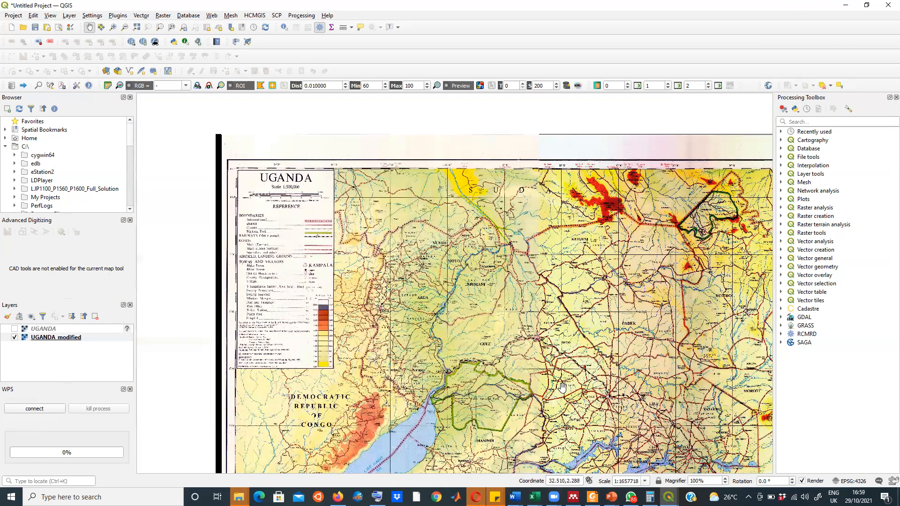
# Step: Look over the georeferenced map's districts and lakes, from Lake Albert across to Lake Victoria and Mount Elgon
pyautogui.moveTo(563, 388); pyautogui.dragTo(479, 221)
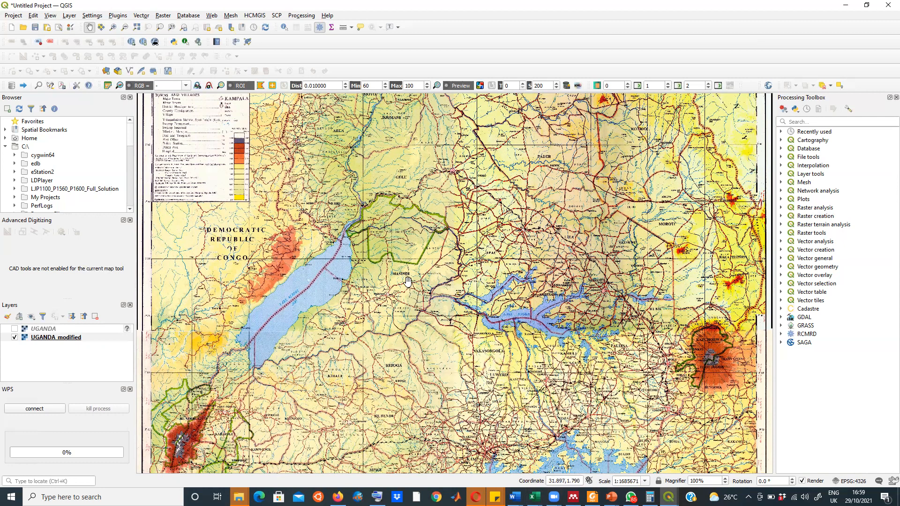
pyautogui.scroll(-3, 482, 281)
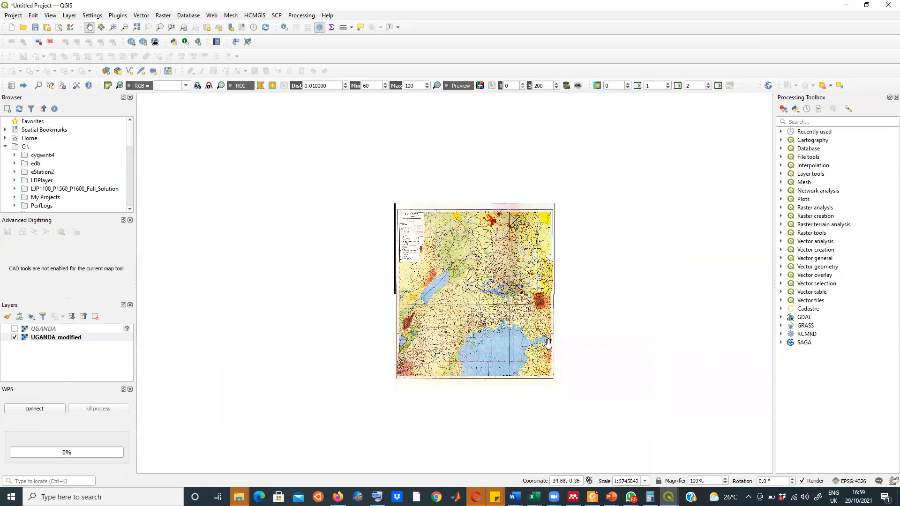
pyautogui.scroll(3, 506, 347)
pyautogui.moveTo(365, 183); pyautogui.dragTo(415, 228)
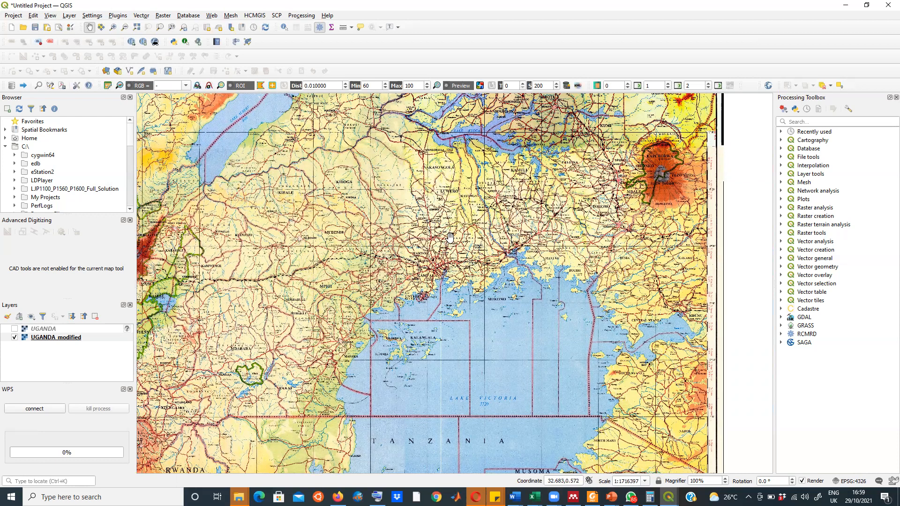
pyautogui.moveTo(535, 346); pyautogui.dragTo(479, 341)
pyautogui.moveTo(405, 320); pyautogui.dragTo(438, 415)
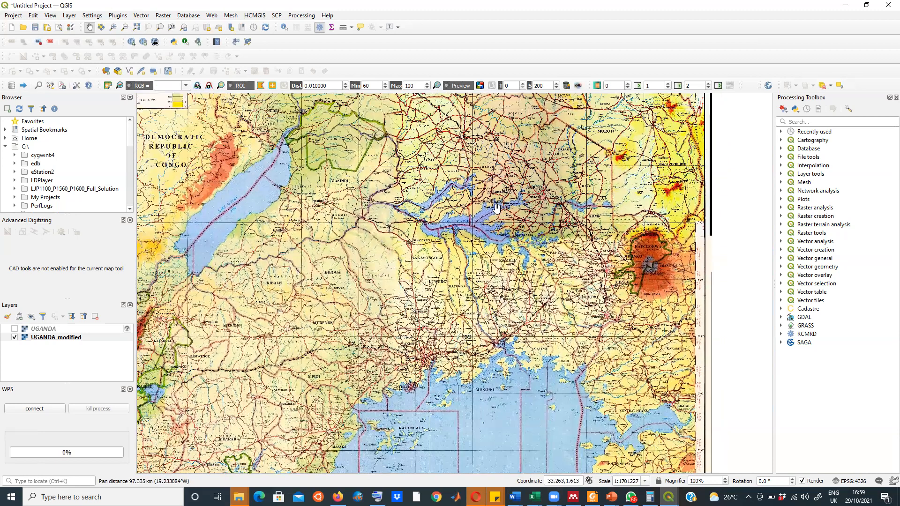
pyautogui.scroll(3, 237, 194)
pyautogui.scroll(-5, 270, 238)
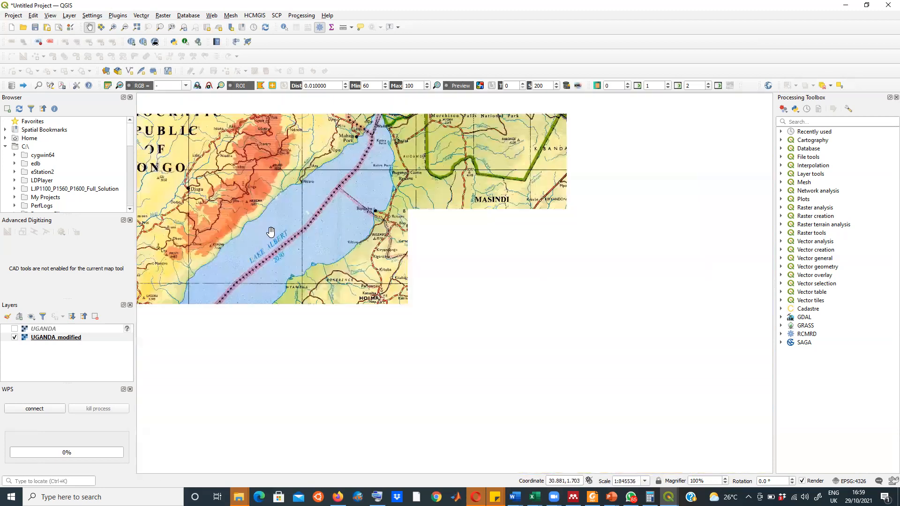
# Step: Examine the roads, rivers and towns around Iganga, Mayuge and Bugiri at close range on the georeferenced map
pyautogui.scroll(4, 395, 281)
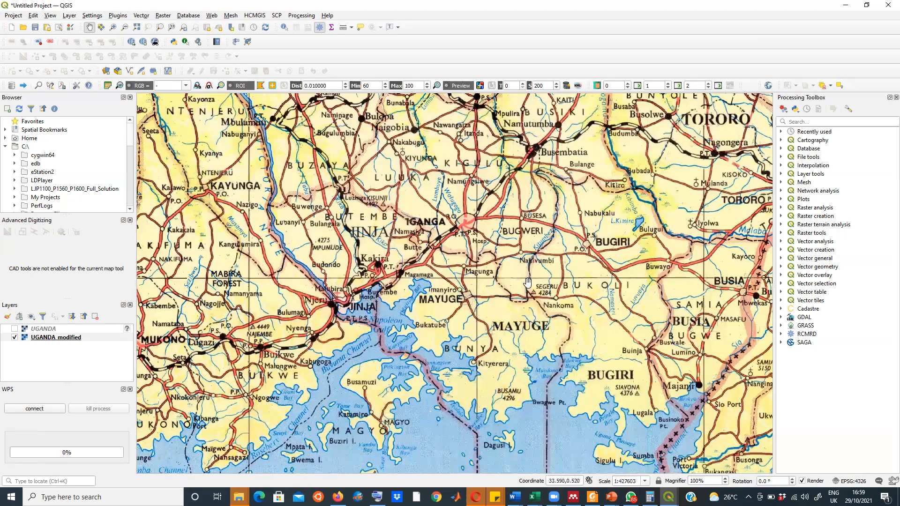
pyautogui.moveTo(571, 377); pyautogui.dragTo(429, 321)
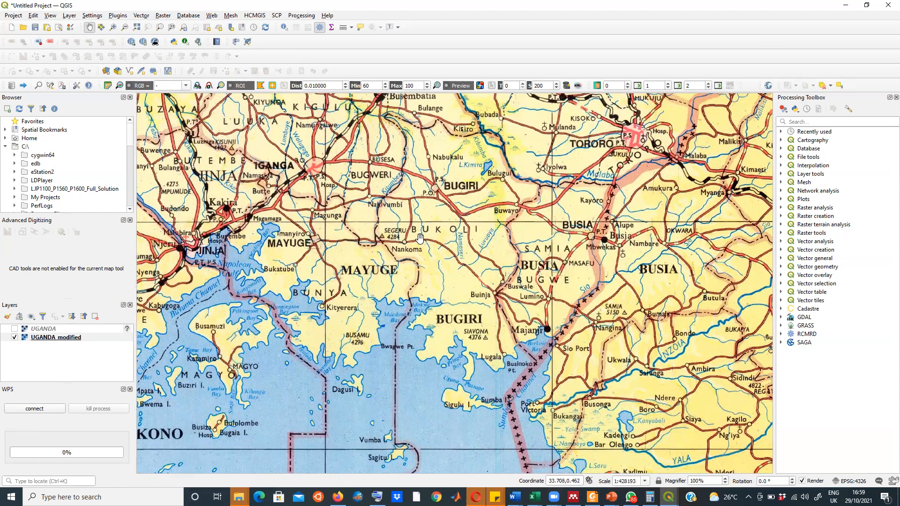
pyautogui.scroll(-1, 420, 250)
pyautogui.scroll(1, 431, 198)
pyautogui.scroll(2, 431, 197)
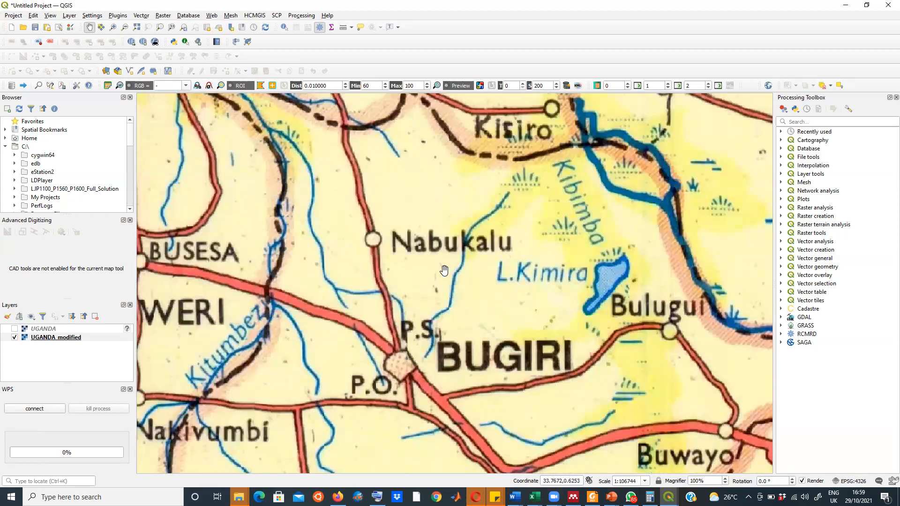
pyautogui.scroll(-1, 385, 248)
pyautogui.moveTo(393, 247); pyautogui.dragTo(414, 262)
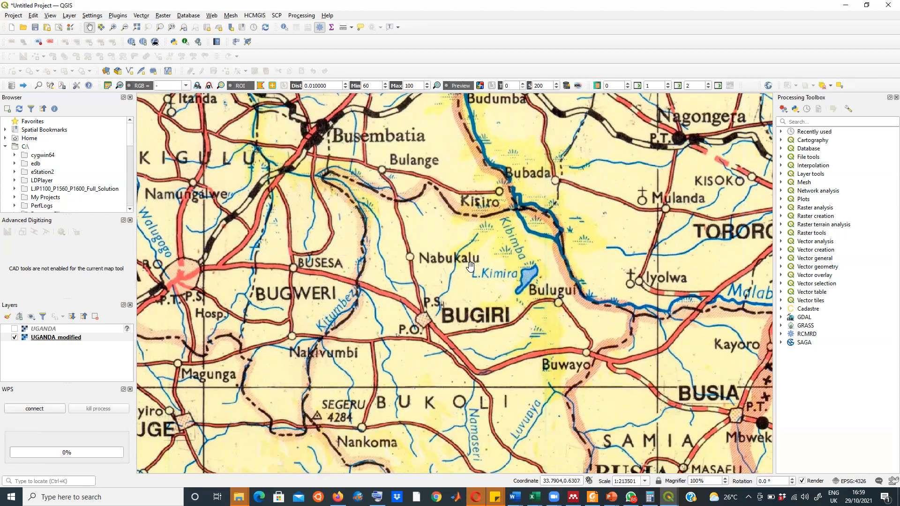
pyautogui.moveTo(324, 314); pyautogui.dragTo(421, 303)
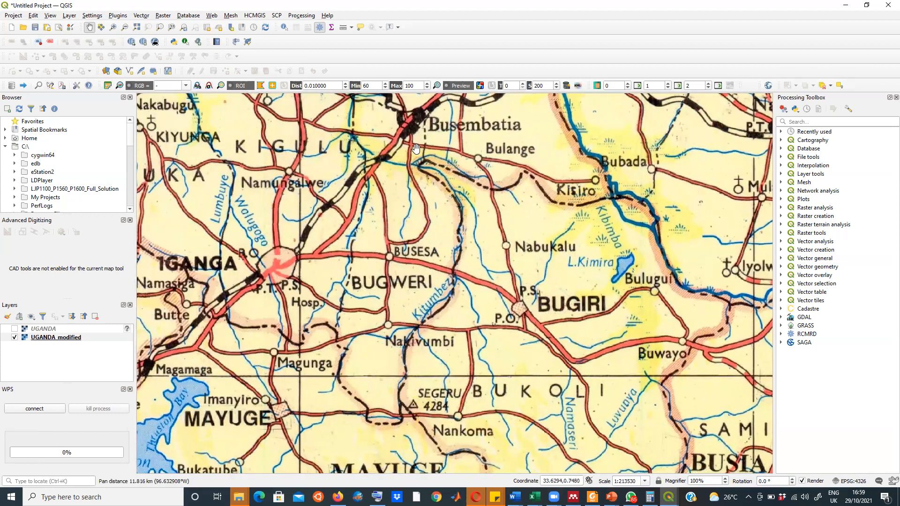
pyautogui.moveTo(396, 309); pyautogui.dragTo(460, 297)
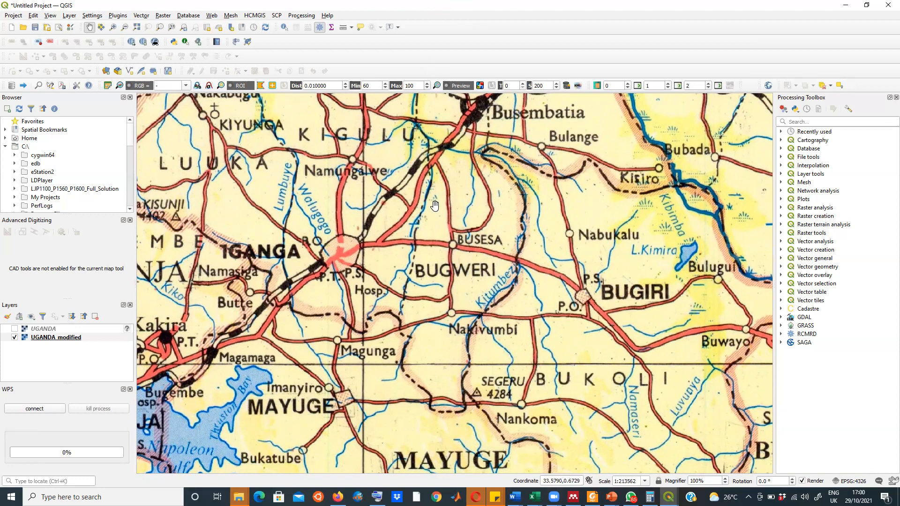
# Step: Start a new shapefile layer and open the browser for choosing its save location
pyautogui.click(70, 17)
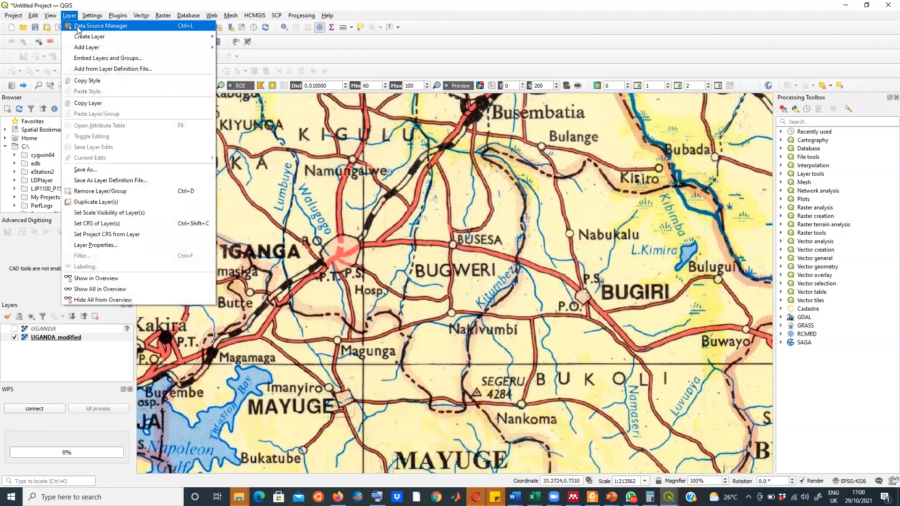
pyautogui.moveTo(92, 37)
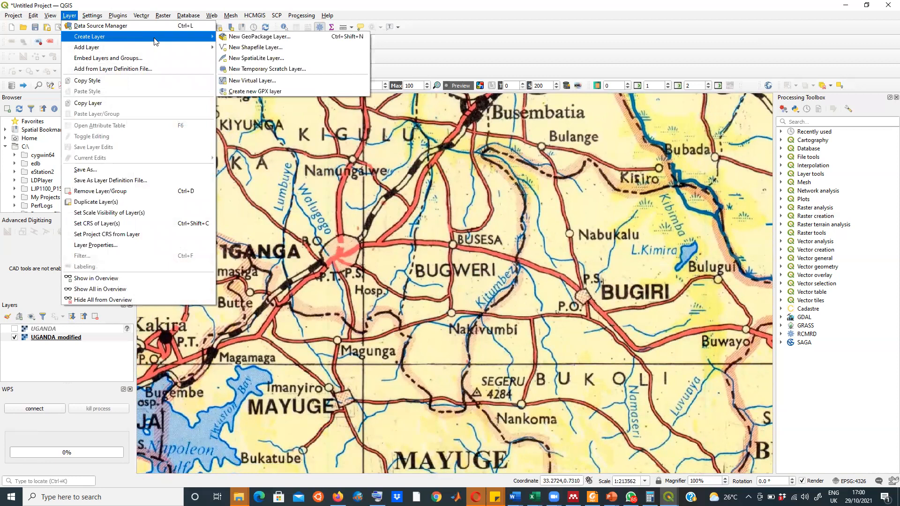
pyautogui.click(269, 47)
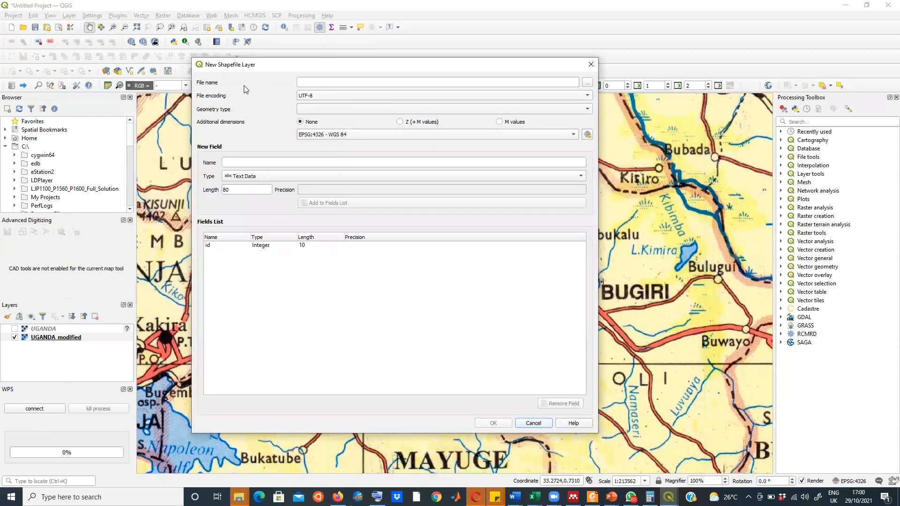
pyautogui.click(587, 84)
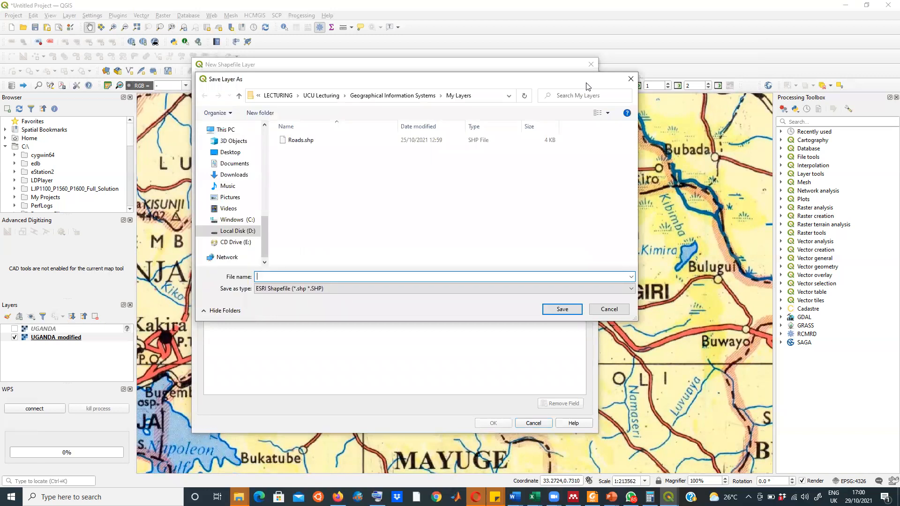
pyautogui.click(630, 79)
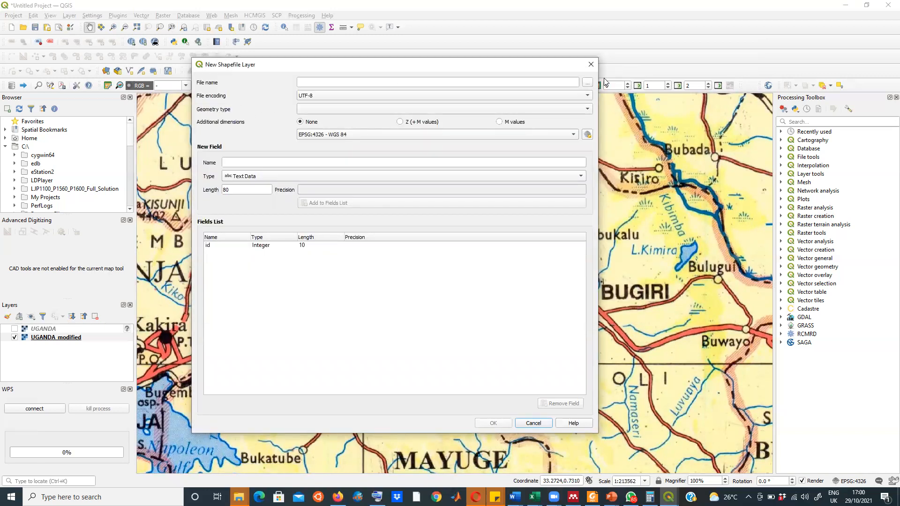
pyautogui.click(587, 83)
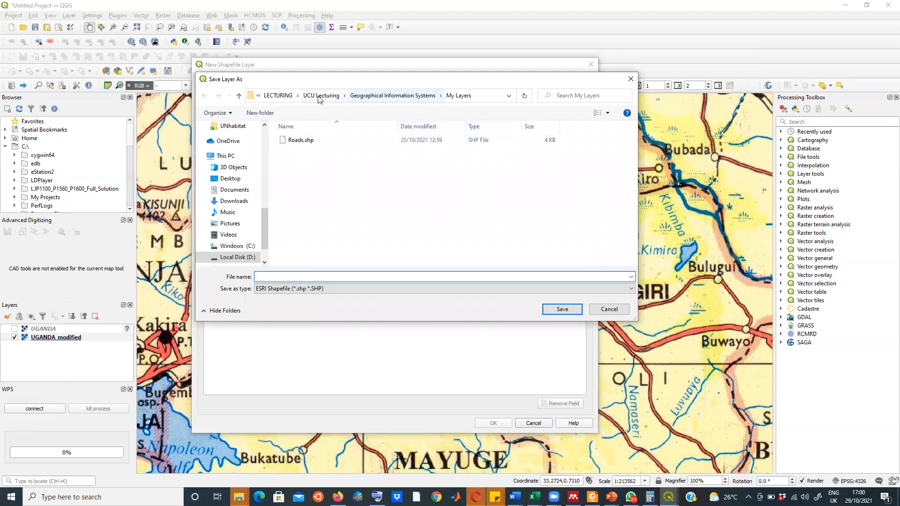
pyautogui.click(278, 95)
pyautogui.click(306, 170)
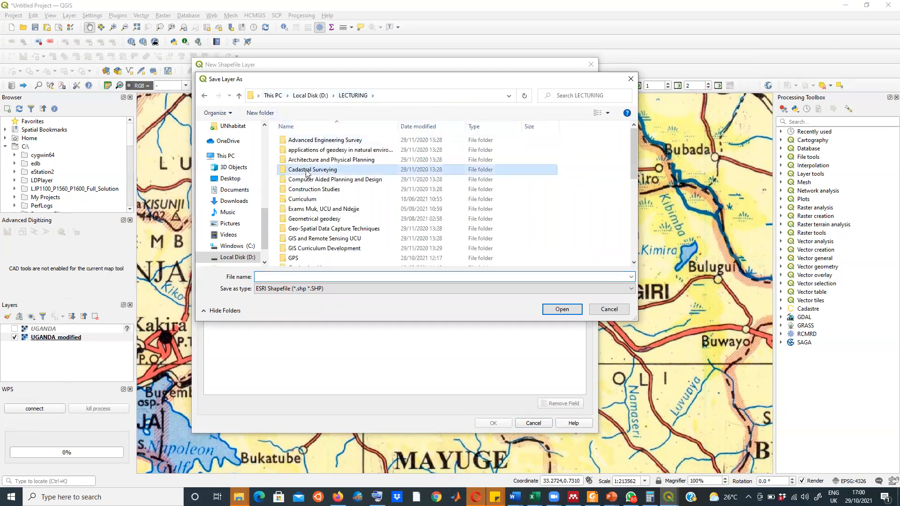
pyautogui.press('s')
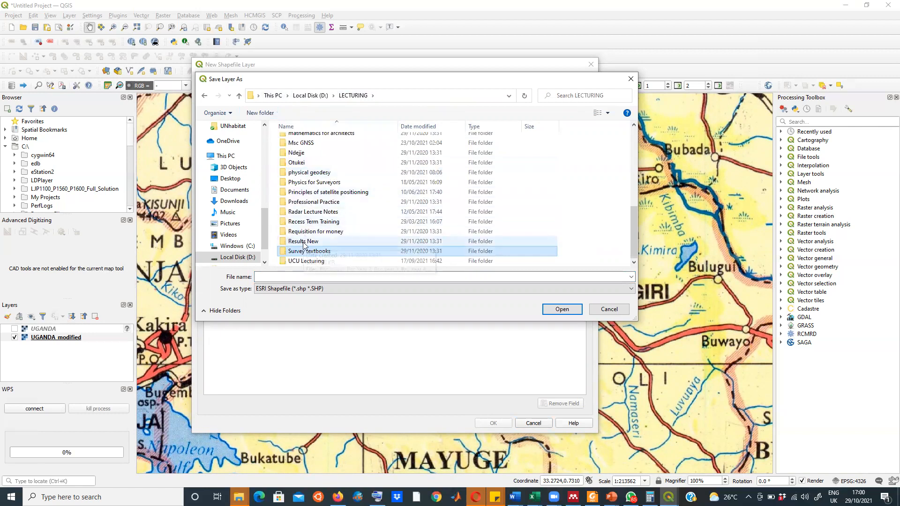
pyautogui.click(310, 222)
pyautogui.press('s')
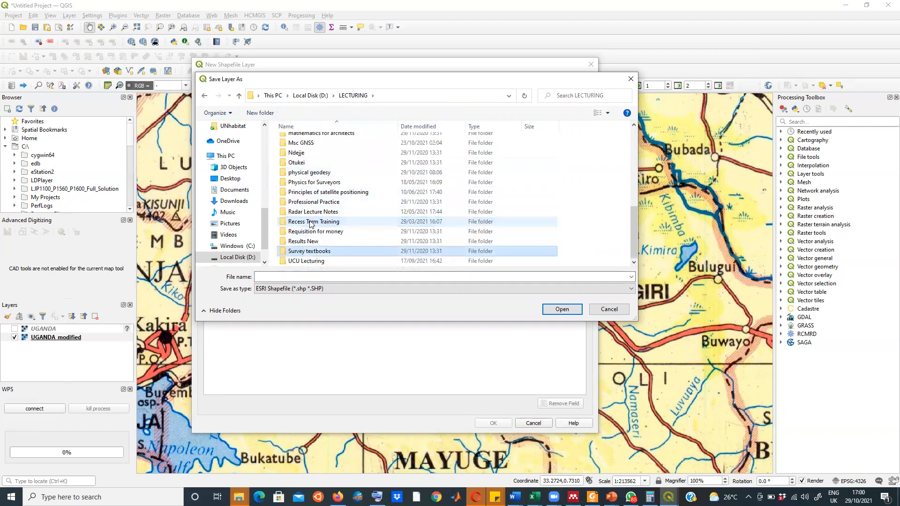
pyautogui.click(307, 204)
pyautogui.press('s')
# Step: Browse to the SPATIAL_DATA folder inside SIDA GIS Centre on Local Disk (D:) as the shapefile's save location
pyautogui.click(226, 156)
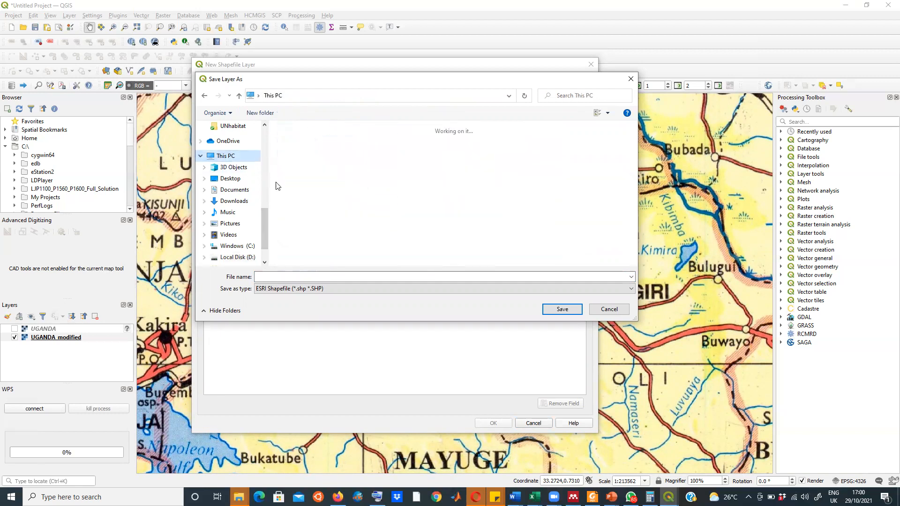
pyautogui.doubleClick(439, 238)
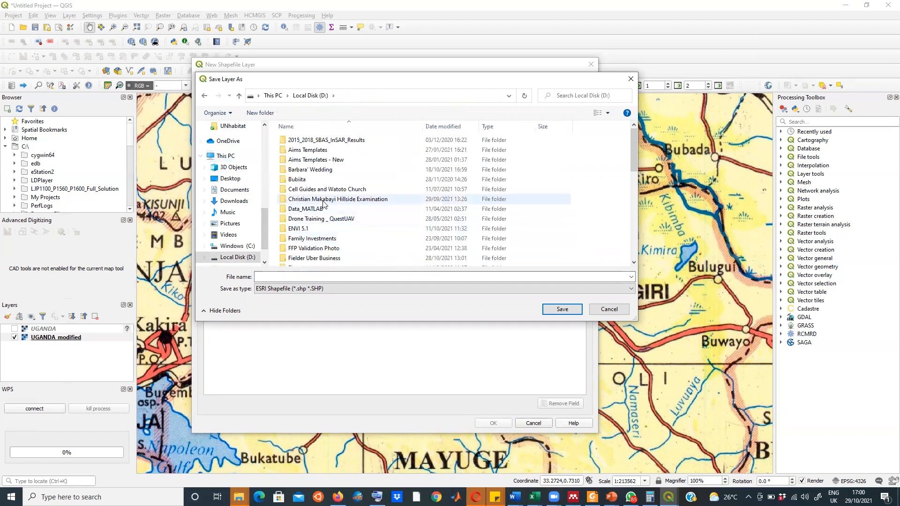
pyautogui.scroll(-5, 318, 201)
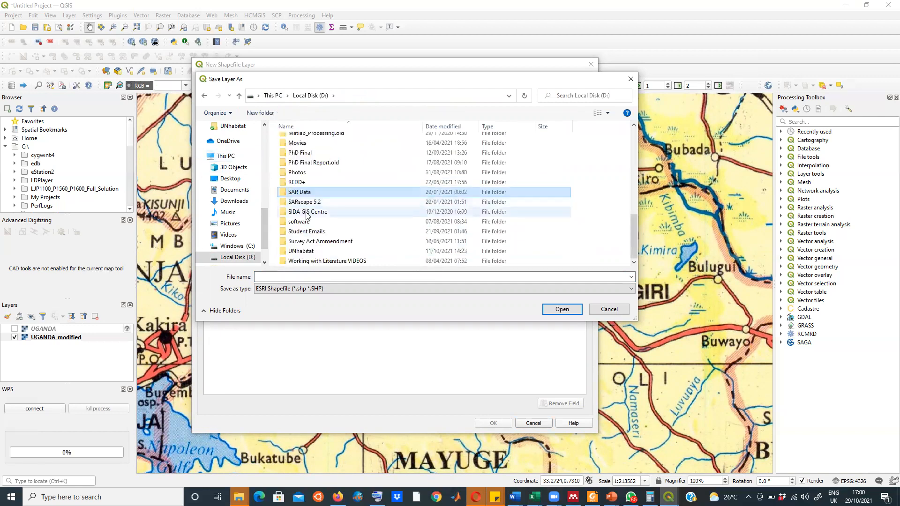
pyautogui.doubleClick(305, 212)
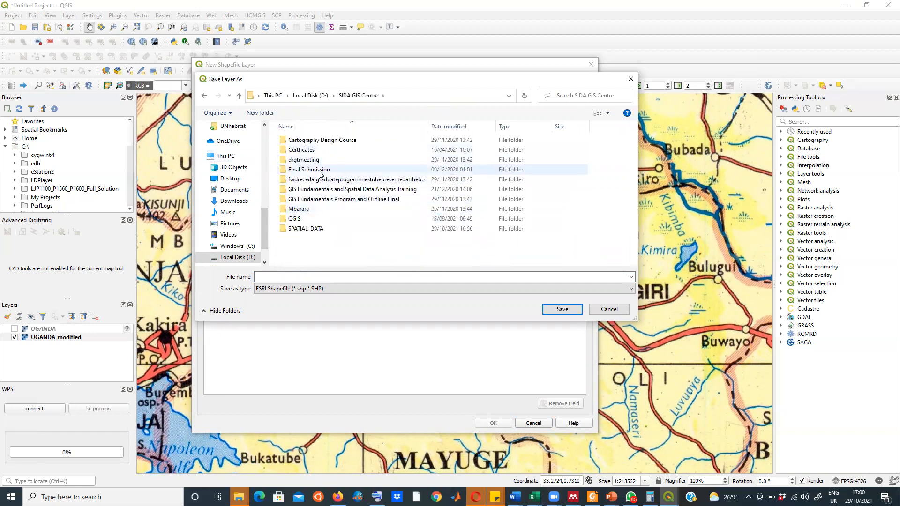
pyautogui.doubleClick(303, 229)
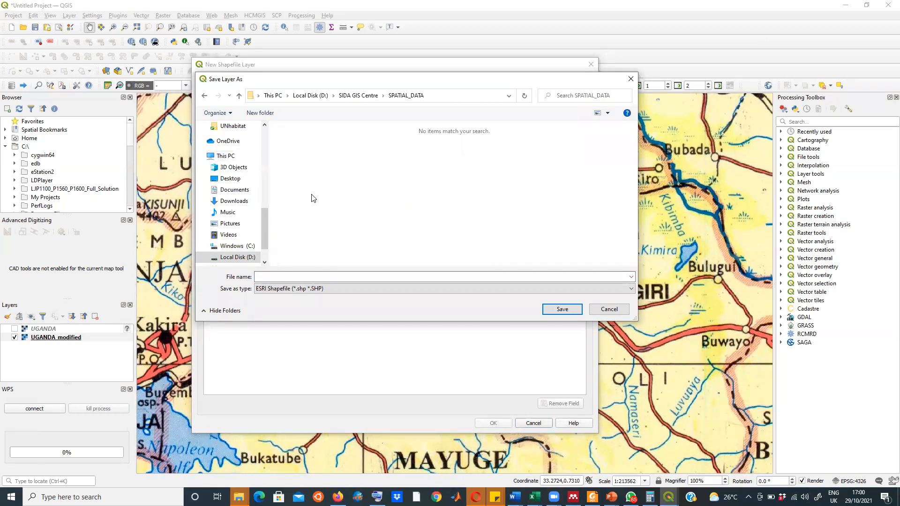
# Step: Create a new folder named Road inside the SPATIAL_DATA folder
pyautogui.click(313, 275)
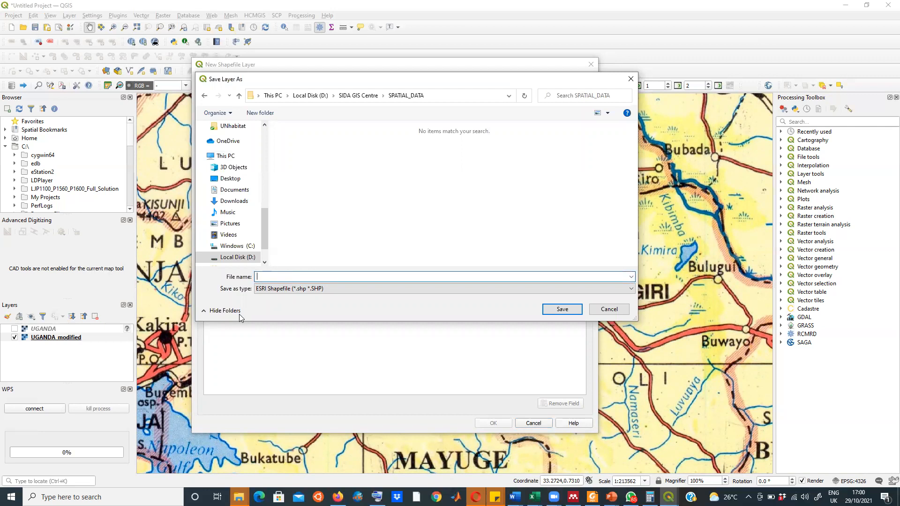
pyautogui.rightClick(363, 169)
pyautogui.moveTo(445, 281)
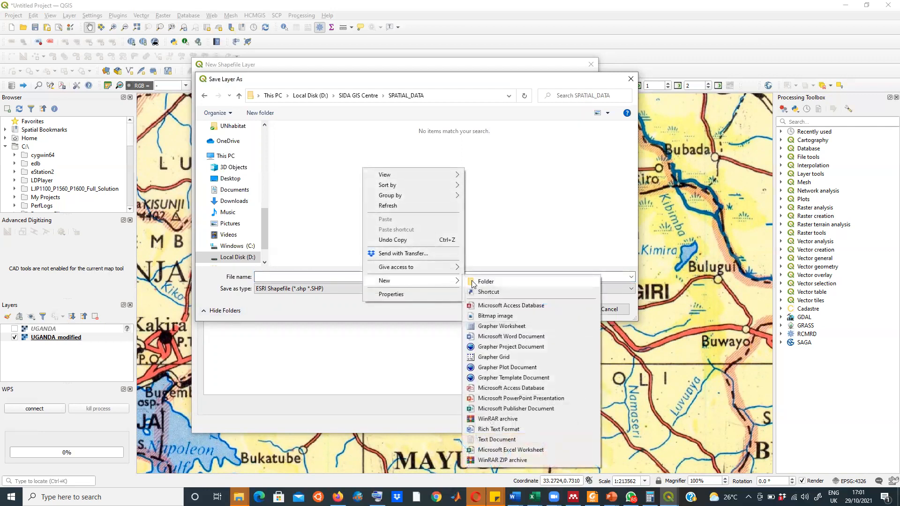
pyautogui.click(485, 281)
pyautogui.write('Road')
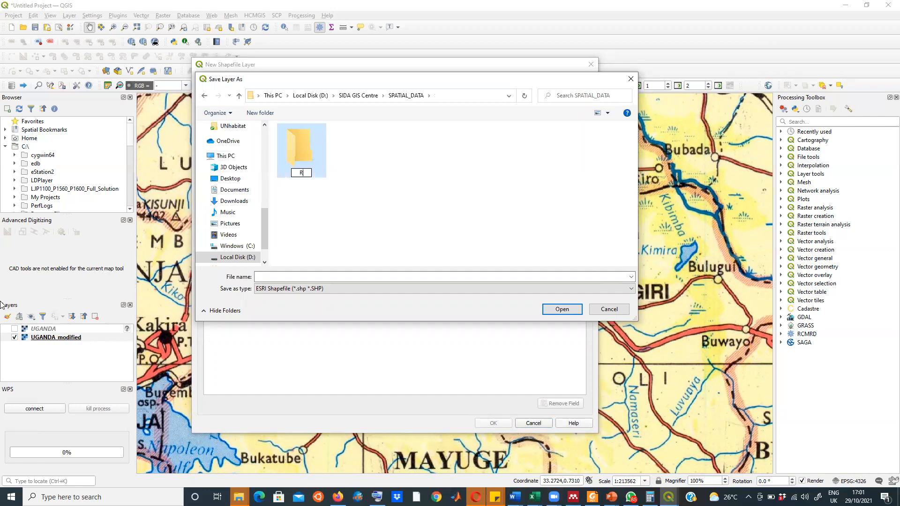
# Step: Name the new folder in SPATIAL_DATA "Lakes Layer"
pyautogui.press('BackSpace')
pyautogui.press('BackSpace')
pyautogui.press('BackSpace')
pyautogui.press('BackSpace')
pyautogui.write('Lakes Layer')
pyautogui.click(379, 211)
# Step: Create a second folder in SPATIAL_DATA named "Rivers Layer", correcting the capital A in its name
pyautogui.rightClick(360, 191)
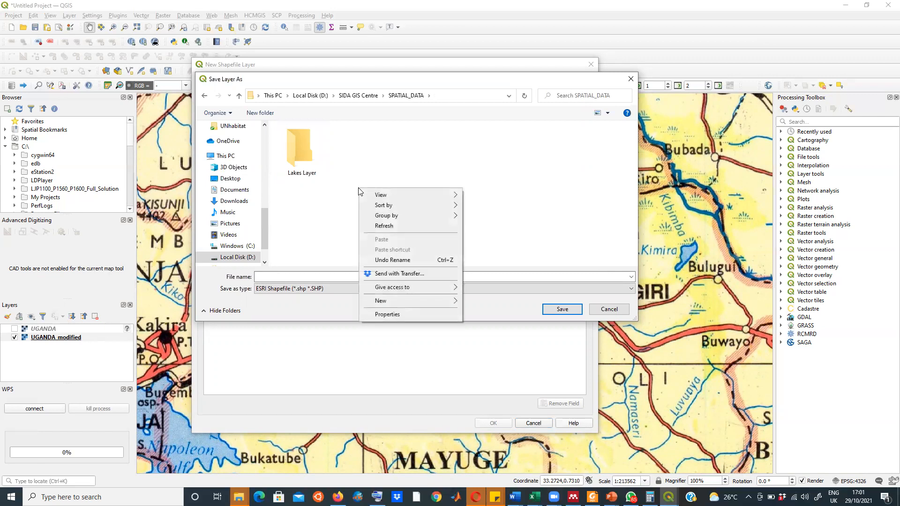
pyautogui.click(474, 301)
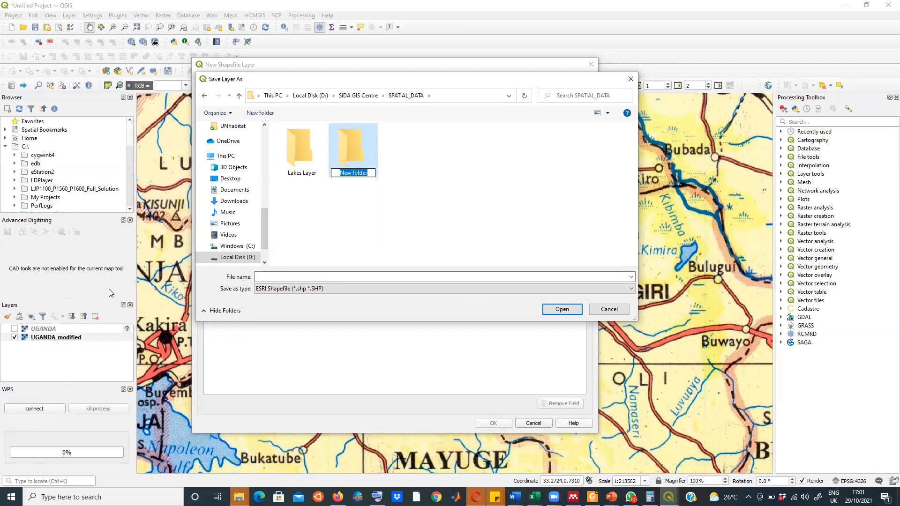
pyautogui.write('Rivers LAyer')
pyautogui.click(354, 195)
pyautogui.click(364, 177)
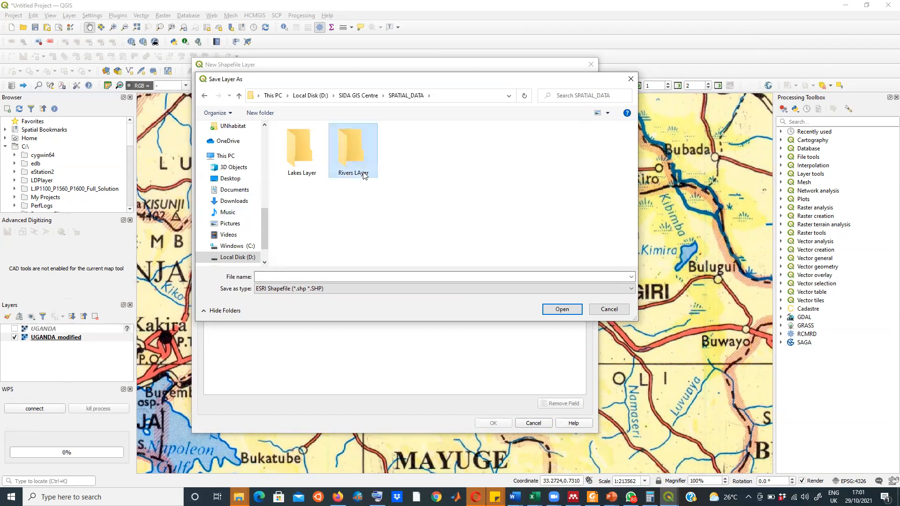
pyautogui.click(364, 173)
pyautogui.click(363, 172)
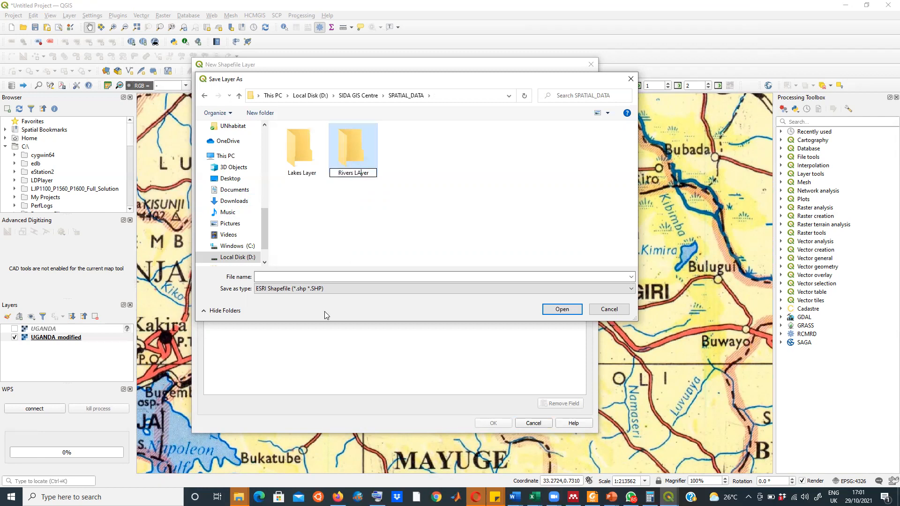
pyautogui.press('BackSpace')
pyautogui.write('a')
pyautogui.click(412, 175)
# Step: Create a third folder in SPATIAL_DATA named "Towns layer"
pyautogui.rightClick(416, 172)
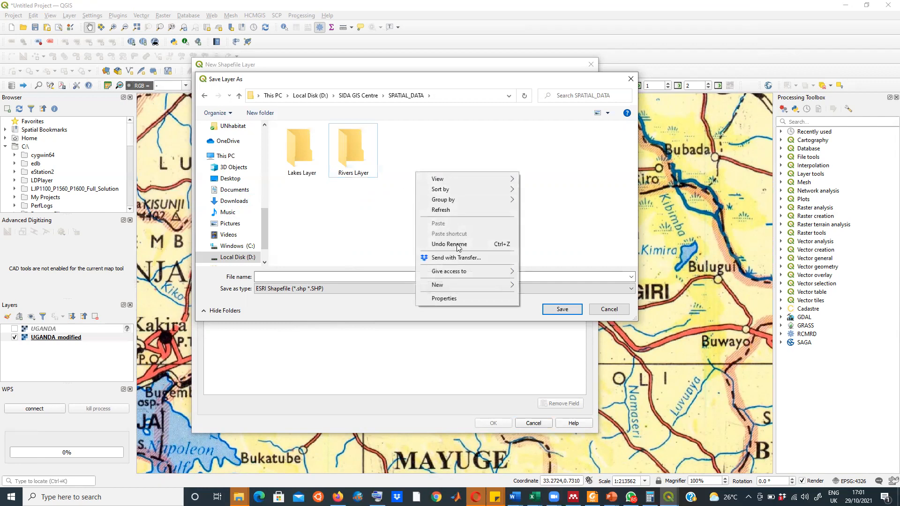
pyautogui.moveTo(483, 285)
pyautogui.click(539, 286)
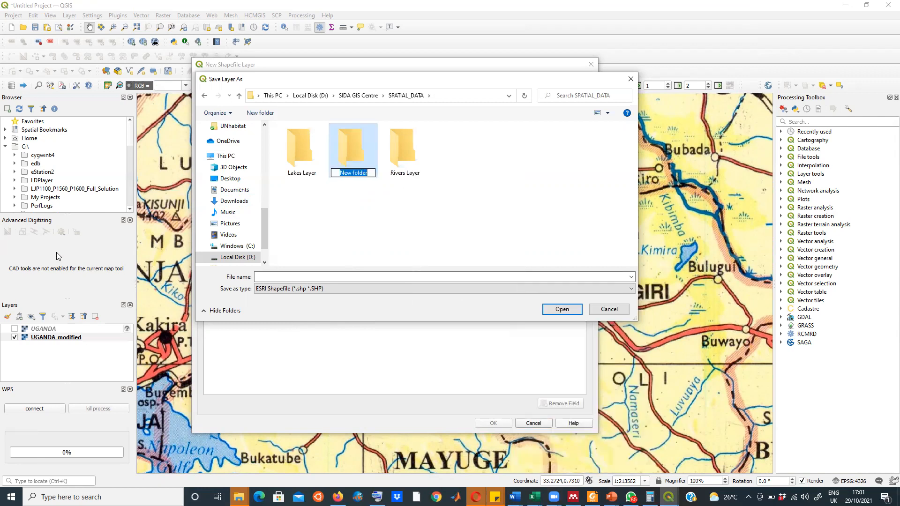
pyautogui.write('Town')
pyautogui.write('s layer')
pyautogui.click(348, 213)
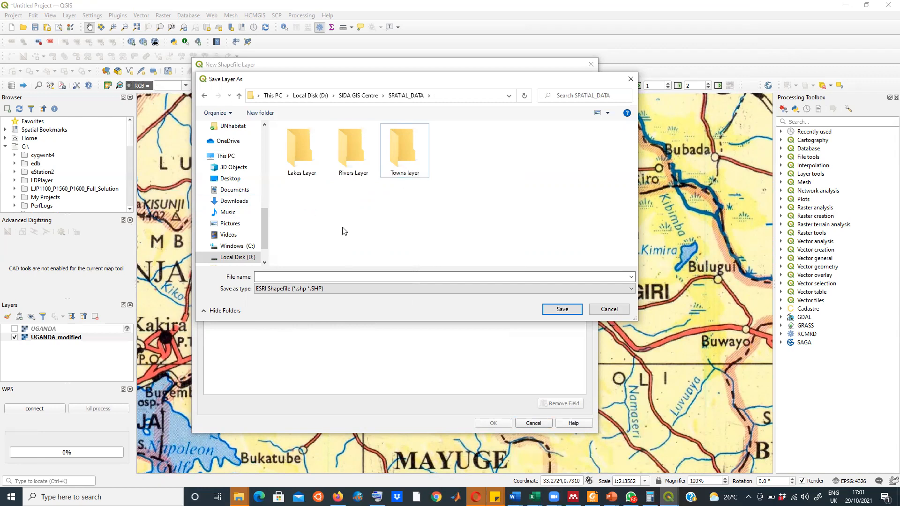
# Step: Save the new shapefile as Lakes inside the Lakes Layer folder and set its geometry type to Polygon
pyautogui.doubleClick(296, 145)
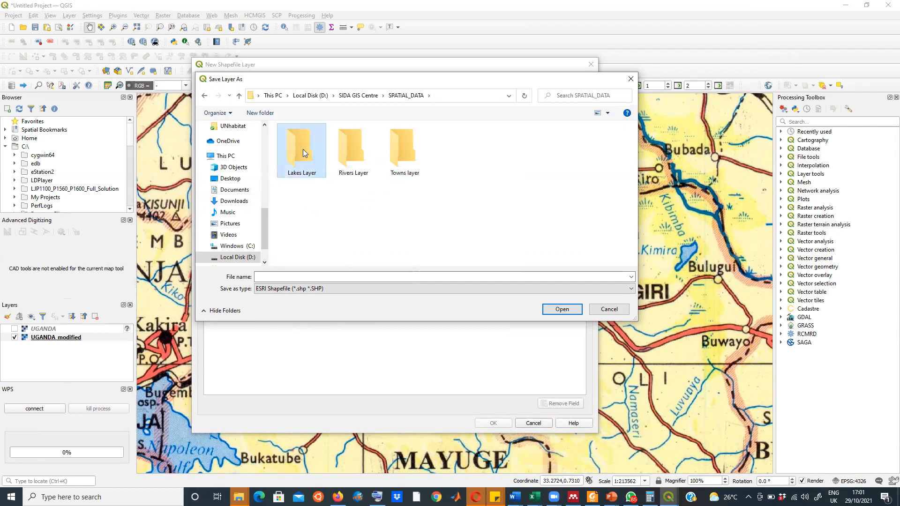
pyautogui.click(263, 277)
pyautogui.write('Lakes')
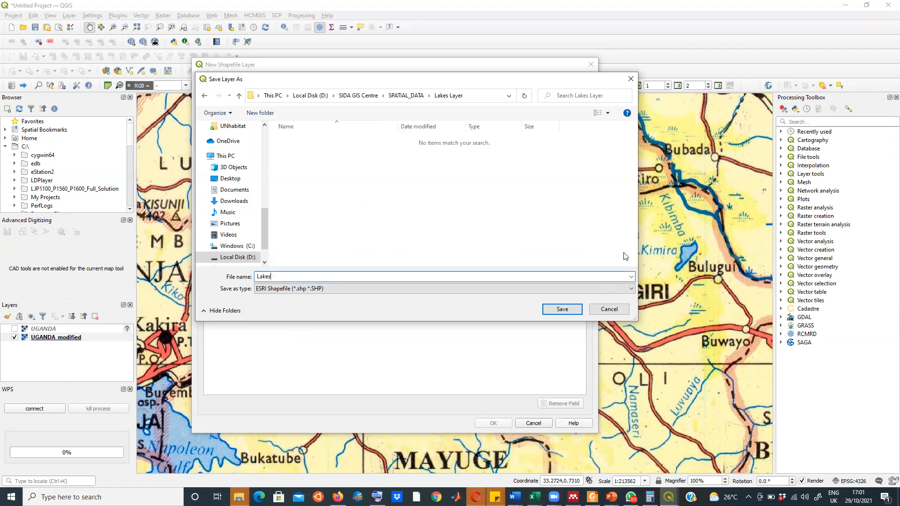
pyautogui.click(572, 309)
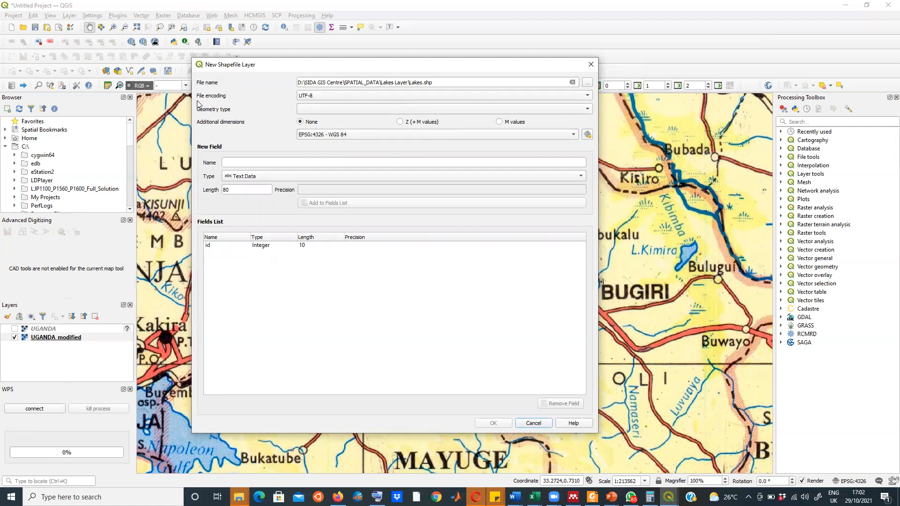
pyautogui.click(588, 110)
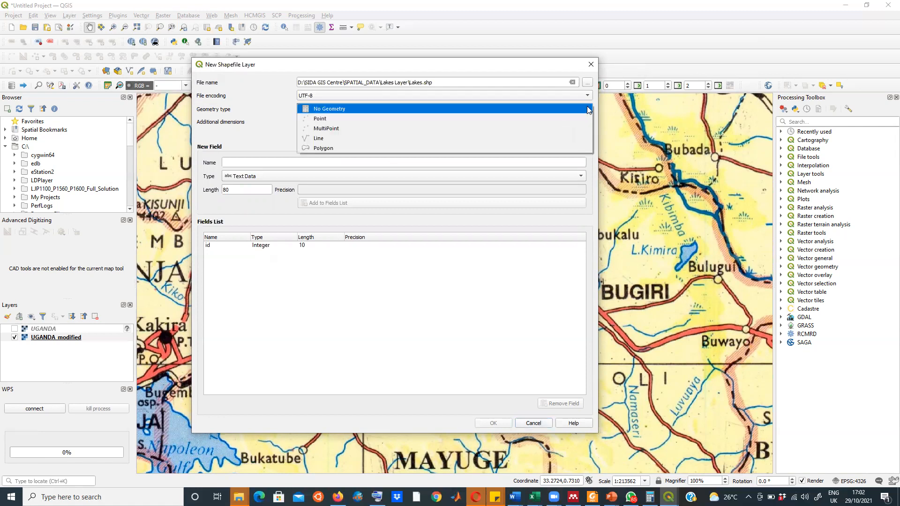
pyautogui.click(419, 148)
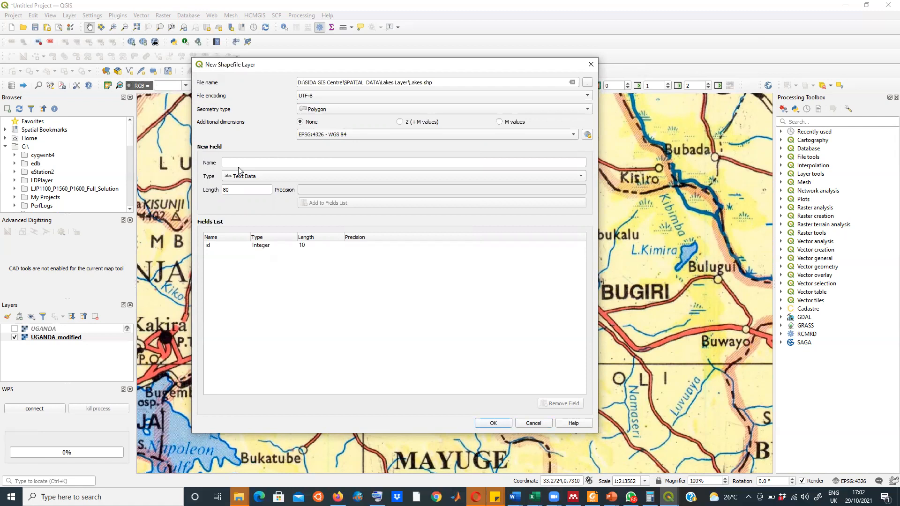
# Step: Add two text data fields of length 80, Name and Type, to the shapefile's fields list
pyautogui.click(239, 164)
pyautogui.write('N')
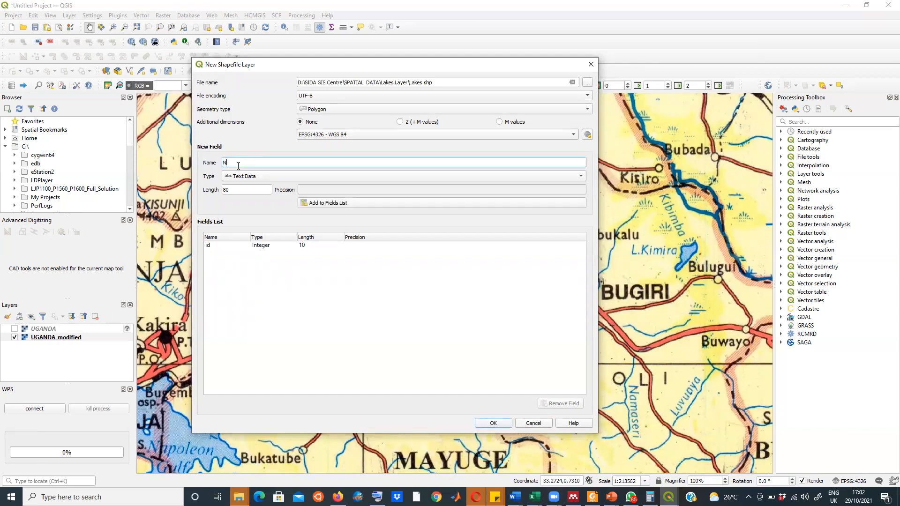
pyautogui.press('BackSpace')
pyautogui.write('La')
pyautogui.press('BackSpace')
pyautogui.press('BackSpace')
pyautogui.write('N')
pyautogui.click(328, 206)
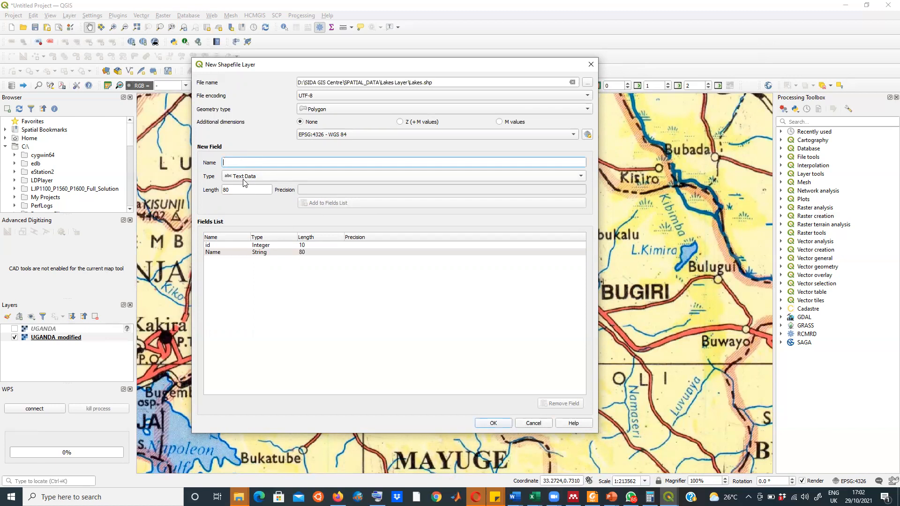
pyautogui.write('Type')
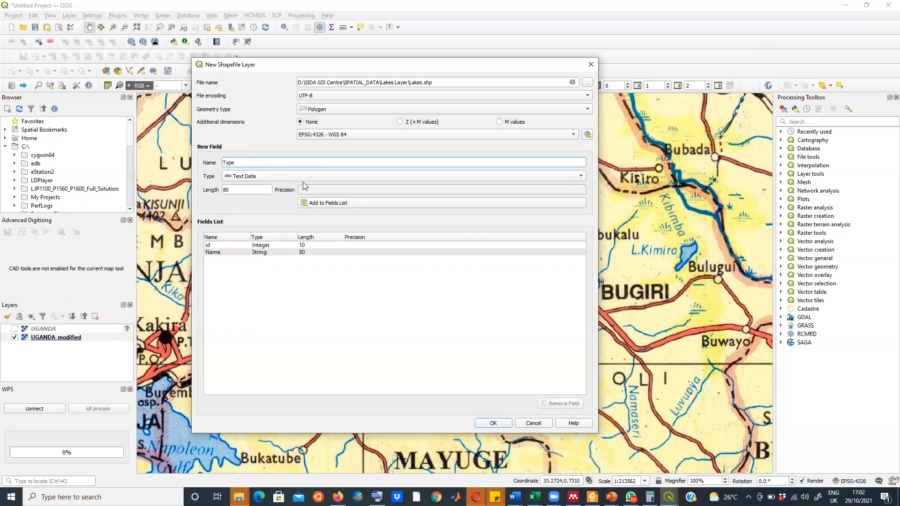
pyautogui.click(329, 203)
# Step: Add a whole number field Depth(m) with length 10 and create the Lakes shapefile layer
pyautogui.write('Depth')
pyautogui.click(578, 177)
pyautogui.click(252, 187)
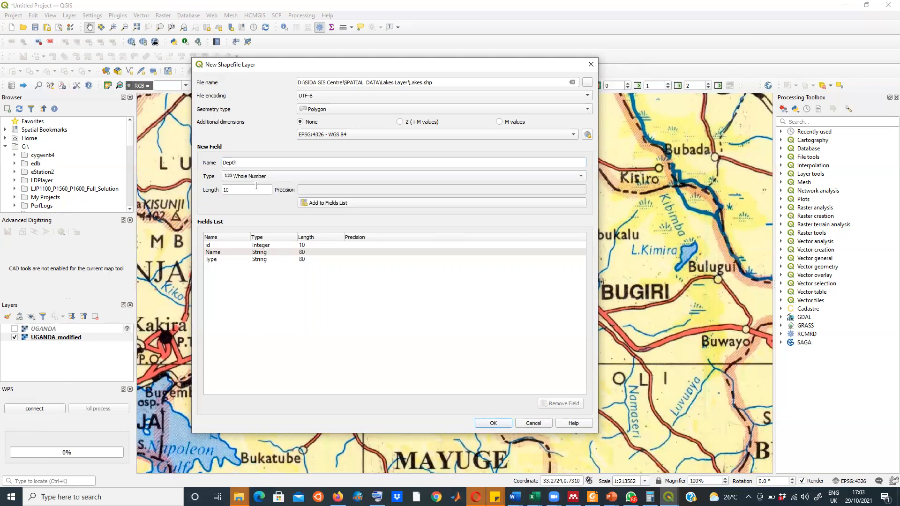
pyautogui.click(249, 160)
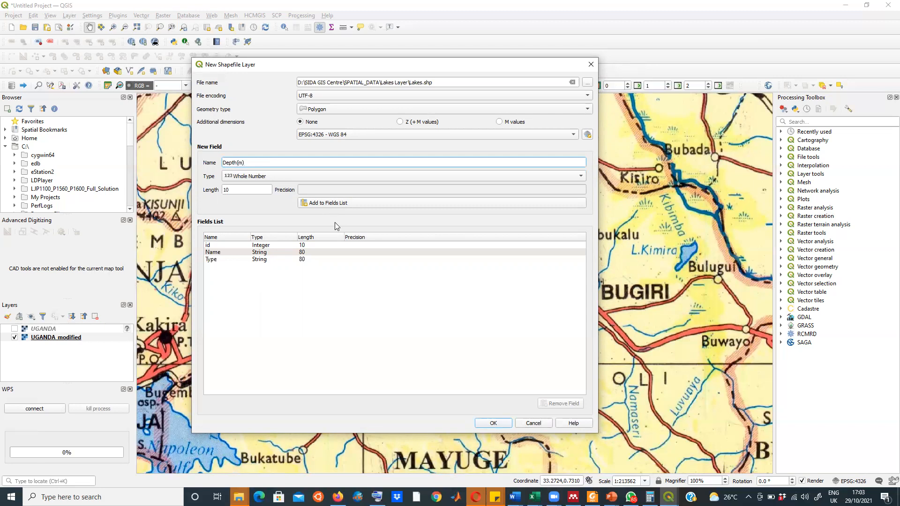
pyautogui.click(328, 205)
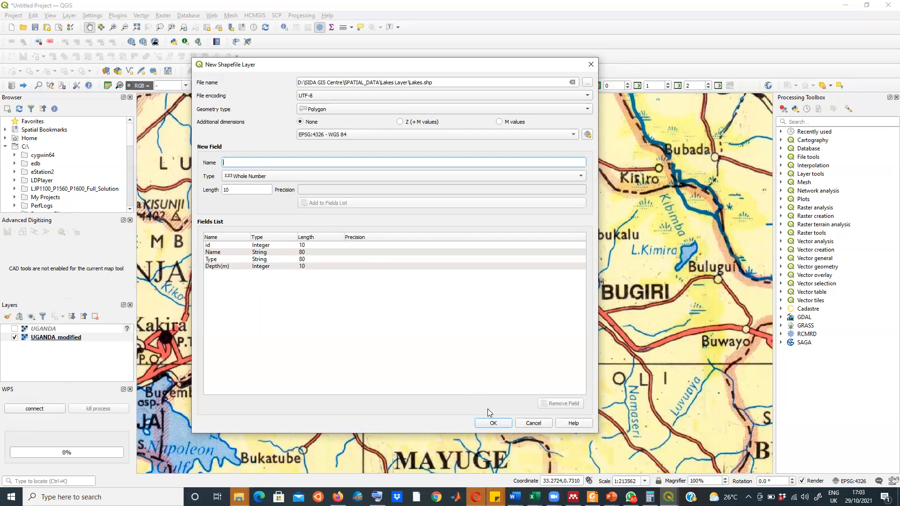
pyautogui.click(494, 423)
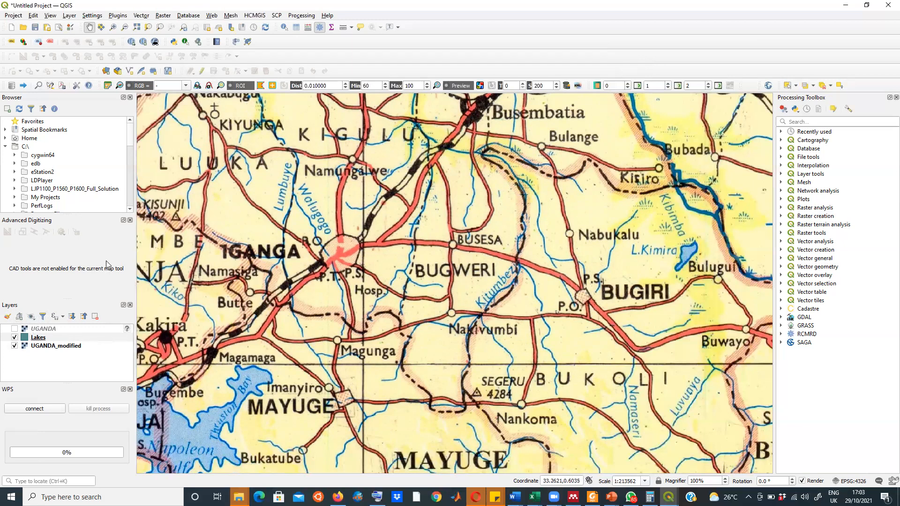
# Step: Turn on editing for the Lakes layer
pyautogui.scroll(-3, 459, 252)
pyautogui.moveTo(413, 366); pyautogui.dragTo(513, 317)
pyautogui.moveTo(238, 114); pyautogui.dragTo(332, 302)
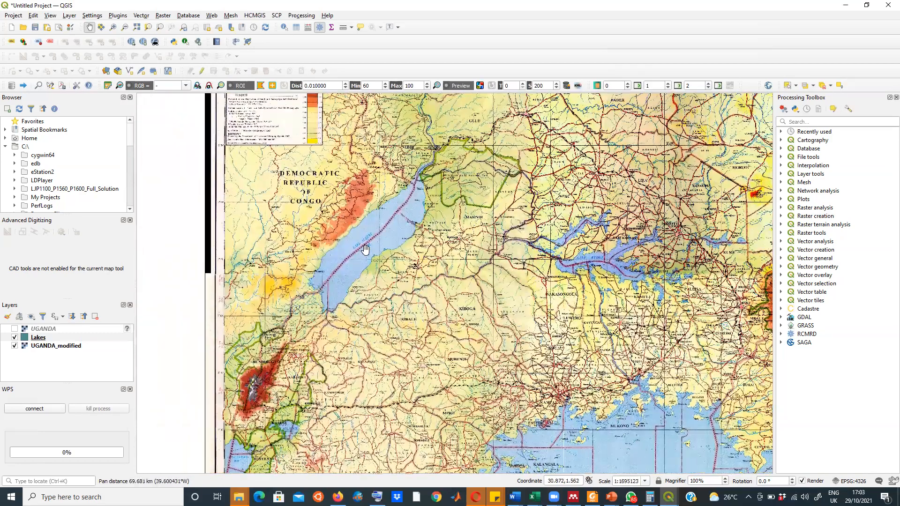
pyautogui.click(38, 339)
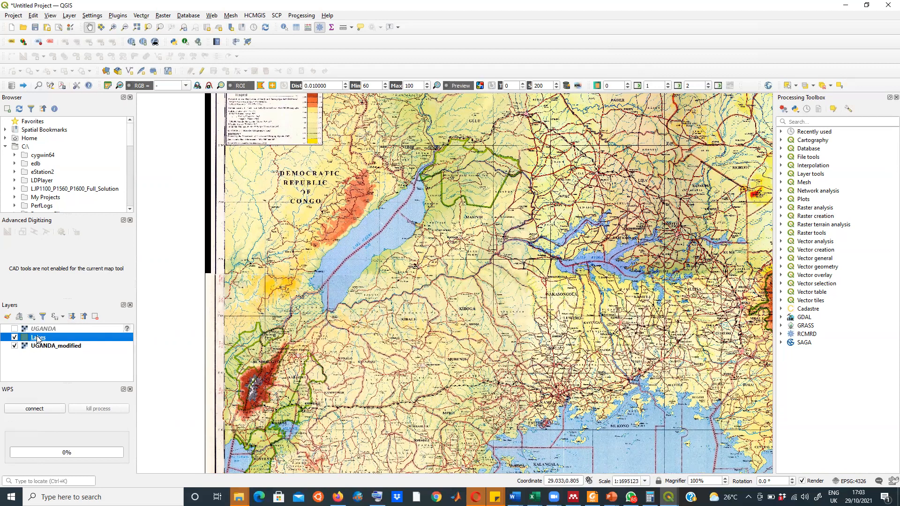
pyautogui.rightClick(38, 339)
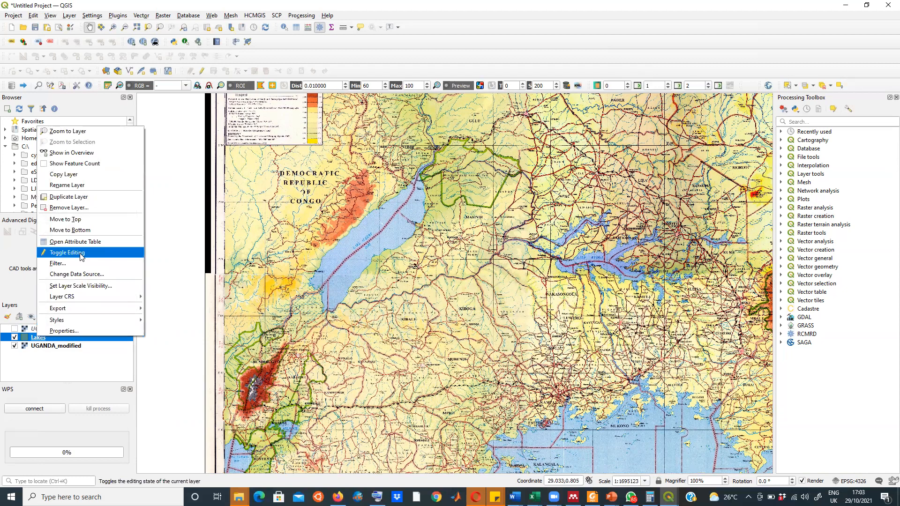
pyautogui.click(63, 379)
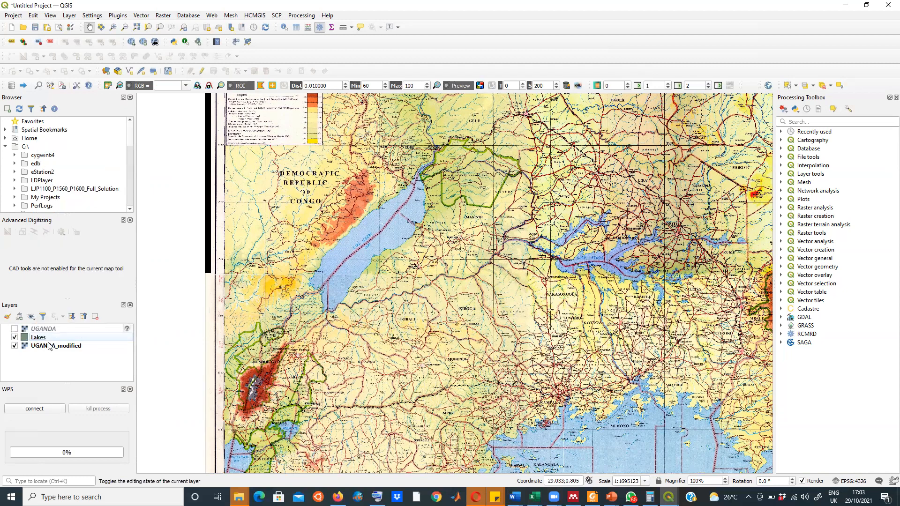
pyautogui.click(45, 338)
pyautogui.rightClick(47, 338)
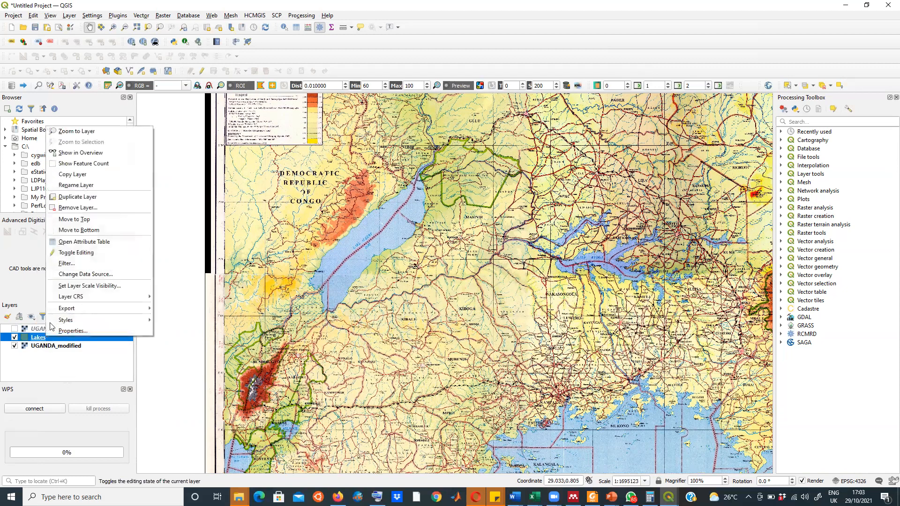
pyautogui.click(66, 253)
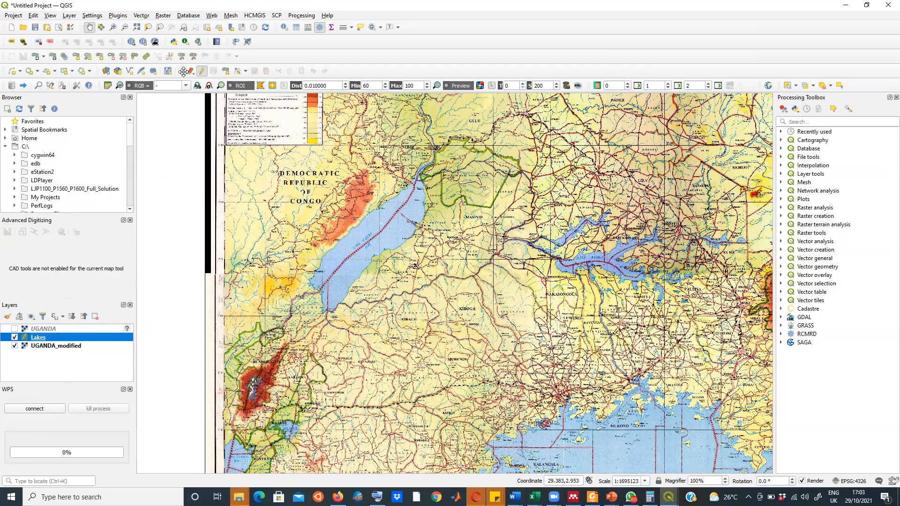
# Step: Float the digitizing toolbar over the map and start a polygon feature along Lake Albert's western shore
pyautogui.moveTo(184, 70); pyautogui.dragTo(366, 145)
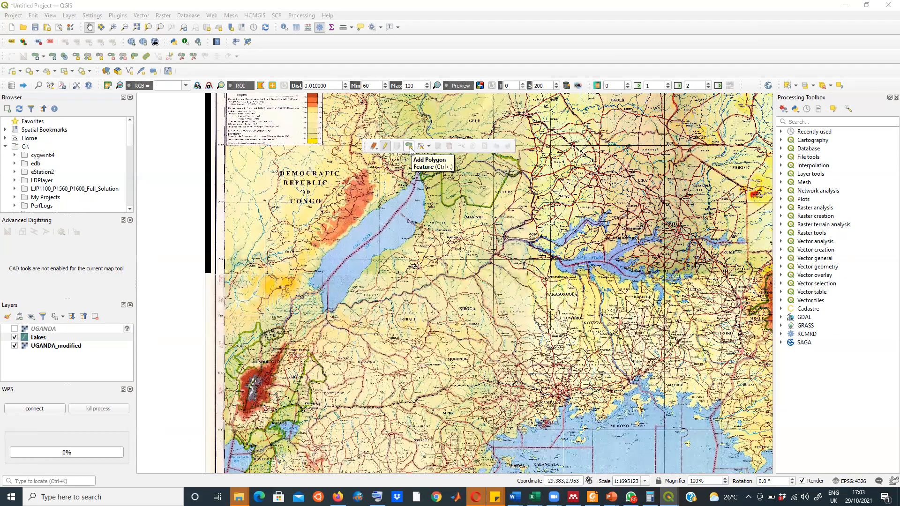
pyautogui.click(411, 149)
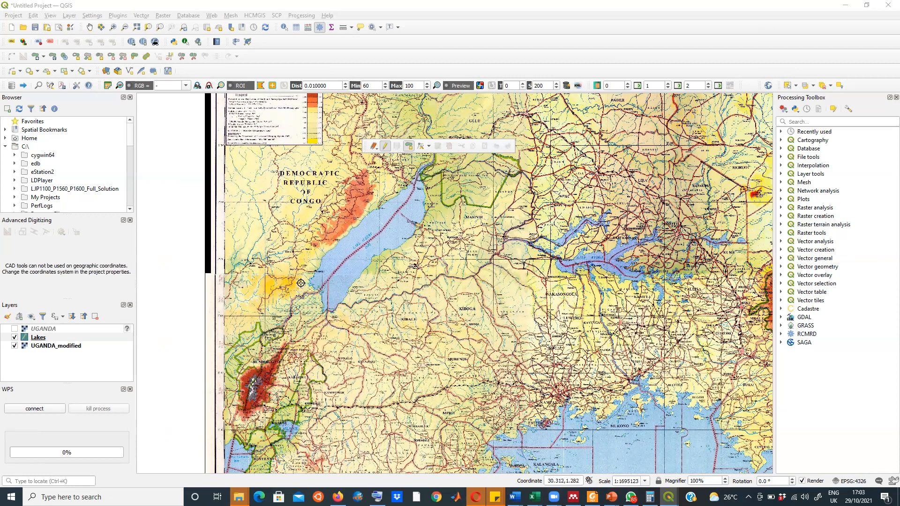
pyautogui.scroll(1, 302, 286)
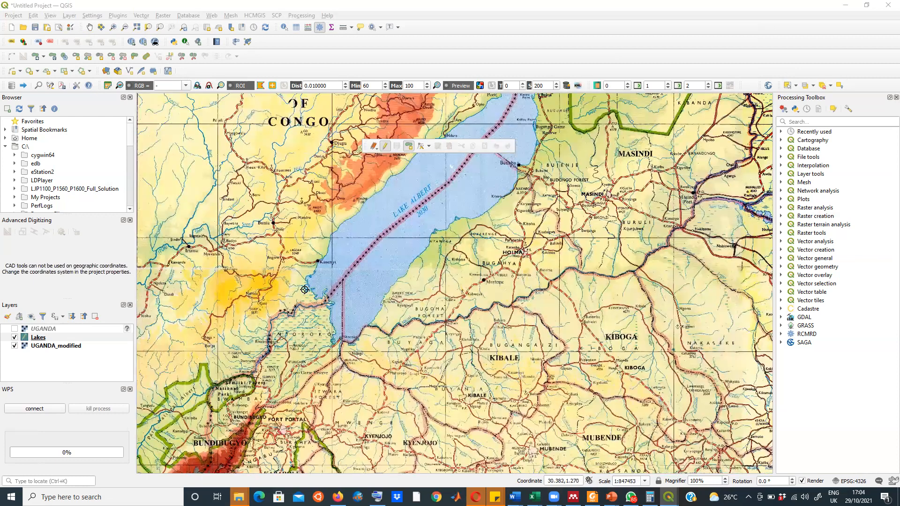
pyautogui.click(314, 273)
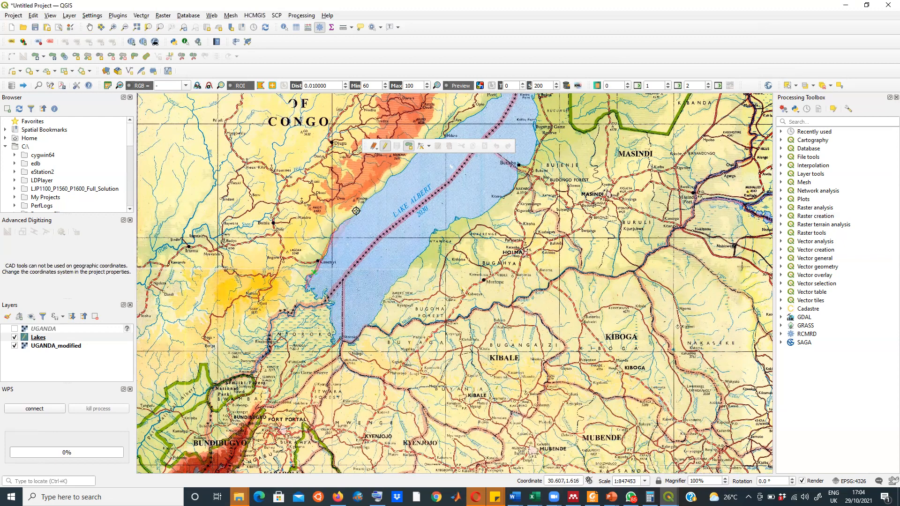
pyautogui.scroll(-3, 366, 270)
pyautogui.scroll(3, 367, 270)
pyautogui.click(380, 205)
pyautogui.click(406, 193)
pyautogui.click(441, 164)
# Step: Continue the polygon around Lake Albert's northern end and down its eastern shore, and finish the feature
pyautogui.scroll(-2, 431, 276)
pyautogui.scroll(3, 439, 254)
pyautogui.scroll(-1, 445, 223)
pyautogui.scroll(-1, 450, 223)
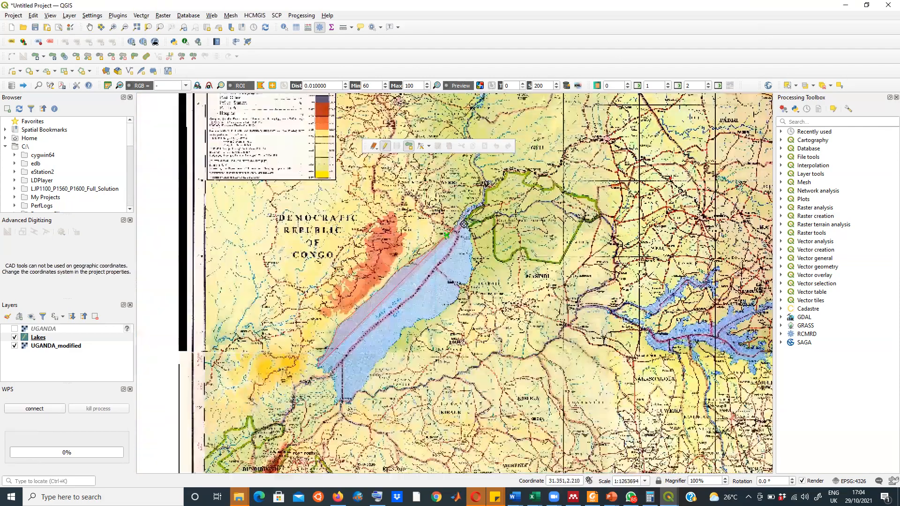
pyautogui.scroll(2, 465, 224)
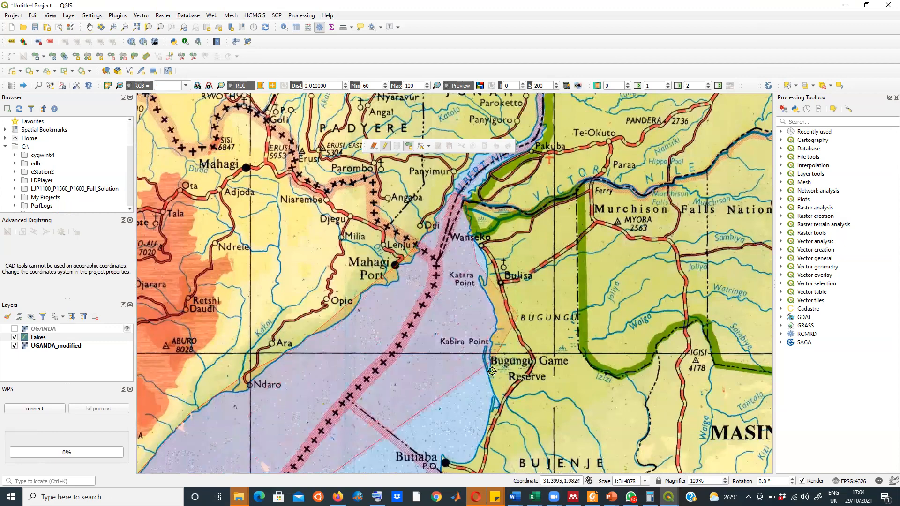
pyautogui.click(491, 403)
pyautogui.scroll(-5, 490, 291)
pyautogui.scroll(4, 493, 358)
pyautogui.scroll(-3, 424, 153)
pyautogui.scroll(3, 469, 291)
pyautogui.scroll(-3, 481, 385)
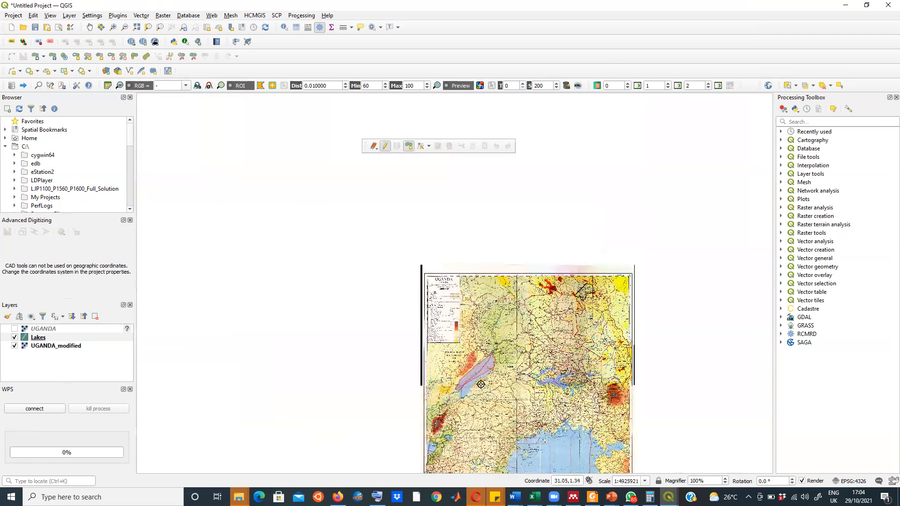
pyautogui.scroll(1, 481, 384)
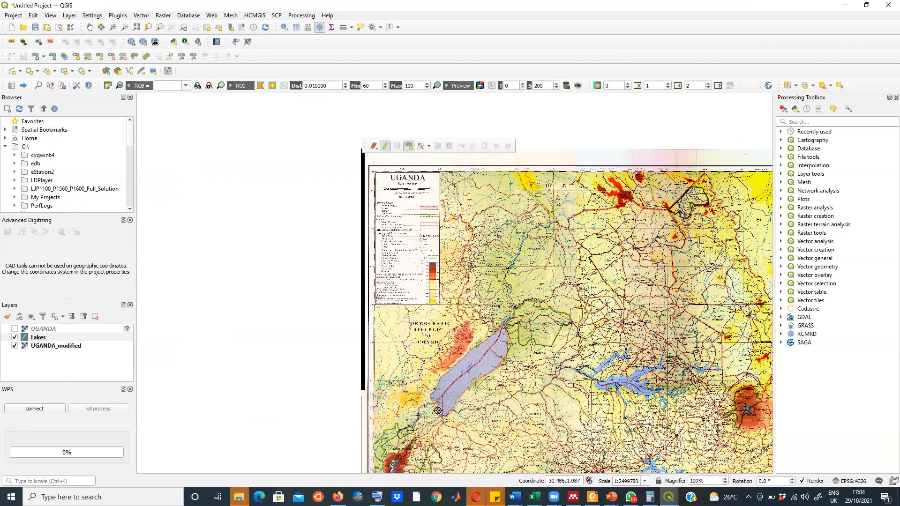
pyautogui.rightClick(437, 402)
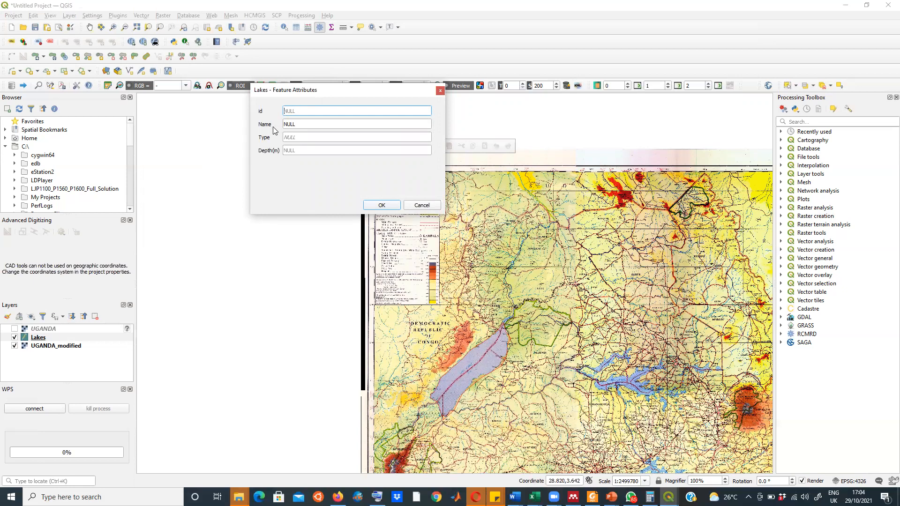
# Step: Record the feature's Name as ALbert, Type as Fresh and Depth(m) as 50, and save its attributes
pyautogui.click(288, 124)
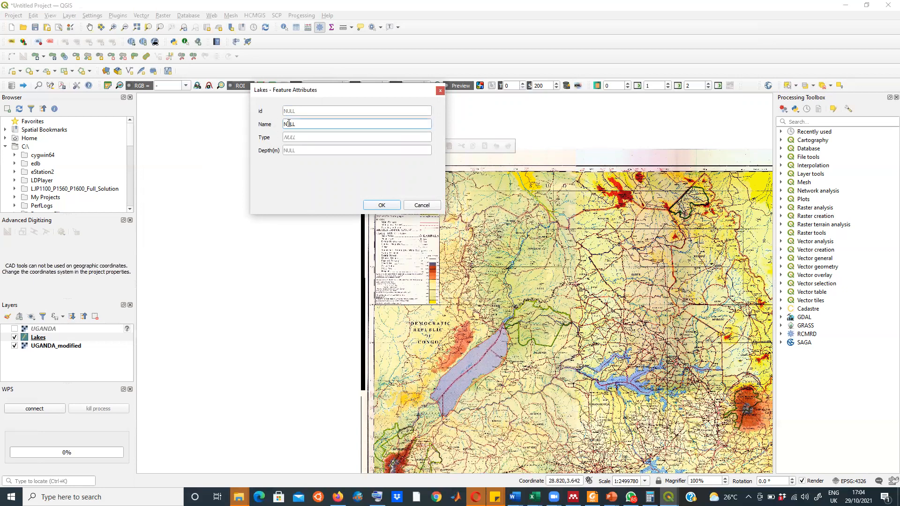
pyautogui.write('ALbert')
pyautogui.click(299, 137)
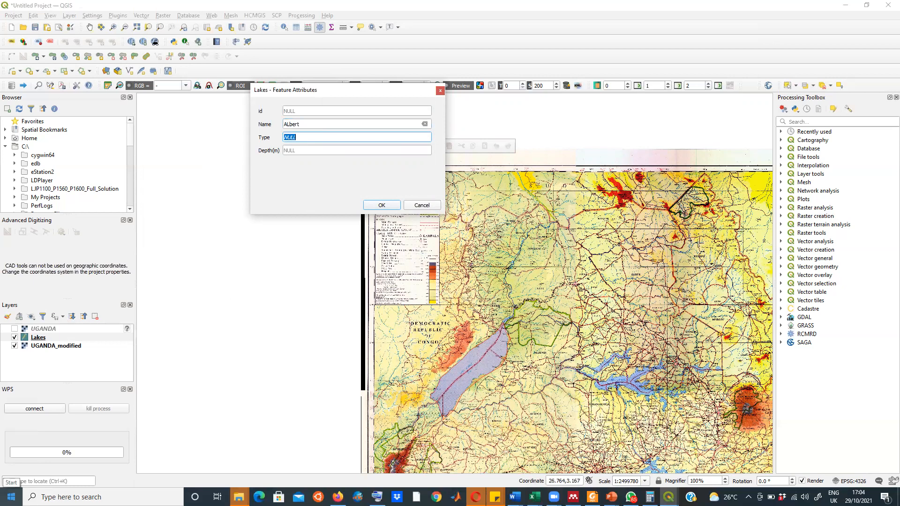
pyautogui.write('Fresh')
pyautogui.click(322, 150)
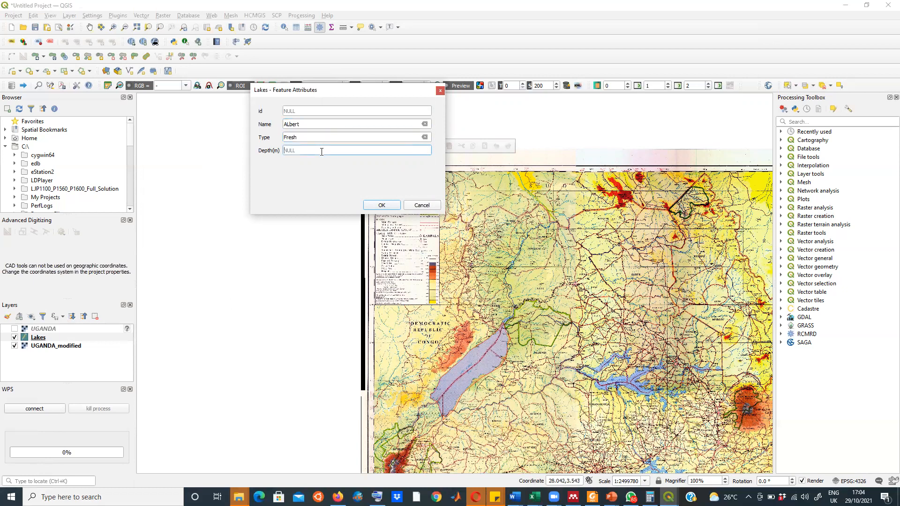
pyautogui.write('50')
pyautogui.click(385, 208)
# Step: Start a polygon feature along Lake Edward's northern shore towards Katwe
pyautogui.scroll(-2, 492, 379)
pyautogui.scroll(2, 492, 389)
pyautogui.scroll(-2, 501, 384)
pyautogui.scroll(1, 452, 354)
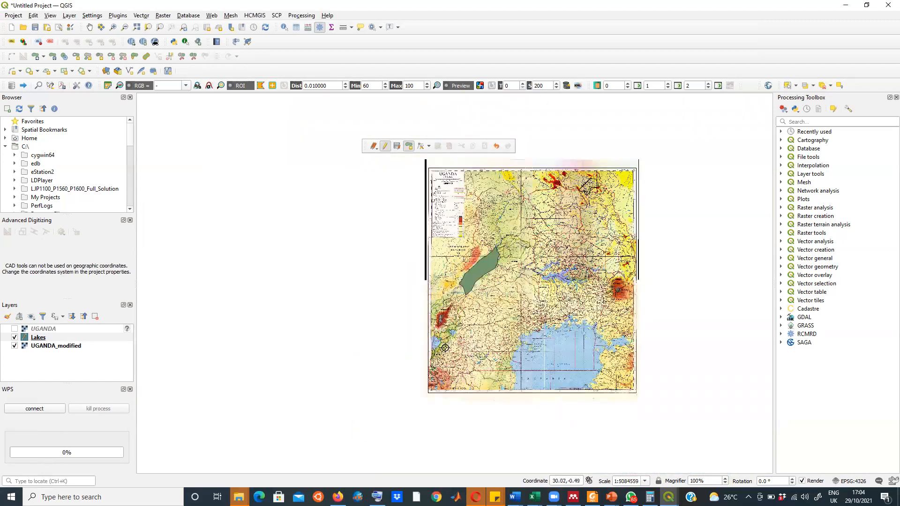
pyautogui.scroll(3, 445, 348)
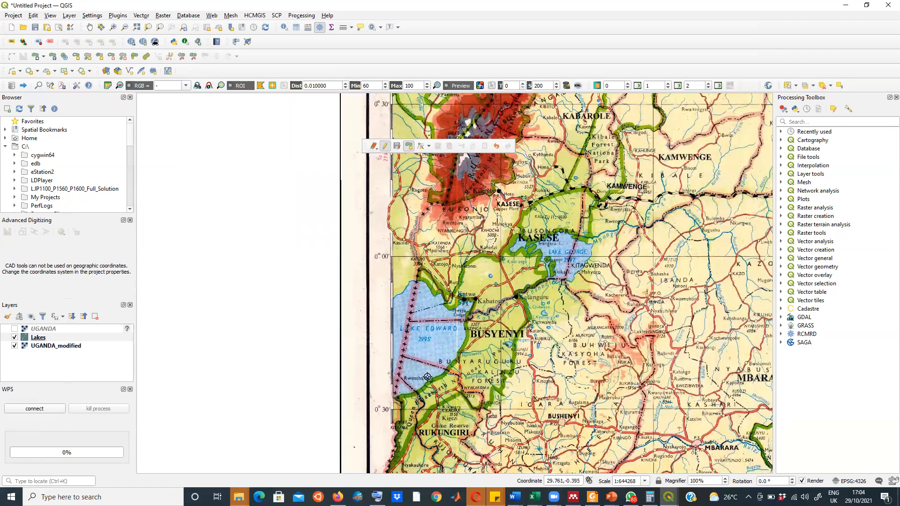
pyautogui.click(412, 280)
pyautogui.click(426, 289)
pyautogui.click(437, 295)
pyautogui.click(443, 303)
pyautogui.click(449, 311)
# Step: Continue the polygon down Lake Edward's eastern shore to its southern end, finish the feature and name it Edward
pyautogui.click(474, 301)
pyautogui.click(469, 319)
pyautogui.click(467, 335)
pyautogui.click(461, 351)
pyautogui.click(454, 365)
pyautogui.click(440, 378)
pyautogui.click(425, 385)
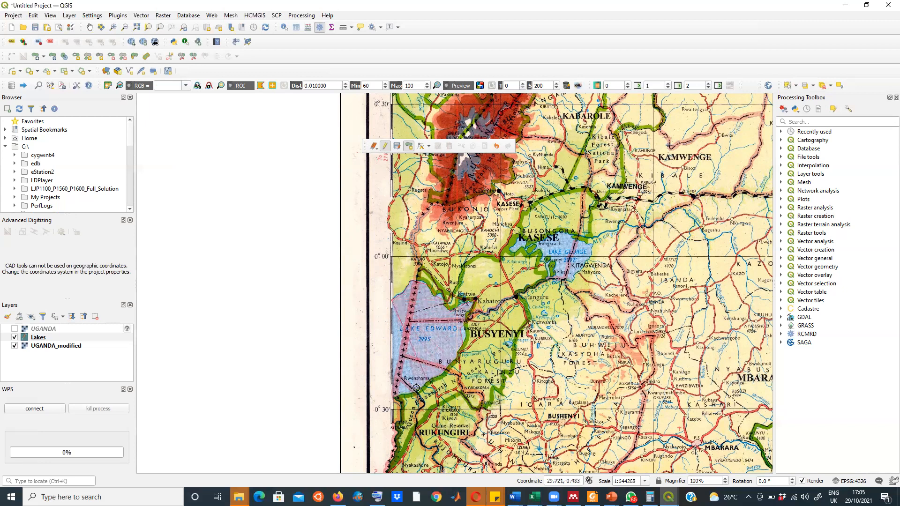
pyautogui.click(392, 396)
pyautogui.rightClick(392, 393)
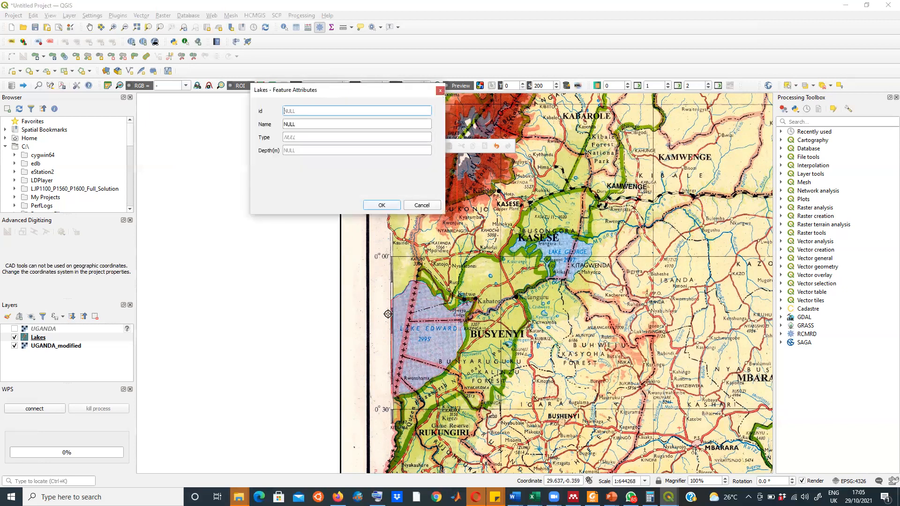
pyautogui.click(297, 125)
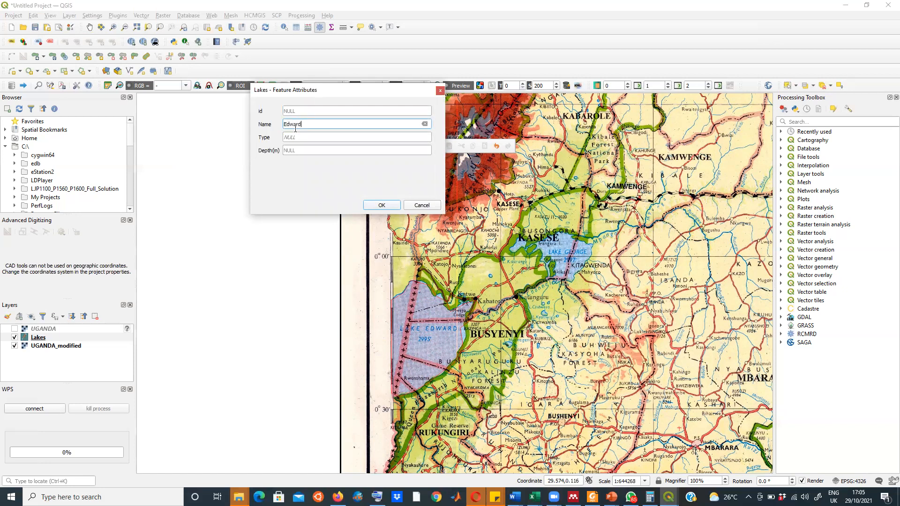
pyautogui.click(380, 206)
# Step: Start a polygon feature from Lake George's western arm along its southwestern shore to the Kazinga Channel outlet
pyautogui.scroll(1, 542, 302)
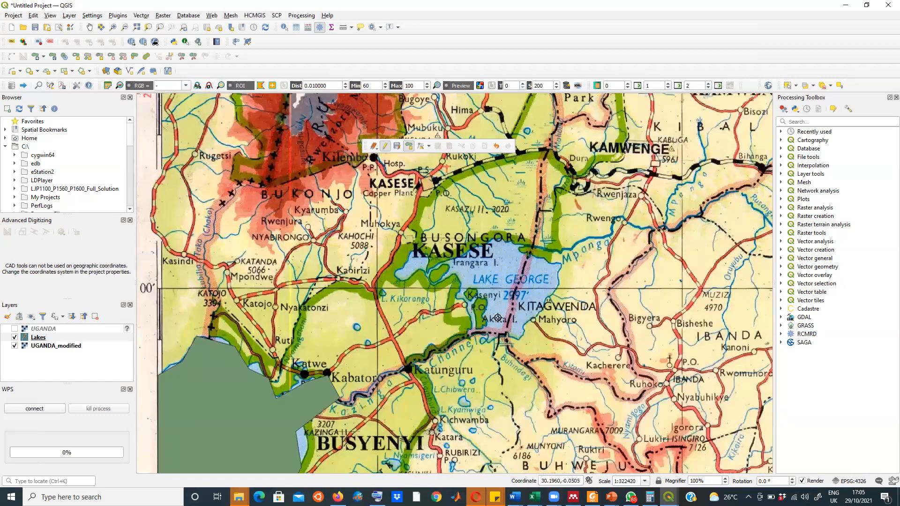
pyautogui.scroll(1, 498, 317)
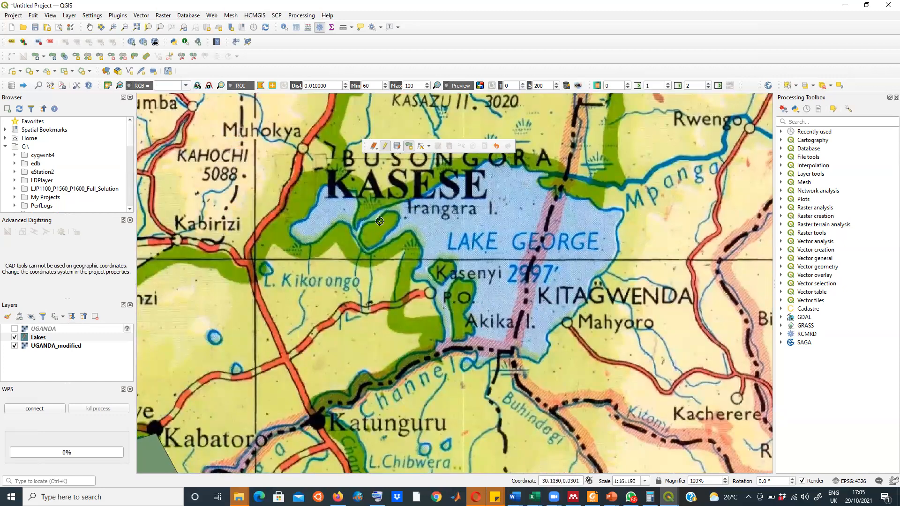
pyautogui.click(294, 226)
pyautogui.click(300, 241)
pyautogui.click(312, 243)
pyautogui.click(325, 235)
pyautogui.click(334, 227)
pyautogui.click(351, 224)
pyautogui.click(358, 241)
pyautogui.click(367, 251)
pyautogui.click(406, 238)
pyautogui.click(421, 242)
pyautogui.click(422, 258)
pyautogui.click(414, 269)
pyautogui.click(411, 281)
pyautogui.click(429, 289)
pyautogui.click(442, 313)
pyautogui.click(446, 345)
pyautogui.click(475, 358)
pyautogui.click(498, 364)
# Step: Continue the polygon up Lake George's eastern shore and back along its northern shore, and finish the feature
pyautogui.click(538, 362)
pyautogui.click(549, 341)
pyautogui.click(554, 317)
pyautogui.click(575, 306)
pyautogui.click(592, 282)
pyautogui.click(618, 254)
pyautogui.click(628, 228)
pyautogui.click(609, 189)
pyautogui.click(566, 169)
pyautogui.click(526, 167)
pyautogui.click(481, 170)
pyautogui.click(451, 184)
pyautogui.click(418, 204)
pyautogui.click(360, 215)
pyautogui.click(349, 198)
pyautogui.click(345, 185)
pyautogui.click(335, 183)
pyautogui.click(321, 186)
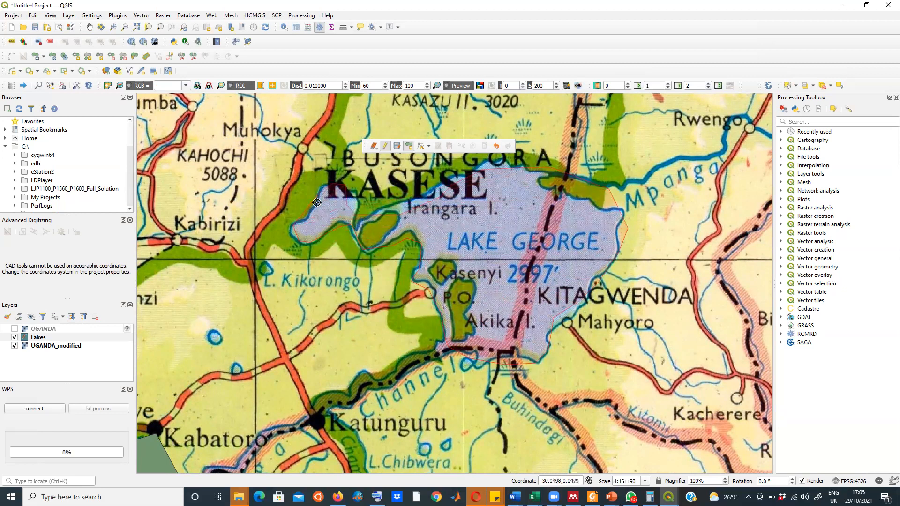
pyautogui.rightClick(318, 204)
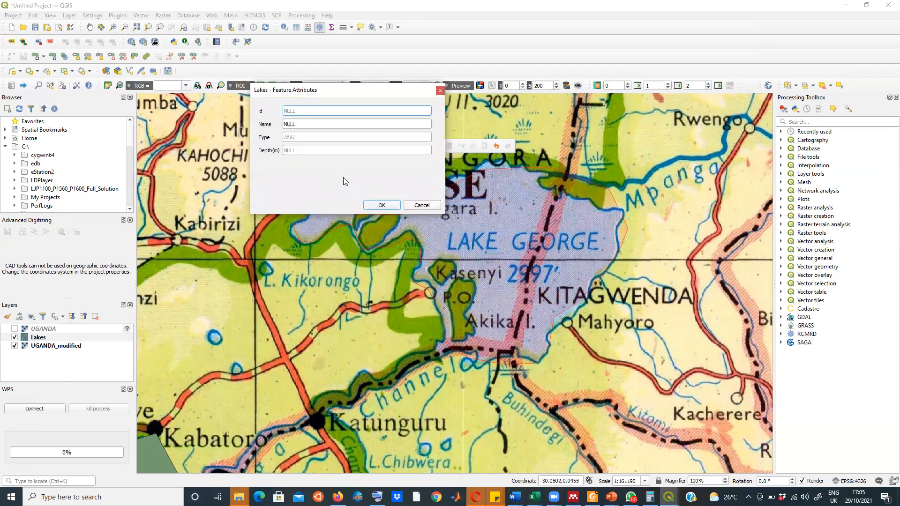
# Step: Name the new lake feature George and save its attributes
pyautogui.click(294, 123)
pyautogui.write('George')
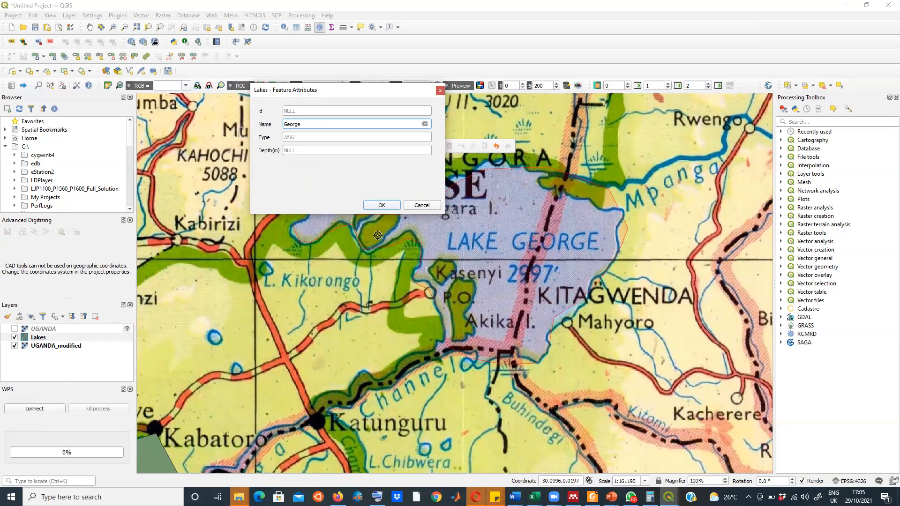
pyautogui.click(382, 205)
# Step: Start a polygon feature up Lake Victoria's western shore from the map's southern edge
pyautogui.scroll(-4, 338, 226)
pyautogui.scroll(-2, 326, 239)
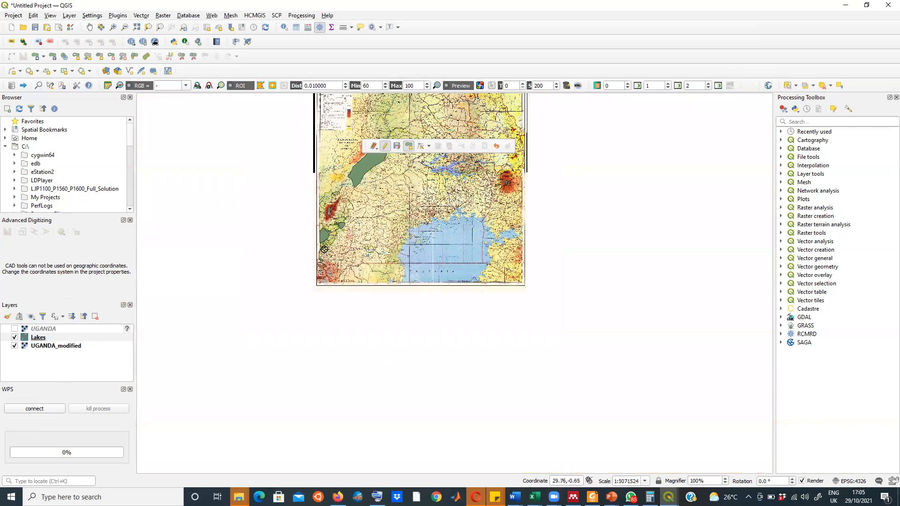
pyautogui.scroll(2, 413, 238)
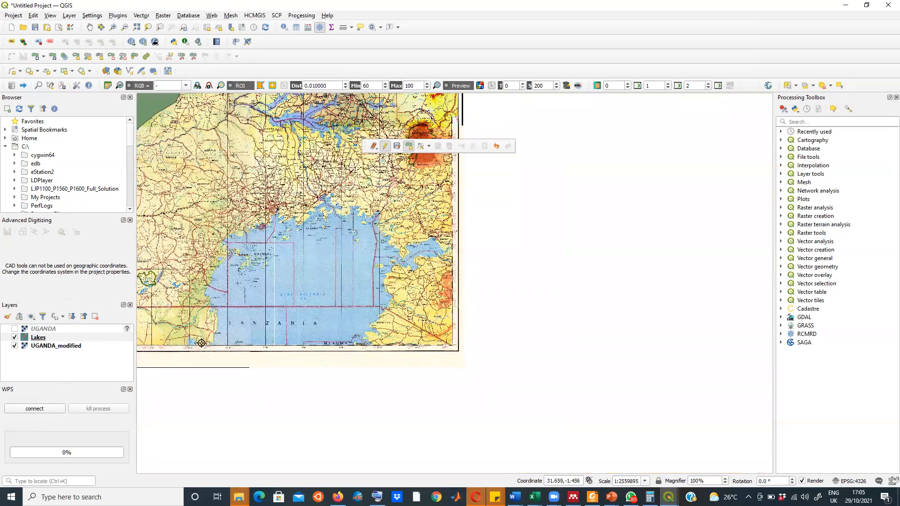
pyautogui.click(218, 332)
pyautogui.click(216, 312)
pyautogui.click(207, 290)
pyautogui.click(214, 277)
pyautogui.click(233, 259)
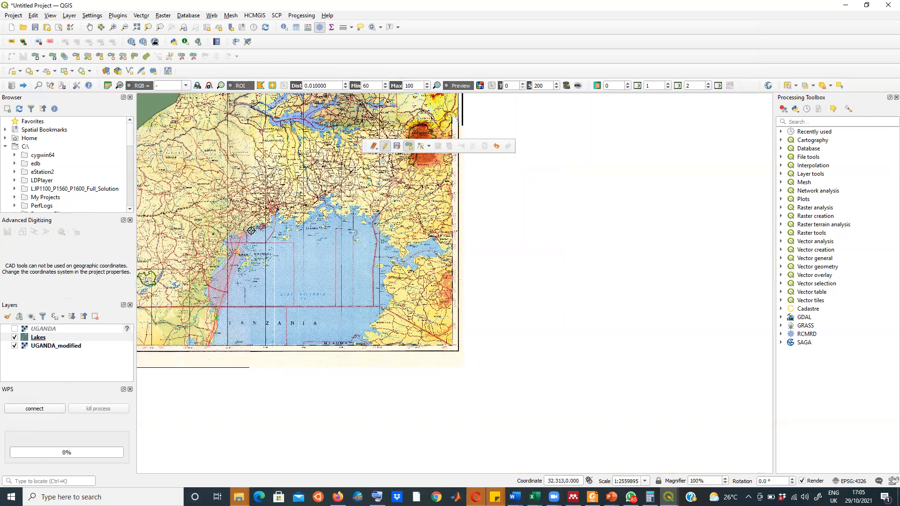
# Step: Continue the polygon along Lake Victoria's northern shore, around the eastern gulf and down the eastern shore, and finish the feature
pyautogui.click(318, 204)
pyautogui.click(329, 208)
pyautogui.click(351, 213)
pyautogui.click(370, 211)
pyautogui.click(378, 225)
pyautogui.click(398, 258)
pyautogui.click(414, 242)
pyautogui.click(426, 240)
pyautogui.click(442, 250)
pyautogui.click(442, 263)
pyautogui.click(387, 274)
pyautogui.click(389, 298)
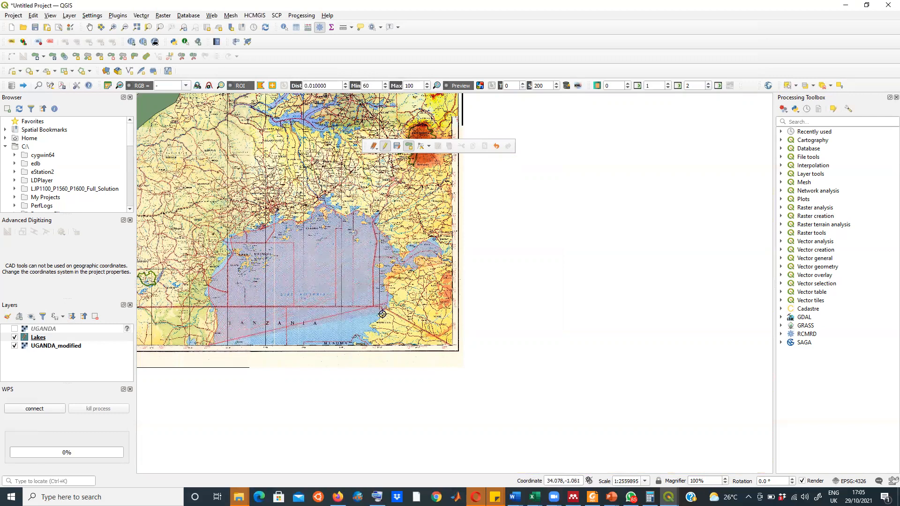
pyautogui.rightClick(350, 341)
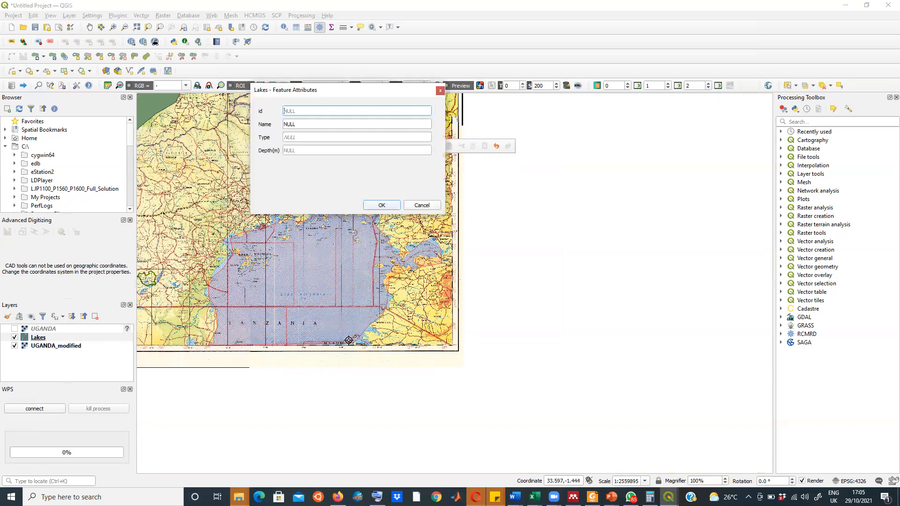
# Step: Name the new lake feature Victoria and save its attributes
pyautogui.click(296, 124)
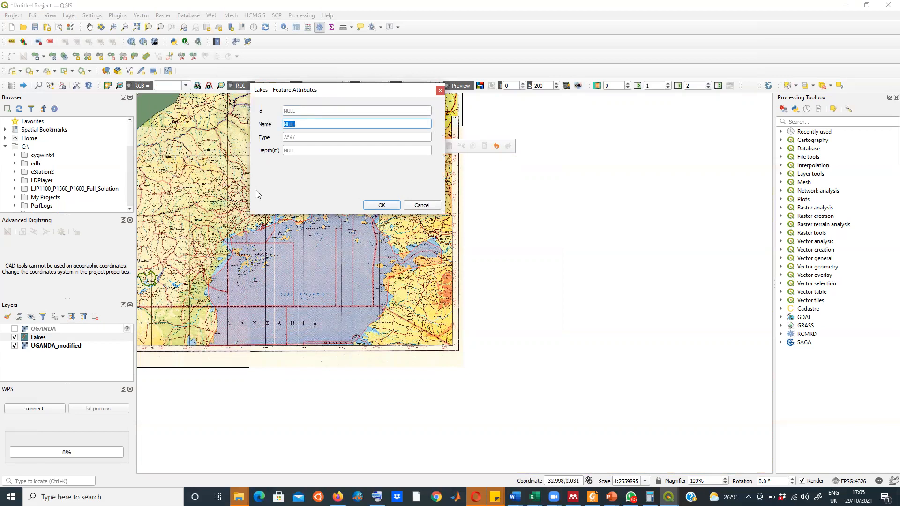
pyautogui.write('Victoria')
pyautogui.click(382, 205)
# Step: Start a polygon feature at Lake Kyoga's western end and trace the northern shore of its northwestern arm
pyautogui.scroll(-3, 368, 295)
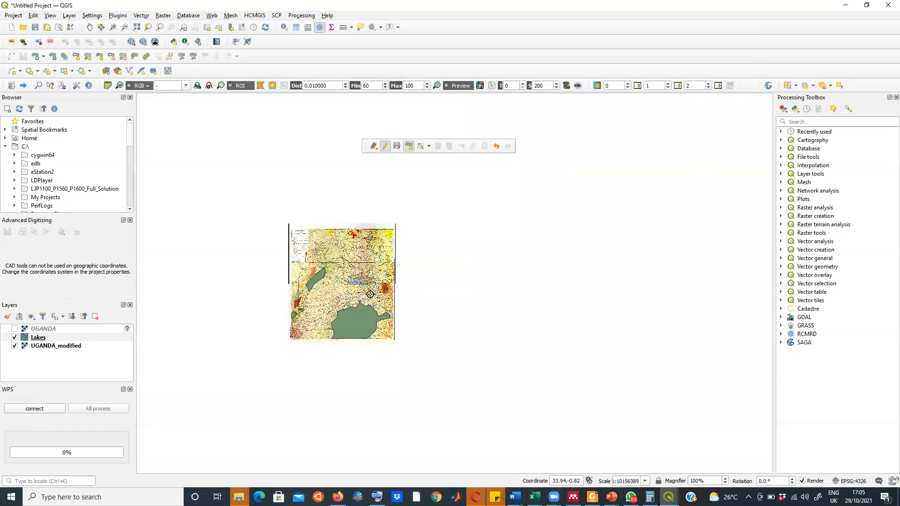
pyautogui.scroll(5, 370, 290)
pyautogui.scroll(2, 279, 269)
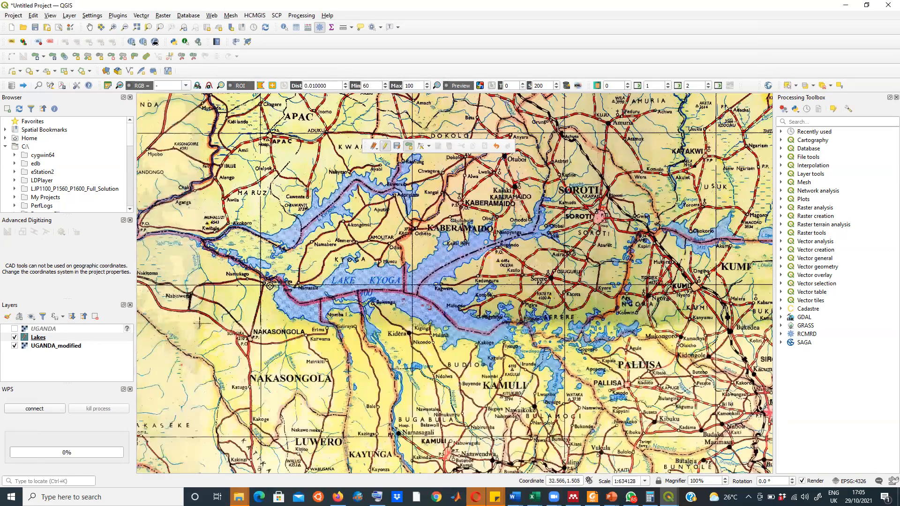
pyautogui.click(226, 231)
pyautogui.click(243, 225)
pyautogui.click(271, 237)
pyautogui.click(282, 228)
pyautogui.click(303, 213)
pyautogui.click(315, 204)
pyautogui.click(322, 191)
pyautogui.click(359, 169)
pyautogui.click(369, 185)
pyautogui.click(405, 162)
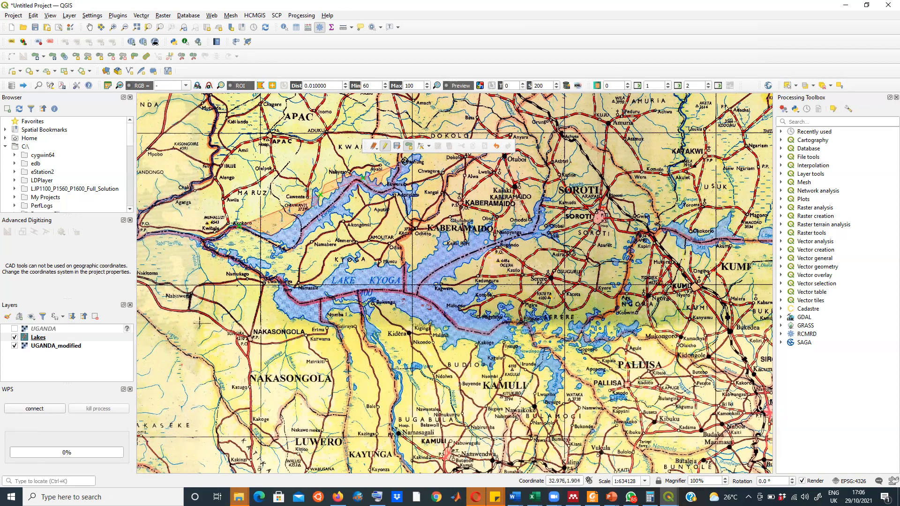
# Step: Continue the polygon around Lake Kyoga's remaining shoreline back to its western end, finish the feature and name it Kyoga
pyautogui.click(369, 194)
pyautogui.click(352, 205)
pyautogui.click(338, 226)
pyautogui.click(314, 236)
pyautogui.click(284, 249)
pyautogui.click(258, 238)
pyautogui.click(234, 229)
pyautogui.click(219, 240)
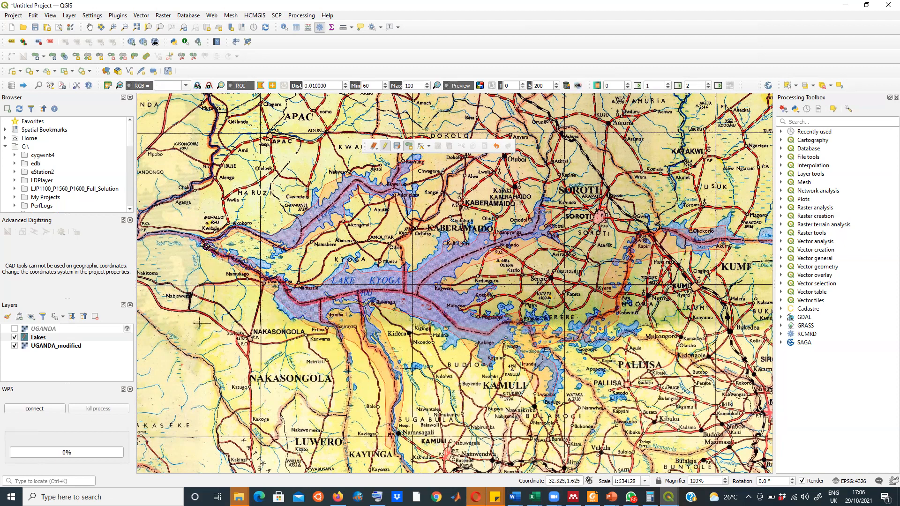
pyautogui.rightClick(200, 247)
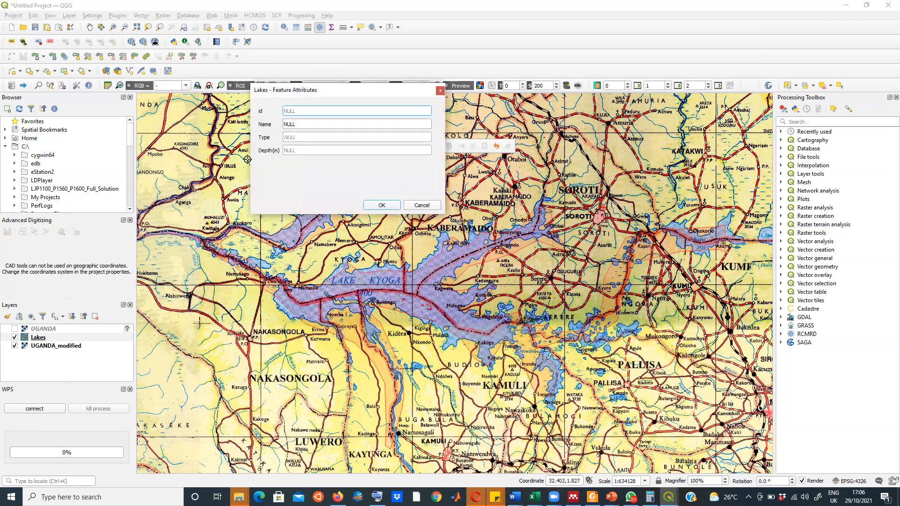
pyautogui.click(286, 124)
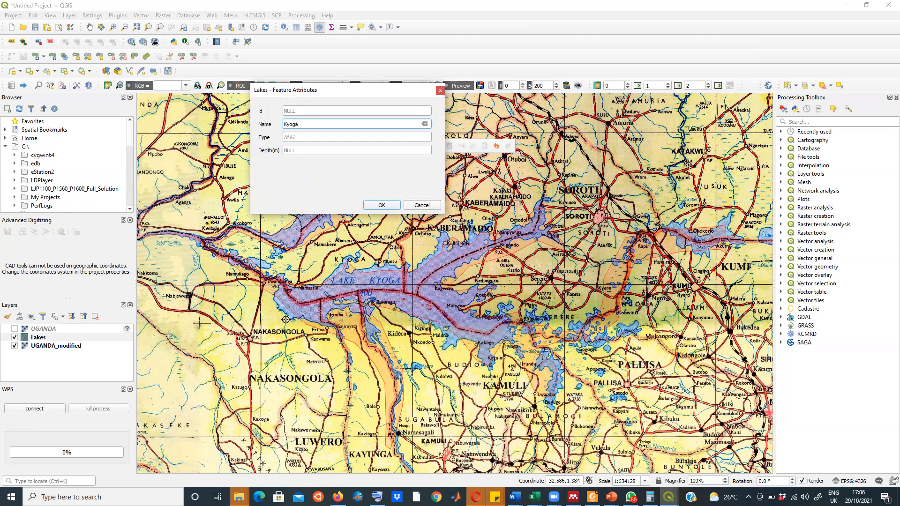
pyautogui.click(383, 205)
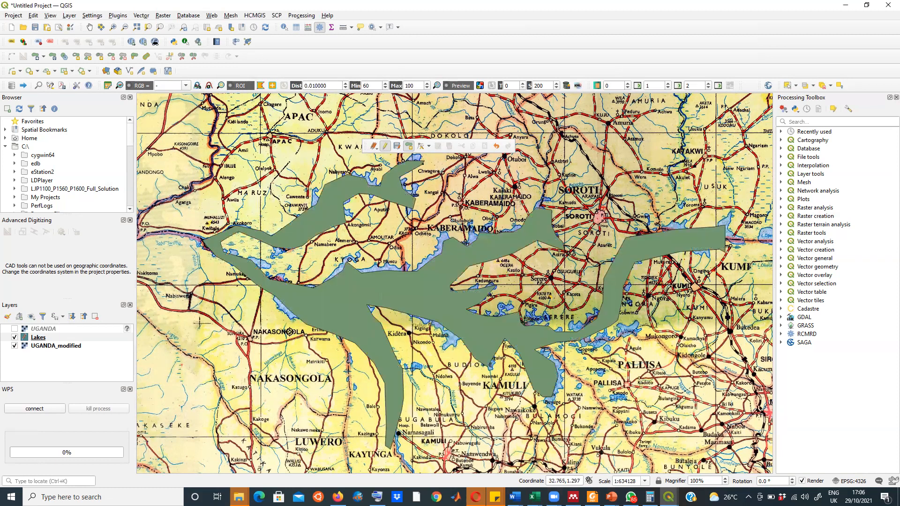
# Step: Change the Lakes layer's simple fill color to the recently used cyan blue and apply the symbology
pyautogui.scroll(-5, 389, 270)
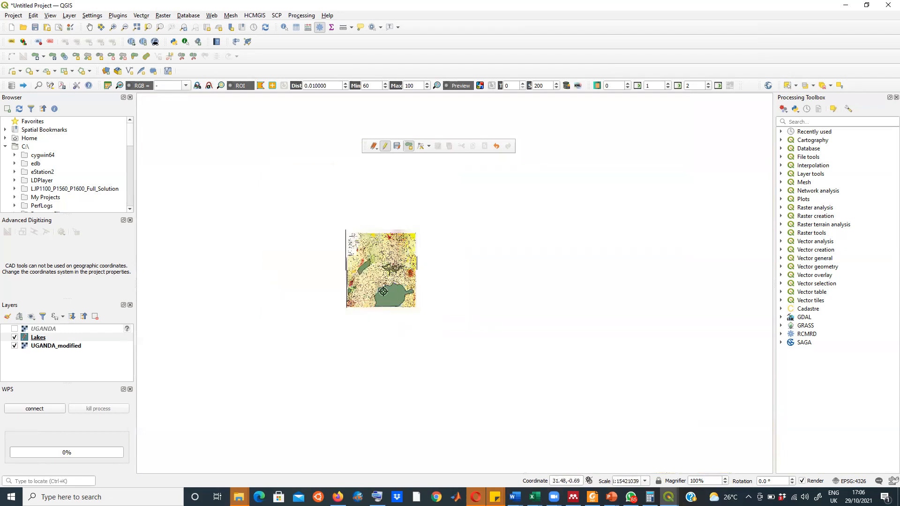
pyautogui.scroll(2, 383, 291)
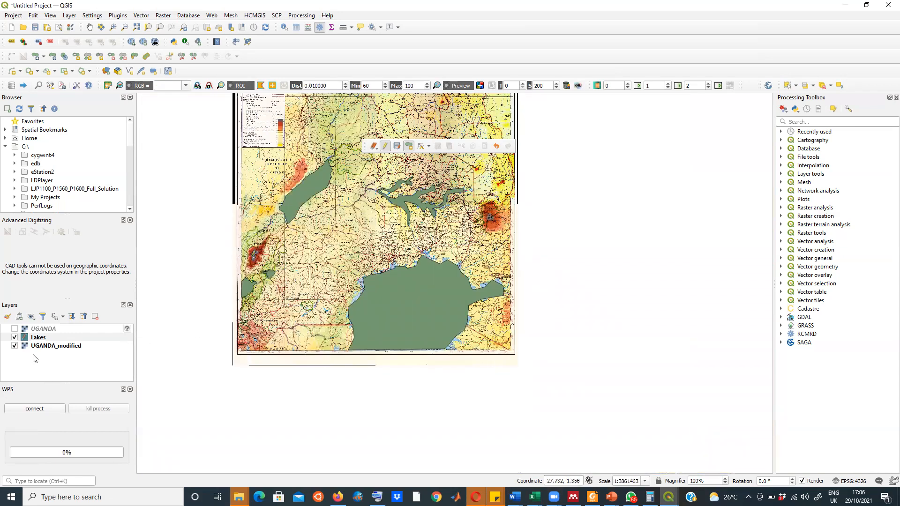
pyautogui.rightClick(38, 339)
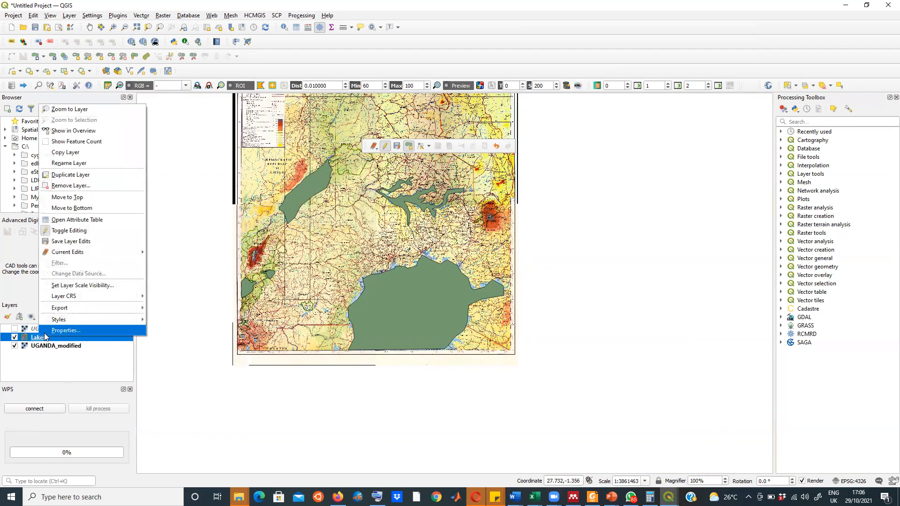
pyautogui.click(55, 331)
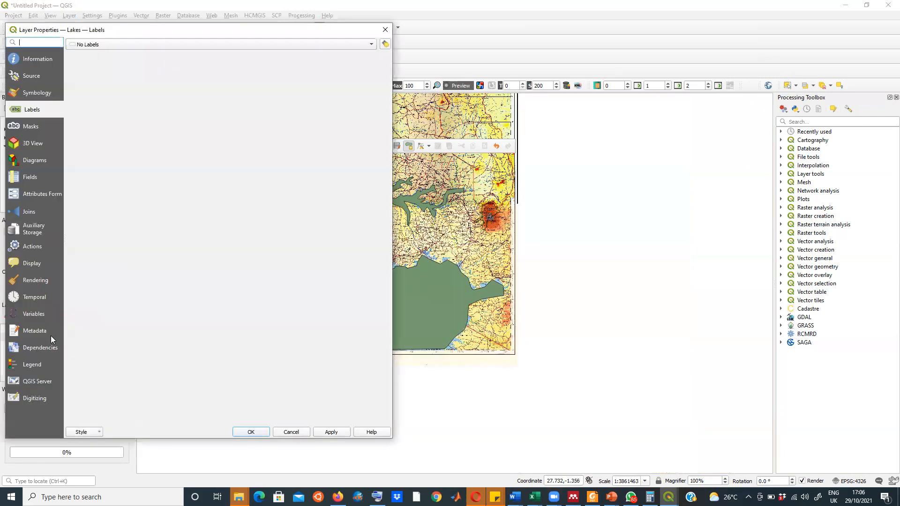
pyautogui.click(37, 94)
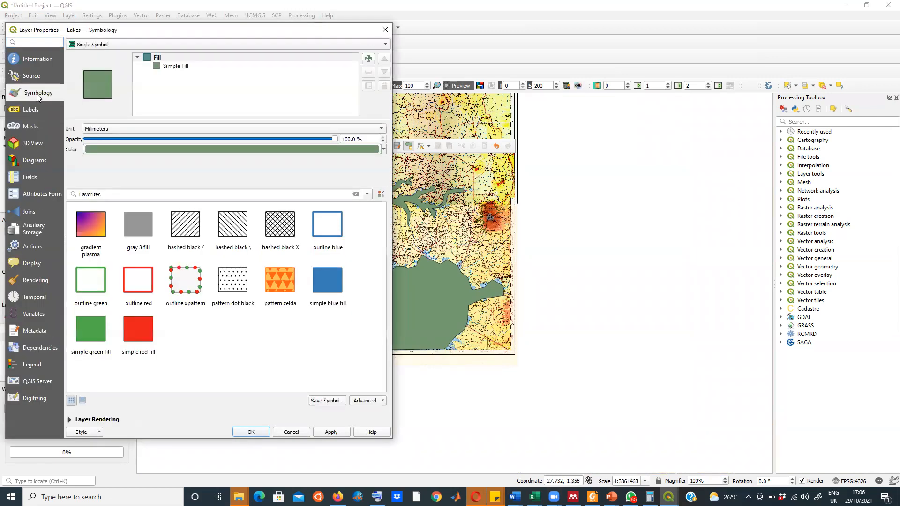
pyautogui.click(167, 66)
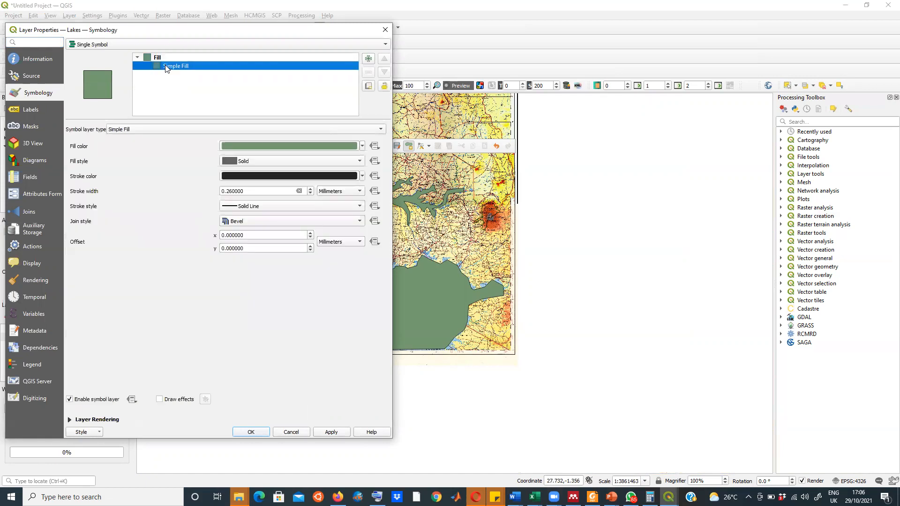
pyautogui.click(362, 147)
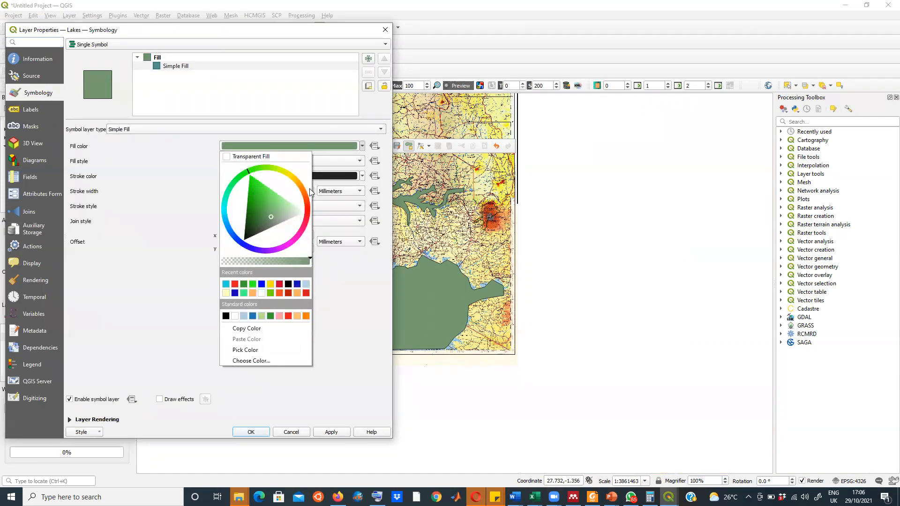
pyautogui.click(225, 284)
pyautogui.click(331, 432)
pyautogui.click(262, 431)
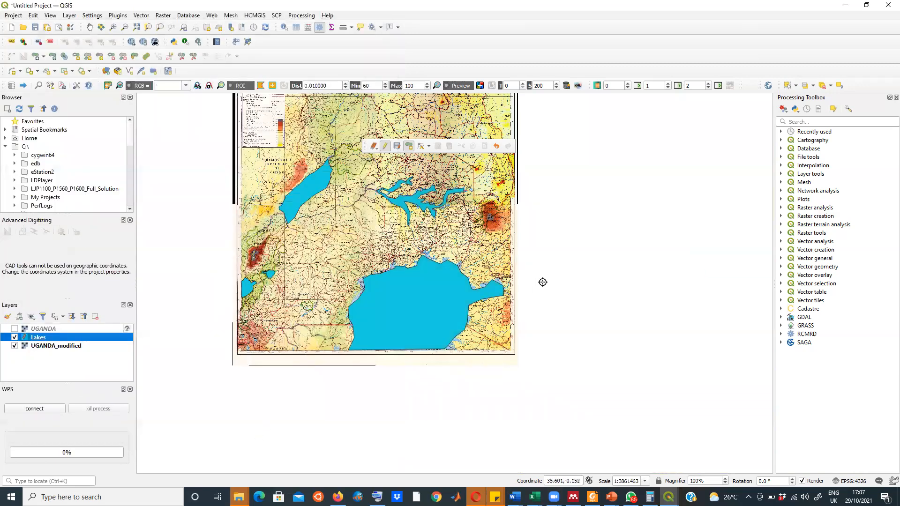
pyautogui.scroll(-1, 610, 276)
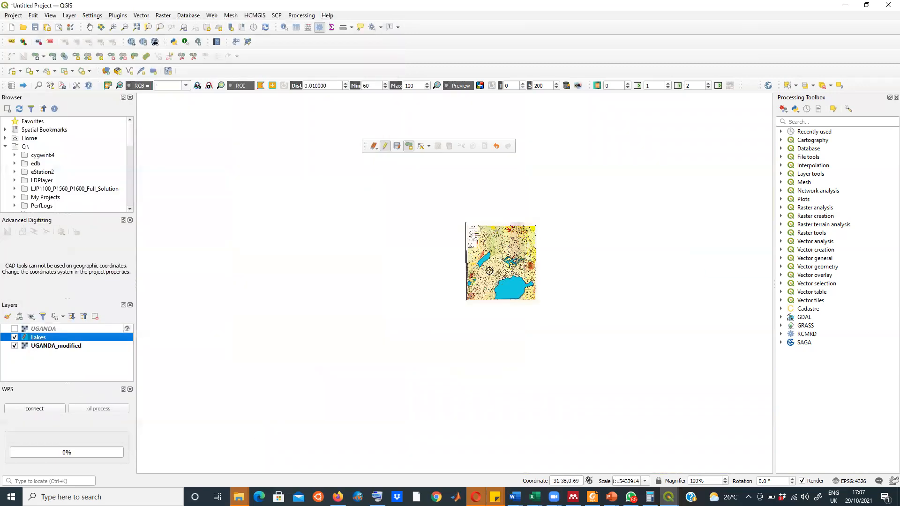
# Step: Hide the UGANDA_modified raster to examine the digitized lake polygons on their own, and show it again
pyautogui.click(14, 347)
pyautogui.scroll(1, 562, 288)
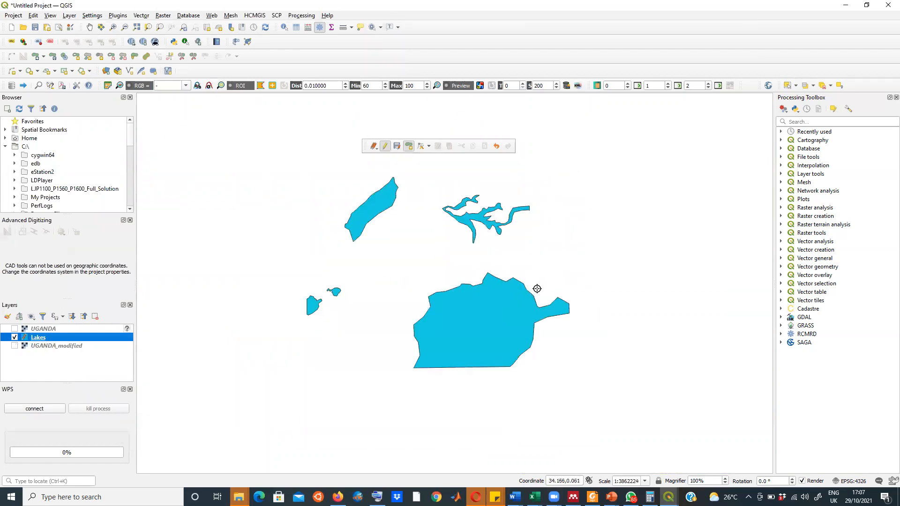
pyautogui.click(14, 346)
# Step: Stop editing the Lakes layer and save its changes
pyautogui.rightClick(42, 340)
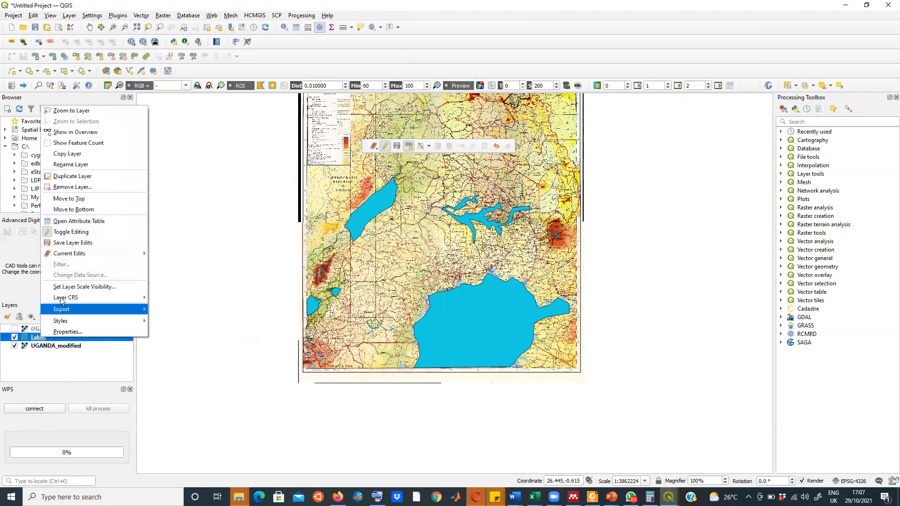
pyautogui.click(81, 233)
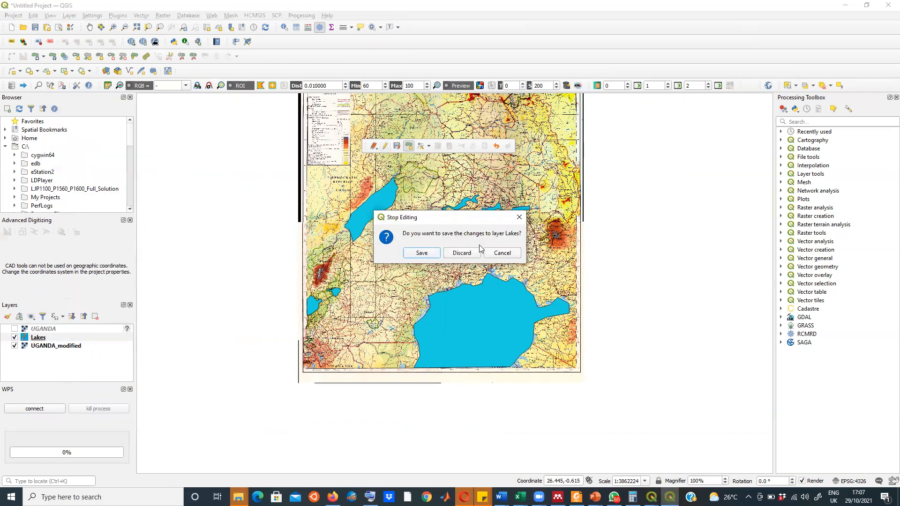
pyautogui.click(422, 256)
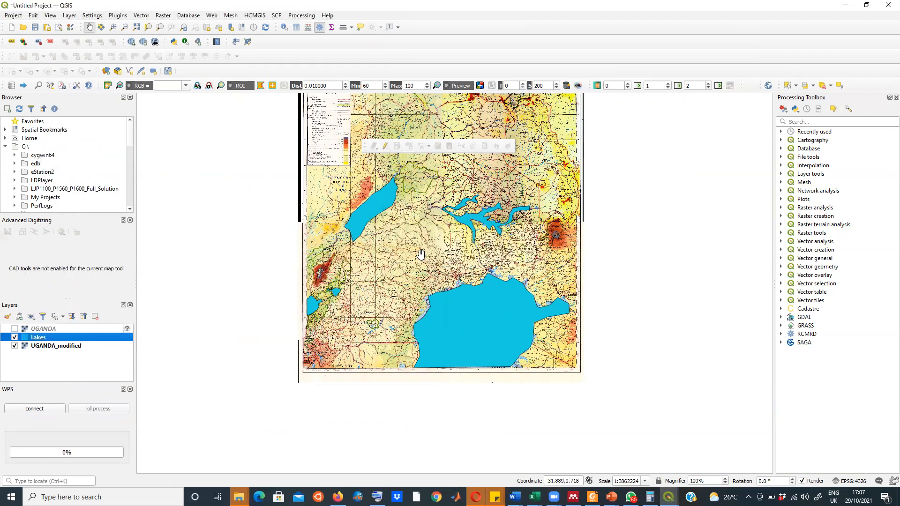
# Step: Examine the recorded lake names and attribute values in the Lakes layer's attribute table, and close it
pyautogui.rightClick(81, 339)
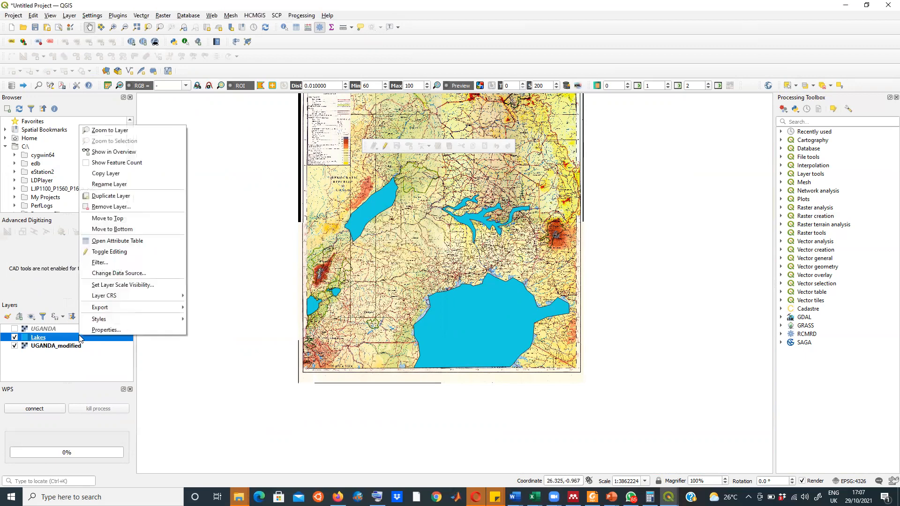
pyautogui.click(117, 241)
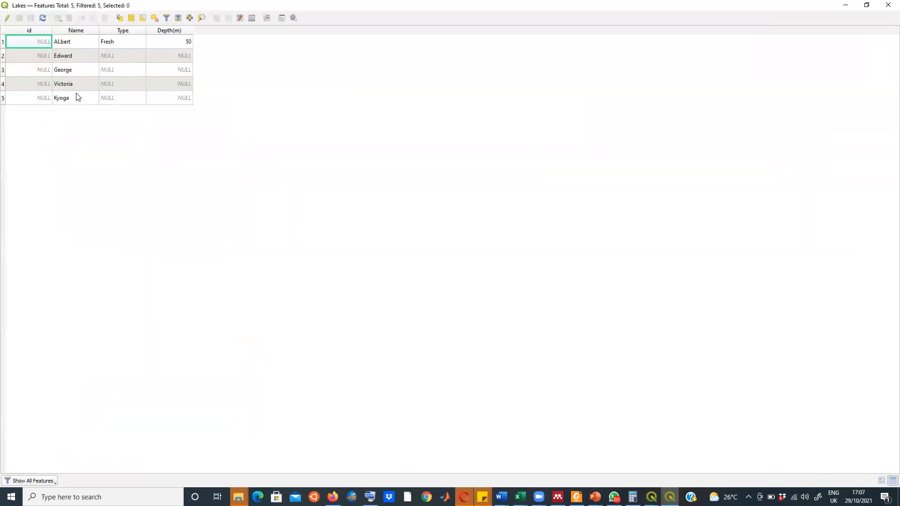
pyautogui.click(889, 5)
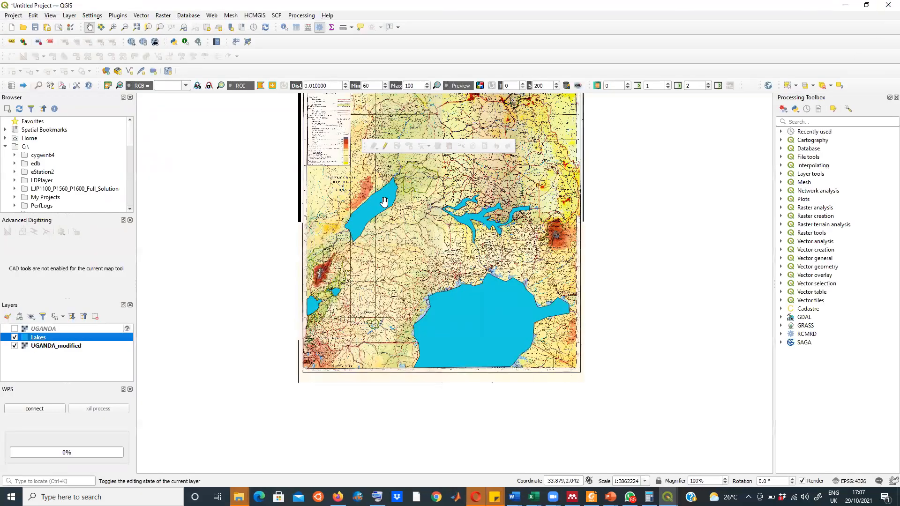
pyautogui.rightClick(86, 335)
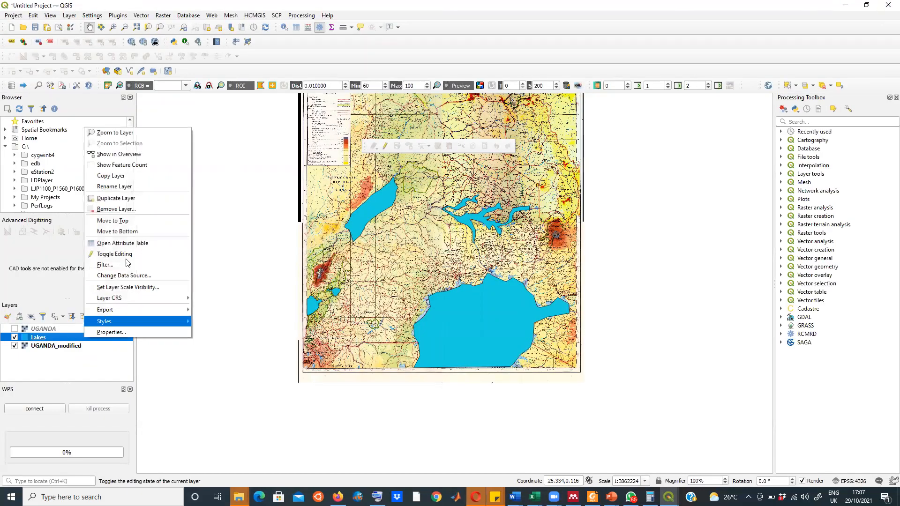
pyautogui.click(126, 244)
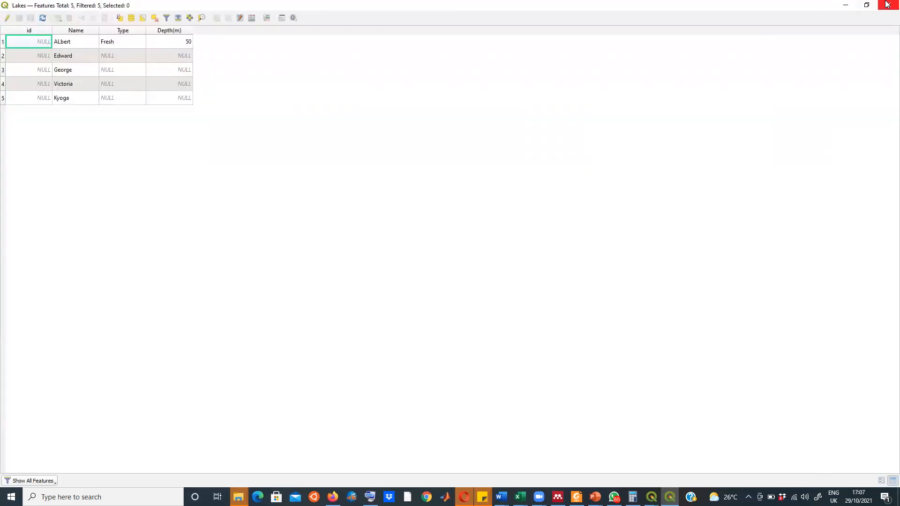
pyautogui.click(868, 6)
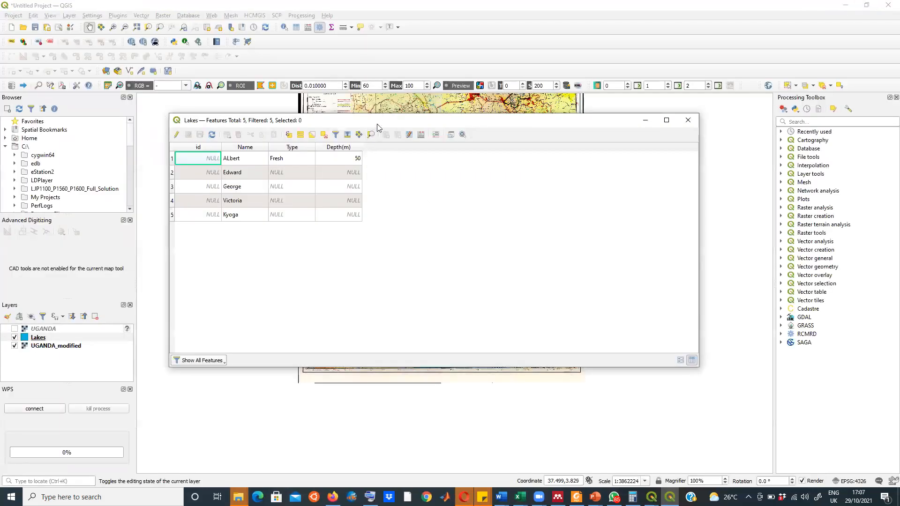
pyautogui.moveTo(384, 123); pyautogui.dragTo(571, 190)
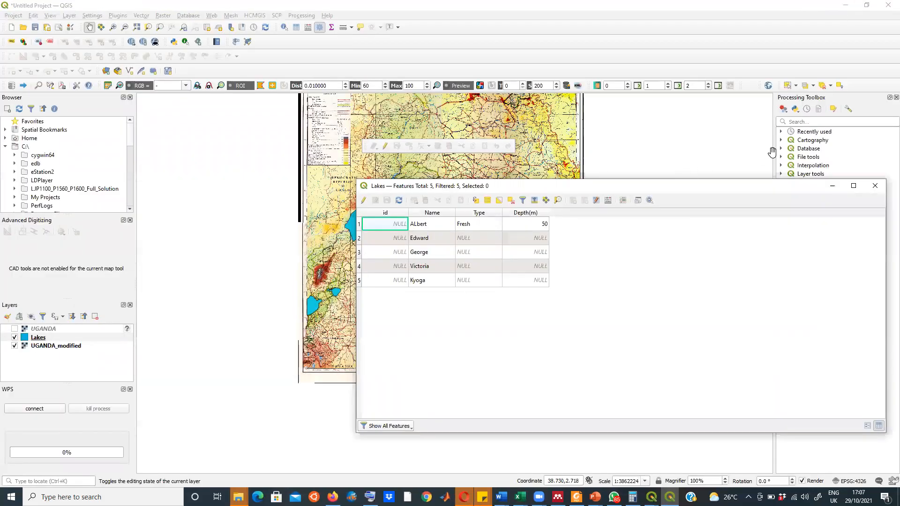
pyautogui.click(874, 186)
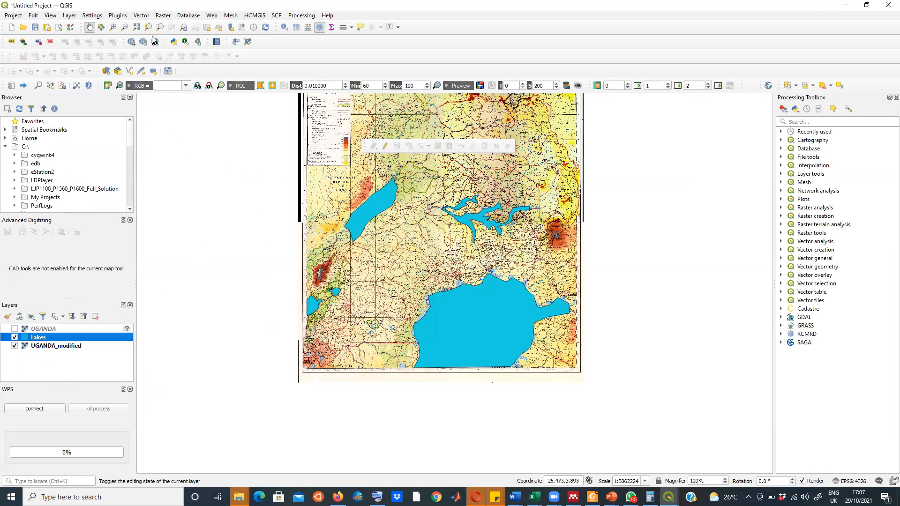
# Step: Start a new shapefile layer and set its file to Rivers in the Rivers Layer folder of SPATIAL_DATA
pyautogui.click(68, 16)
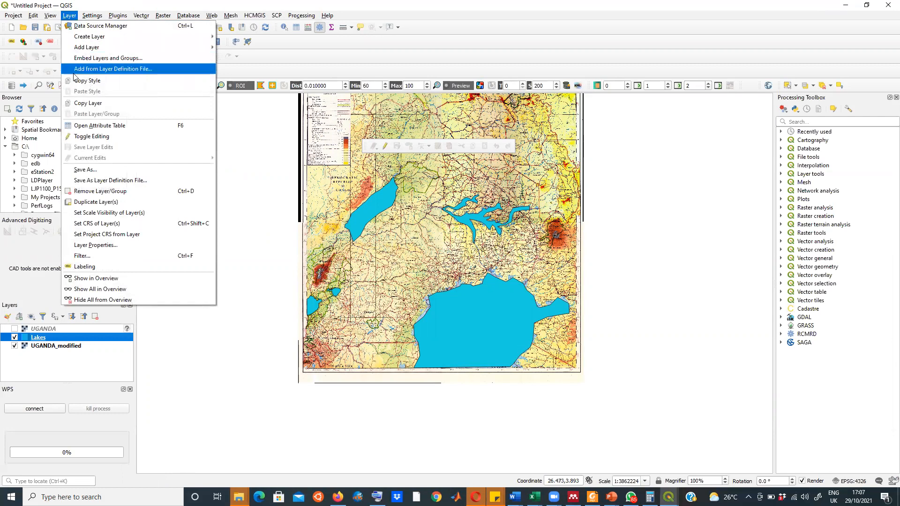
pyautogui.moveTo(87, 40)
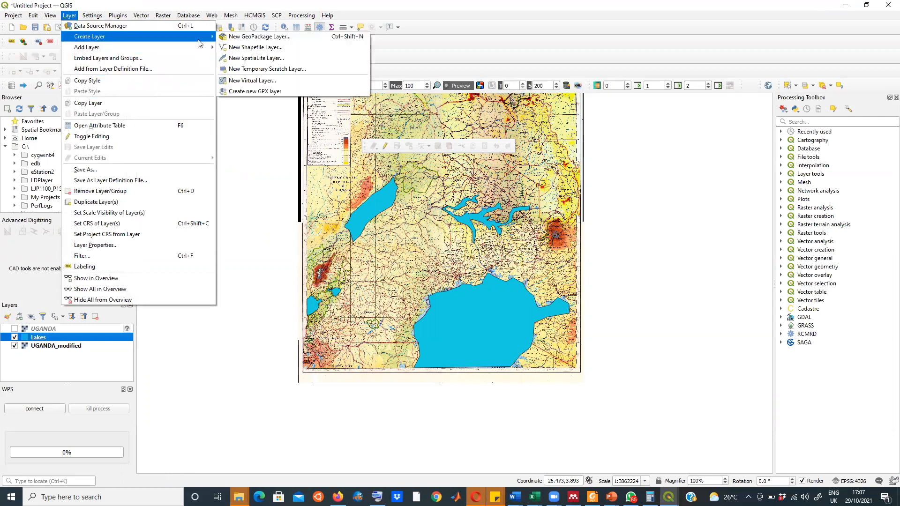
pyautogui.click(256, 48)
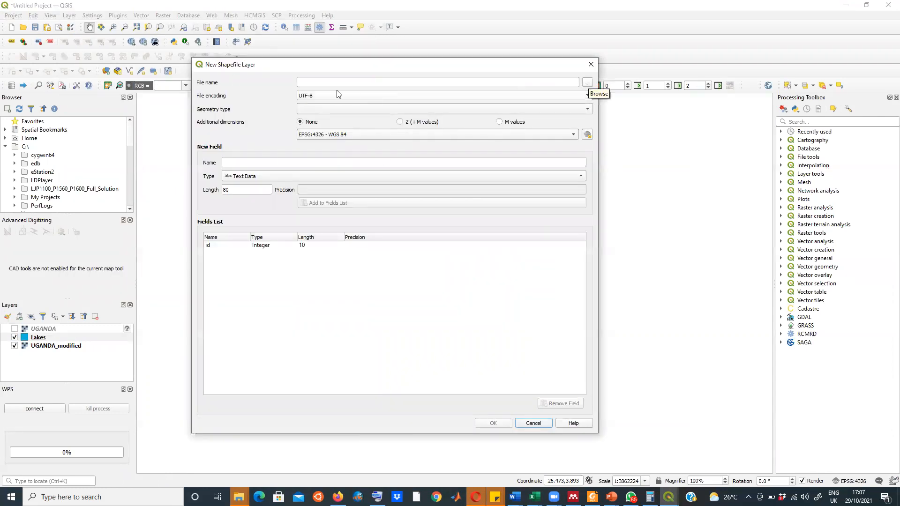
pyautogui.click(587, 82)
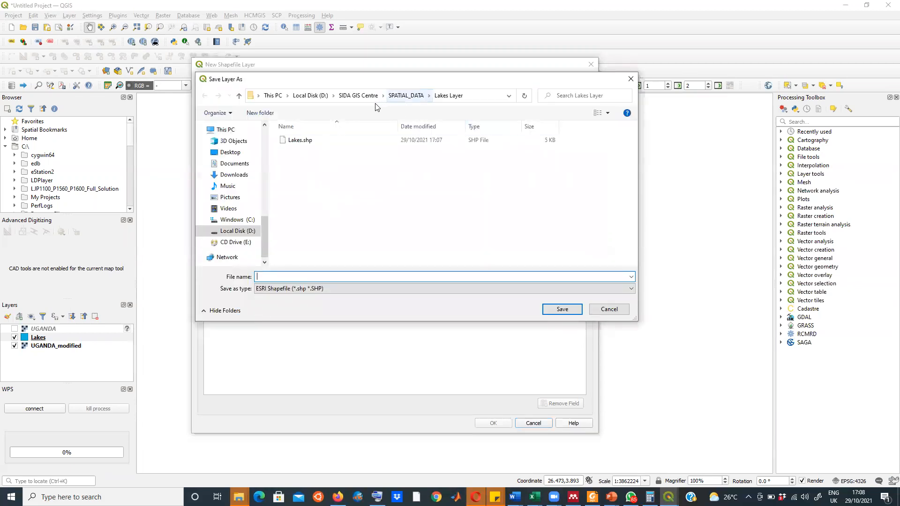
pyautogui.click(393, 96)
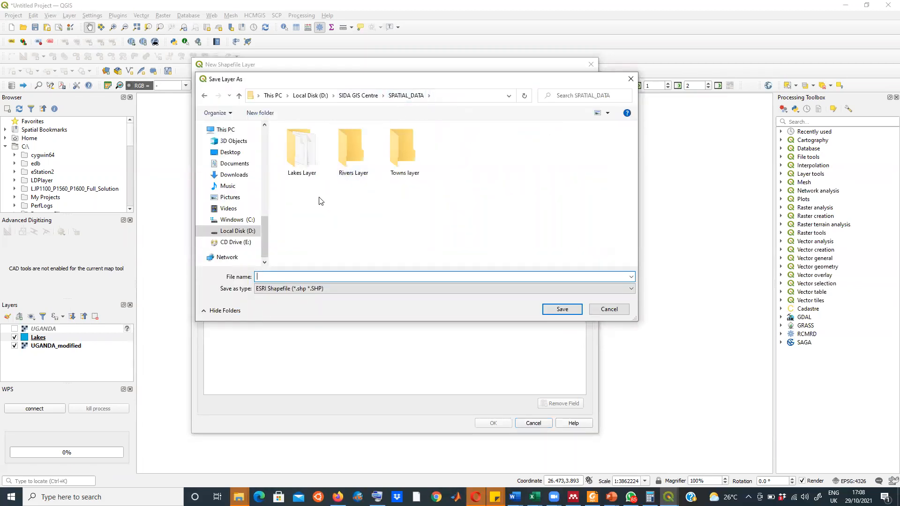
pyautogui.doubleClick(350, 159)
pyautogui.click(279, 276)
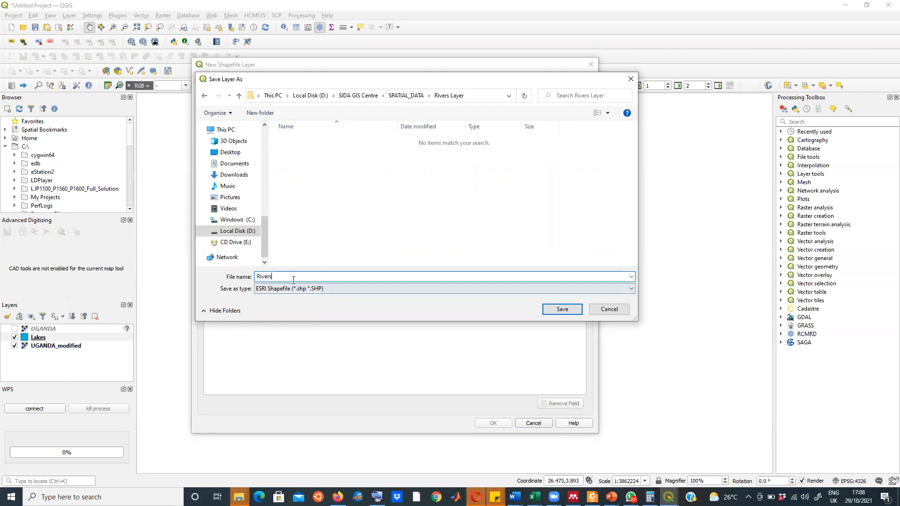
pyautogui.click(563, 309)
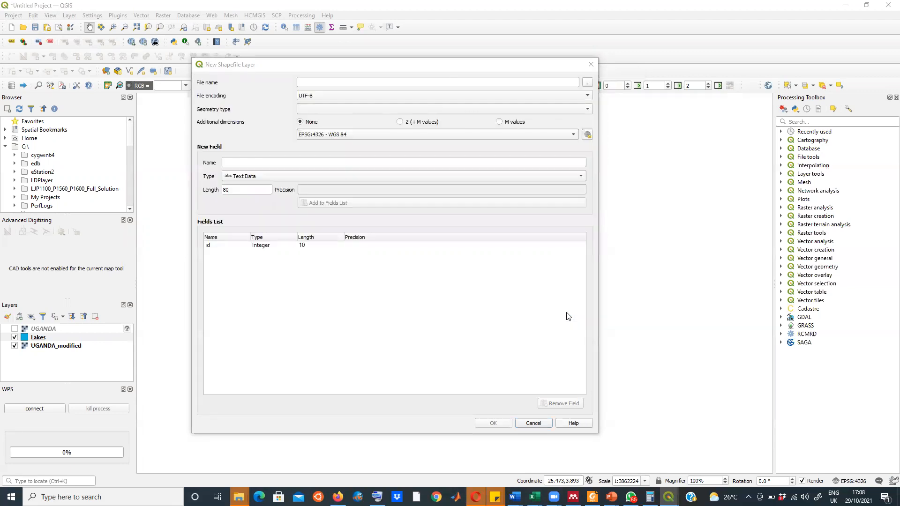
# Step: Add a text field called Name with length 80 to the new Rivers shapefile
pyautogui.click(226, 162)
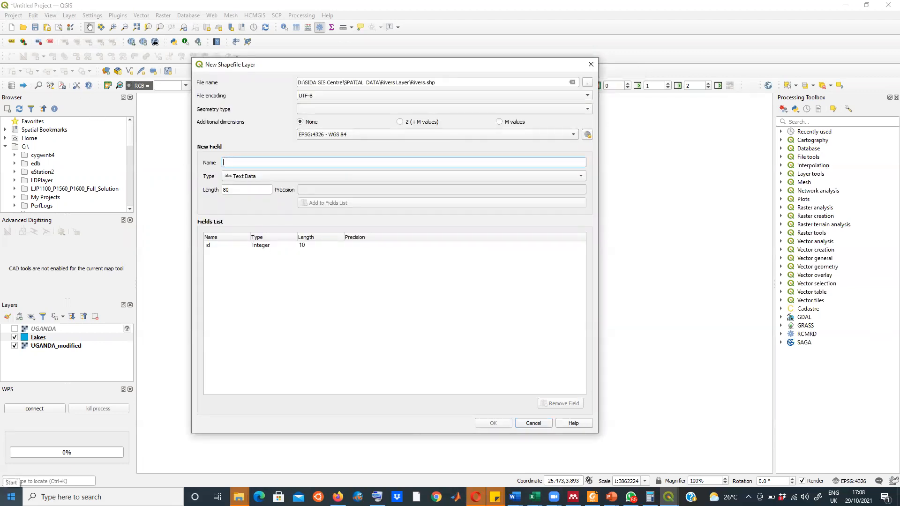
pyautogui.write('Name')
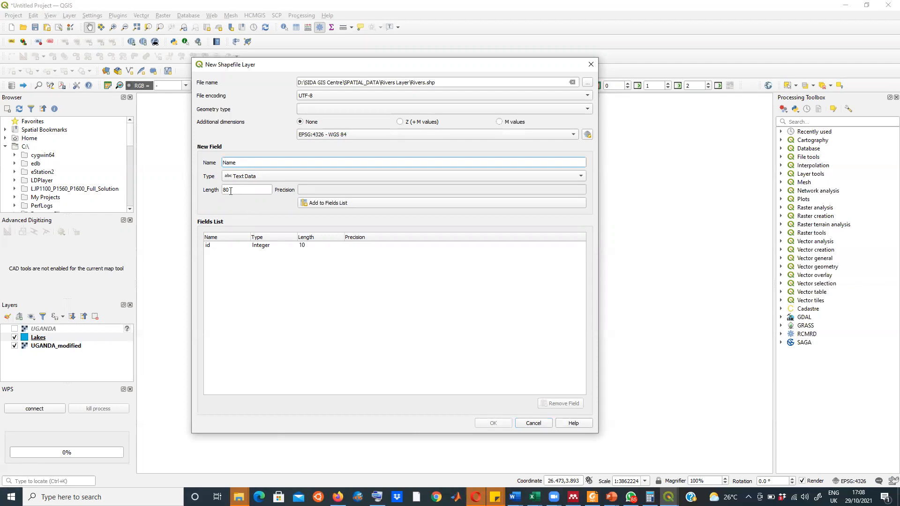
pyautogui.click(323, 202)
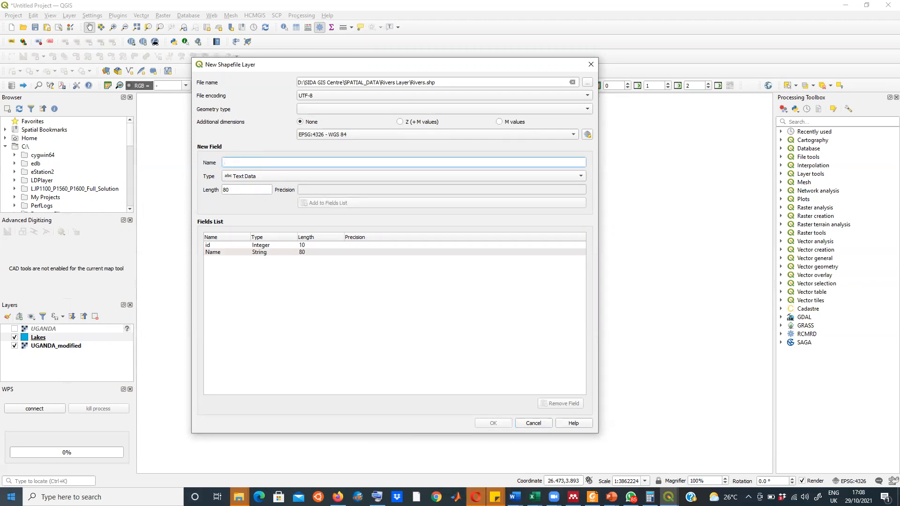
# Step: Add a whole-number field called Length with length 10 to the Rivers shapefile
pyautogui.write('Type')
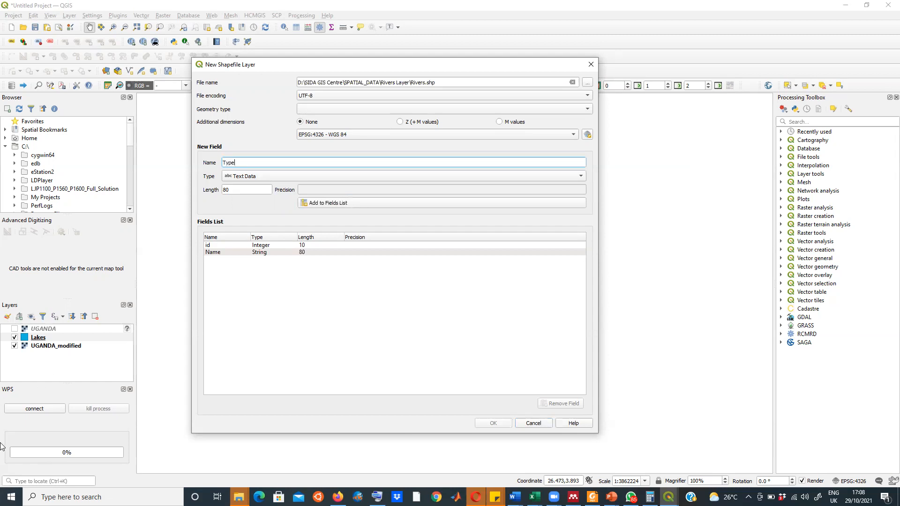
pyautogui.press('BackSpace')
pyautogui.press('BackSpace')
pyautogui.write('Len')
pyautogui.click(577, 182)
pyautogui.click(275, 185)
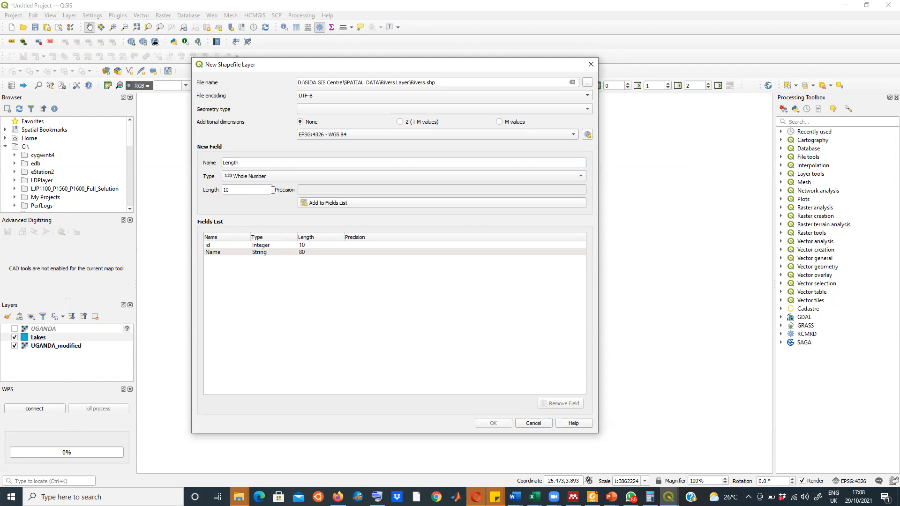
pyautogui.click(323, 204)
# Step: Add the Depth and Type fields to the Rivers shapefile as whole numbers of length 10
pyautogui.click(234, 162)
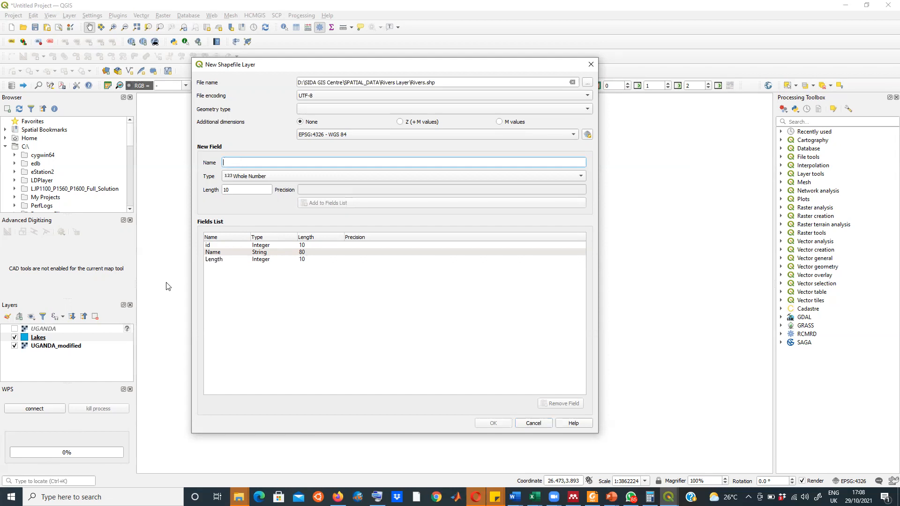
pyautogui.write('D')
pyautogui.click(277, 177)
pyautogui.click(277, 177)
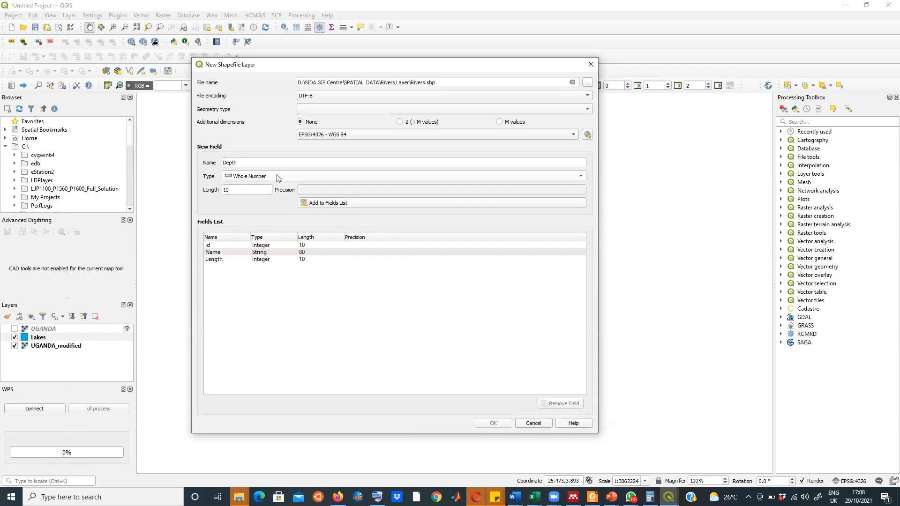
pyautogui.click(312, 201)
pyautogui.click(255, 163)
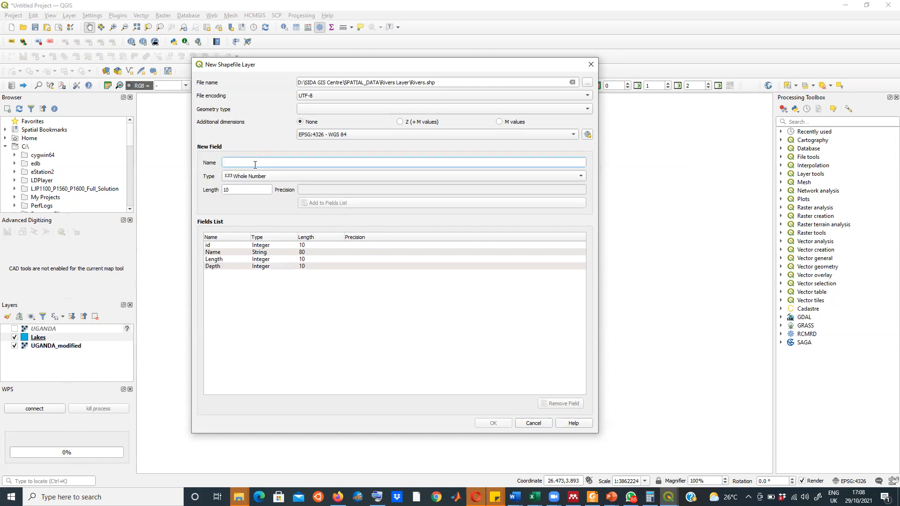
pyautogui.write('Type')
pyautogui.click(342, 204)
pyautogui.click(471, 336)
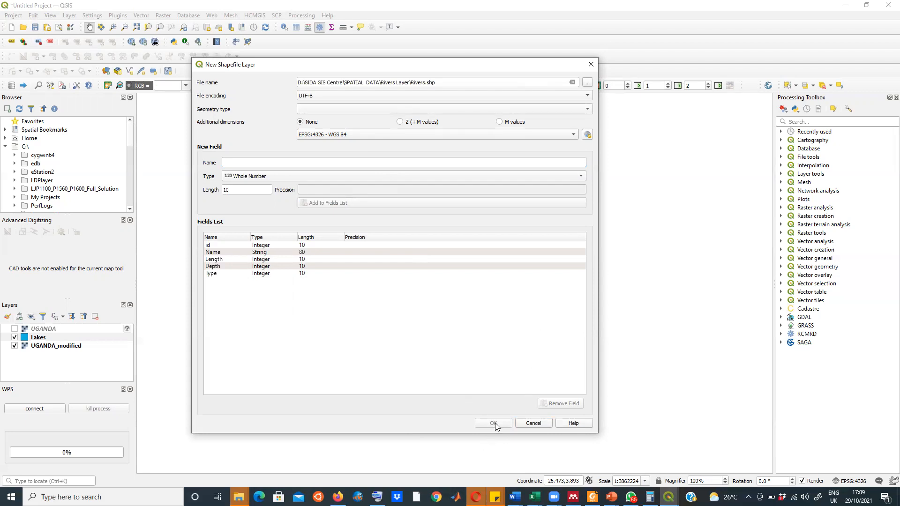
# Step: Set the Rivers shapefile's geometry type to Line and create the layer
pyautogui.click(589, 110)
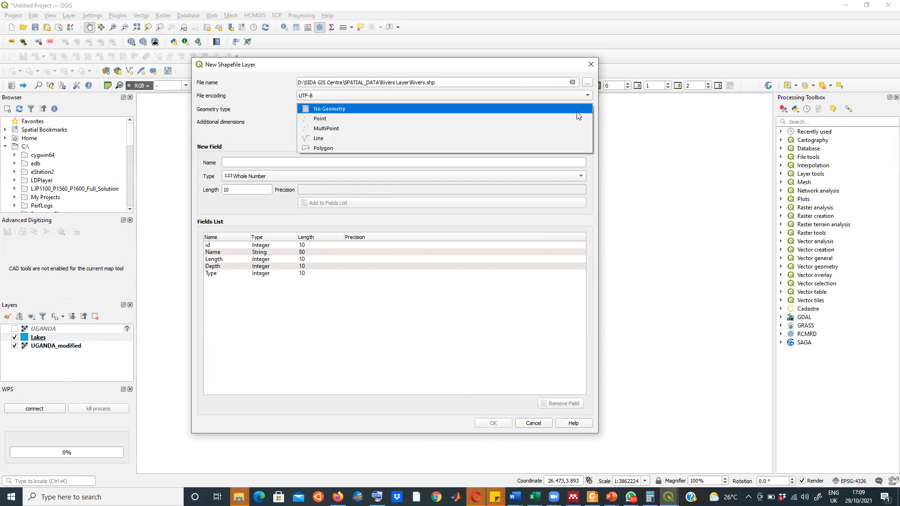
pyautogui.click(380, 140)
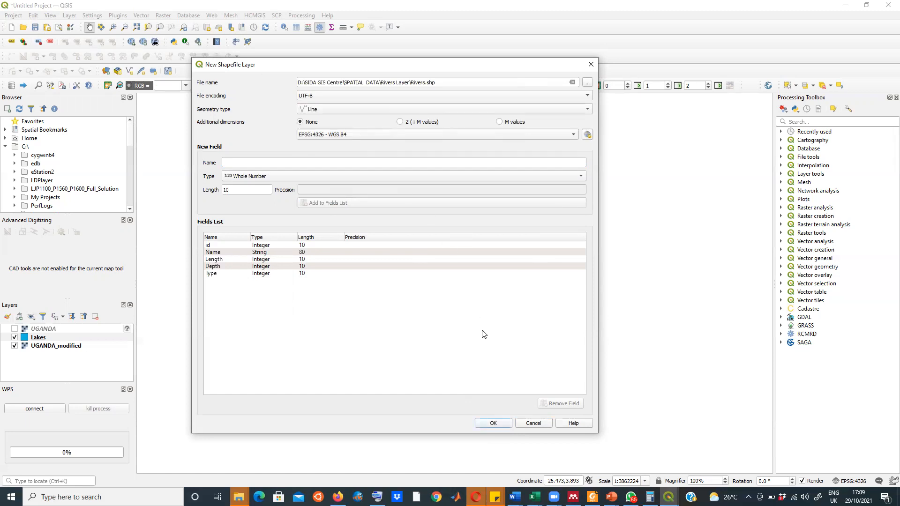
pyautogui.click(494, 424)
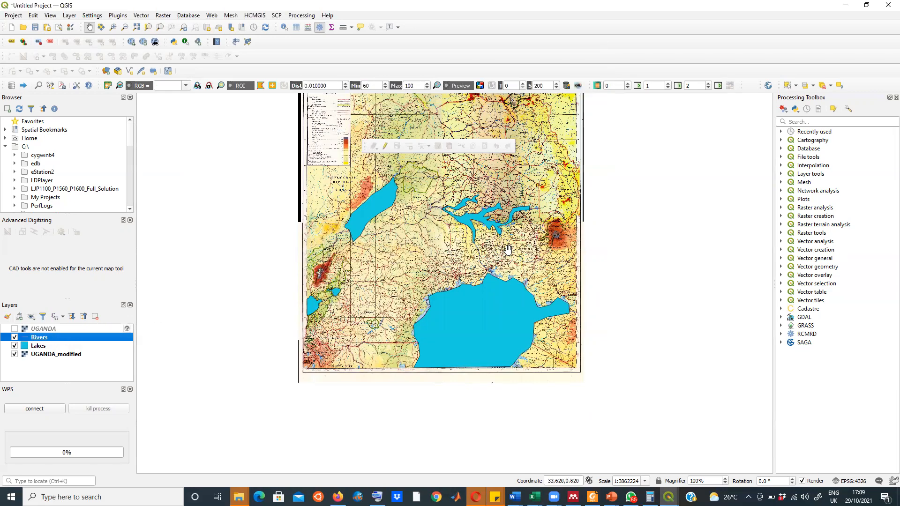
# Step: Enable editing on the Rivers layer and reposition the floating digitizing toolbar over the map near Busesa
pyautogui.scroll(2, 507, 251)
pyautogui.scroll(3, 522, 268)
pyautogui.moveTo(562, 402); pyautogui.dragTo(497, 187)
pyautogui.moveTo(437, 367); pyautogui.dragTo(461, 345)
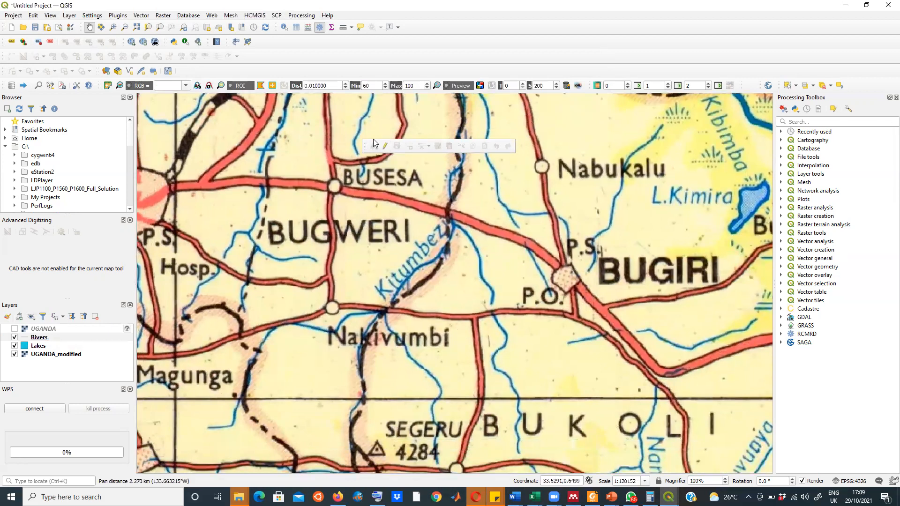
pyautogui.rightClick(38, 338)
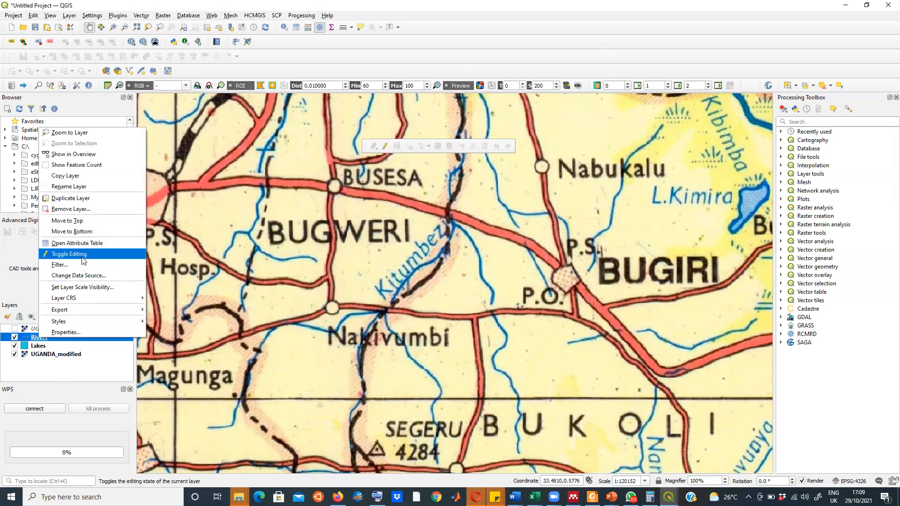
pyautogui.click(83, 257)
pyautogui.moveTo(365, 144); pyautogui.dragTo(475, 123)
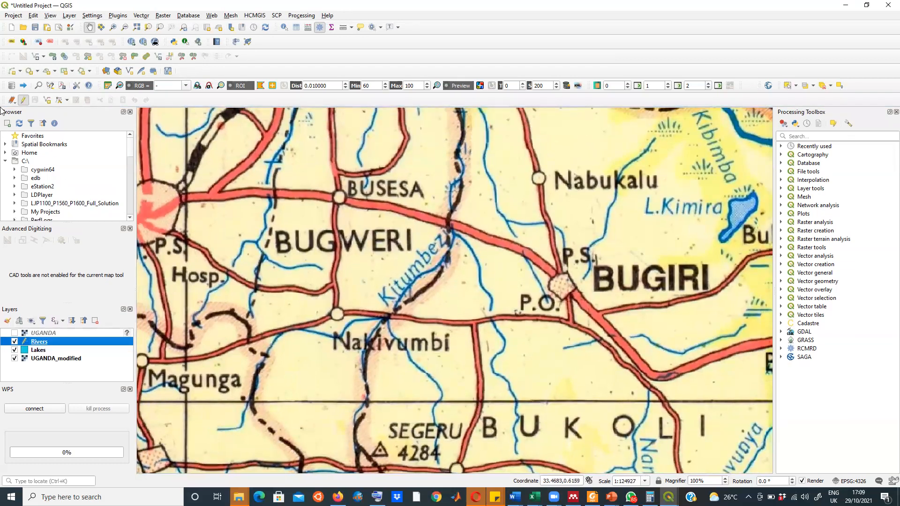
pyautogui.moveTo(5, 100); pyautogui.dragTo(361, 181)
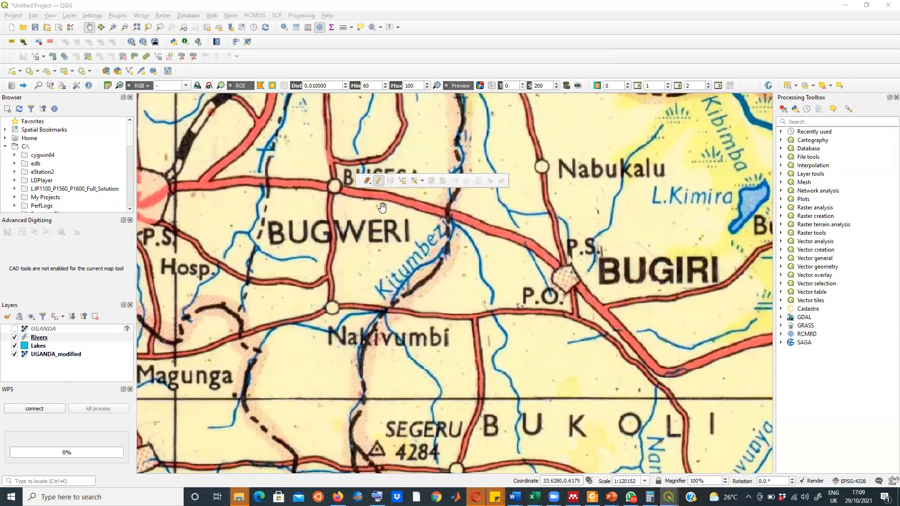
# Step: Trace the Kitumbezi river as a line from south of Magunga through the Nakivumbi crossing up to the north of the map view
pyautogui.click(403, 182)
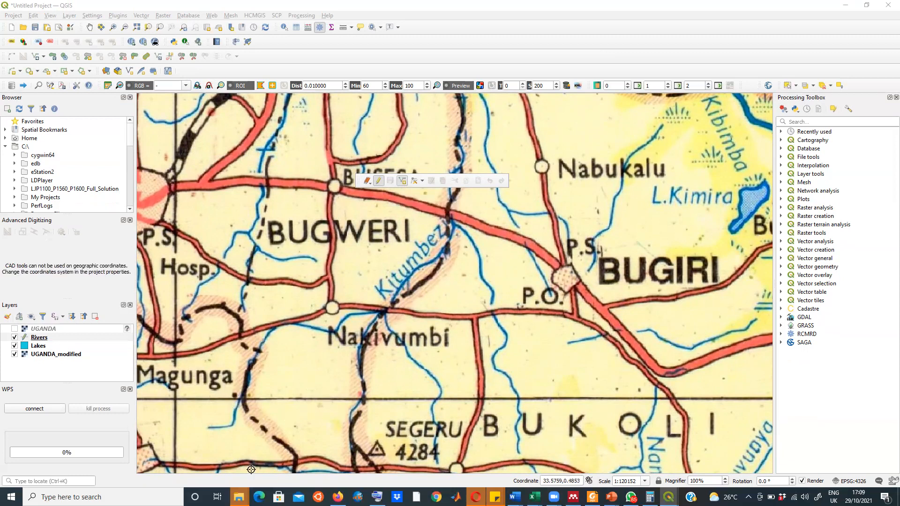
pyautogui.click(209, 428)
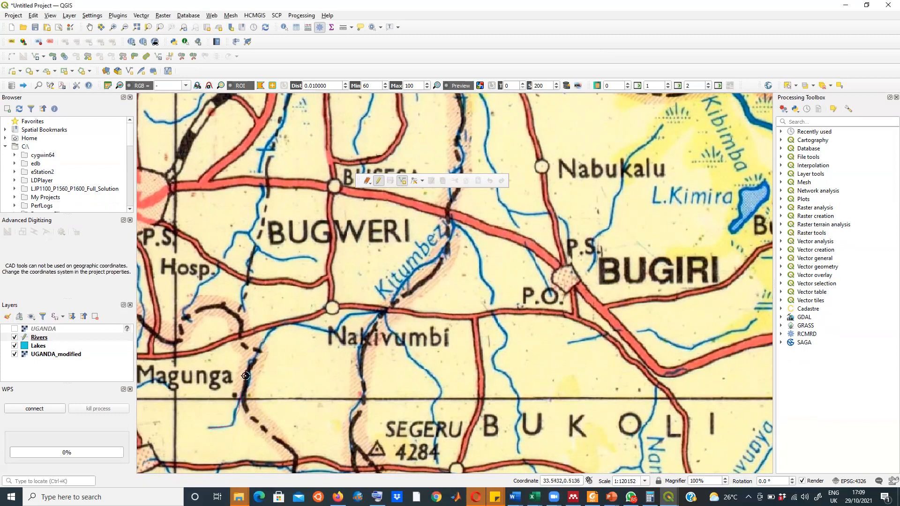
pyautogui.click(255, 351)
pyautogui.click(266, 337)
pyautogui.click(290, 324)
pyautogui.click(334, 332)
pyautogui.click(349, 318)
pyautogui.click(385, 311)
pyautogui.rightClick(464, 107)
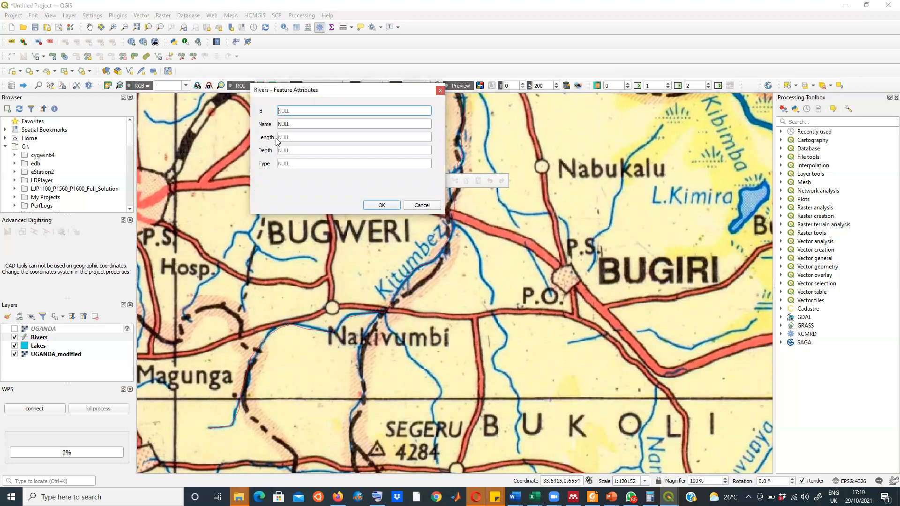
# Step: Set the traced river's Name attribute to Kitumbezi and save the feature
pyautogui.click(288, 123)
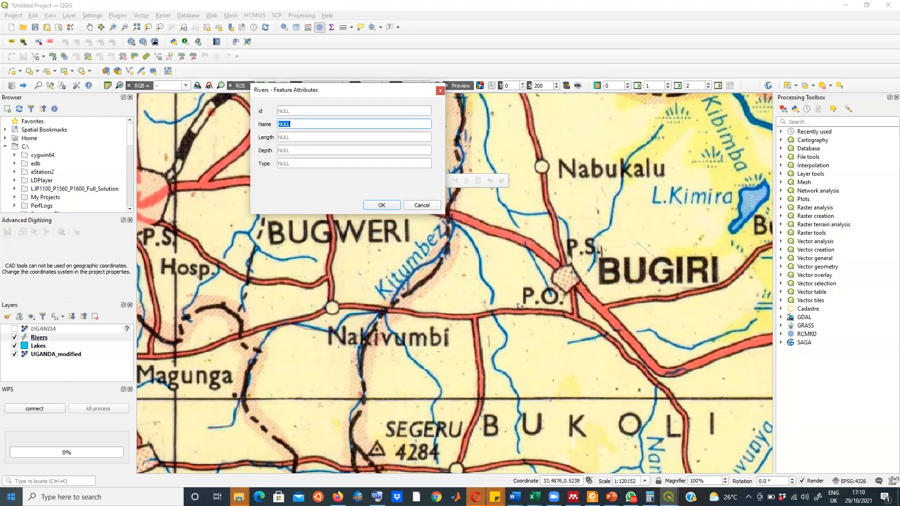
pyautogui.write('Kitumbezi')
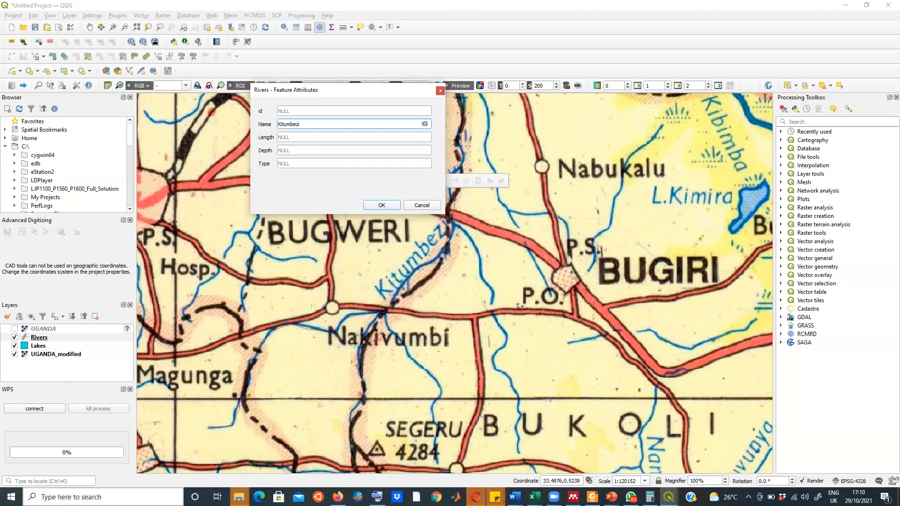
pyautogui.click(382, 204)
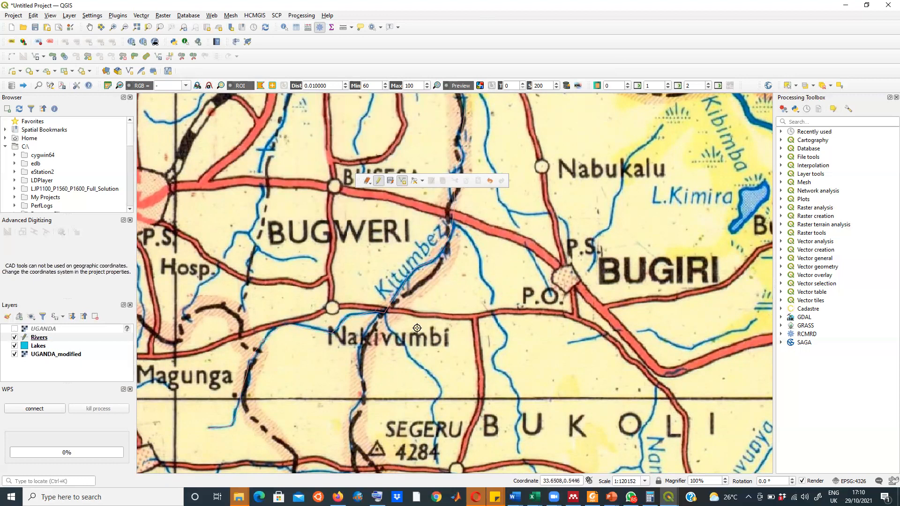
# Step: Trace the stream running south from the Nakivumbi crossing to just west of Segeru, leaving its attributes empty
pyautogui.click(369, 329)
pyautogui.click(360, 349)
pyautogui.click(358, 389)
pyautogui.click(360, 399)
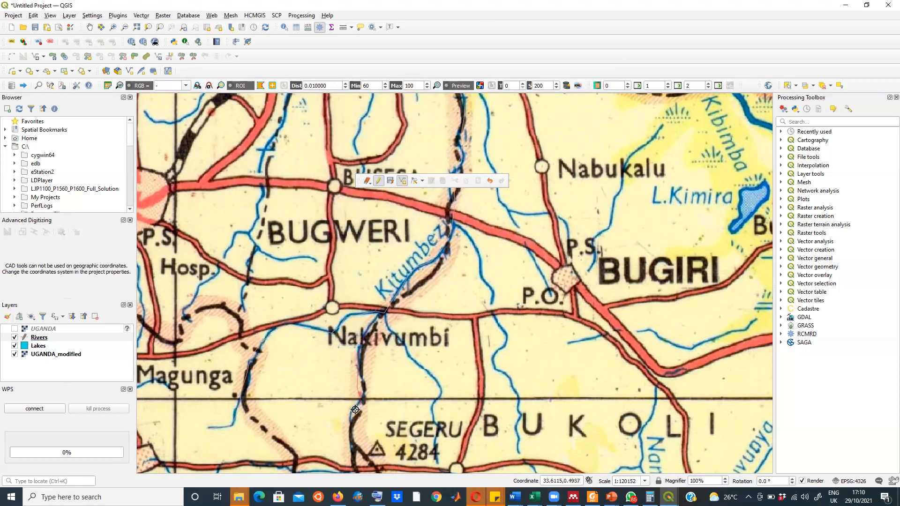
pyautogui.rightClick(349, 446)
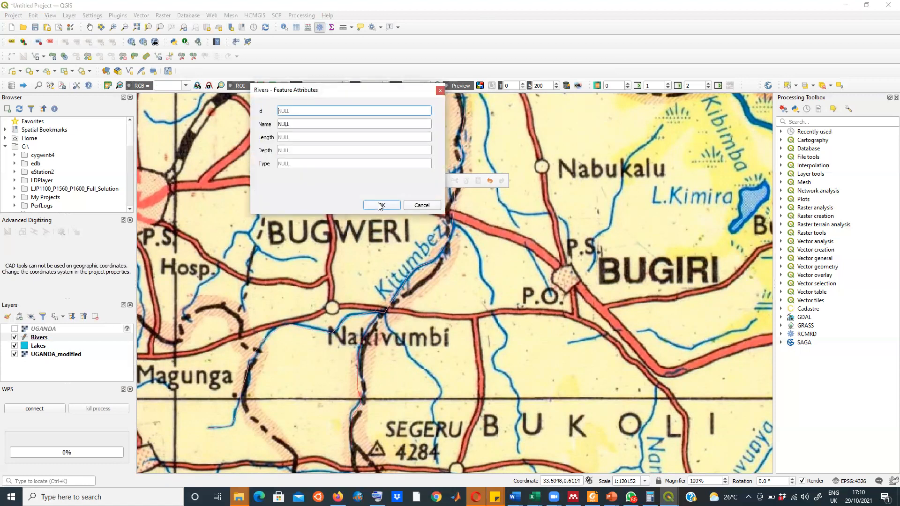
pyautogui.click(380, 206)
# Step: Trace the stream running southeast from the Nakivumbi crossing to just east of Segeru, leaving its attributes empty
pyautogui.click(387, 322)
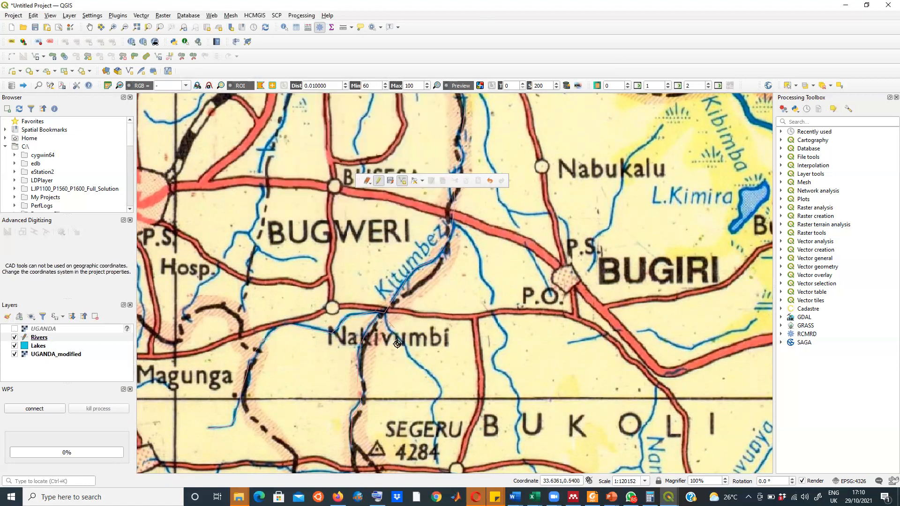
pyautogui.click(438, 394)
pyautogui.click(433, 410)
pyautogui.rightClick(436, 447)
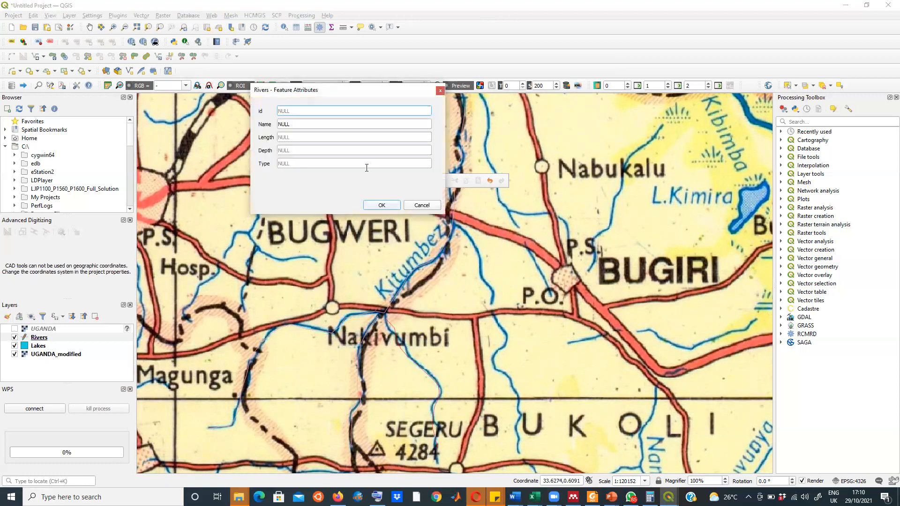
pyautogui.click(382, 207)
# Step: Trace the winding river from the main road near the Kitumbezi label south into Bukoli, leaving its attributes empty
pyautogui.click(455, 223)
pyautogui.click(469, 229)
pyautogui.click(472, 245)
pyautogui.click(478, 262)
pyautogui.click(482, 278)
pyautogui.click(490, 290)
pyautogui.click(492, 311)
pyautogui.click(496, 324)
pyautogui.click(506, 335)
pyautogui.click(507, 347)
pyautogui.click(495, 351)
pyautogui.click(493, 362)
pyautogui.click(499, 371)
pyautogui.click(506, 377)
pyautogui.click(518, 387)
pyautogui.click(515, 404)
pyautogui.click(518, 424)
pyautogui.click(515, 436)
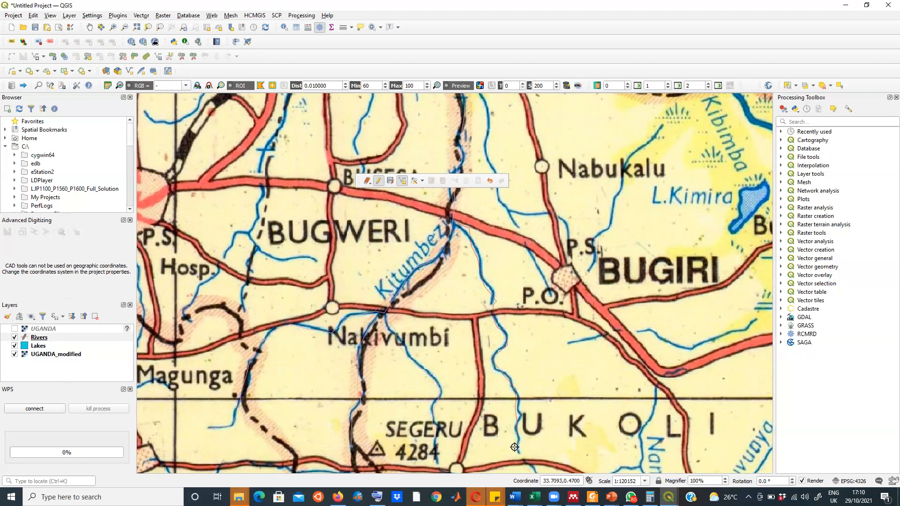
pyautogui.rightClick(519, 442)
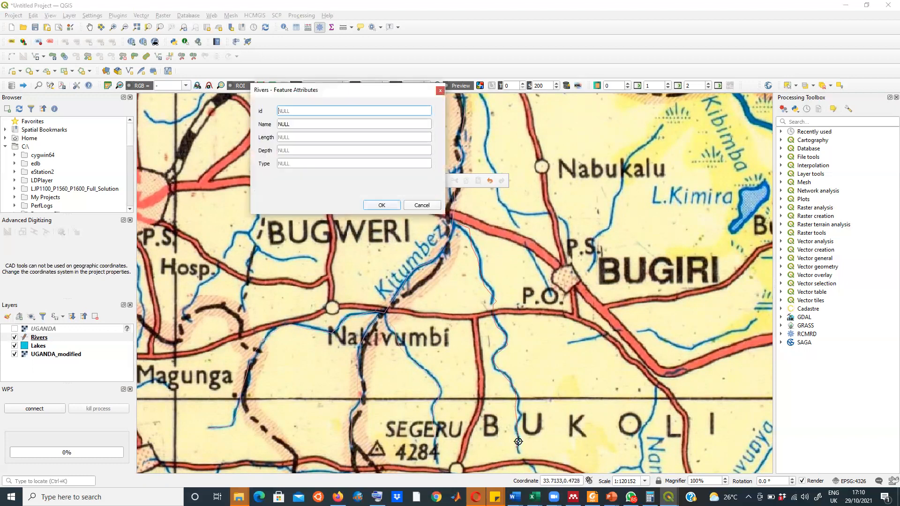
pyautogui.click(382, 205)
# Step: Trace the river west of Bugweri from near Hosp. northward along the dashed boundary, leaving its attributes empty
pyautogui.click(184, 321)
pyautogui.click(185, 307)
pyautogui.click(190, 301)
pyautogui.click(205, 288)
pyautogui.click(217, 273)
pyautogui.click(227, 261)
pyautogui.click(231, 249)
pyautogui.click(233, 235)
pyautogui.click(250, 231)
pyautogui.click(258, 218)
pyautogui.click(263, 201)
pyautogui.click(265, 173)
pyautogui.click(263, 150)
pyautogui.click(267, 137)
pyautogui.rightClick(285, 107)
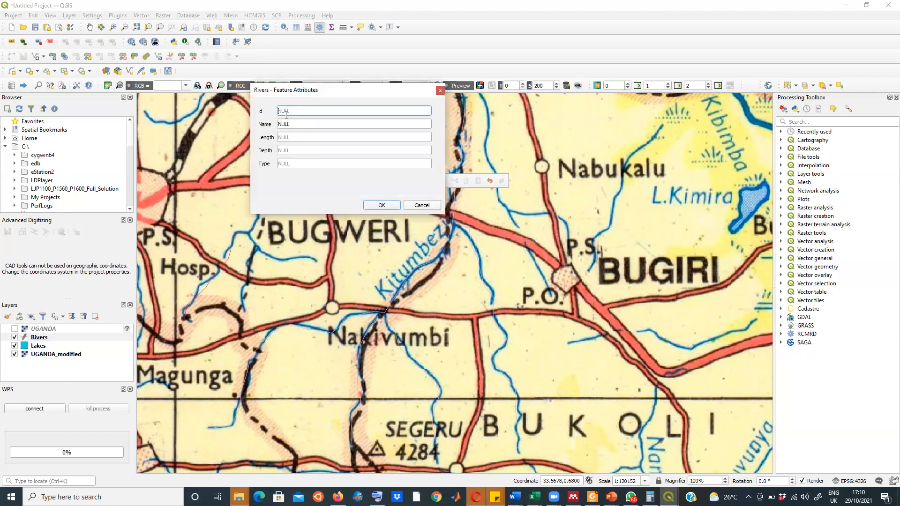
pyautogui.click(379, 205)
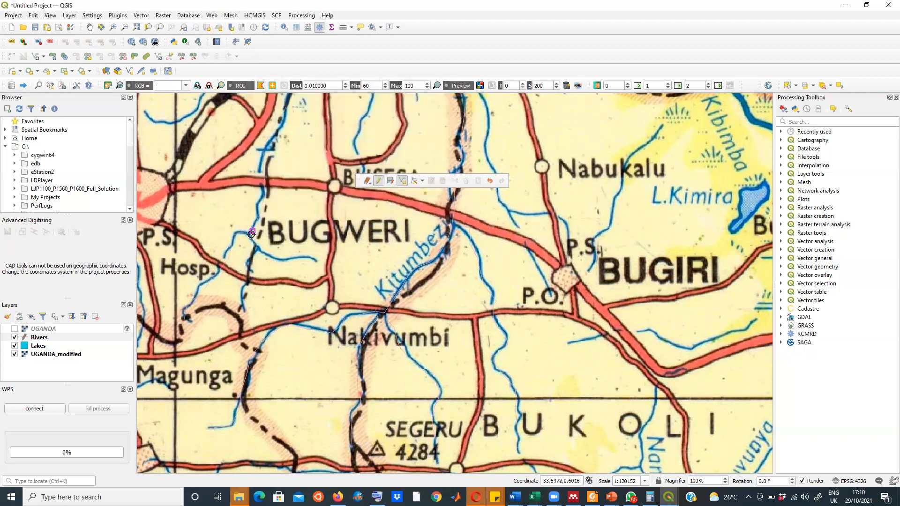
# Step: Trace the two short streams below and southwest of the Bugweri label, leaving their attributes empty
pyautogui.click(259, 250)
pyautogui.click(295, 259)
pyautogui.rightClick(316, 255)
pyautogui.click(390, 207)
pyautogui.rightClick(244, 314)
pyautogui.click(382, 205)
# Step: Trace the short river segment north of Busesa, leaving its attributes empty
pyautogui.click(363, 117)
pyautogui.click(361, 131)
pyautogui.click(357, 154)
pyautogui.rightClick(358, 156)
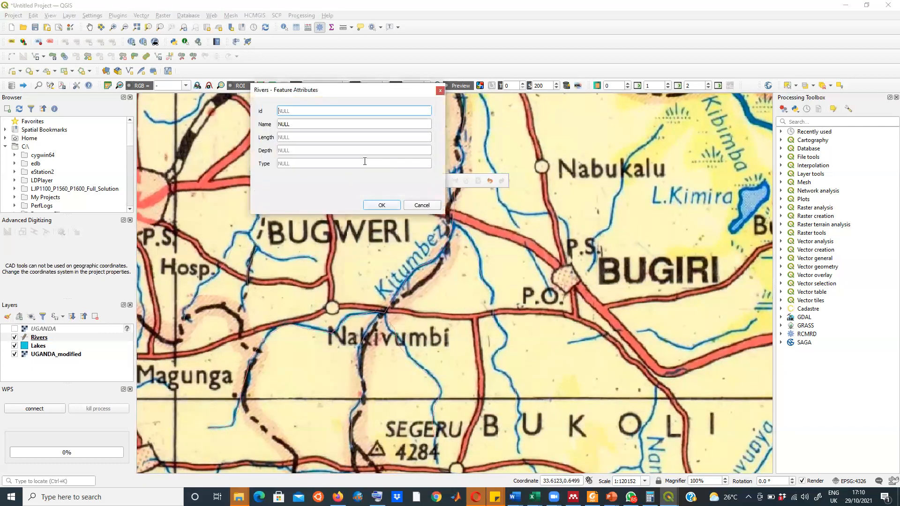
pyautogui.click(383, 205)
# Step: Trace the river west of Nabukalu southward across the main road to P.O., leaving its attributes empty
pyautogui.click(483, 100)
pyautogui.click(488, 115)
pyautogui.click(488, 126)
pyautogui.click(491, 140)
pyautogui.click(489, 153)
pyautogui.click(494, 172)
pyautogui.click(499, 200)
pyautogui.click(509, 213)
pyautogui.click(518, 225)
pyautogui.click(522, 233)
pyautogui.click(529, 252)
pyautogui.click(538, 265)
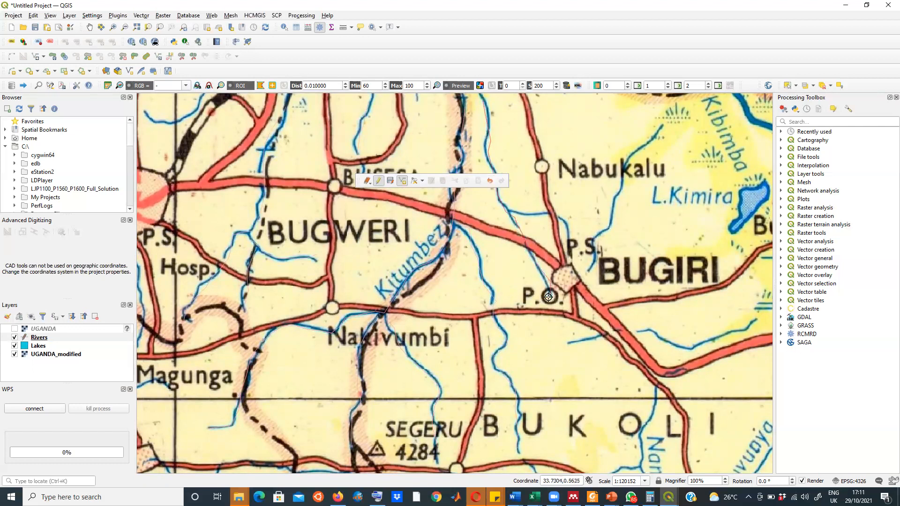
pyautogui.rightClick(549, 297)
pyautogui.click(386, 205)
# Step: Trace the short branch east of that river toward the Bugiri town symbol, leaving its attributes empty
pyautogui.click(573, 273)
pyautogui.rightClick(573, 274)
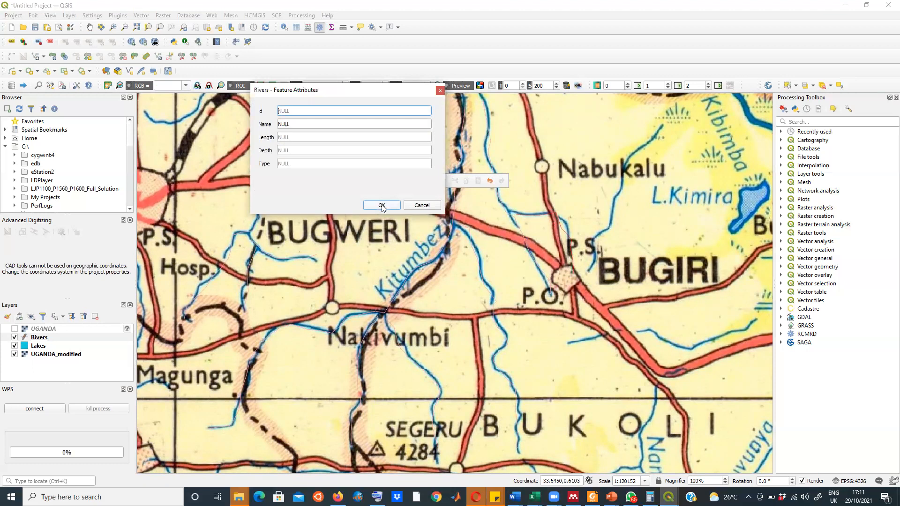
pyautogui.click(382, 205)
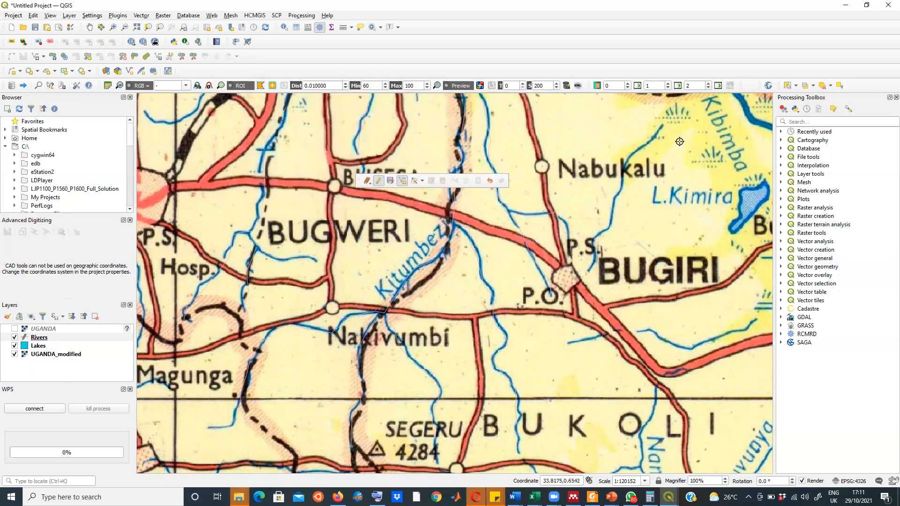
# Step: Trace the river from southwest of Kibimba down to P.S. beside Bugiri, leaving its attributes empty
pyautogui.click(661, 125)
pyautogui.click(640, 155)
pyautogui.click(624, 159)
pyautogui.click(623, 189)
pyautogui.click(615, 210)
pyautogui.click(604, 239)
pyautogui.rightClick(594, 262)
pyautogui.click(383, 205)
# Step: Trace the river running west to east south of Bugiri up to the eastern swamp, leaving its attributes empty
pyautogui.click(567, 344)
pyautogui.click(604, 335)
pyautogui.click(652, 332)
pyautogui.click(669, 344)
pyautogui.click(692, 348)
pyautogui.click(728, 333)
pyautogui.click(762, 330)
pyautogui.click(751, 317)
pyautogui.rightClick(751, 318)
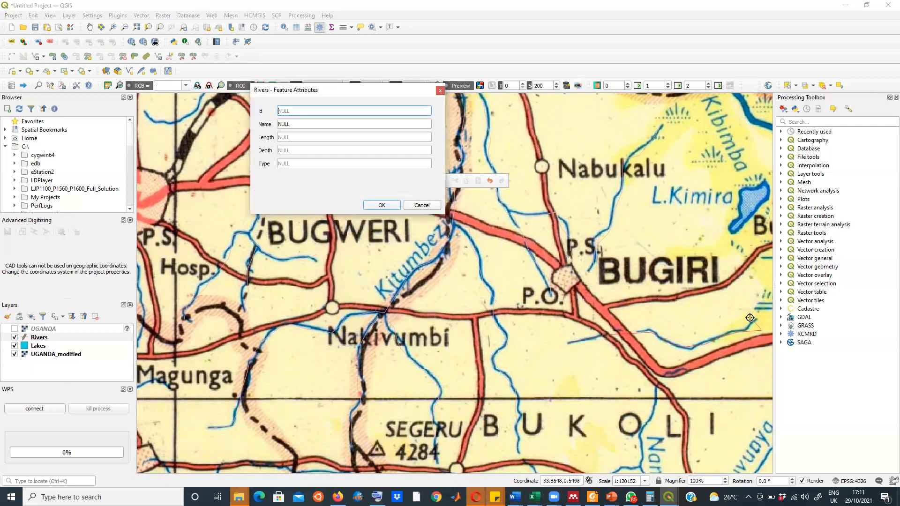
pyautogui.click(380, 206)
# Step: Trace the river running south through Bukoli from the road southeast of Bugiri, leaving its attributes empty
pyautogui.click(659, 379)
pyautogui.click(651, 394)
pyautogui.click(651, 420)
pyautogui.click(638, 434)
pyautogui.click(636, 460)
pyautogui.rightClick(615, 471)
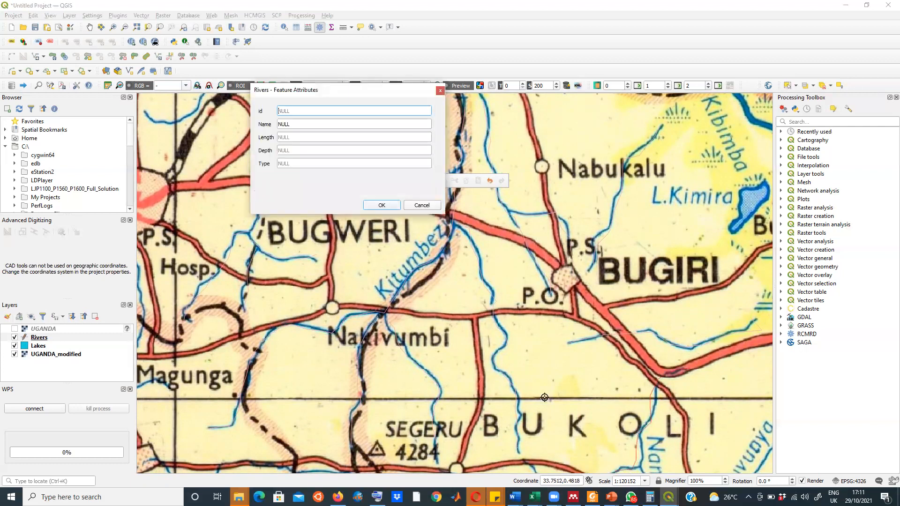
pyautogui.click(382, 205)
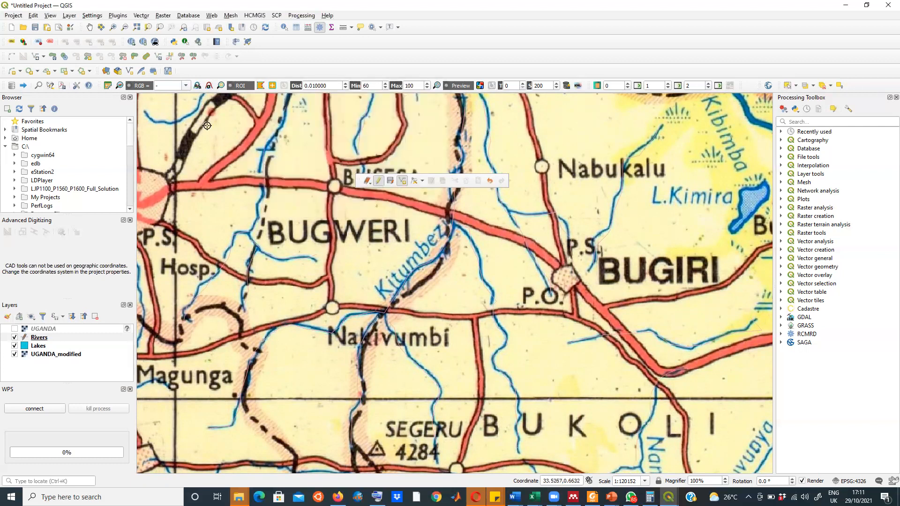
# Step: Trace the short stream west of the railway in the map's northwest corner, leaving its attributes empty
pyautogui.click(143, 112)
pyautogui.click(156, 126)
pyautogui.click(191, 115)
pyautogui.click(201, 104)
pyautogui.rightClick(204, 107)
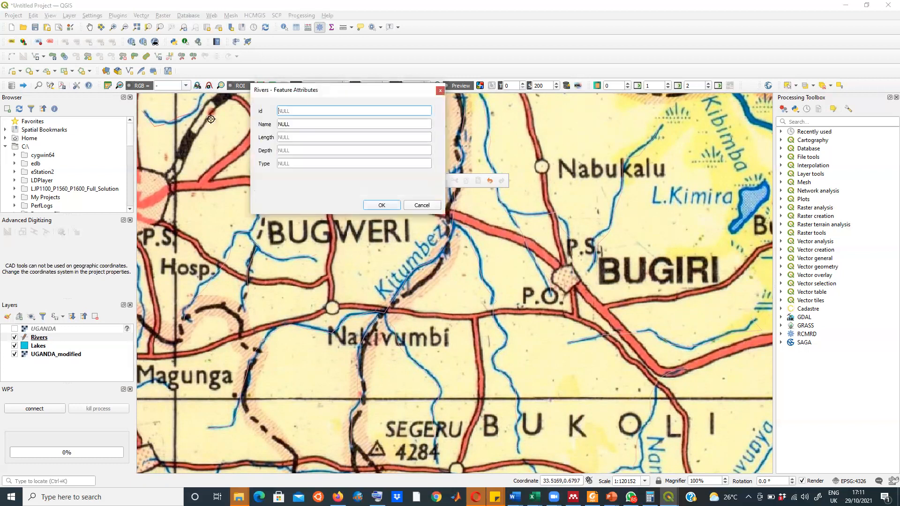
pyautogui.click(383, 205)
# Step: Stop editing the Rivers layer and save its changes
pyautogui.click(39, 338)
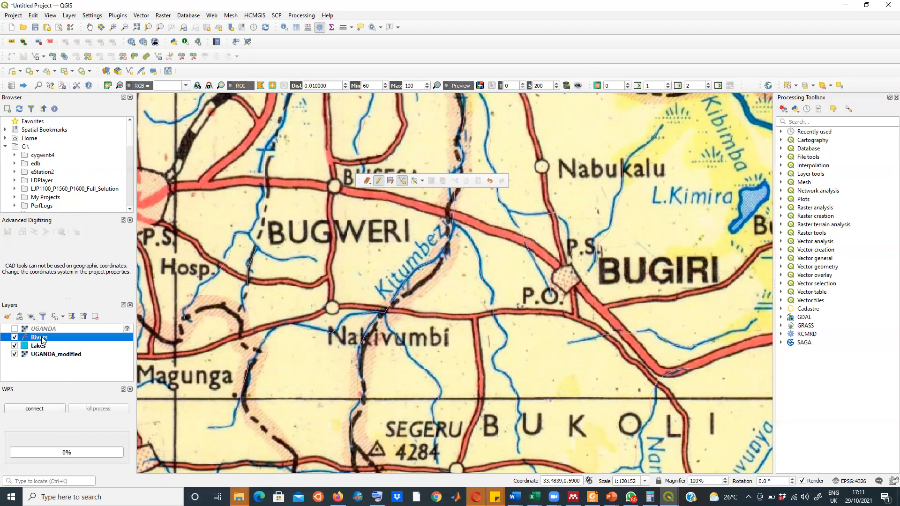
pyautogui.rightClick(42, 338)
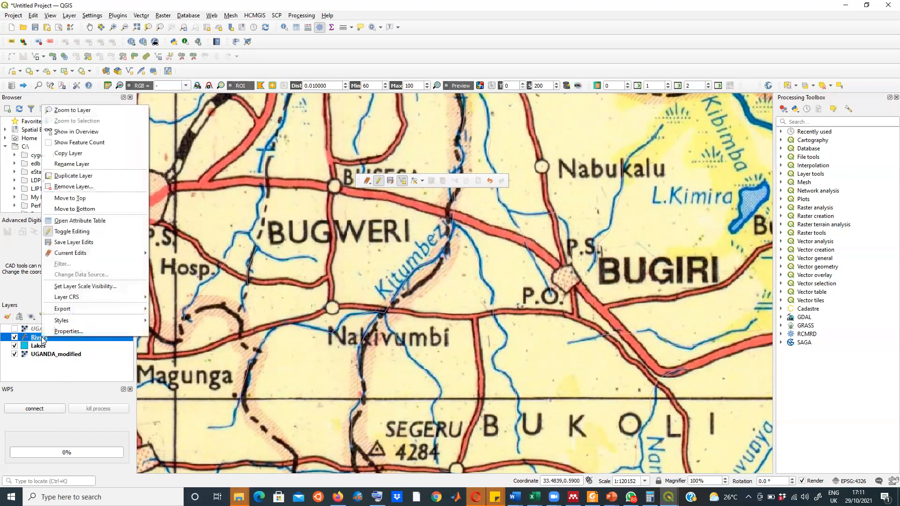
pyautogui.moveTo(73, 255)
pyautogui.click(78, 232)
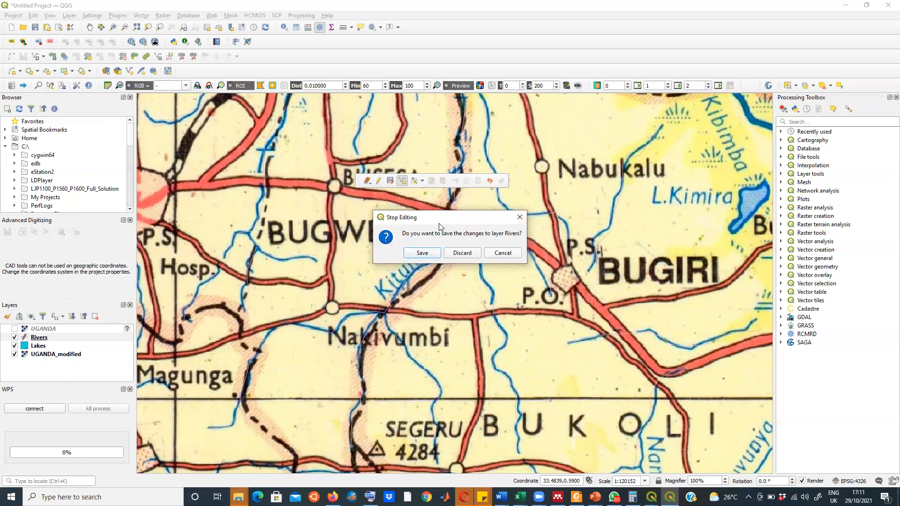
pyautogui.click(439, 253)
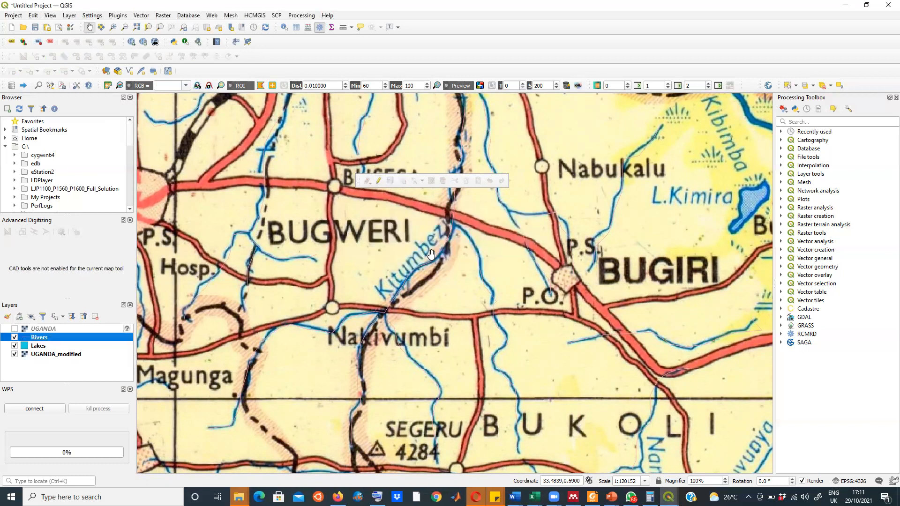
# Step: Hide the UGANDA_modified map and recolor the Rivers layer's simple line to light blue
pyautogui.click(15, 355)
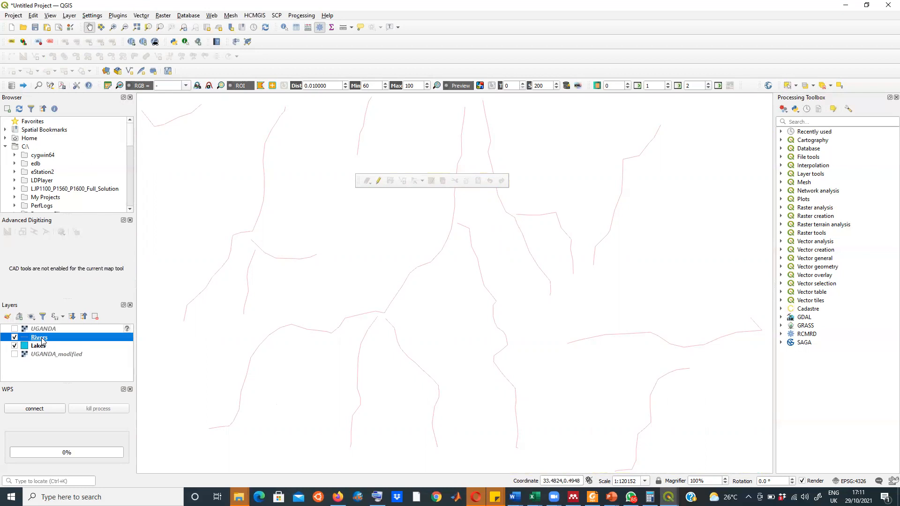
pyautogui.rightClick(41, 338)
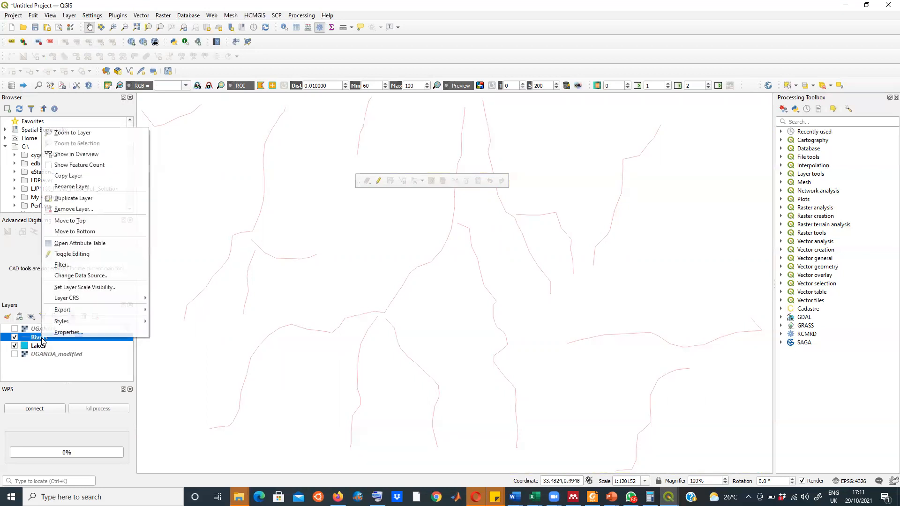
pyautogui.click(65, 332)
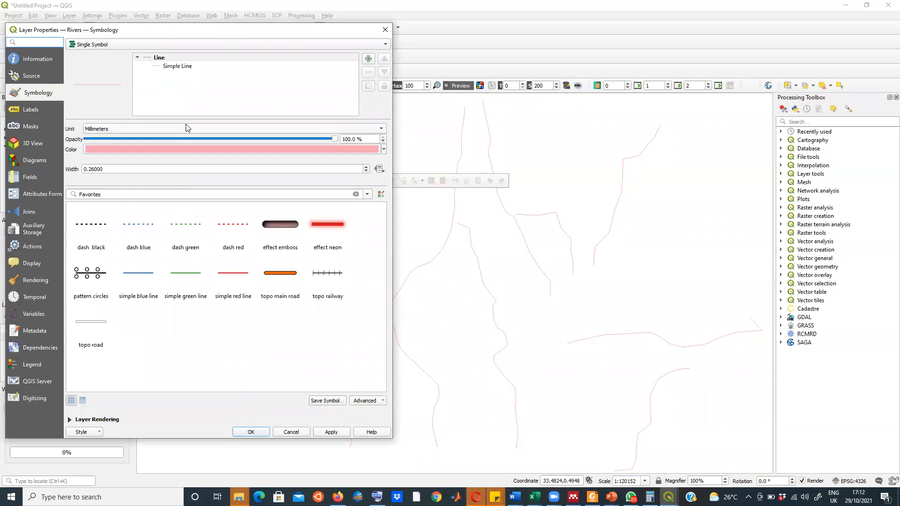
pyautogui.click(173, 67)
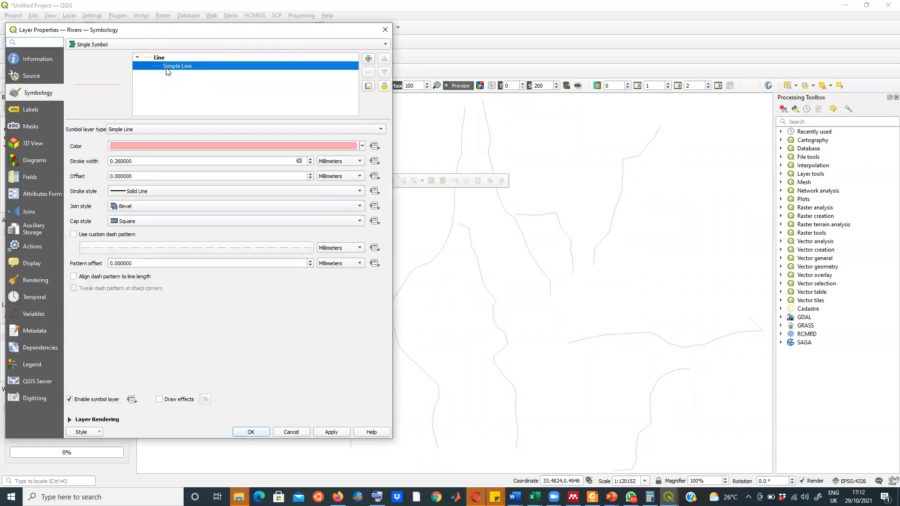
pyautogui.click(363, 146)
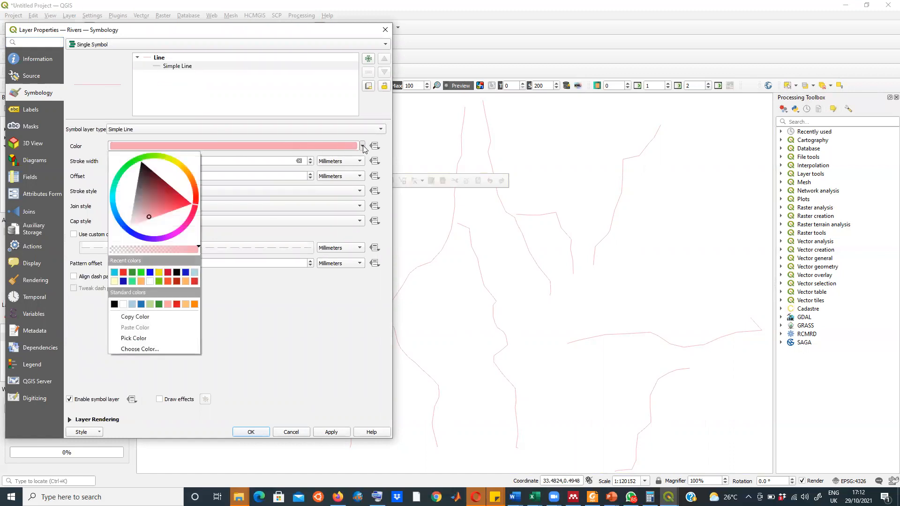
pyautogui.click(115, 272)
pyautogui.click(332, 432)
pyautogui.click(251, 432)
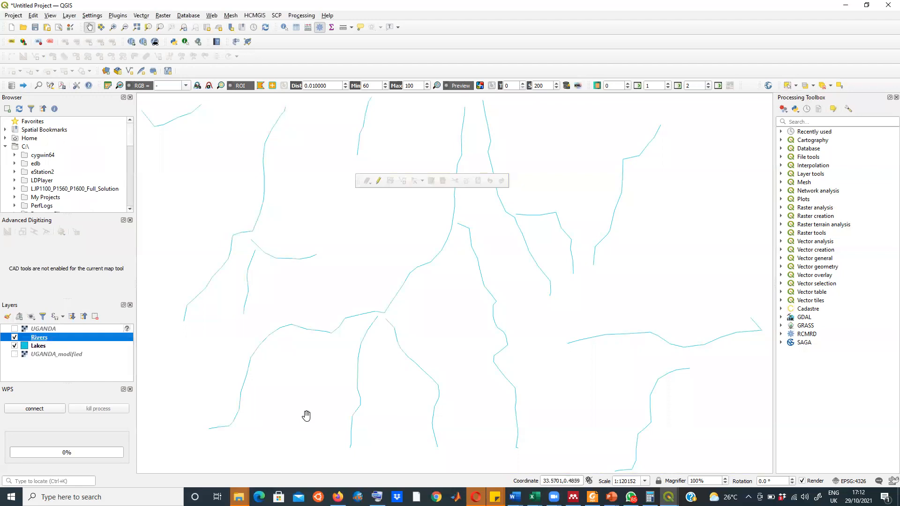
# Step: Show the UGANDA_modified map again beneath the digitized rivers
pyautogui.scroll(-1, 474, 370)
pyautogui.scroll(1, 473, 370)
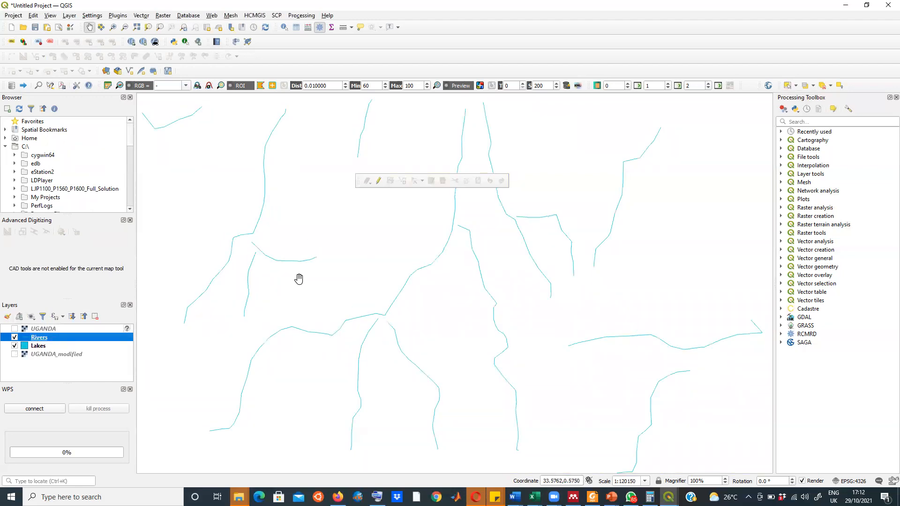
pyautogui.click(15, 355)
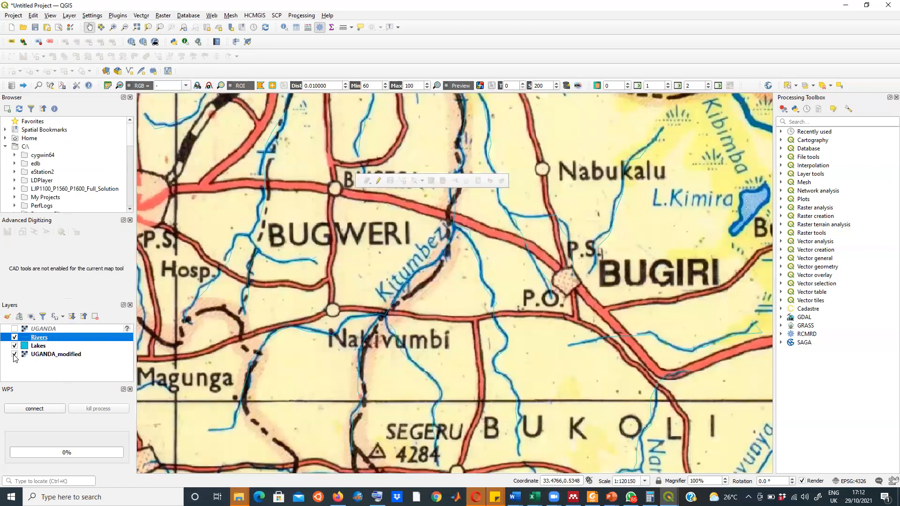
# Step: Start a new shapefile layer stored as Towns in the Towns layer folder of SPATIAL_DATA
pyautogui.click(70, 15)
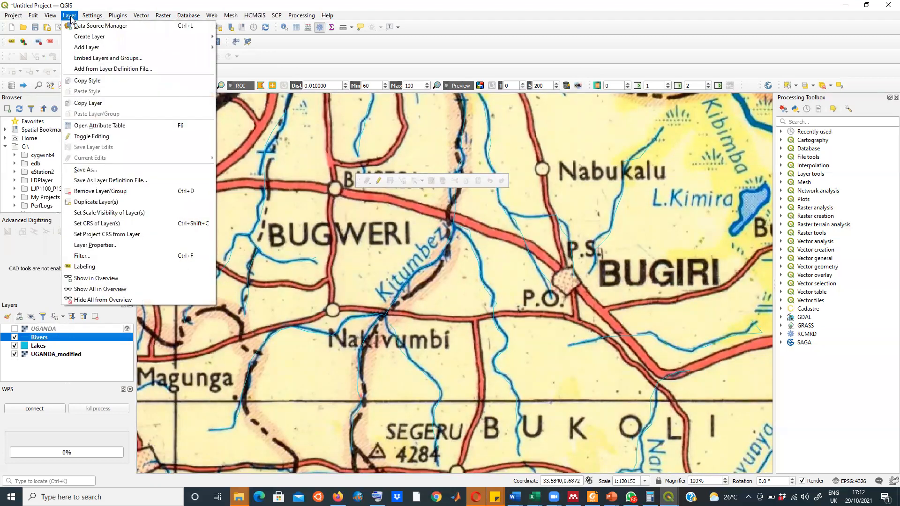
pyautogui.moveTo(103, 38)
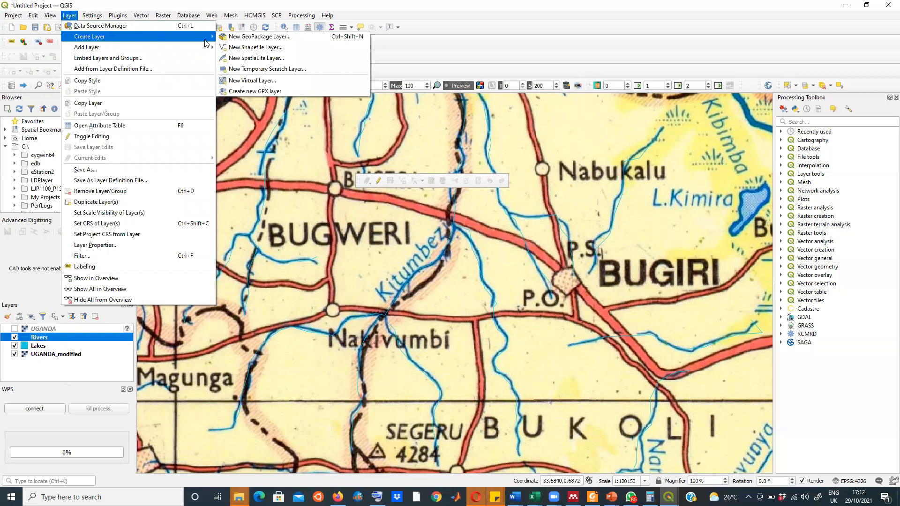
pyautogui.click(271, 49)
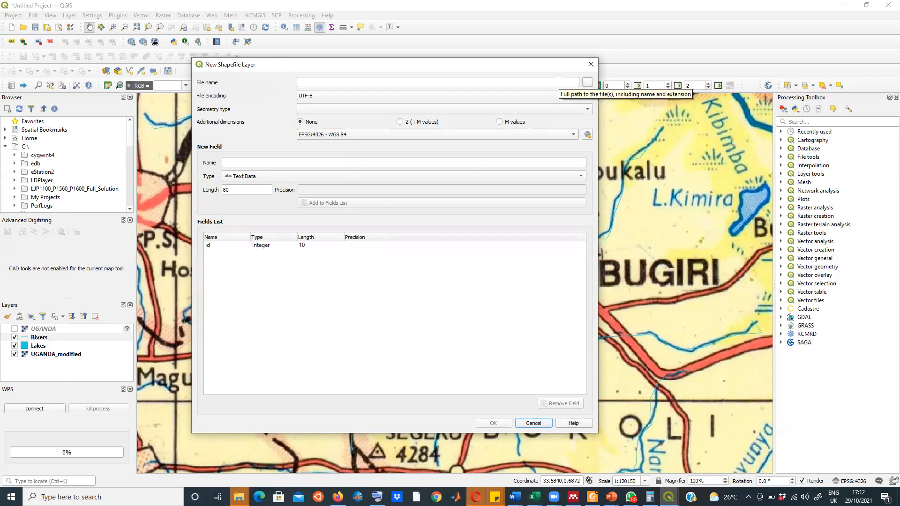
pyautogui.click(589, 84)
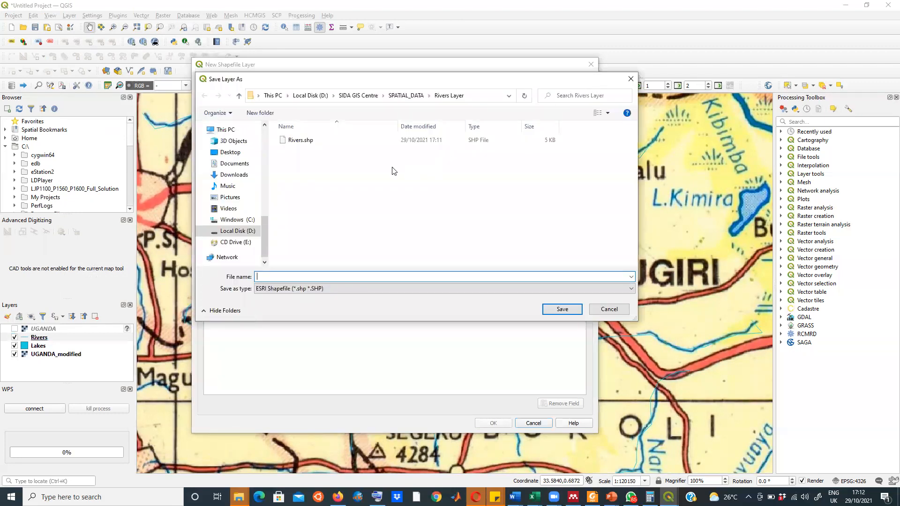
pyautogui.click(404, 95)
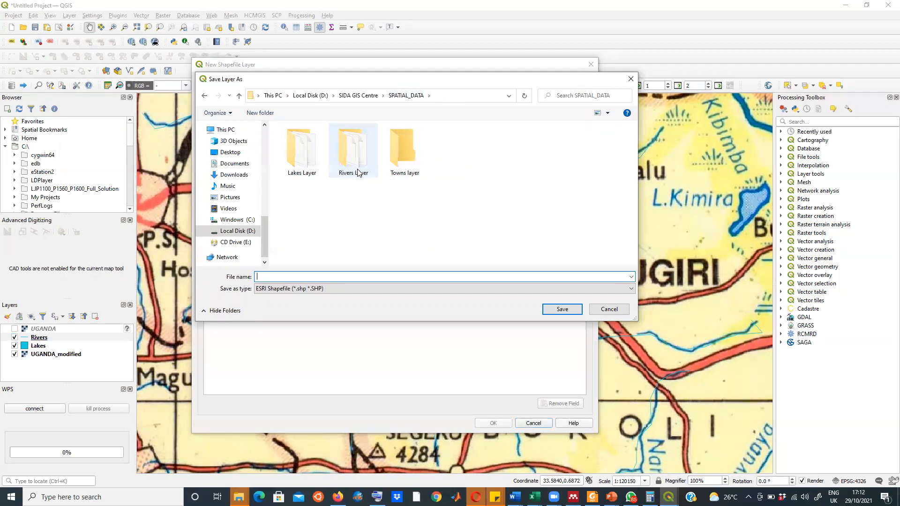
pyautogui.doubleClick(405, 153)
pyautogui.click(267, 277)
pyautogui.write('Towns')
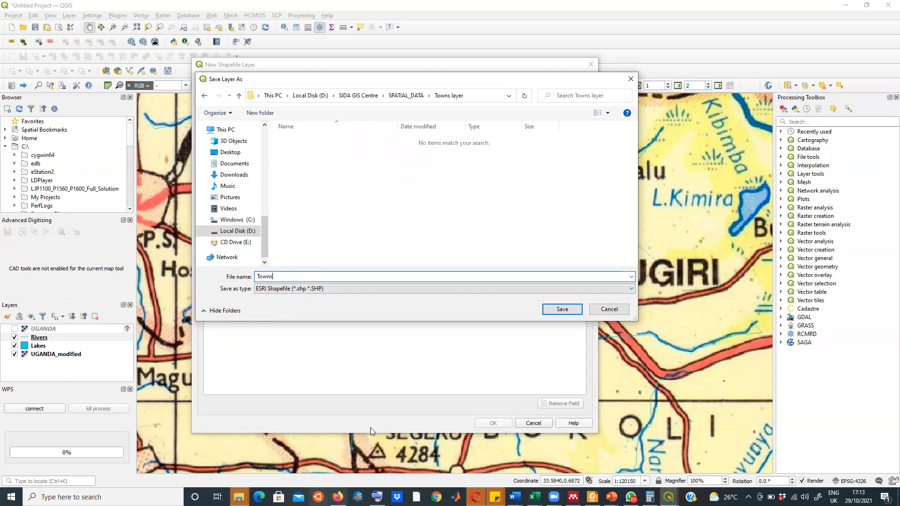
pyautogui.click(563, 310)
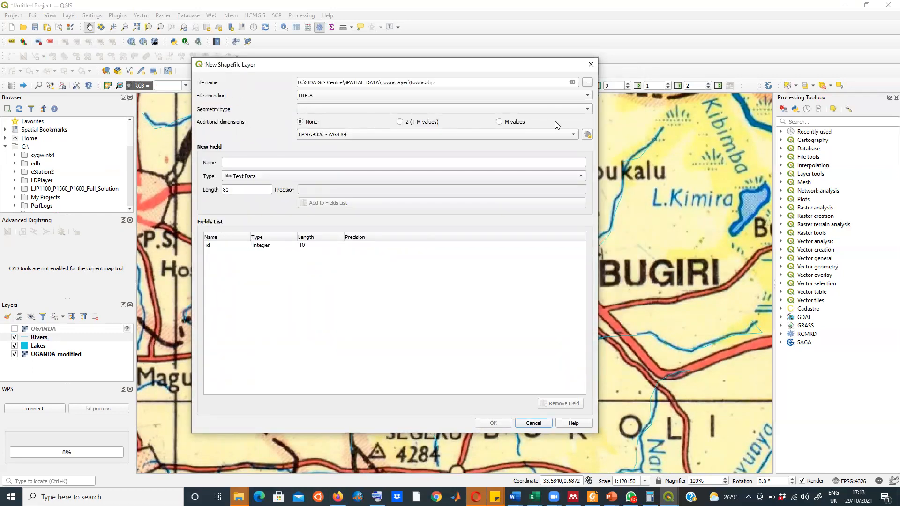
# Step: Set the new layer's geometry type to Point and add a text field called Name
pyautogui.click(588, 109)
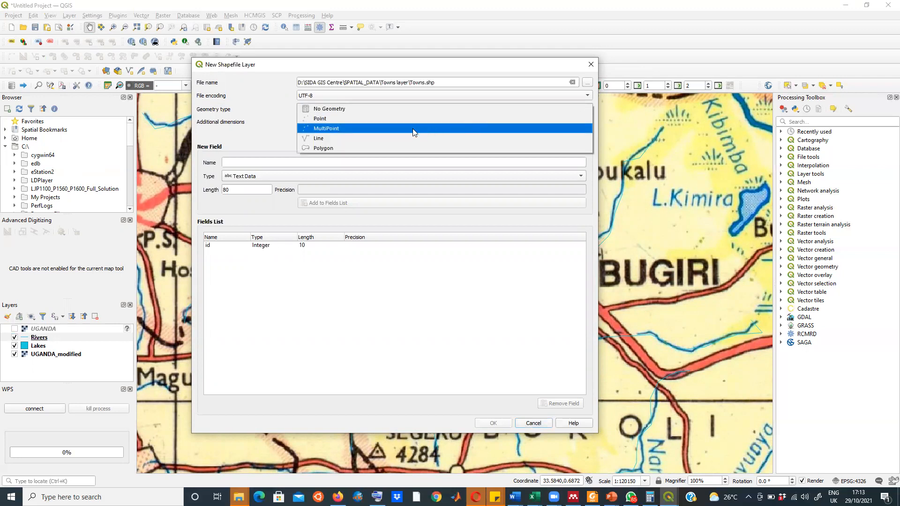
pyautogui.click(349, 119)
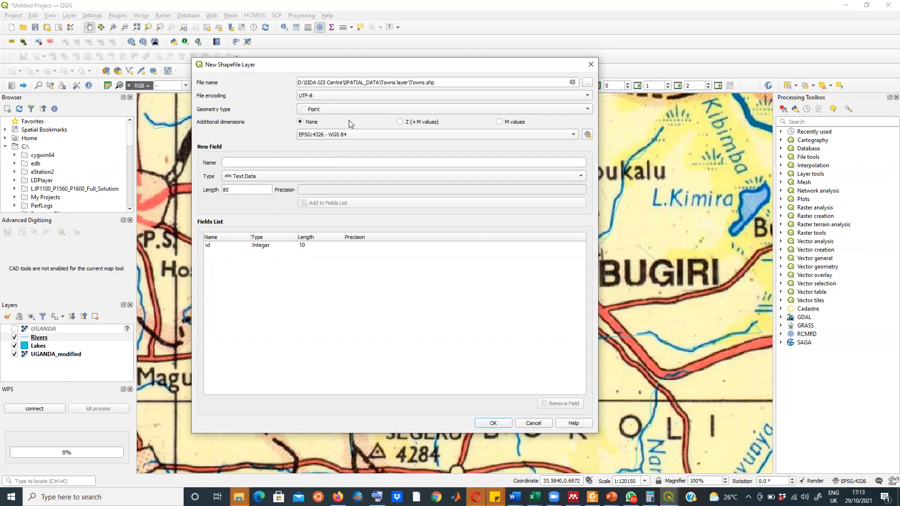
pyautogui.click(233, 162)
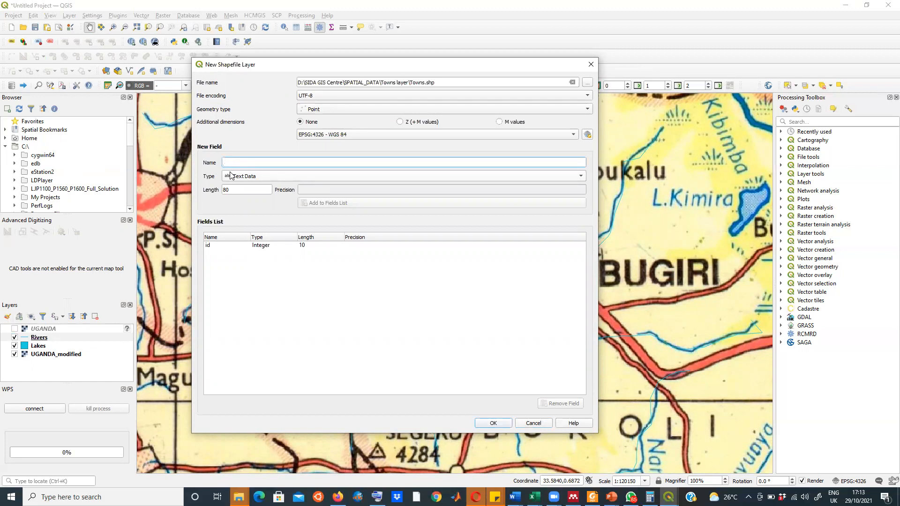
pyautogui.write('Name')
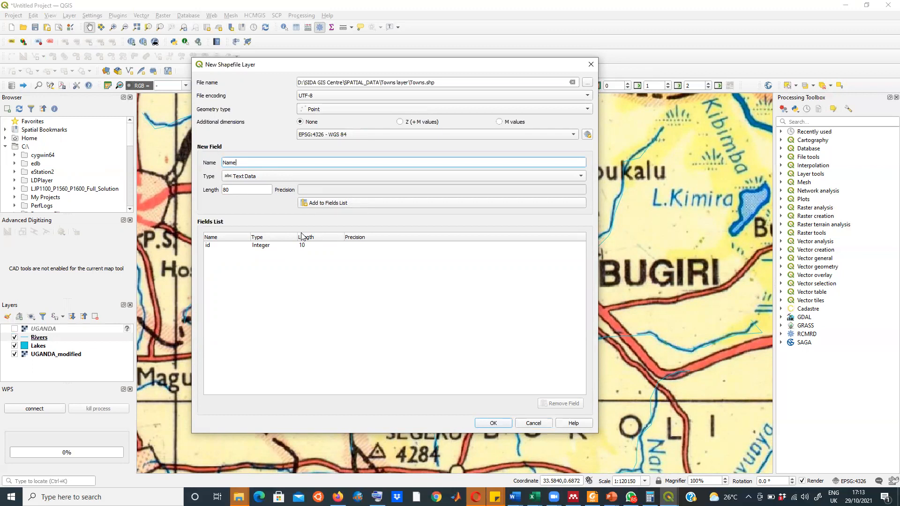
pyautogui.click(331, 205)
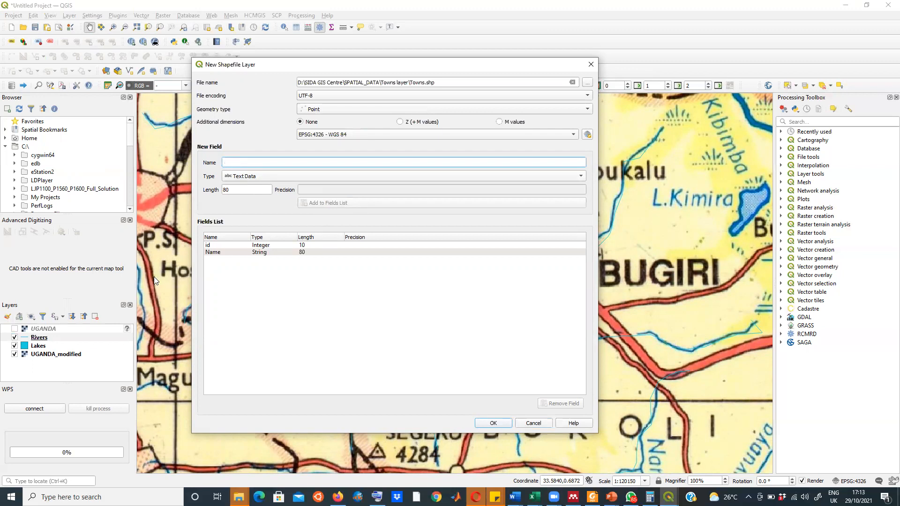
# Step: Add a field called Age with the Date type to the Towns layer's field list
pyautogui.write('Age')
pyautogui.press('BackSpace')
pyautogui.press('BackSpace')
pyautogui.press('BackSpace')
pyautogui.write('Age')
pyautogui.click(277, 179)
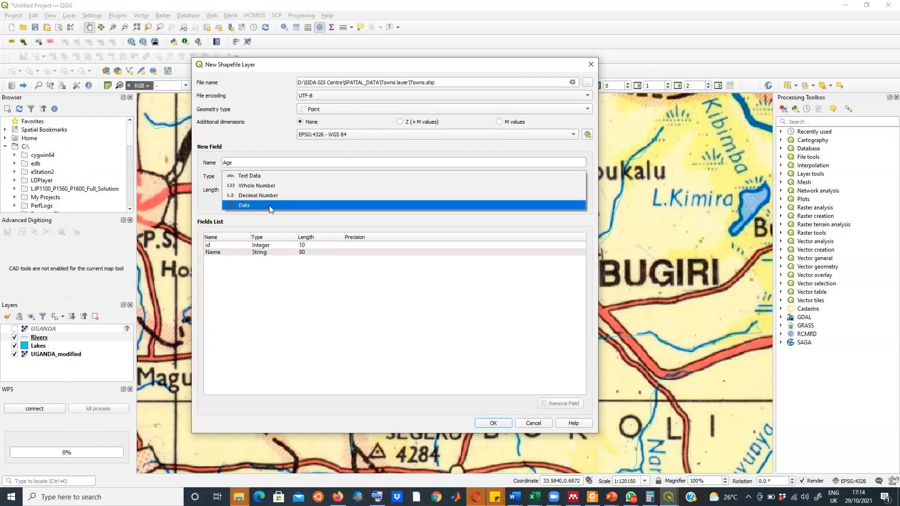
pyautogui.click(269, 205)
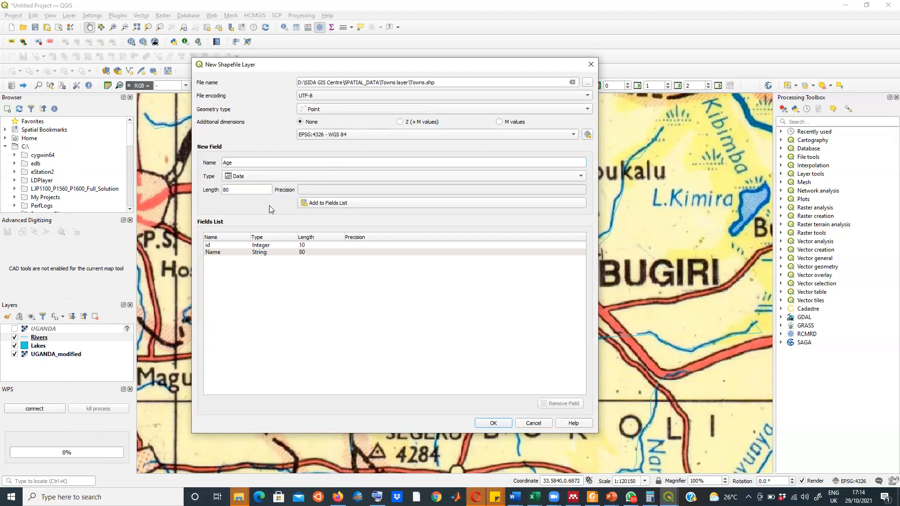
pyautogui.click(303, 203)
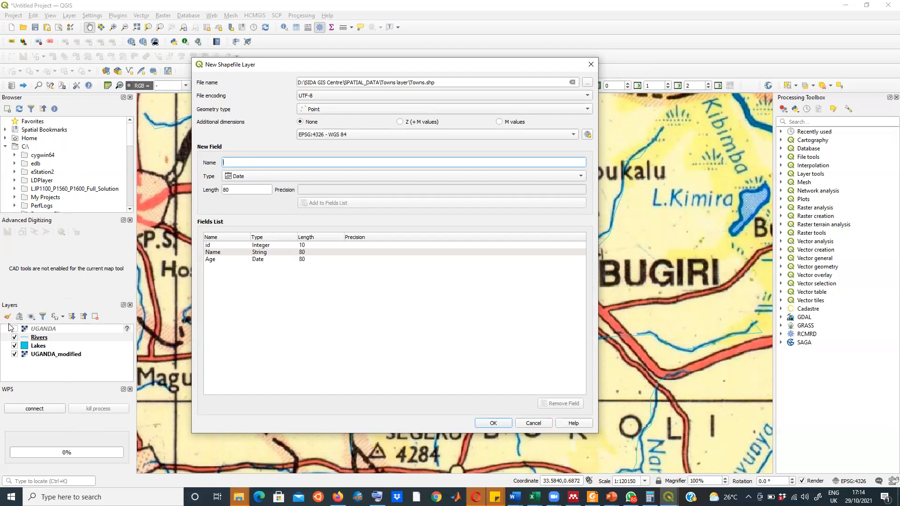
# Step: Add a decimal number field called Size with length 20 and precision 6, and create the Towns layer
pyautogui.write('SIze')
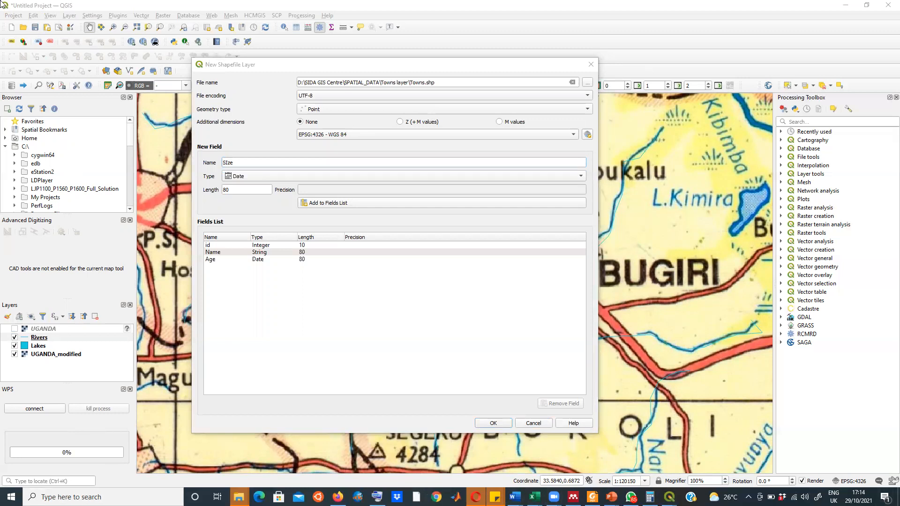
pyautogui.click(244, 164)
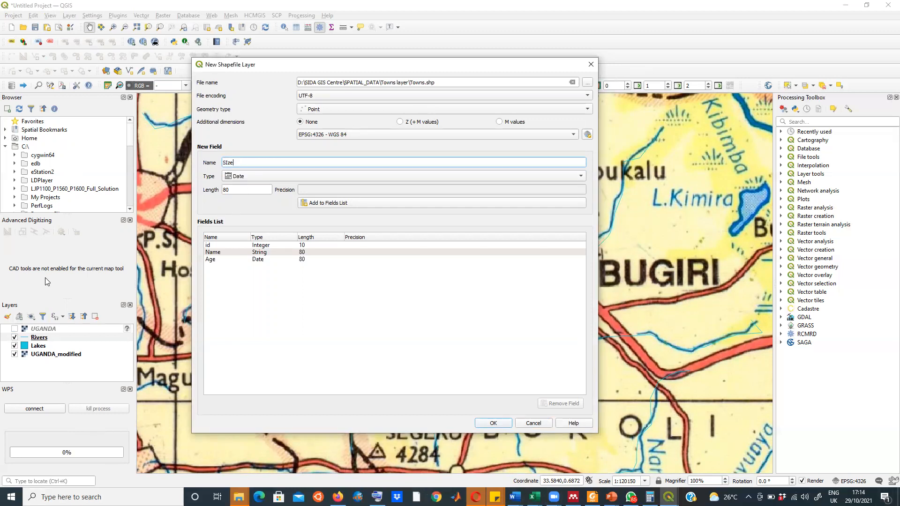
pyautogui.press('BackSpace')
pyautogui.press('BackSpace')
pyautogui.press('BackSpace')
pyautogui.write('ize')
pyautogui.click(581, 177)
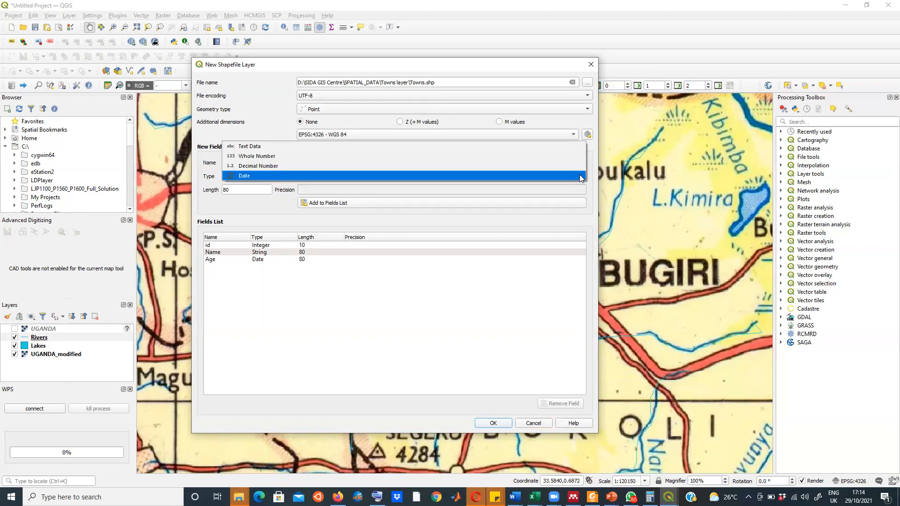
pyautogui.click(288, 165)
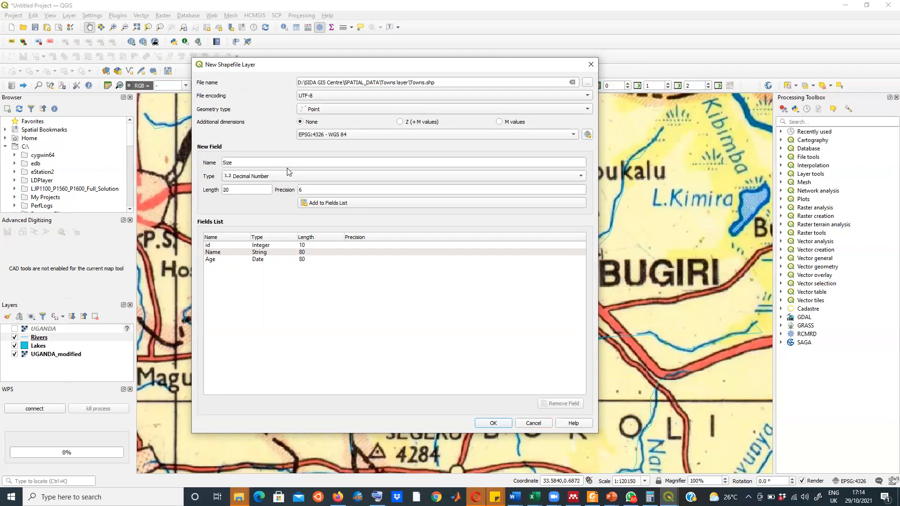
pyautogui.click(318, 204)
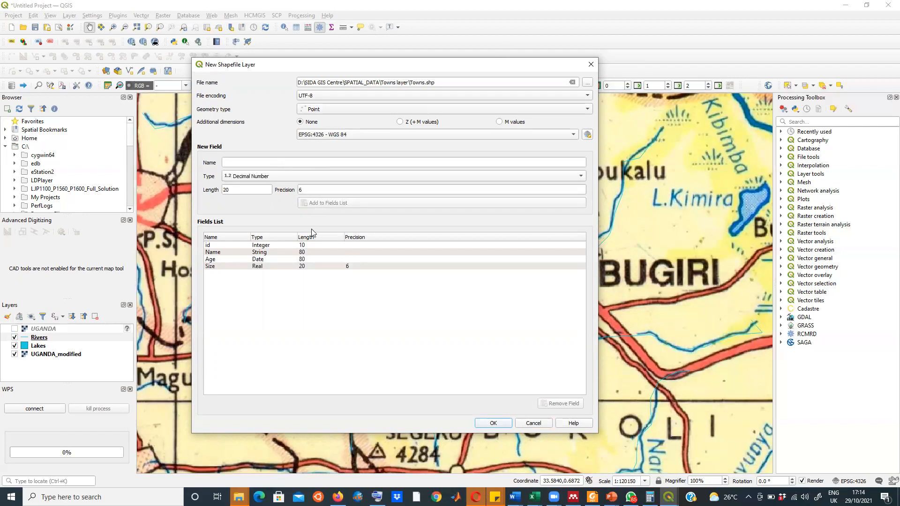
pyautogui.click(493, 423)
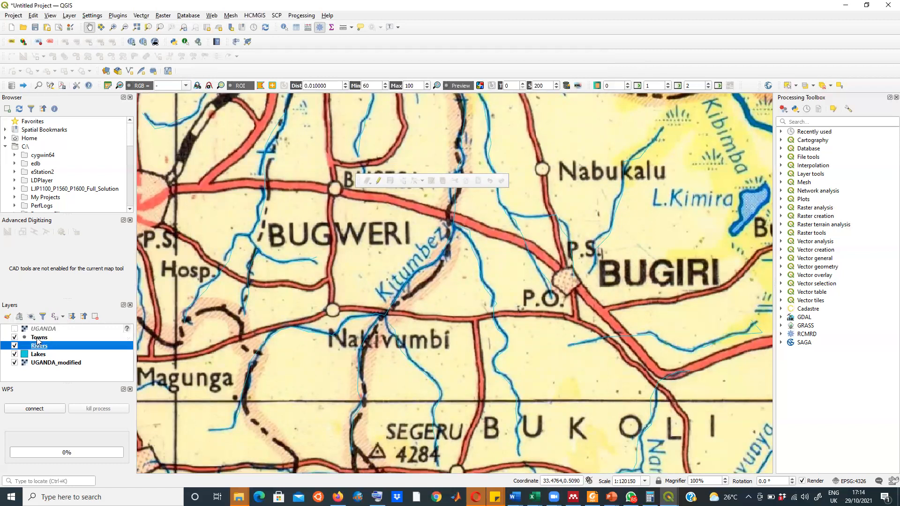
# Step: Start editing the Towns layer and add points on the Busesa and Nabukalu town circles, leaving their attributes empty
pyautogui.rightClick(39, 339)
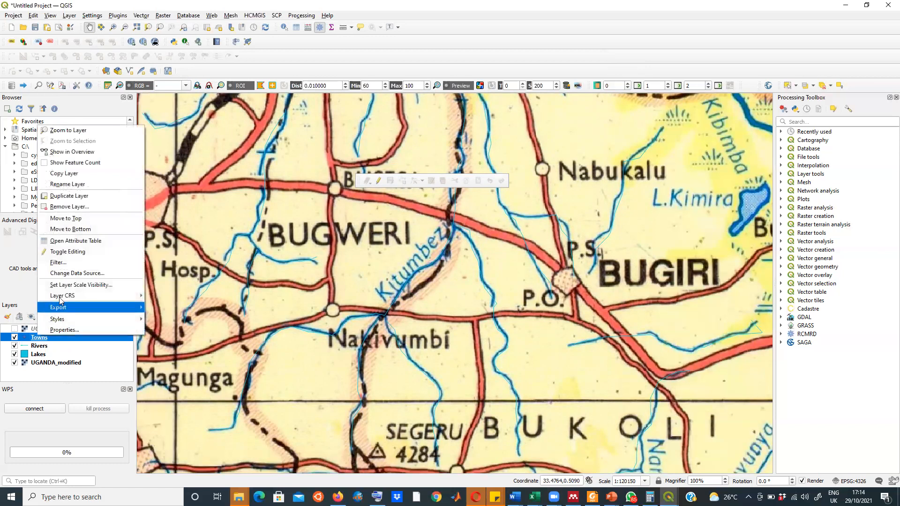
pyautogui.click(76, 255)
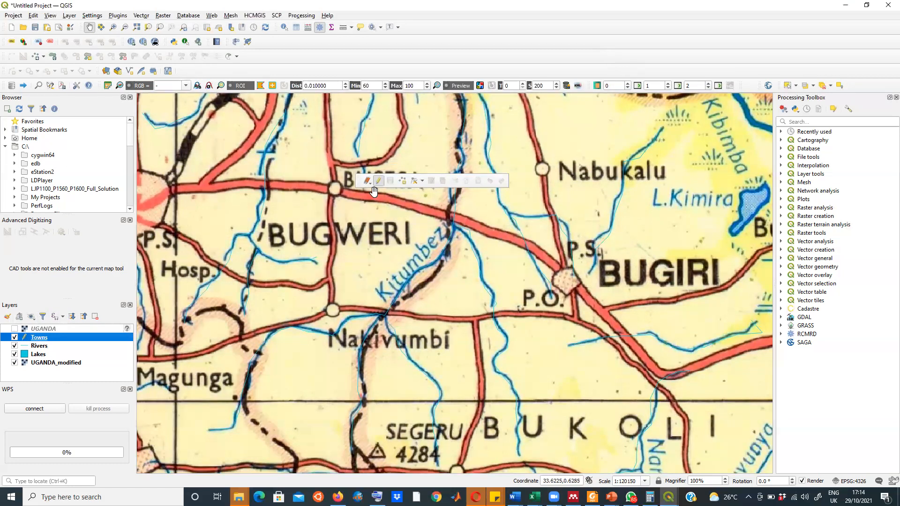
pyautogui.click(402, 182)
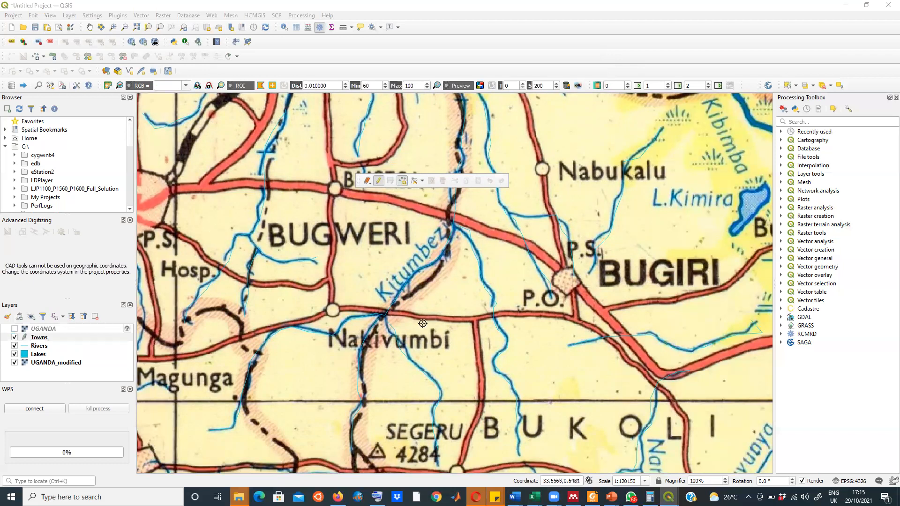
pyautogui.click(334, 189)
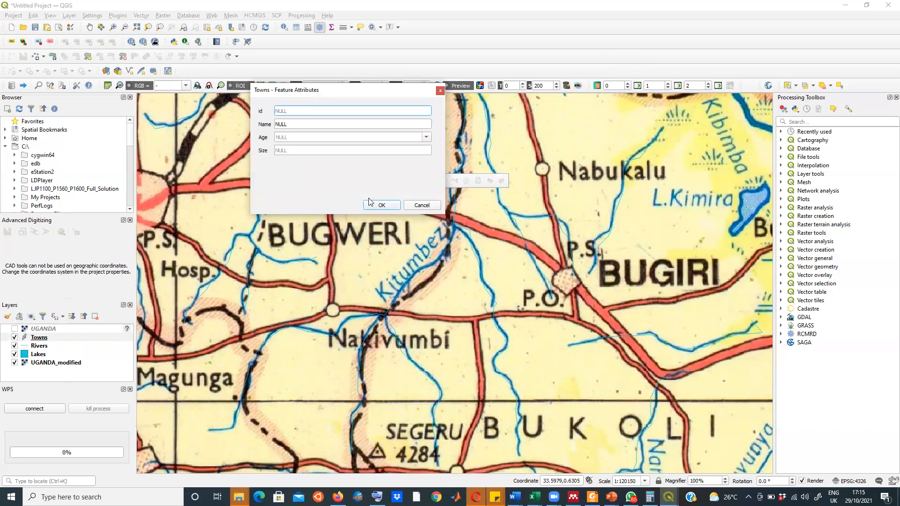
pyautogui.click(382, 206)
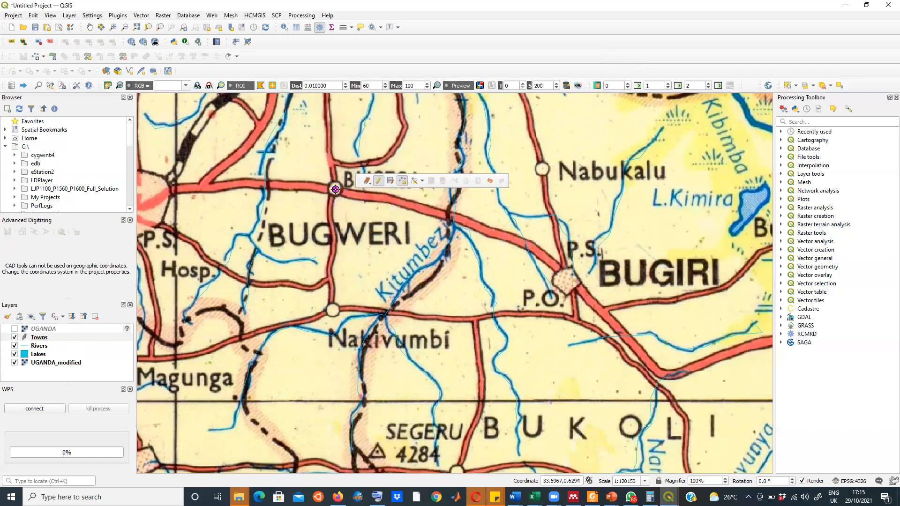
pyautogui.click(542, 169)
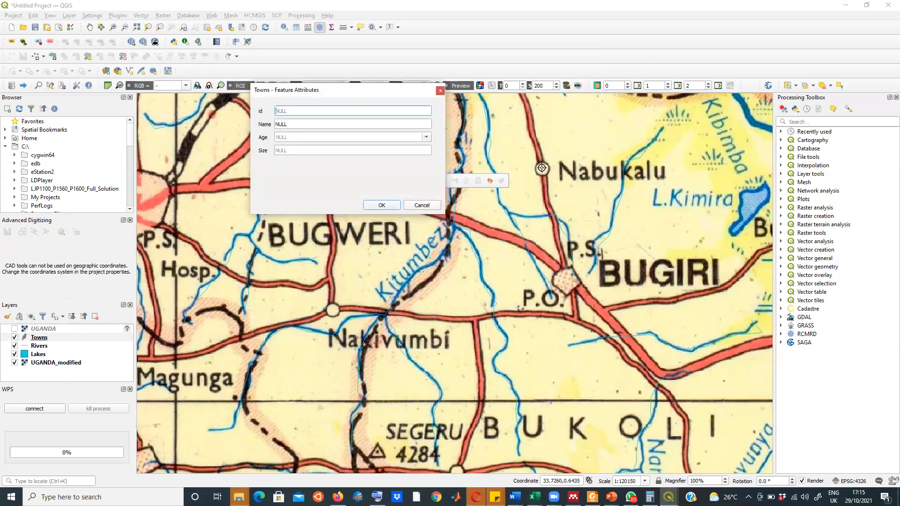
pyautogui.click(381, 206)
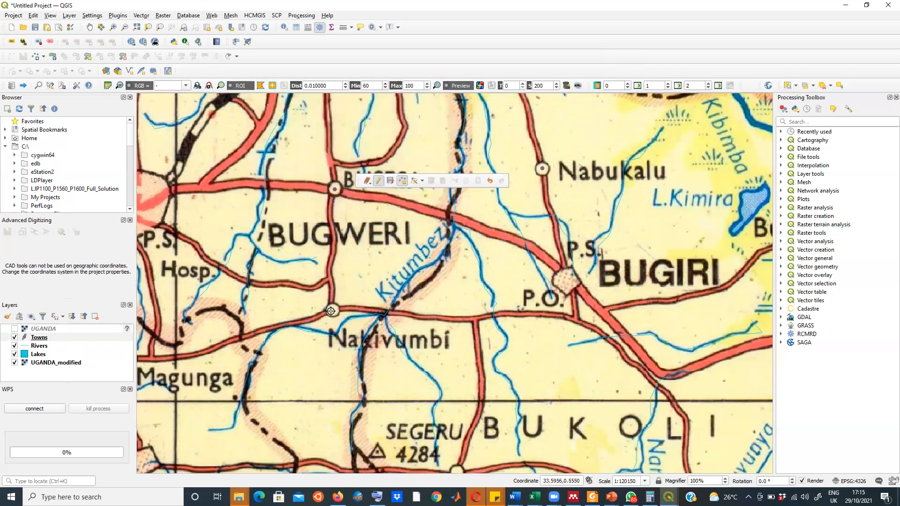
# Step: Add a point on the Nakivumbi town circle and fill in only its Name attribute
pyautogui.click(332, 309)
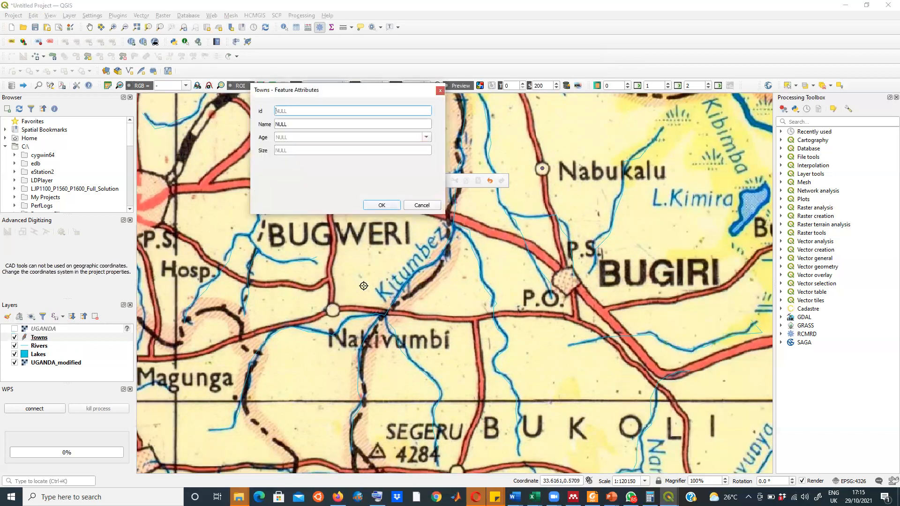
pyautogui.click(287, 125)
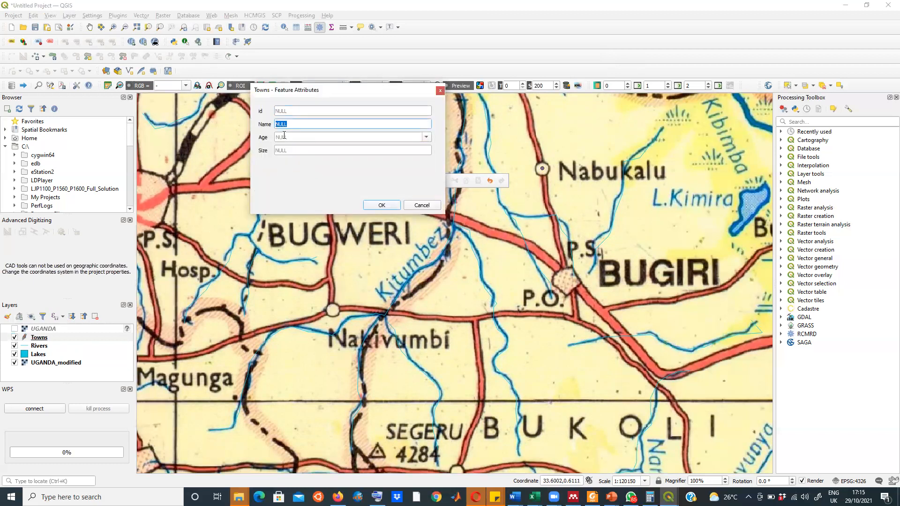
pyautogui.write('Na')
pyautogui.click(371, 206)
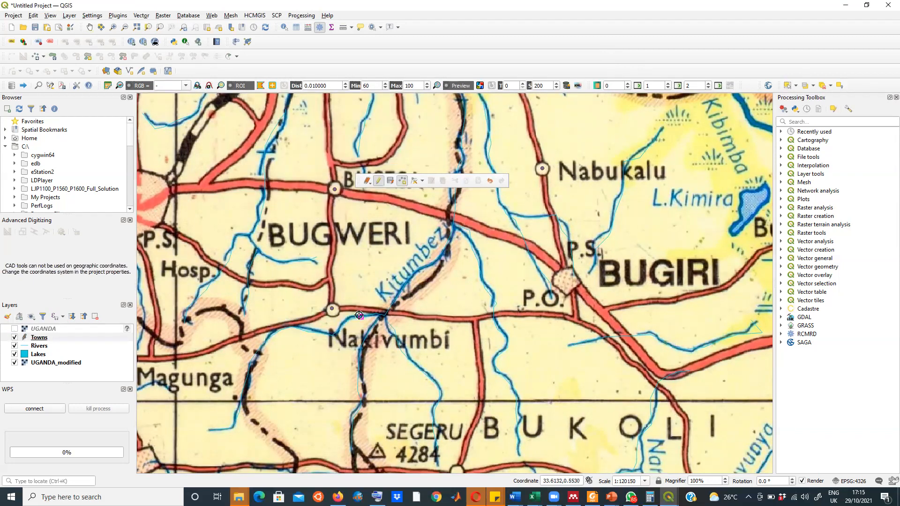
# Step: Add a town point on the circle below the Bulugui label and enter Bulugui as its Name
pyautogui.scroll(-2, 359, 315)
pyautogui.scroll(3, 481, 324)
pyautogui.scroll(-2, 486, 220)
pyautogui.scroll(2, 497, 232)
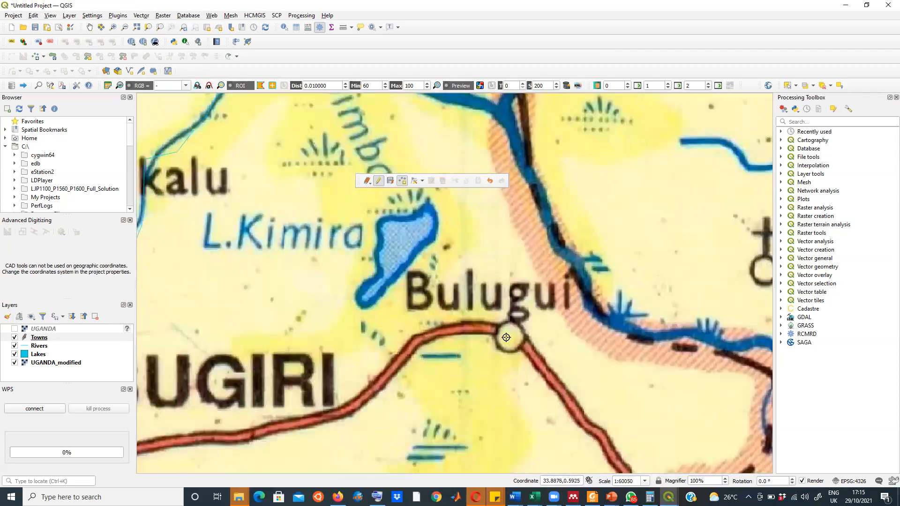
pyautogui.click(507, 338)
pyautogui.click(283, 121)
pyautogui.write('Bulugui')
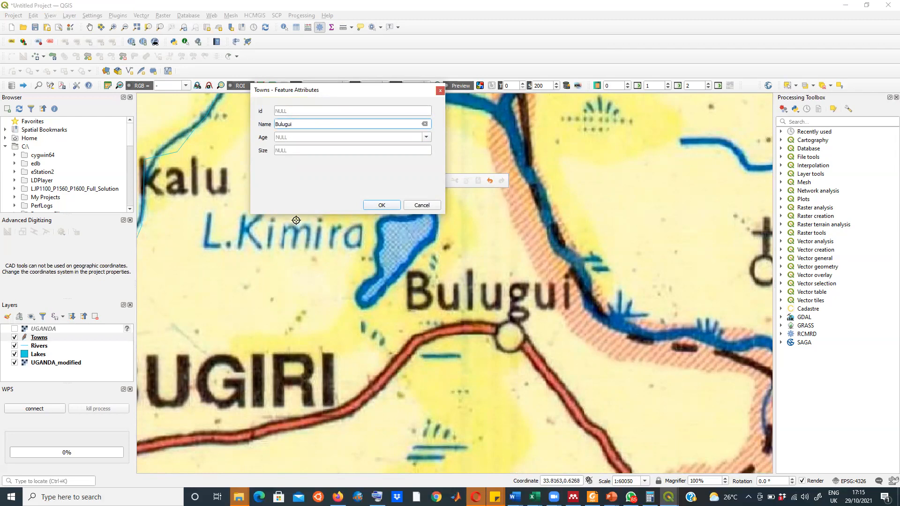
pyautogui.click(381, 206)
pyautogui.scroll(-4, 378, 216)
pyautogui.scroll(3, 378, 216)
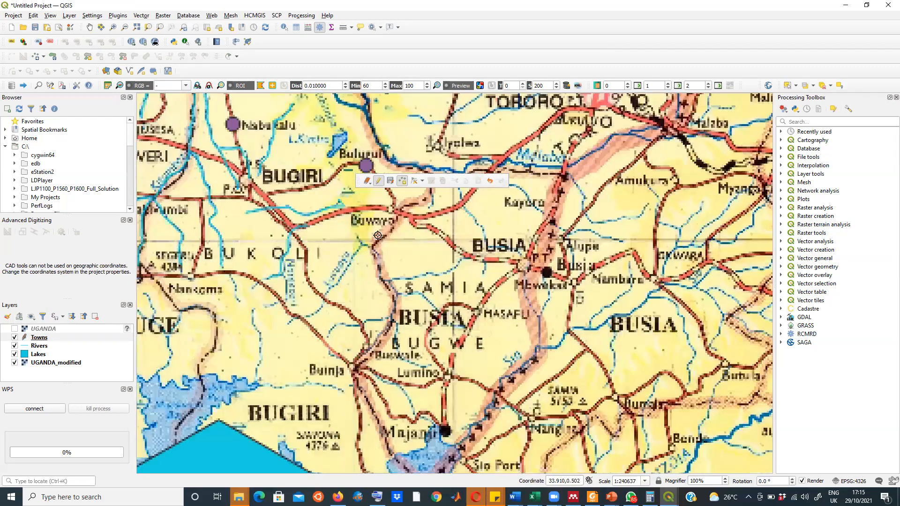
pyautogui.scroll(-3, 248, 245)
pyautogui.scroll(2, 248, 245)
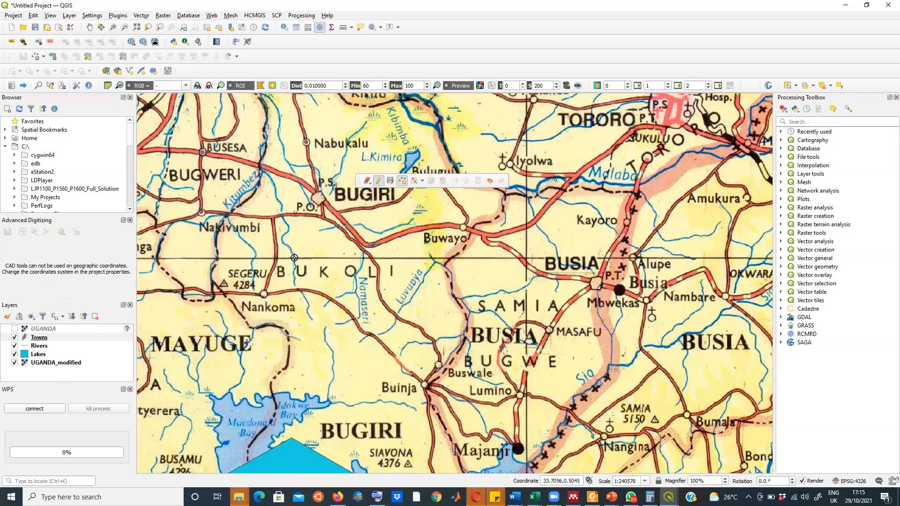
# Step: Add a town point on the Nankoma circle and enter Nankoma as its Name
pyautogui.scroll(2, 301, 349)
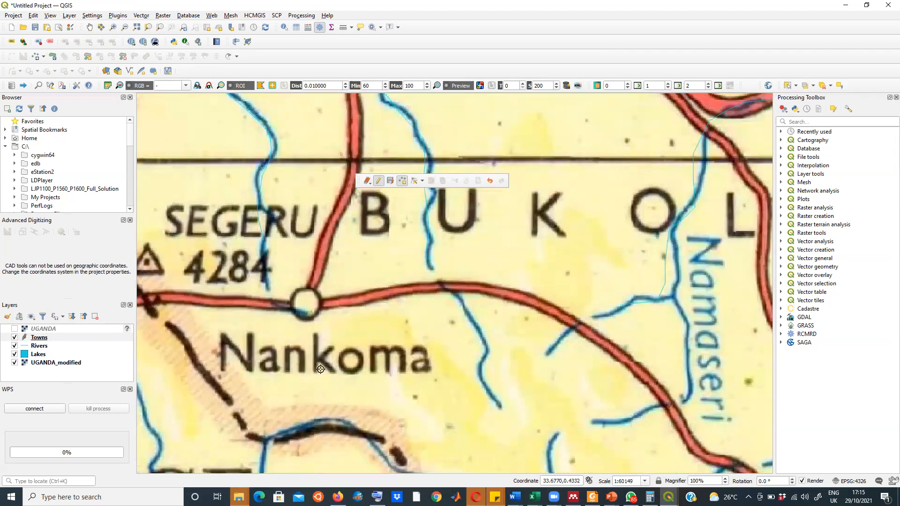
pyautogui.click(306, 301)
pyautogui.press('Tab')
pyautogui.write('Na')
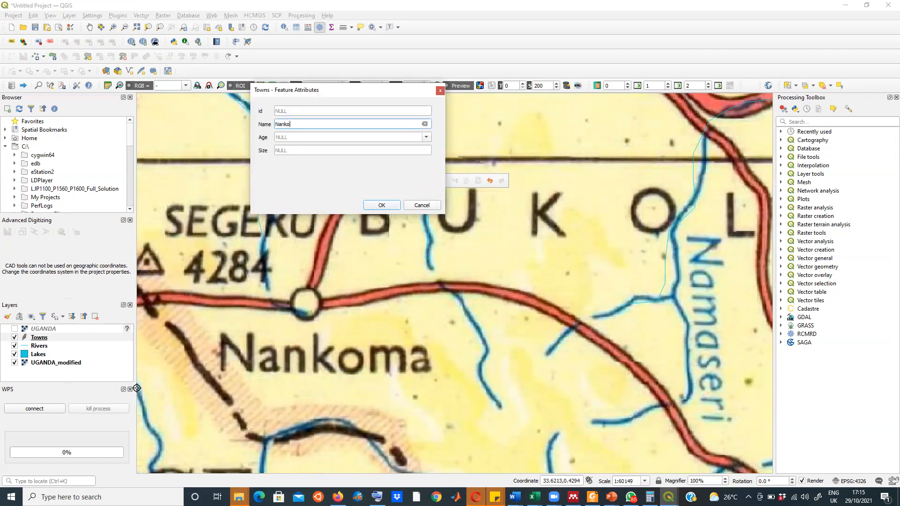
pyautogui.write('nkoma')
pyautogui.click(394, 208)
# Step: Add a town point on the circle above the Bulangala label and enter Bulangala as its Name
pyautogui.scroll(-3, 503, 297)
pyautogui.scroll(3, 294, 239)
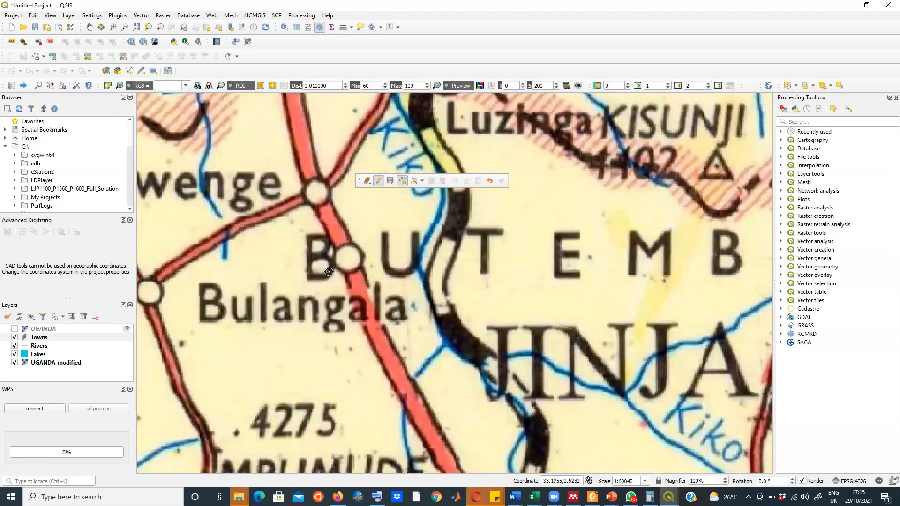
pyautogui.click(349, 258)
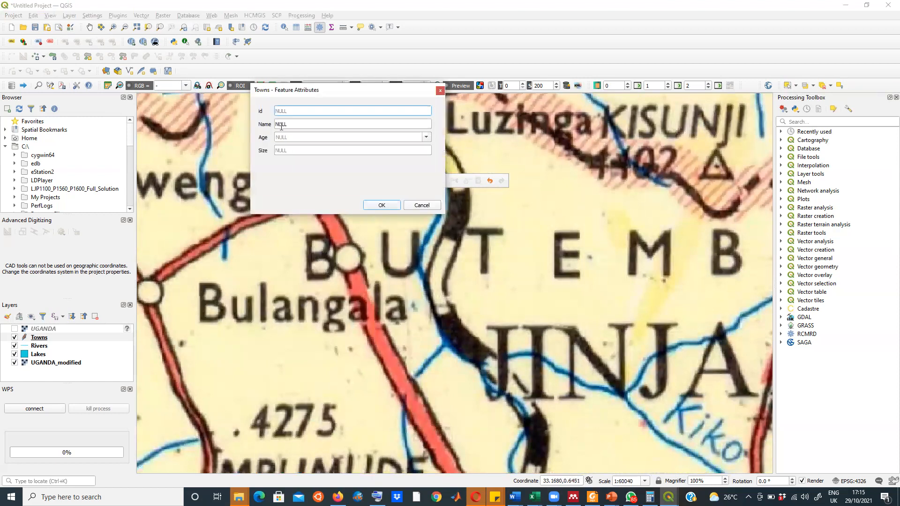
pyautogui.write('Bulan')
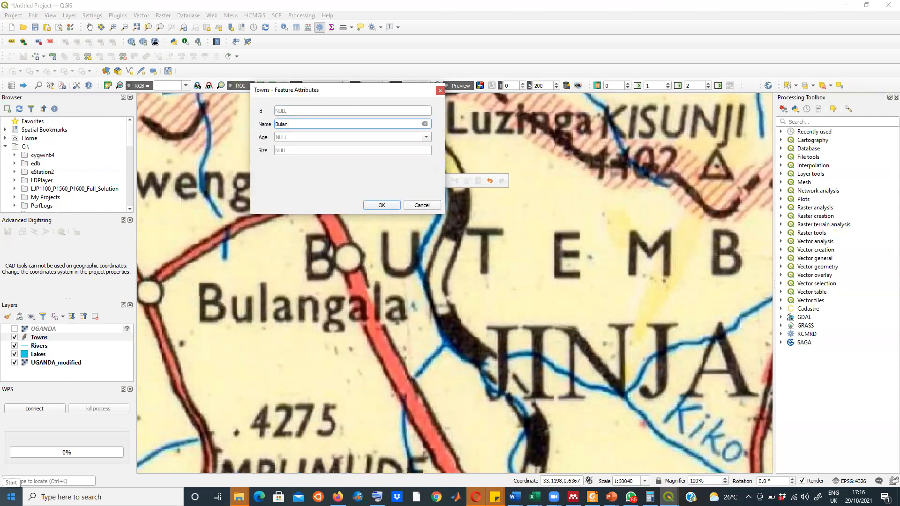
pyautogui.write('gala')
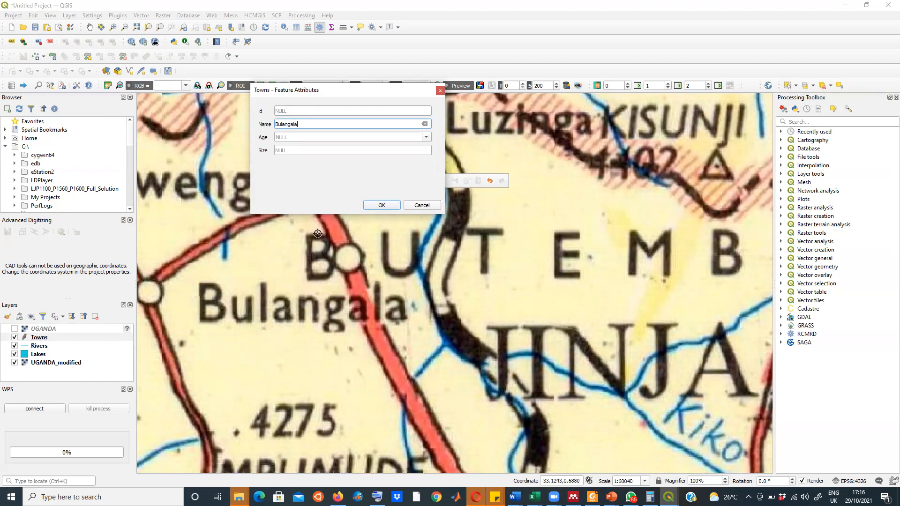
pyautogui.click(380, 208)
# Step: Add a town point on the road junction circle beside the Buwenge label and enter Buwenge as its Name
pyautogui.scroll(-3, 340, 293)
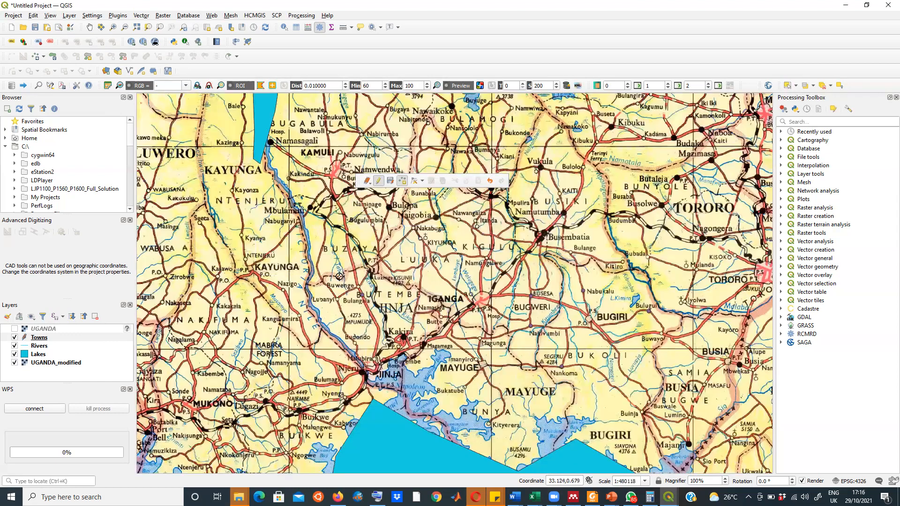
pyautogui.scroll(2, 341, 281)
pyautogui.scroll(2, 415, 351)
pyautogui.scroll(-1, 411, 291)
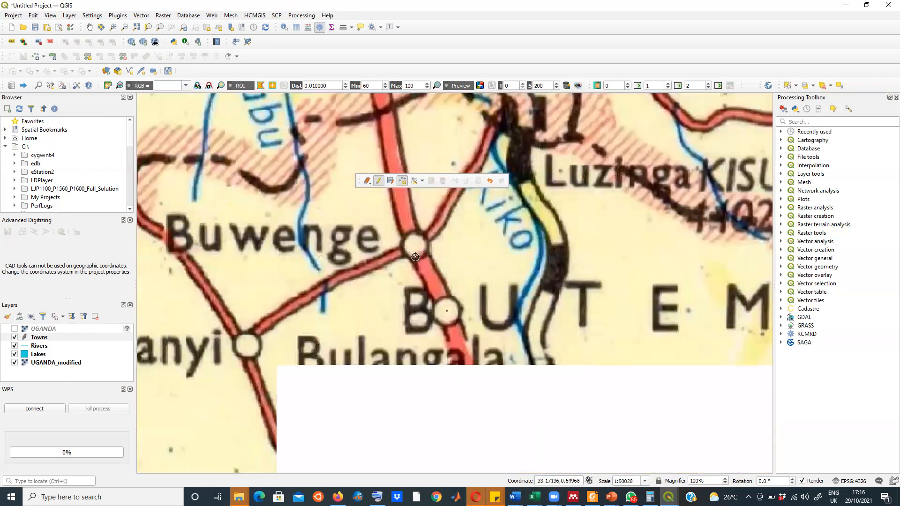
pyautogui.click(413, 225)
pyautogui.press('Tab')
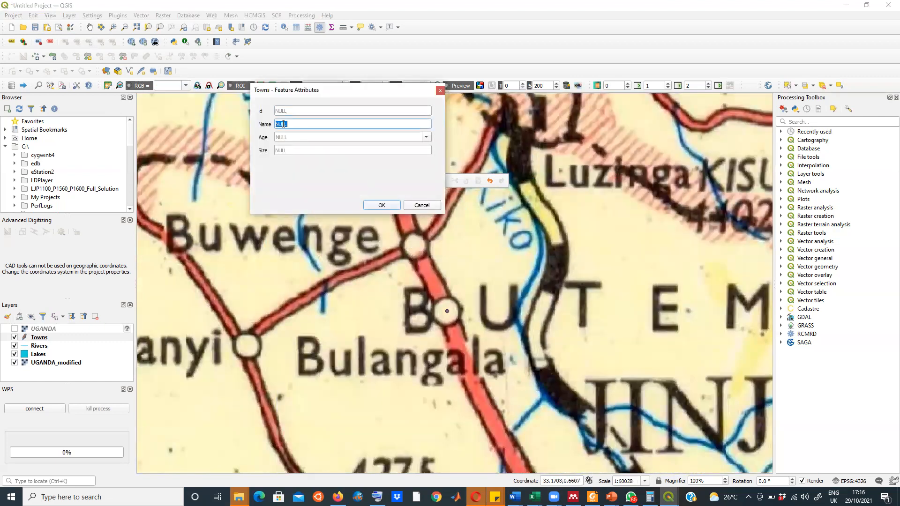
pyautogui.write('B')
pyautogui.click(388, 207)
# Step: Add a town point on the circle beside the Lubanyi label and enter Lubanyi as its Name
pyautogui.scroll(-3, 317, 329)
pyautogui.scroll(3, 302, 332)
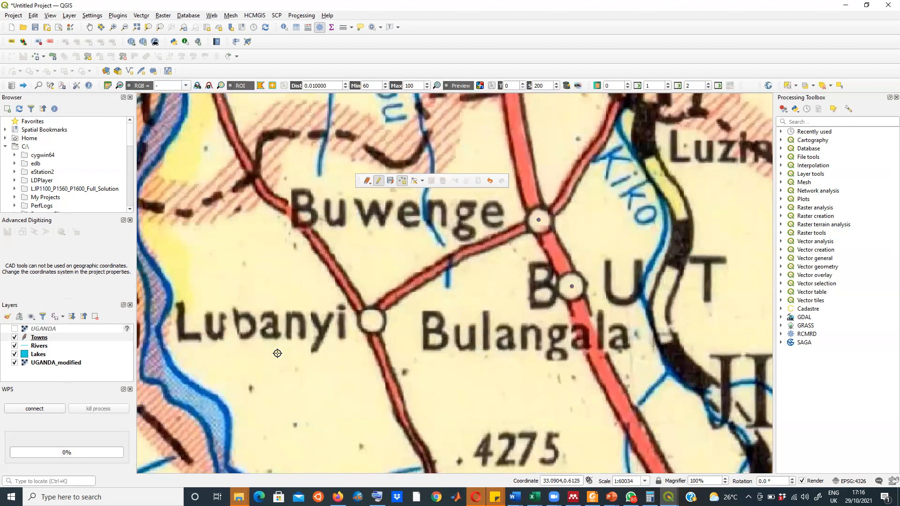
pyautogui.click(371, 322)
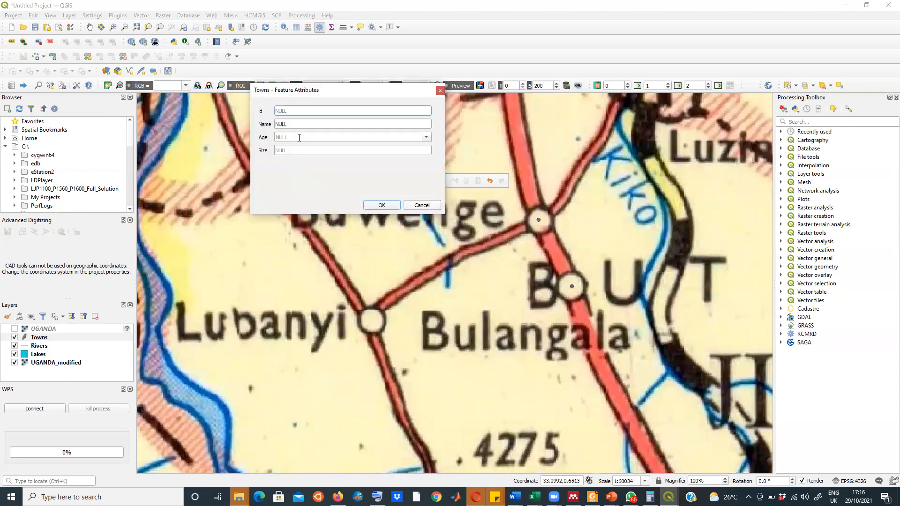
pyautogui.click(278, 123)
pyautogui.write('Luban')
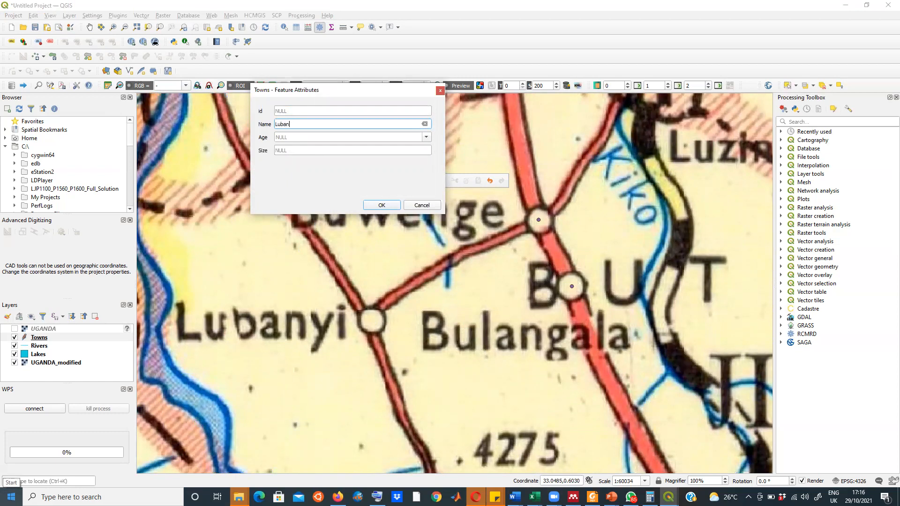
pyautogui.click(382, 205)
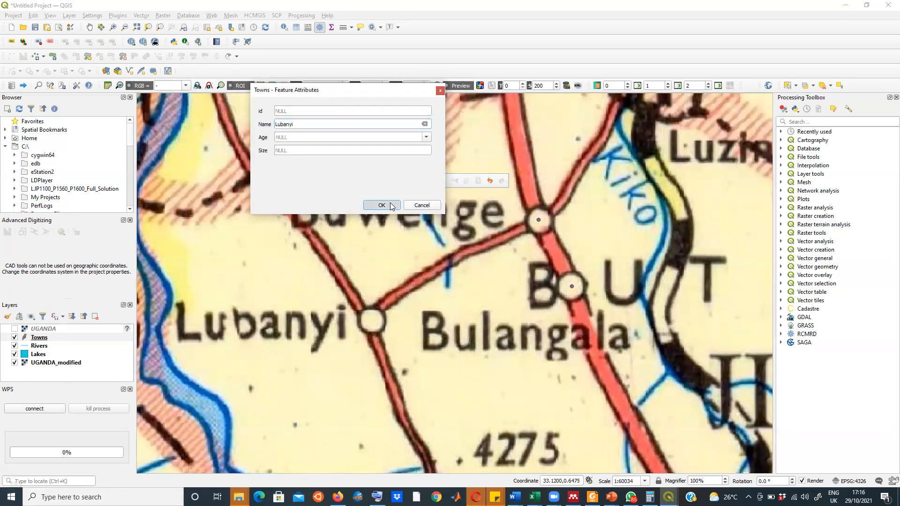
# Step: Add a town point on the black Bulopa dot and enter Bulopa as its Name
pyautogui.scroll(-2, 360, 285)
pyautogui.scroll(-1, 360, 285)
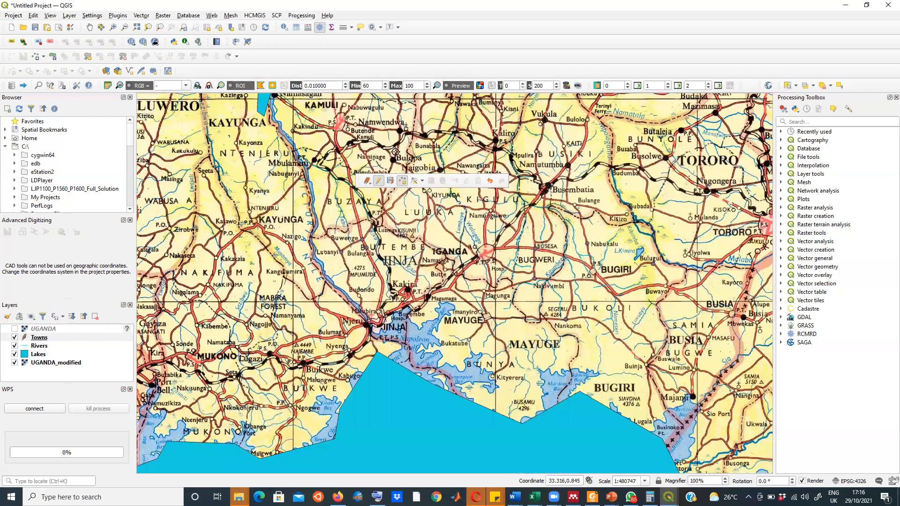
pyautogui.scroll(3, 330, 355)
pyautogui.scroll(-2, 371, 323)
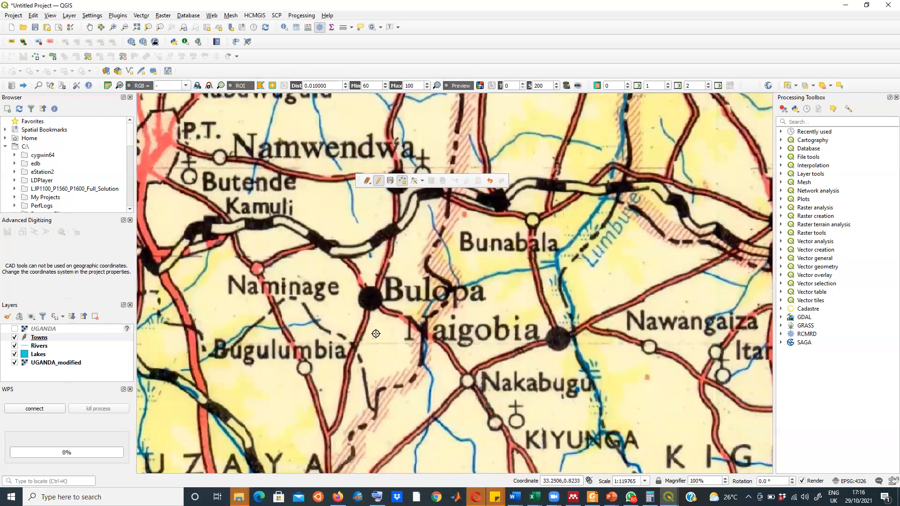
pyautogui.scroll(2, 373, 304)
pyautogui.click(358, 276)
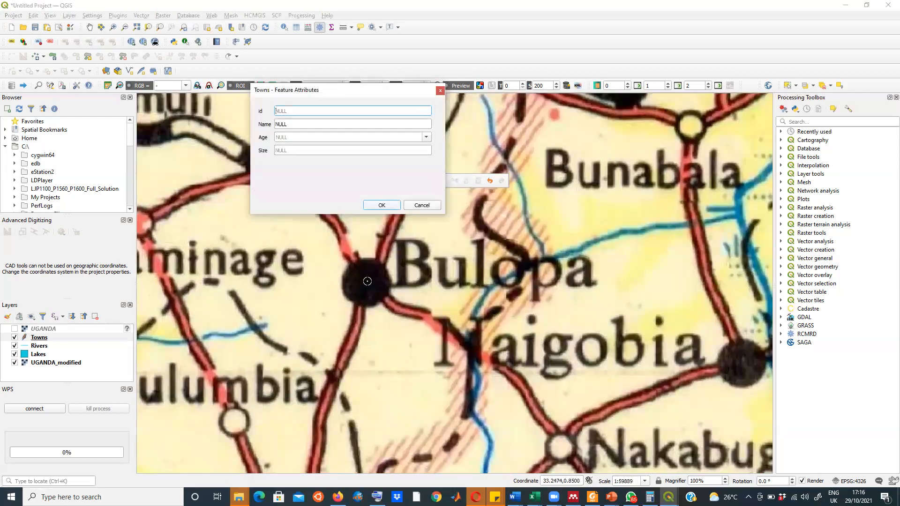
pyautogui.click(284, 123)
pyautogui.write('Bulopa')
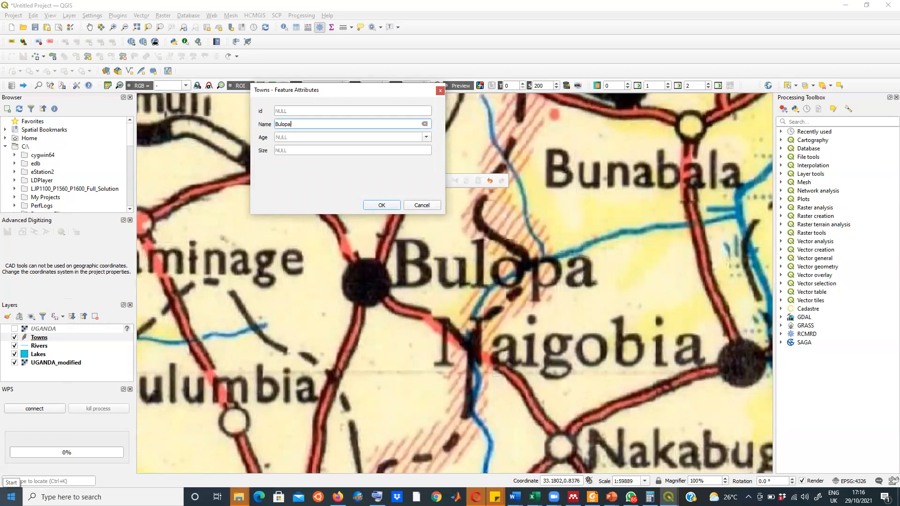
pyautogui.click(382, 205)
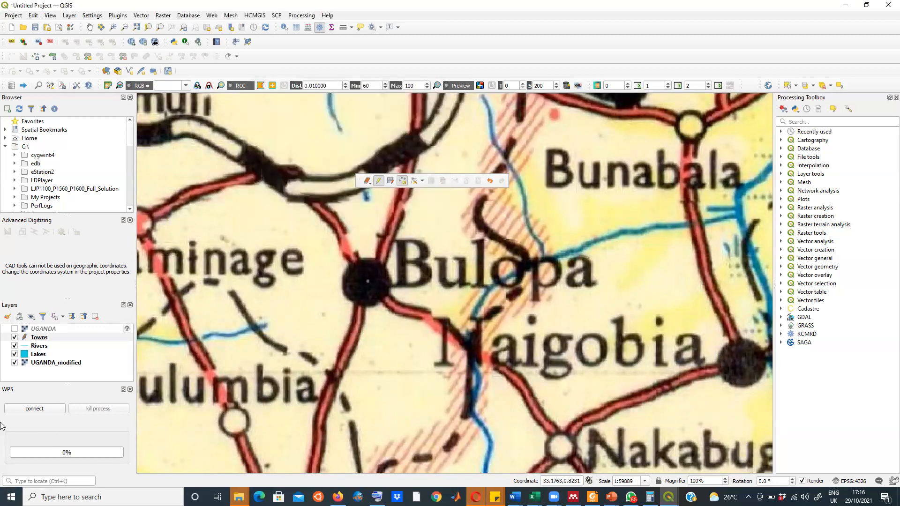
# Step: Stop editing the Towns layer and save its changes
pyautogui.rightClick(41, 338)
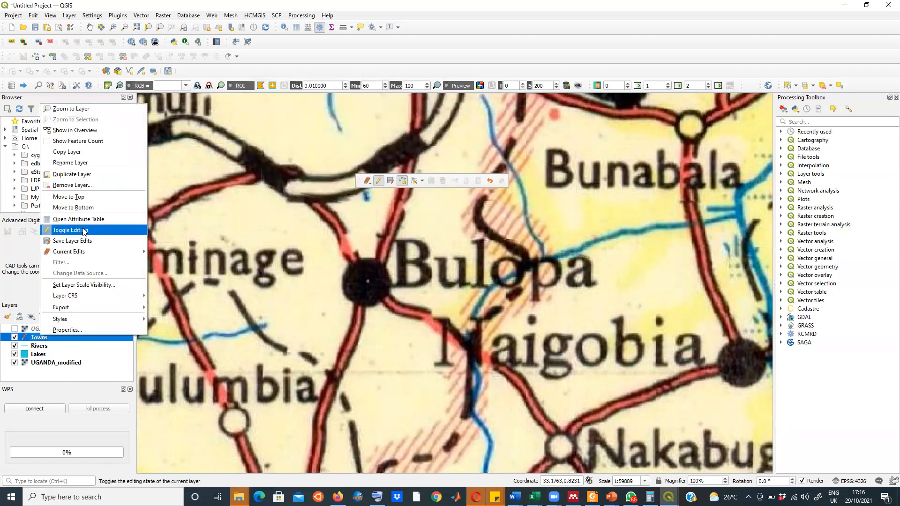
pyautogui.click(83, 229)
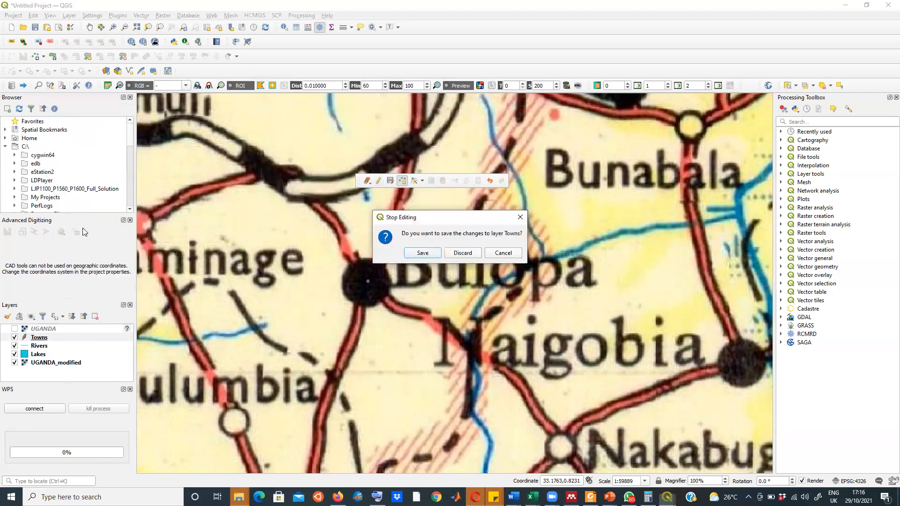
pyautogui.click(429, 254)
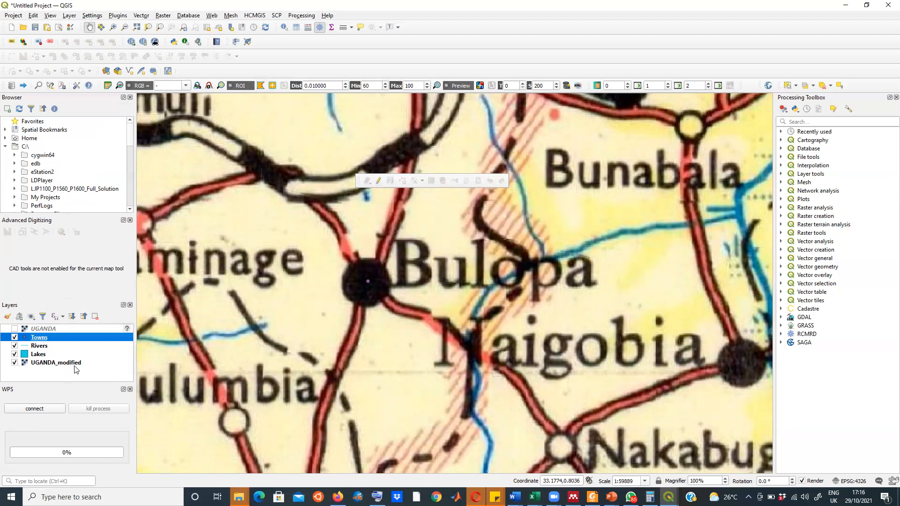
# Step: Hide the UGANDA_modified raster so that only the digitized towns, rivers and lakes are displayed
pyautogui.click(15, 363)
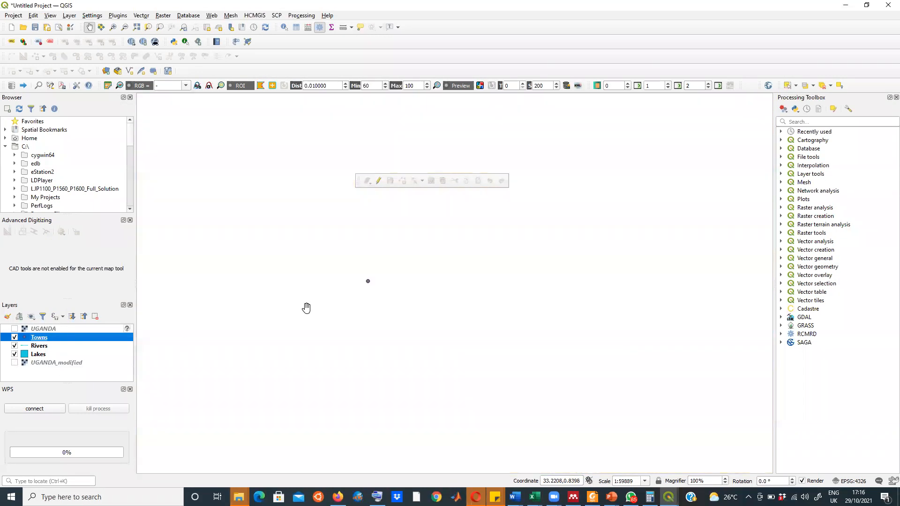
pyautogui.scroll(-3, 491, 313)
pyautogui.moveTo(513, 393); pyautogui.dragTo(448, 334)
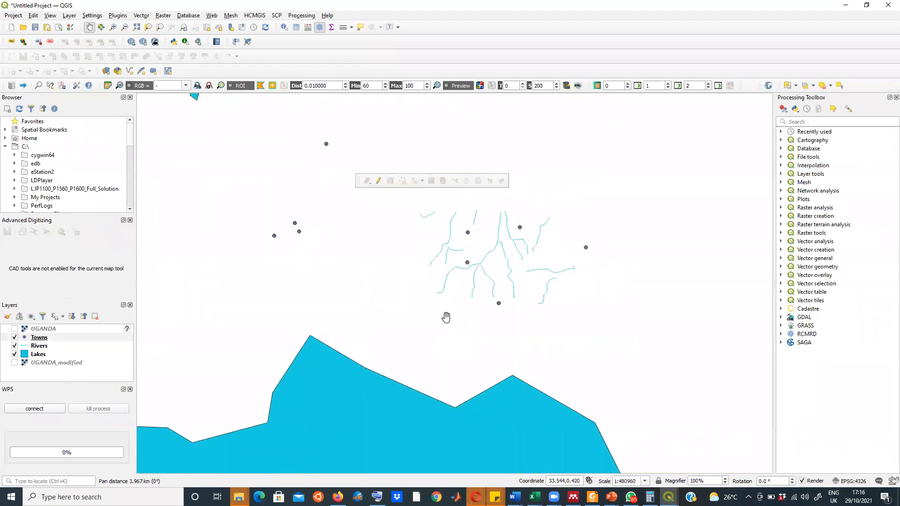
# Step: Style the Towns layer with the dot red marker symbol and apply it
pyautogui.rightClick(42, 338)
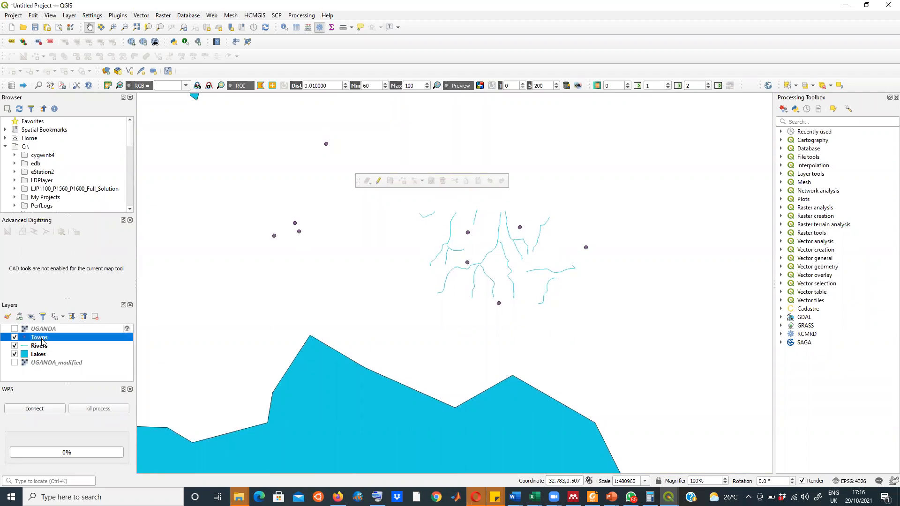
pyautogui.click(64, 335)
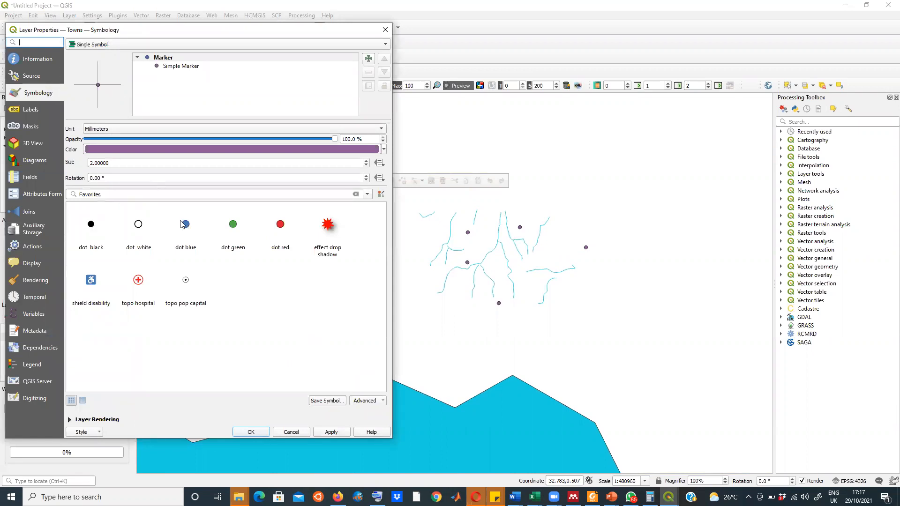
pyautogui.moveTo(287, 250)
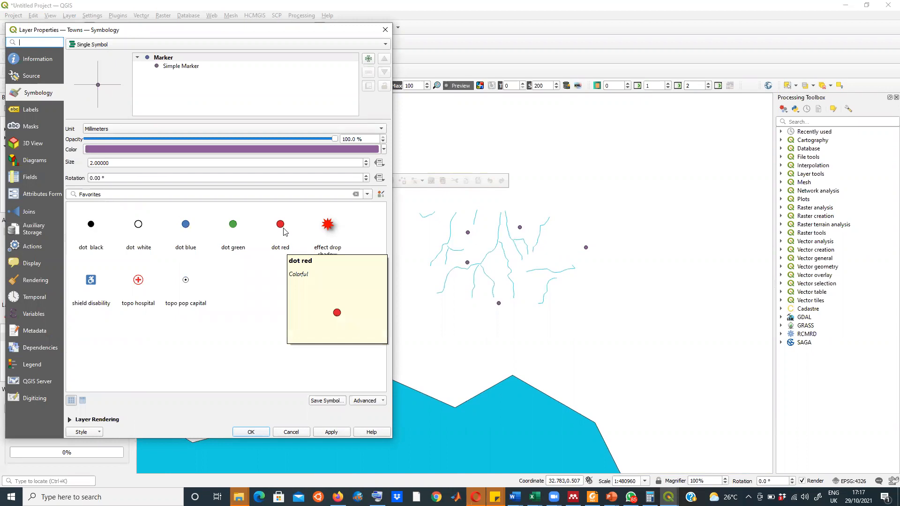
pyautogui.click(281, 226)
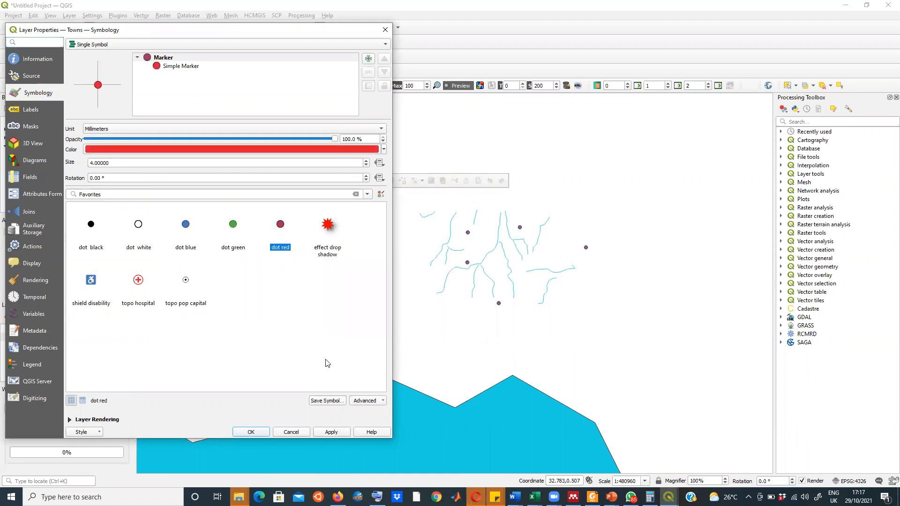
pyautogui.click(332, 434)
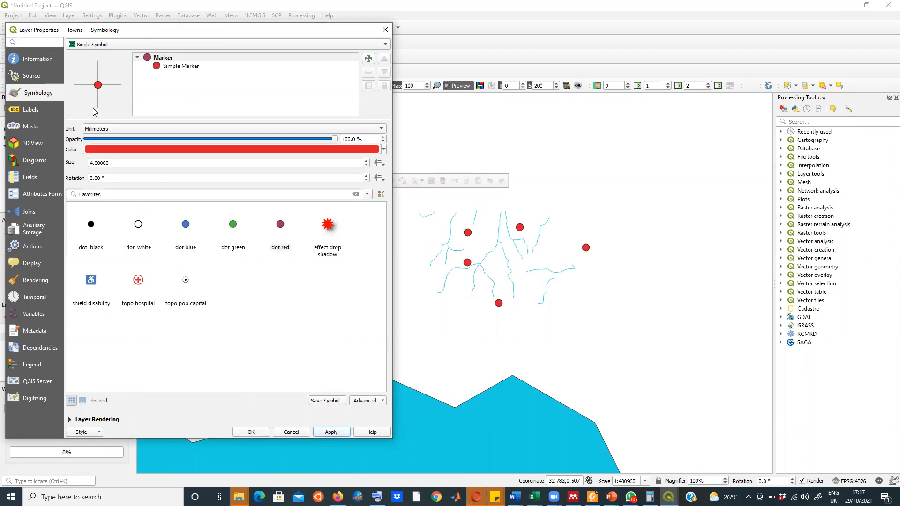
# Step: Turn on Single Labels for the Towns layer using the Name field as the value, and apply the layer properties
pyautogui.click(34, 113)
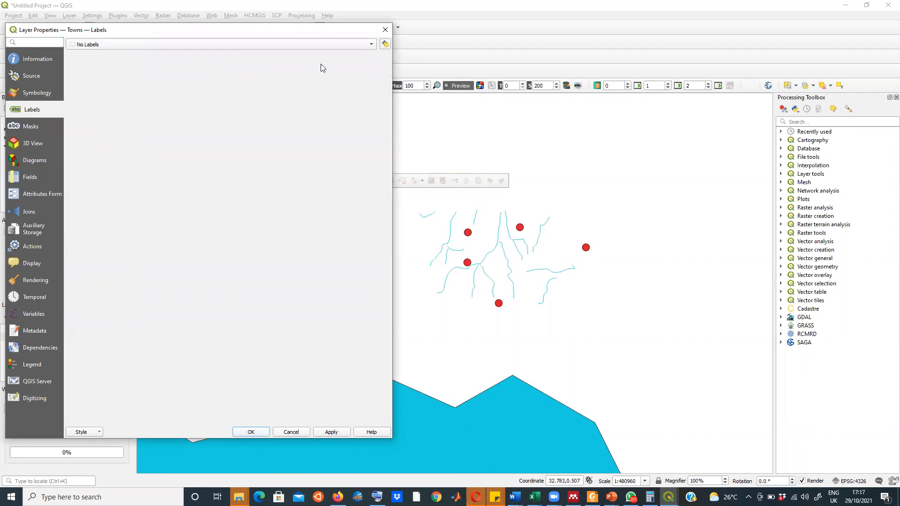
pyautogui.moveTo(320, 29); pyautogui.dragTo(307, 75)
pyautogui.click(358, 89)
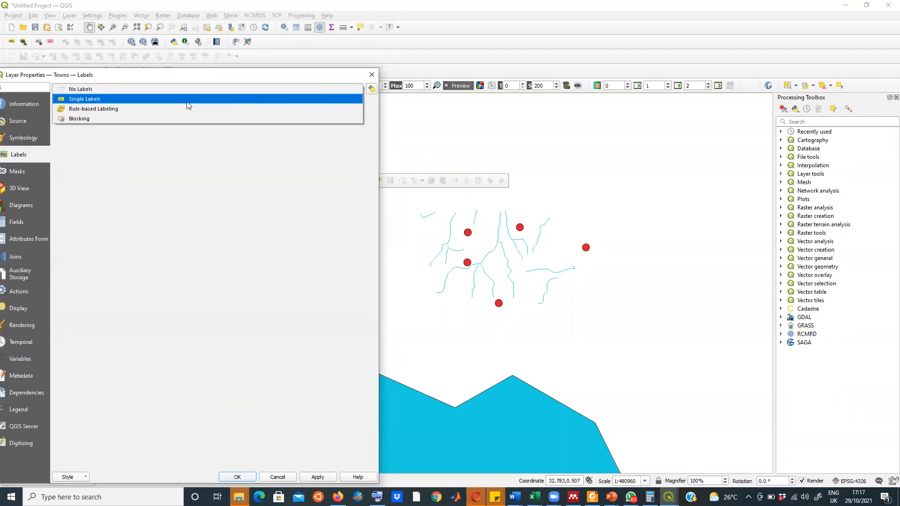
pyautogui.click(113, 98)
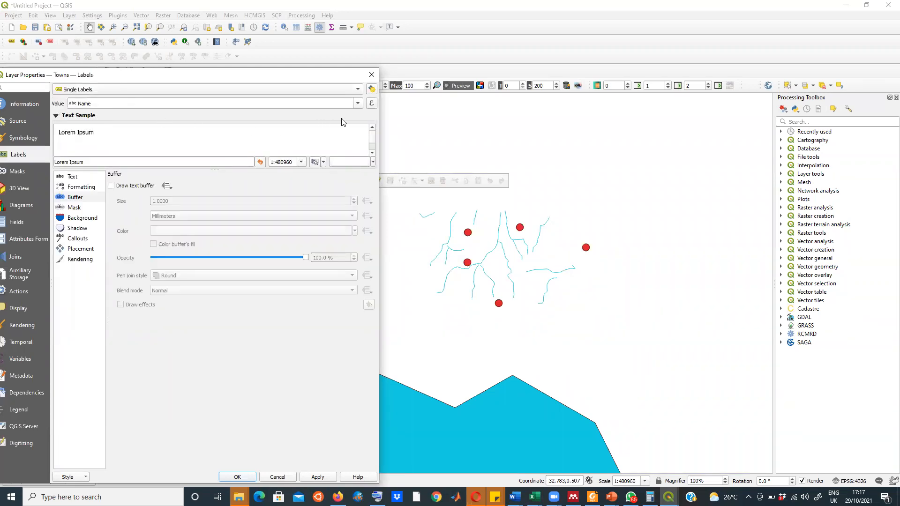
pyautogui.click(359, 104)
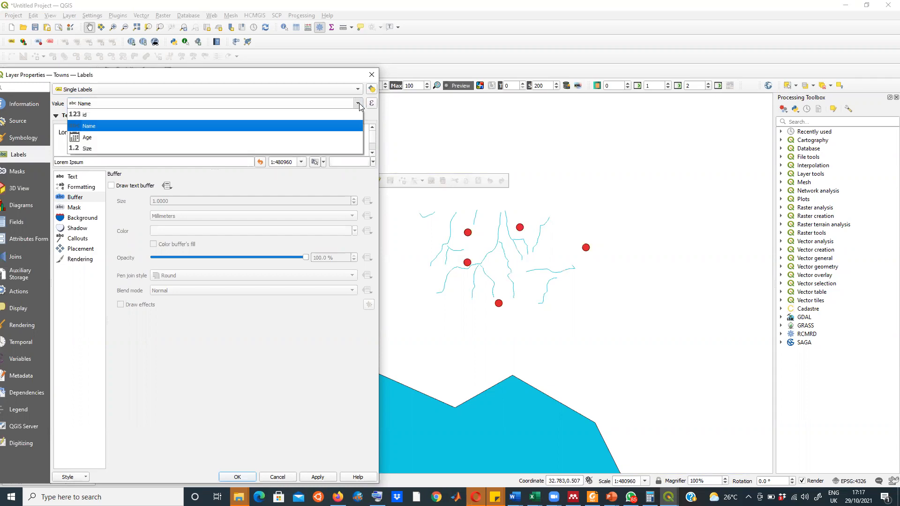
pyautogui.click(95, 127)
pyautogui.moveTo(158, 75); pyautogui.dragTo(179, 14)
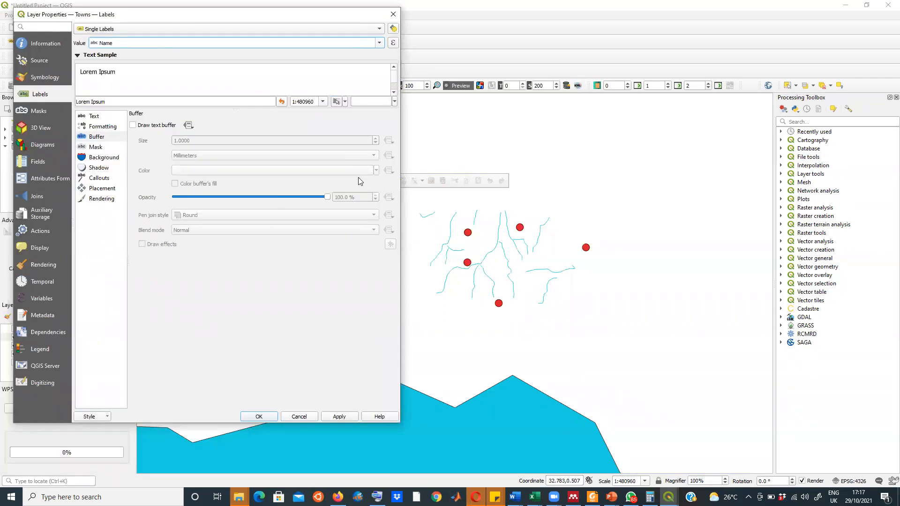
pyautogui.click(333, 416)
pyautogui.click(262, 416)
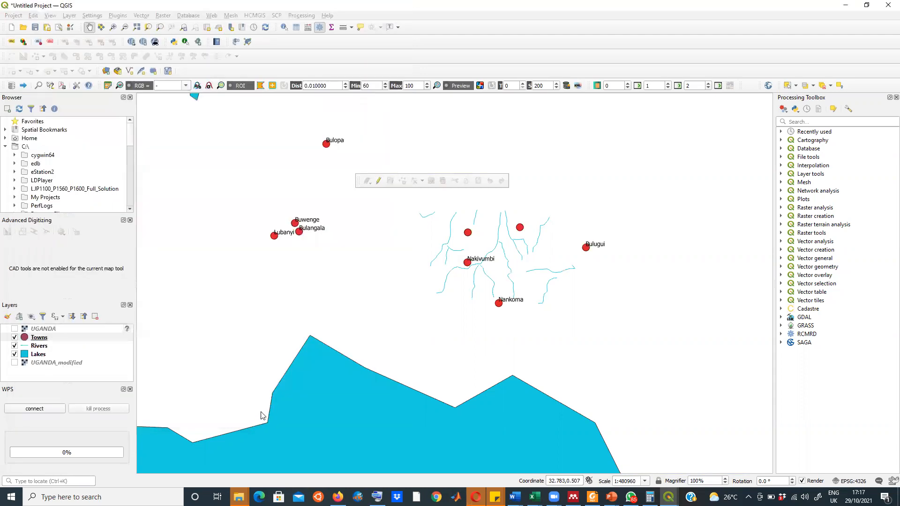
pyautogui.scroll(-1, 555, 315)
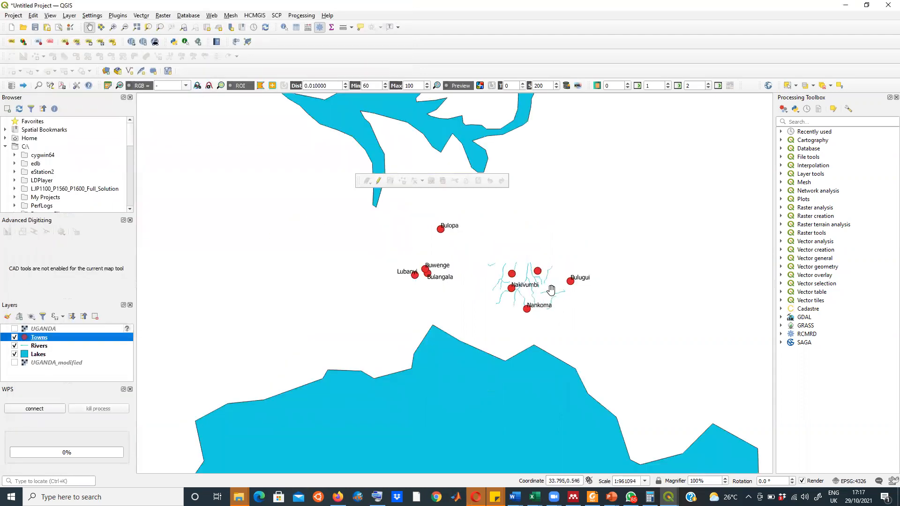
# Step: Open the attribute table of the Towns layer and turn on editing
pyautogui.scroll(2, 551, 290)
pyautogui.scroll(-1, 486, 301)
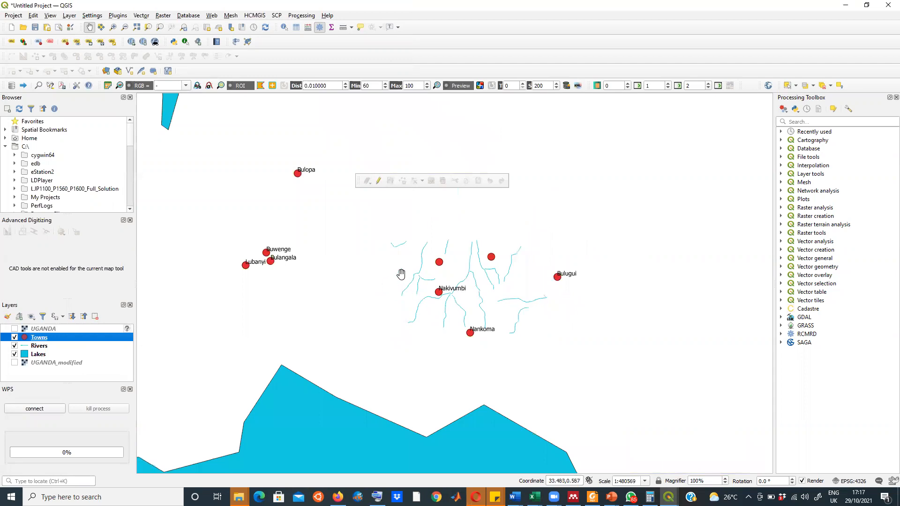
pyautogui.scroll(2, 491, 256)
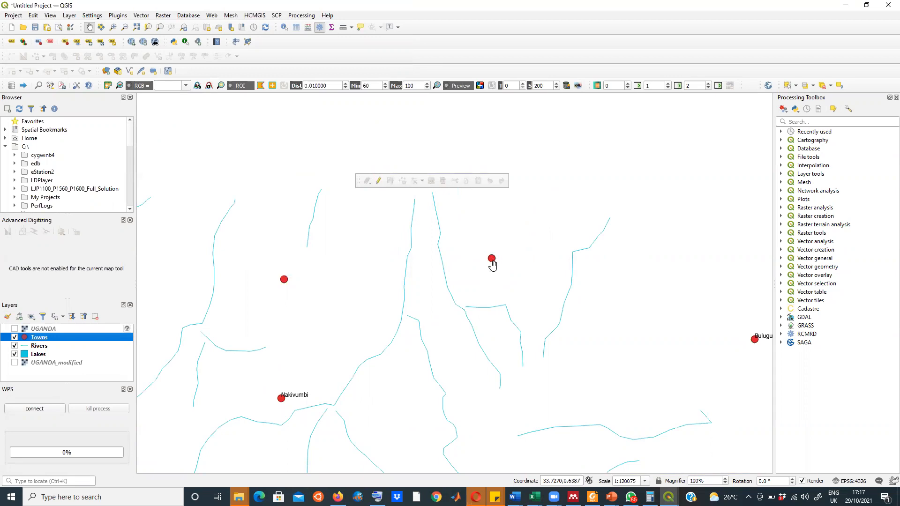
pyautogui.scroll(-1, 489, 275)
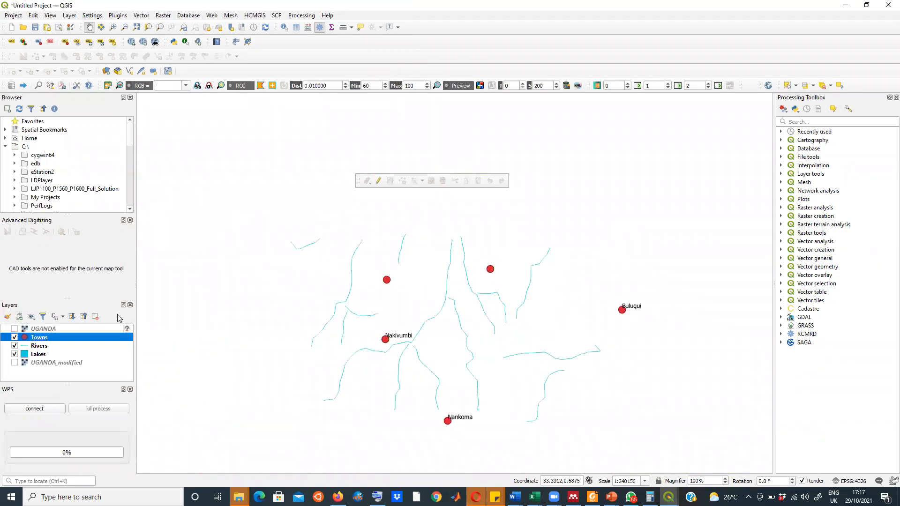
pyautogui.moveTo(479, 286); pyautogui.dragTo(511, 257)
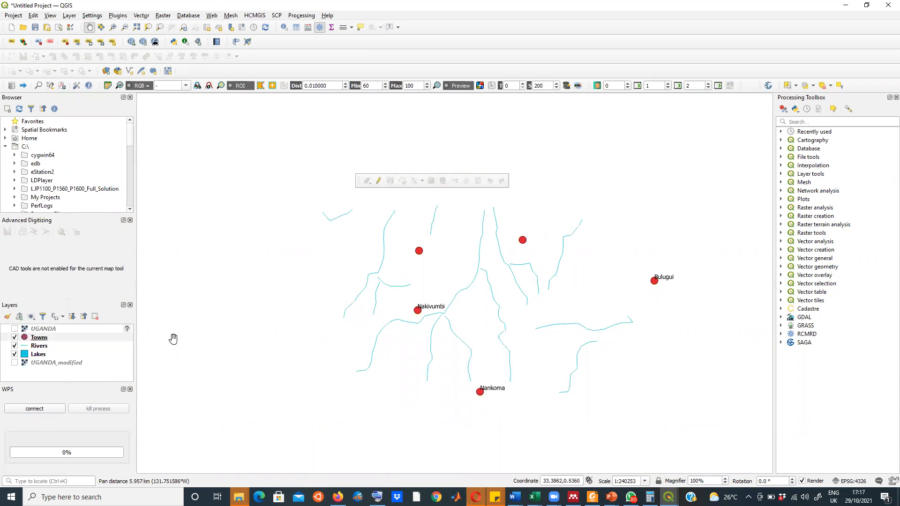
pyautogui.rightClick(42, 338)
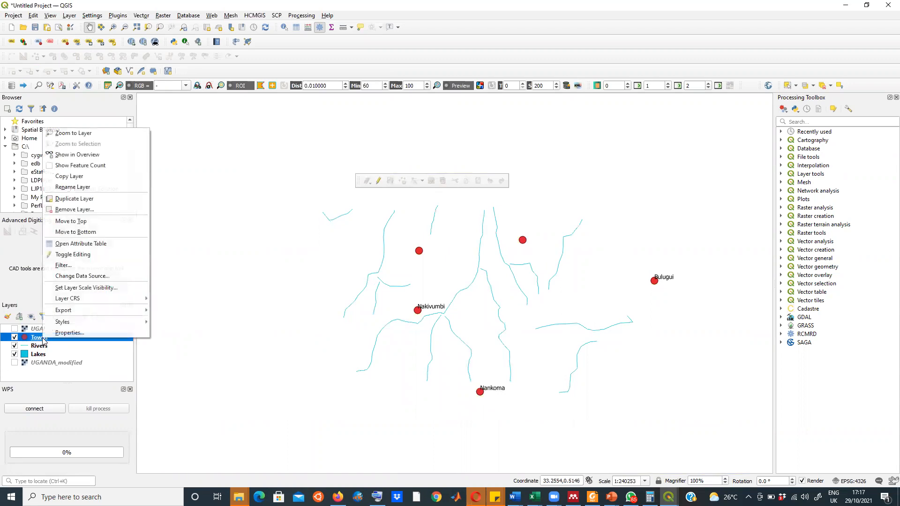
pyautogui.click(84, 244)
pyautogui.click(875, 185)
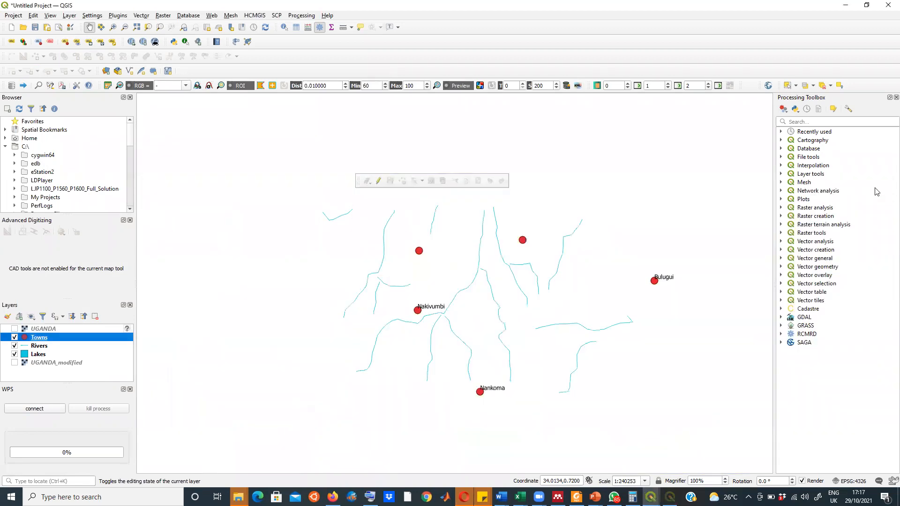
pyautogui.rightClick(52, 340)
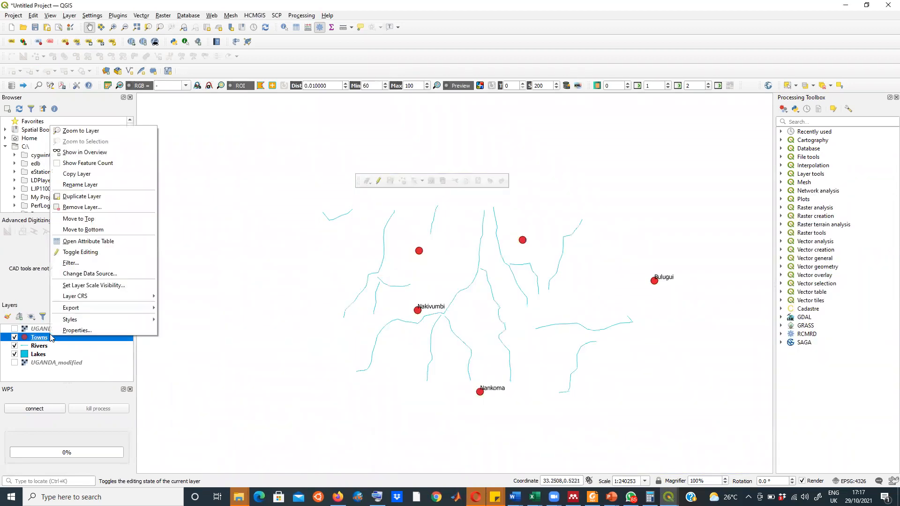
pyautogui.click(88, 245)
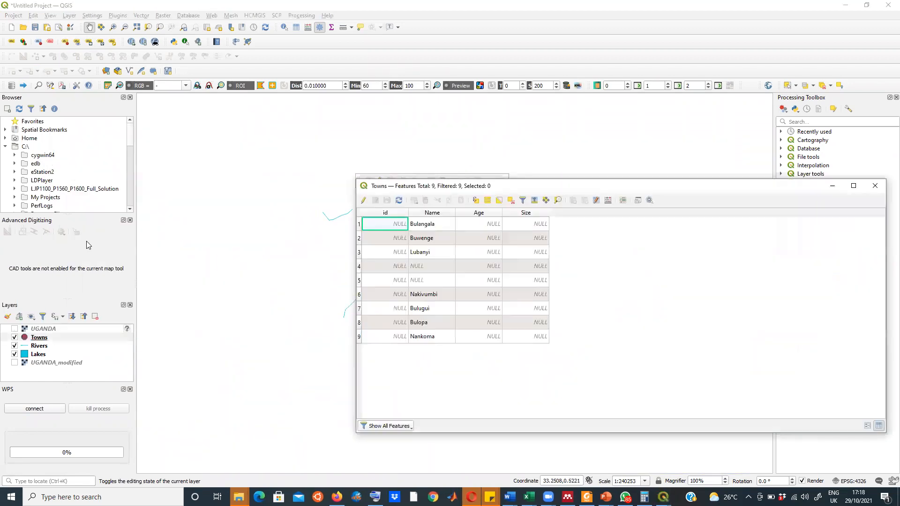
pyautogui.click(364, 200)
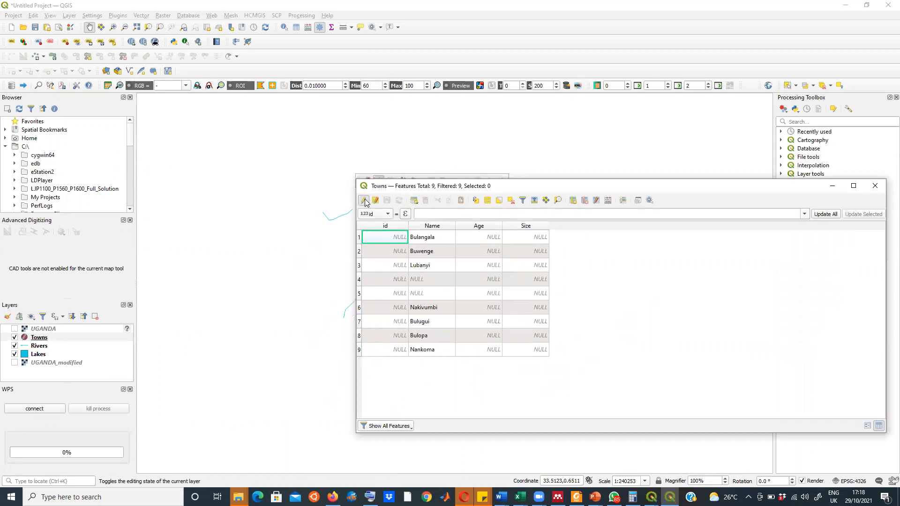
# Step: Move the attribute table clear of the unlabelled town points and select the first record without a name, row 4
pyautogui.click(445, 263)
pyautogui.doubleClick(376, 283)
pyautogui.doubleClick(479, 253)
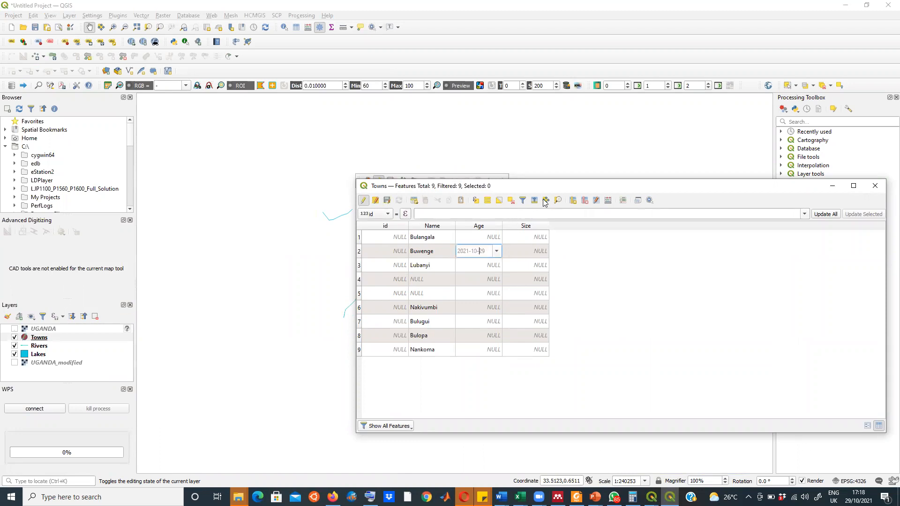
pyautogui.moveTo(556, 194); pyautogui.dragTo(506, 315)
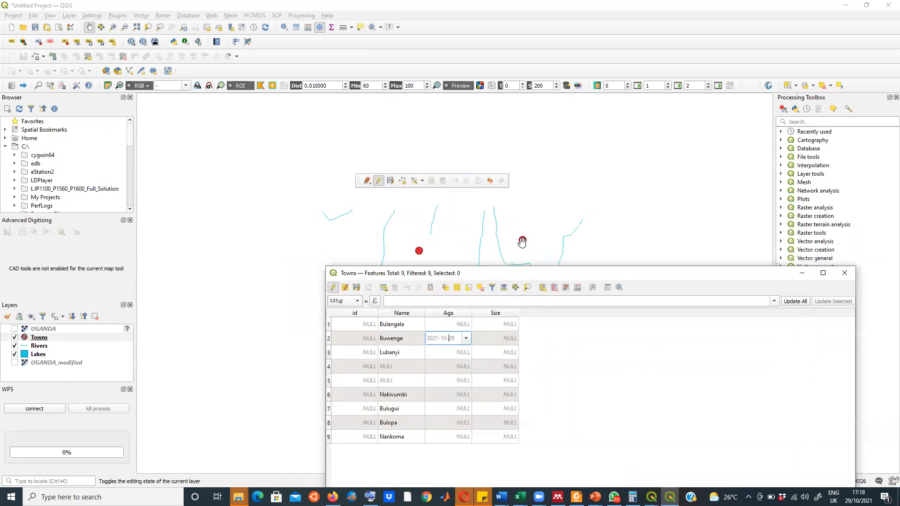
pyautogui.click(330, 368)
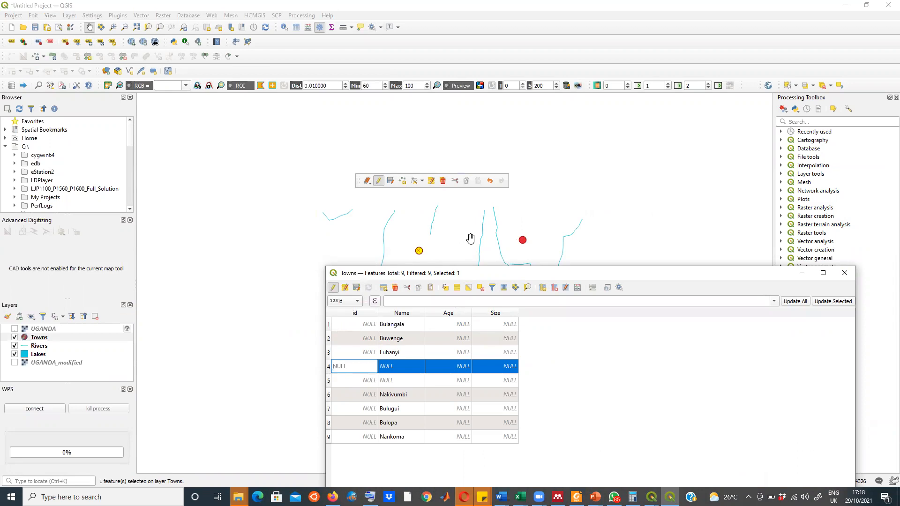
# Step: Show the UGANDA_modified raster beneath the selected town point to read its name from the map
pyautogui.doubleClick(401, 372)
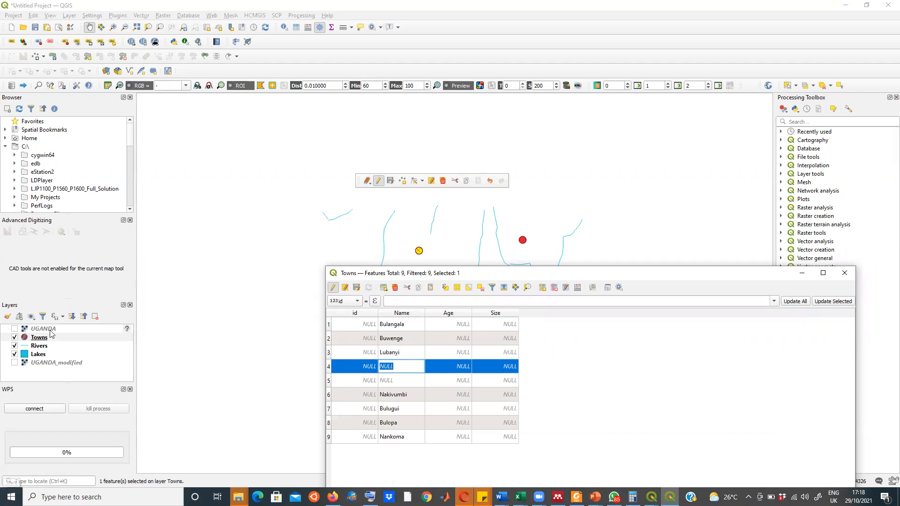
pyautogui.click(14, 363)
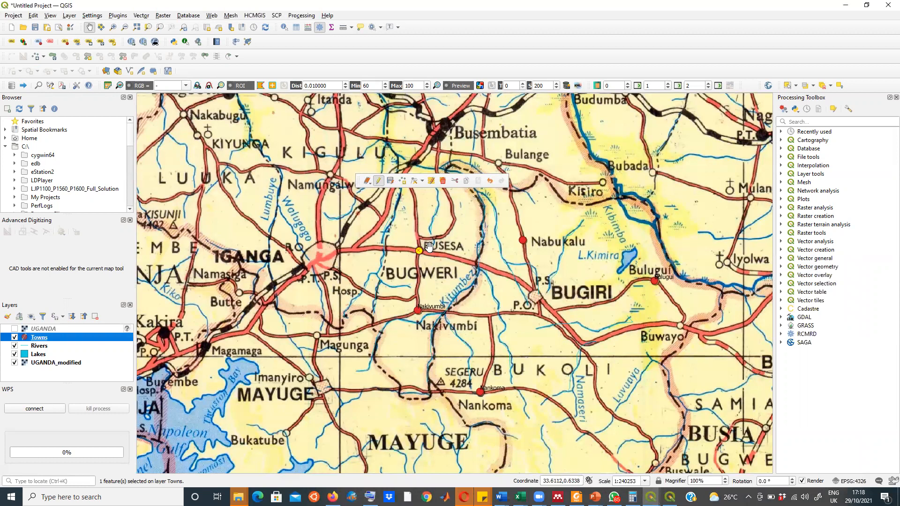
pyautogui.scroll(1, 430, 248)
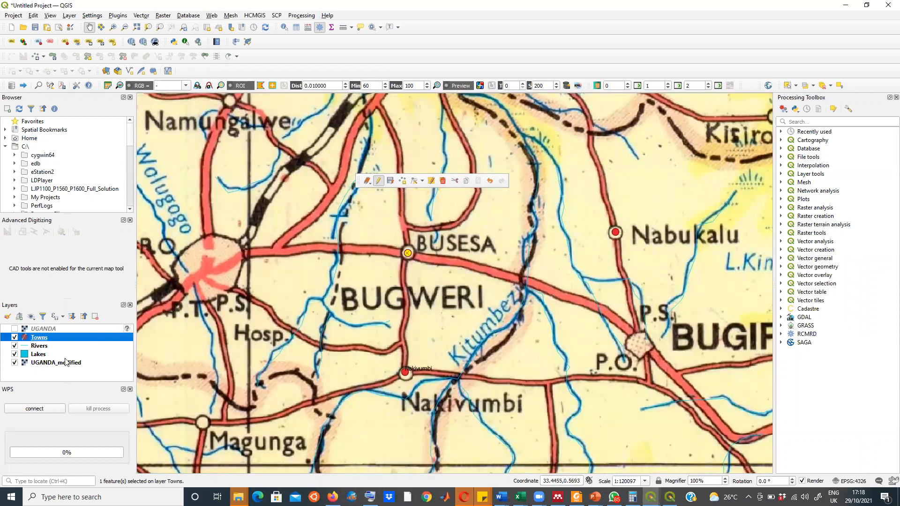
# Step: Reopen the Towns attribute table and set the Name of the selected record in row 4 to Busesa
pyautogui.rightClick(39, 340)
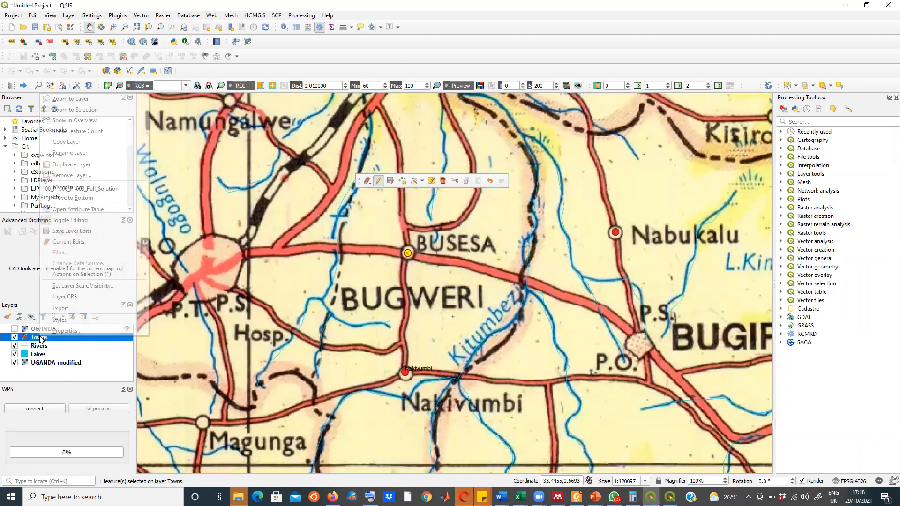
pyautogui.click(68, 213)
pyautogui.press('F6')
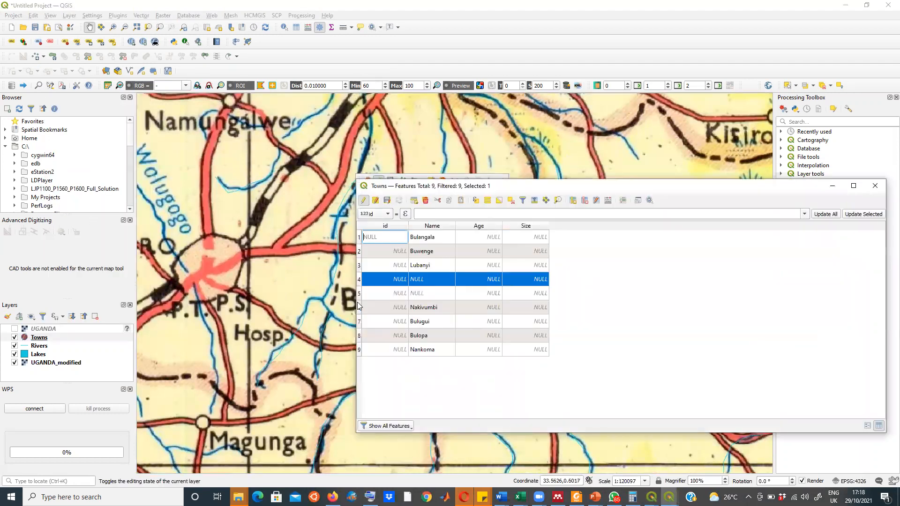
pyautogui.doubleClick(425, 280)
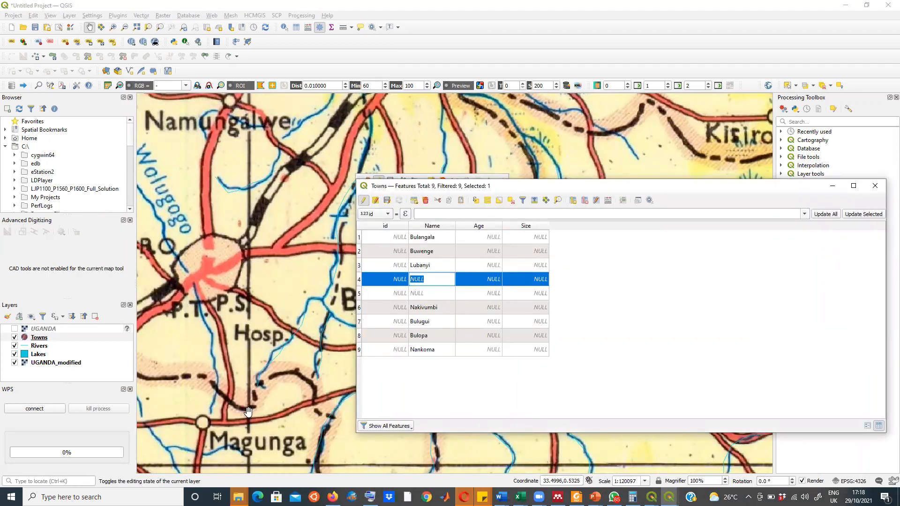
pyautogui.write('Busesa')
# Step: Select the remaining unnamed record in row 5, keeping its point in view, and set its Name to Nabukalu
pyautogui.click(358, 297)
pyautogui.moveTo(551, 187); pyautogui.dragTo(502, 312)
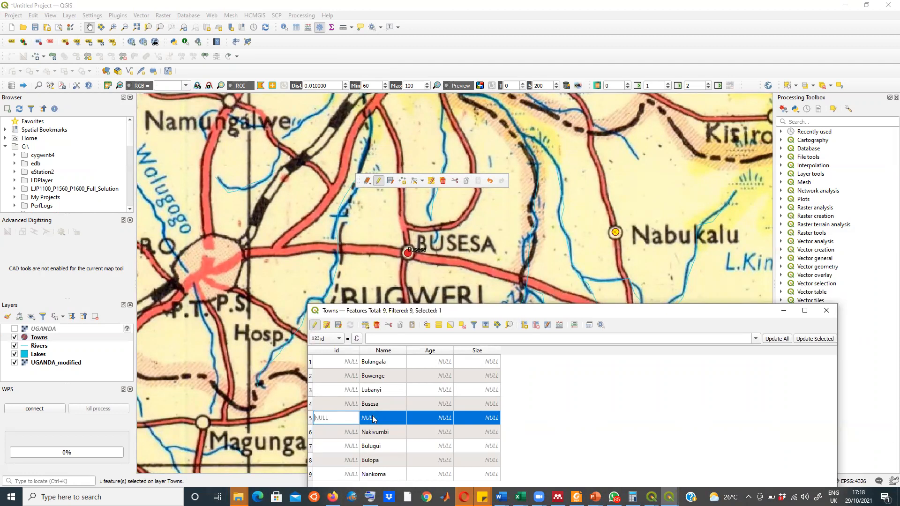
pyautogui.press('Tab')
pyautogui.write('Nabukalu')
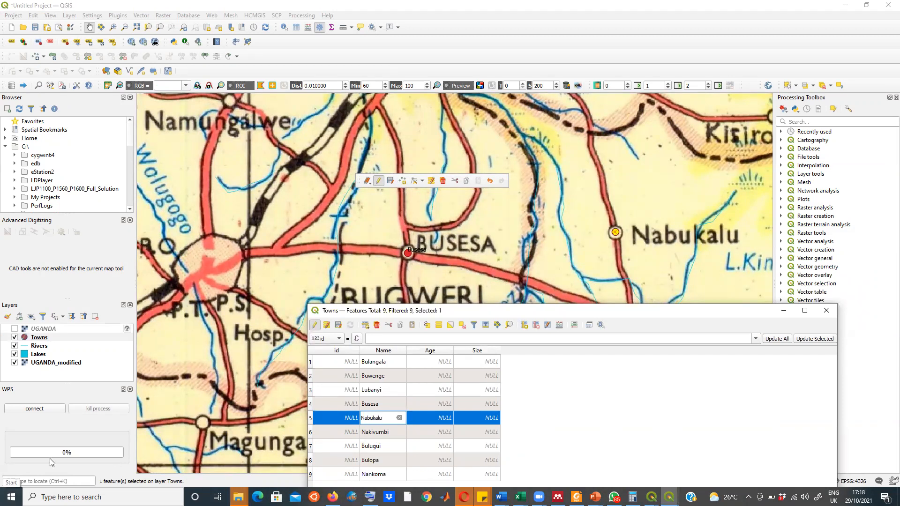
# Step: Save the edits to the Towns layer and close its attribute table
pyautogui.moveTo(697, 314); pyautogui.dragTo(693, 154)
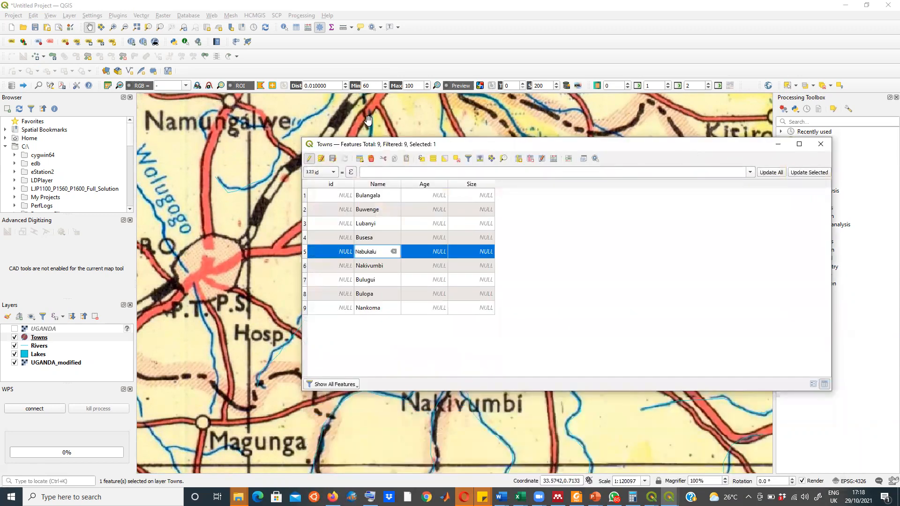
pyautogui.click(321, 160)
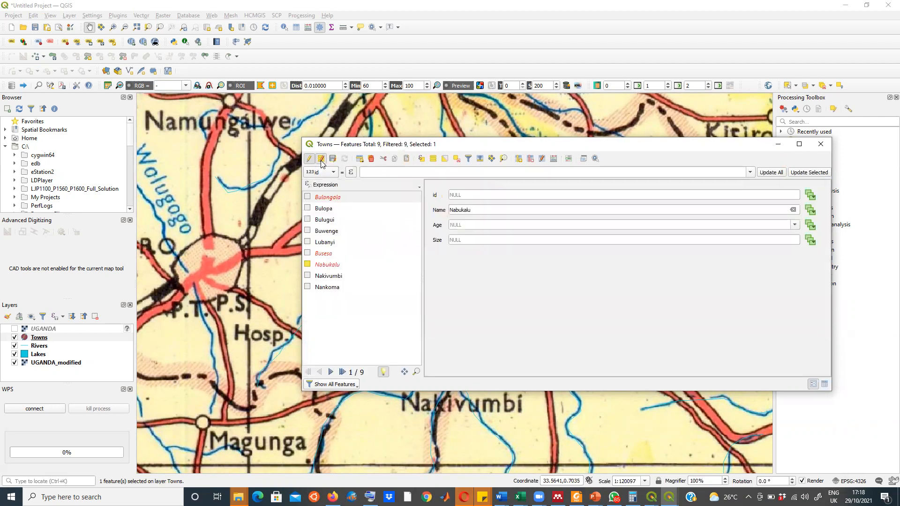
pyautogui.click(321, 160)
pyautogui.click(332, 160)
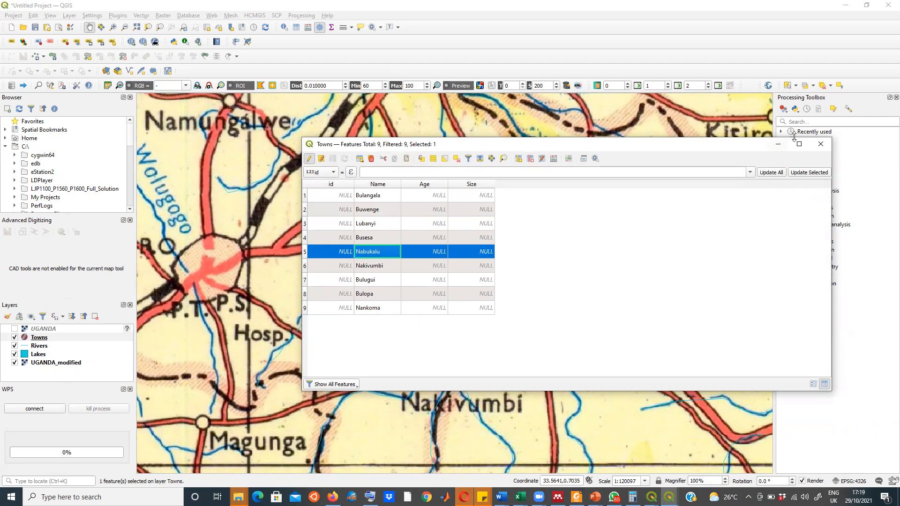
pyautogui.click(821, 144)
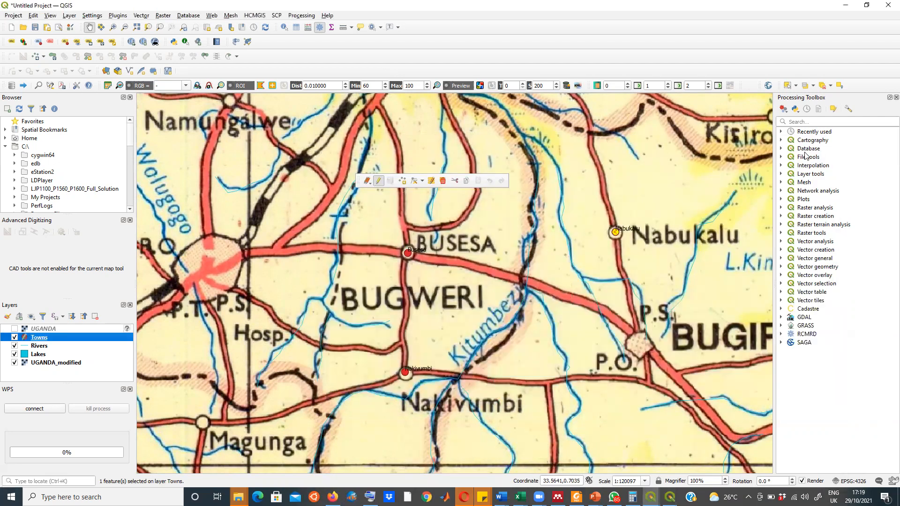
# Step: Hide the UGANDA_modified raster again to check the town labels over the digitized layers alone
pyautogui.click(15, 363)
pyautogui.scroll(3, 618, 230)
pyautogui.scroll(-5, 612, 245)
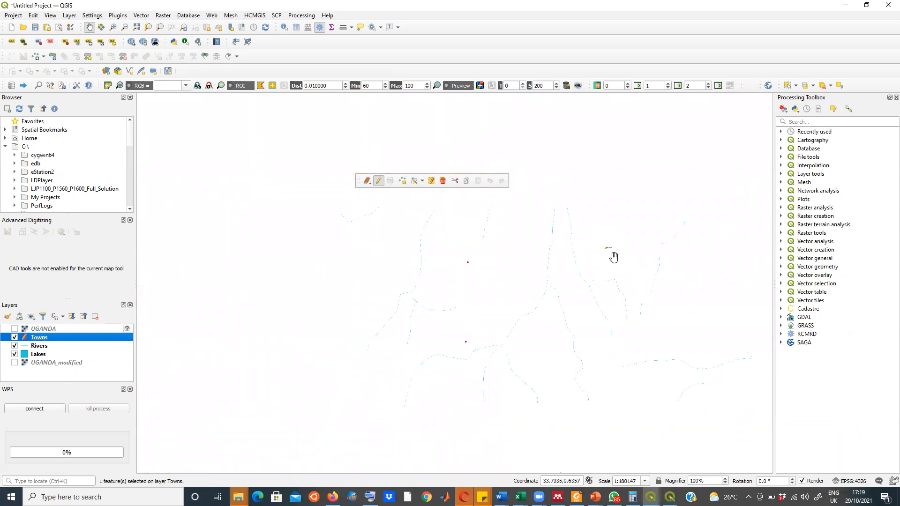